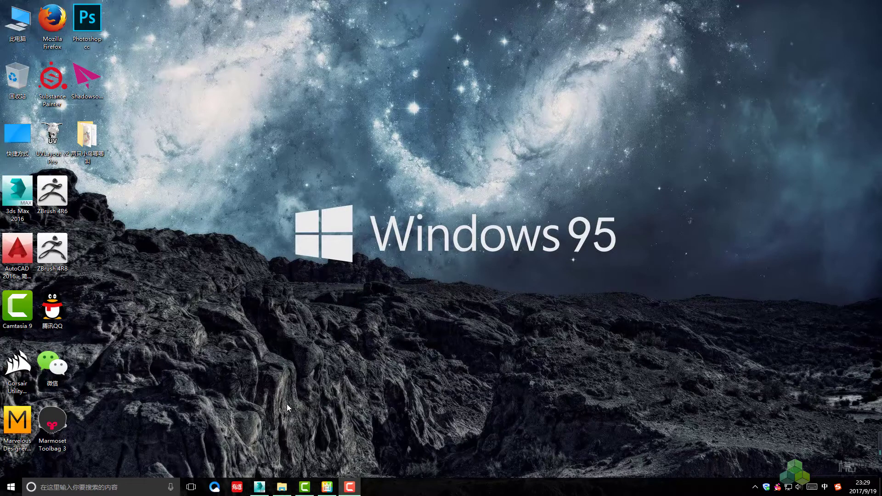
- Go to the tutorial's 第四节 folder in Explorer and drag 002.max into 3ds Max
{"action": "left_click", "coordinate": [282, 488]}
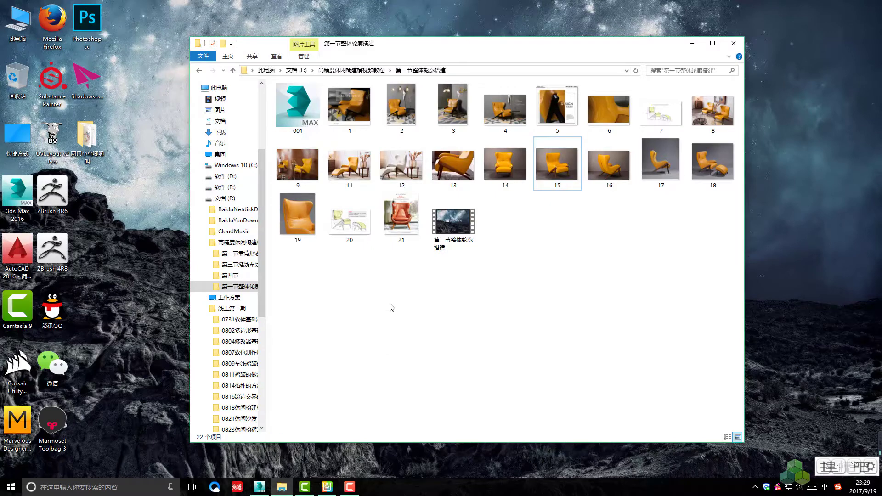
{"action": "left_click", "coordinate": [368, 71]}
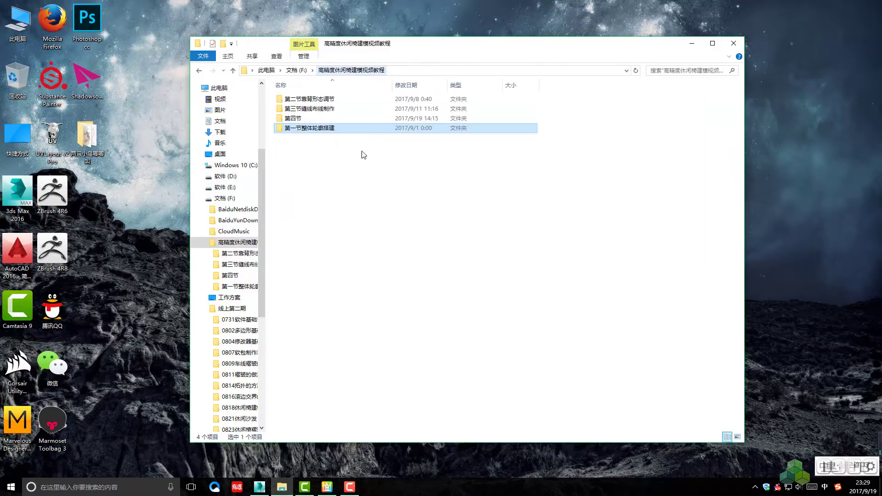
{"action": "double_click", "coordinate": [342, 118]}
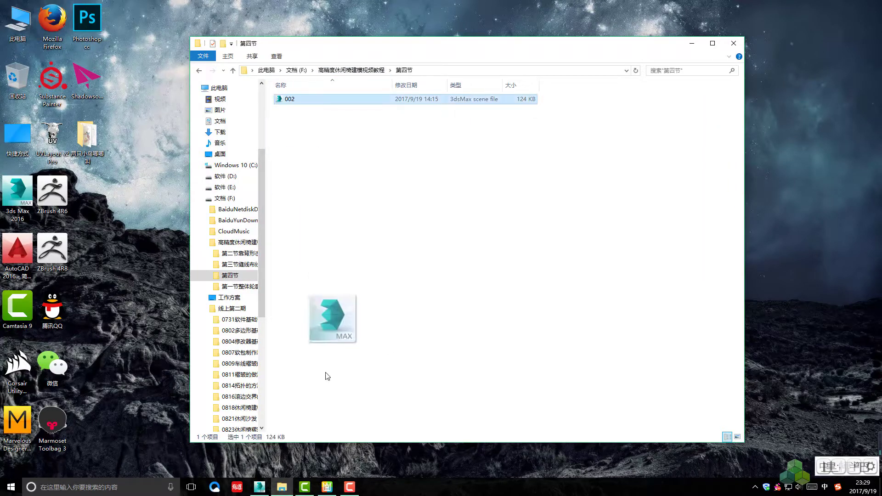
{"action": "left_click", "coordinate": [265, 493]}
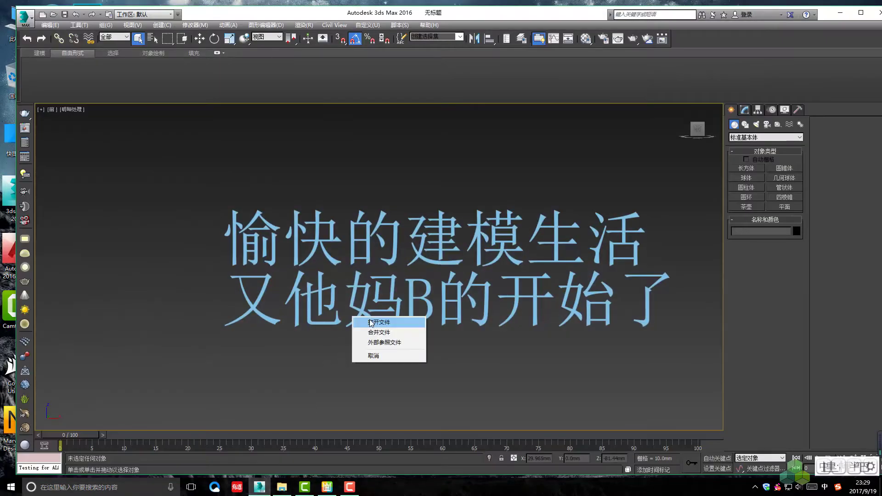
- Open 002.max and orbit to see the chair shell, cushion and legs at an angle
{"action": "left_click", "coordinate": [549, 343]}
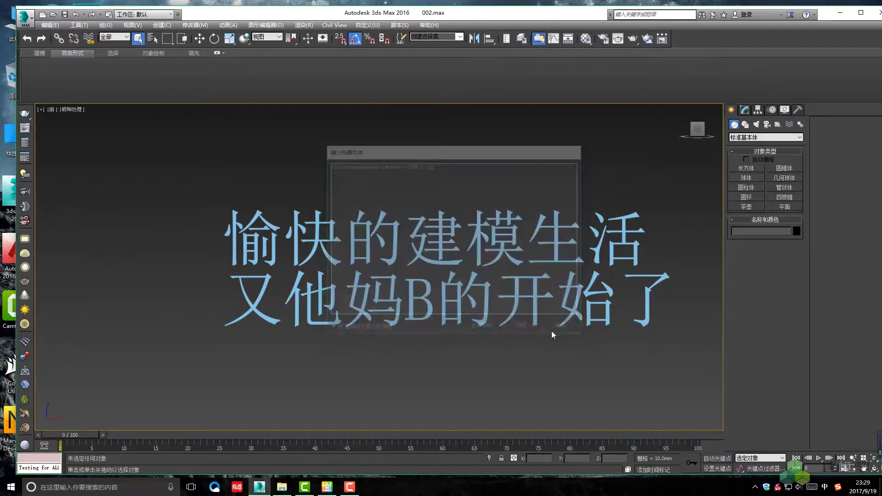
{"action": "scroll", "coordinate": [411, 257], "scroll_direction": "down", "scroll_amount": 2}
{"action": "scroll", "coordinate": [410, 257], "scroll_direction": "down", "scroll_amount": 3}
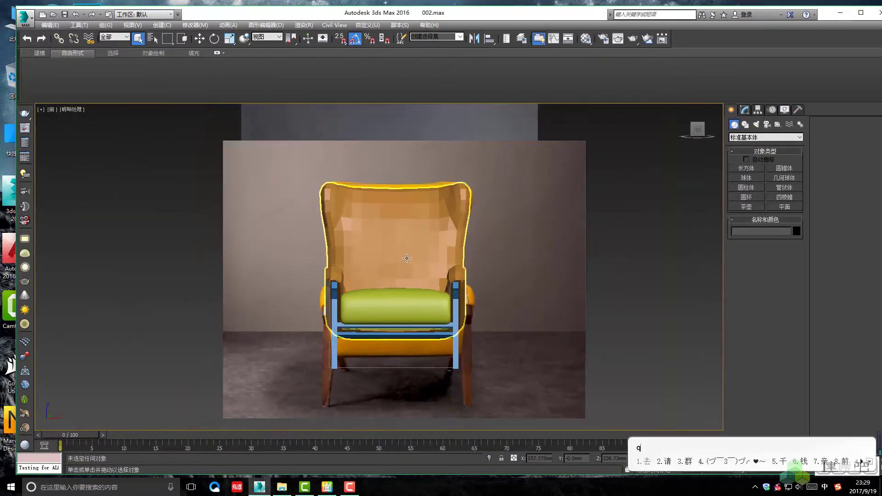
{"action": "mouse_move", "coordinate": [400, 266]}
{"action": "middle_mouse_down", "text": "alt"}
{"action": "mouse_move", "coordinate": [454, 304]}
{"action": "mouse_move", "coordinate": [438, 319]}
{"action": "middle_mouse_up", "text": "alt"}
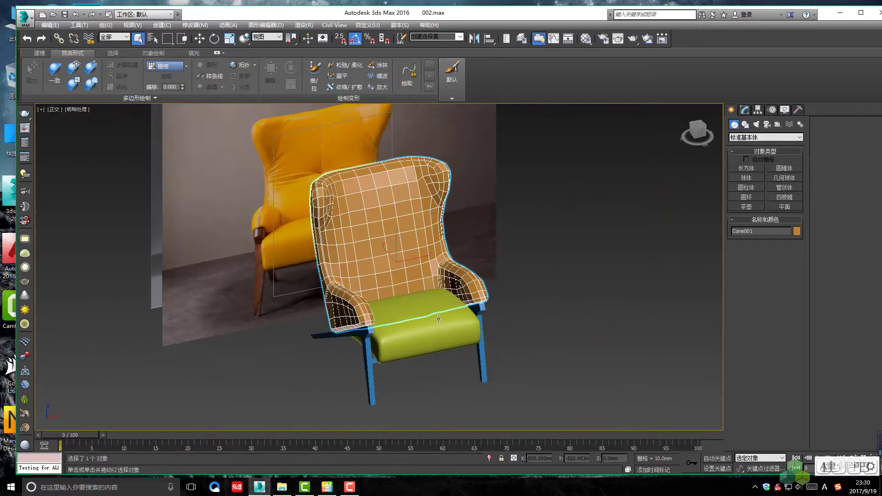
- Place the chair reference photo viewer at the lower left beside the centred model
{"action": "left_click", "coordinate": [327, 490]}
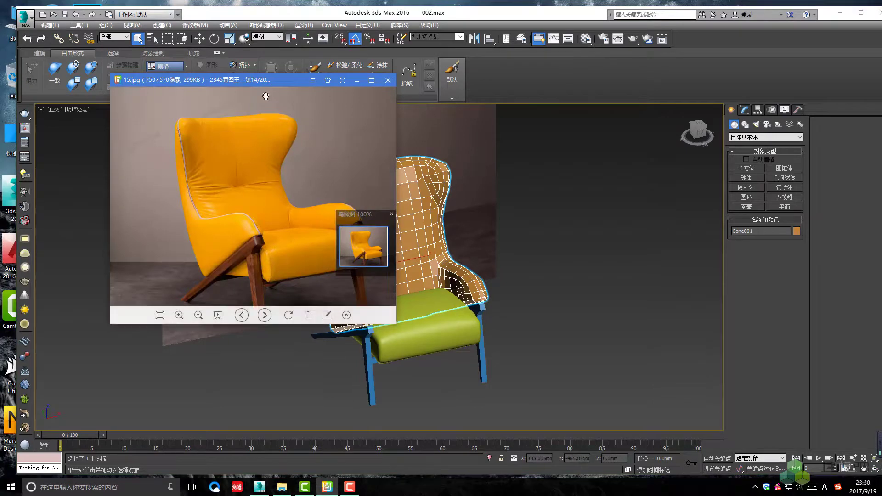
{"action": "left_click_drag", "start_coordinate": [266, 82], "coordinate": [119, 185]}
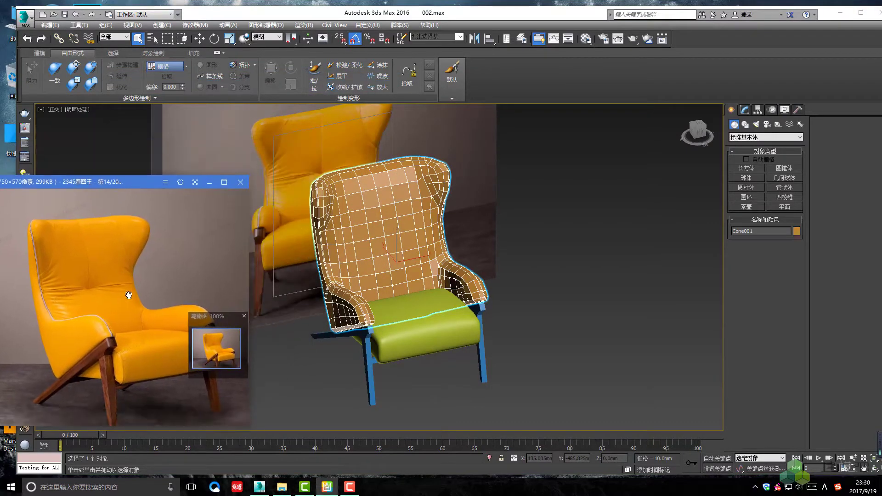
{"action": "left_click", "coordinate": [244, 316]}
{"action": "mouse_move", "coordinate": [354, 322]}
{"action": "middle_mouse_down"}
{"action": "mouse_move", "coordinate": [445, 300]}
{"action": "mouse_move", "coordinate": [441, 290]}
{"action": "mouse_move", "coordinate": [466, 266]}
{"action": "middle_mouse_up"}
- Check the shell in front view with a TurboSmooth preview toggled on and off
{"action": "key", "text": "f"}
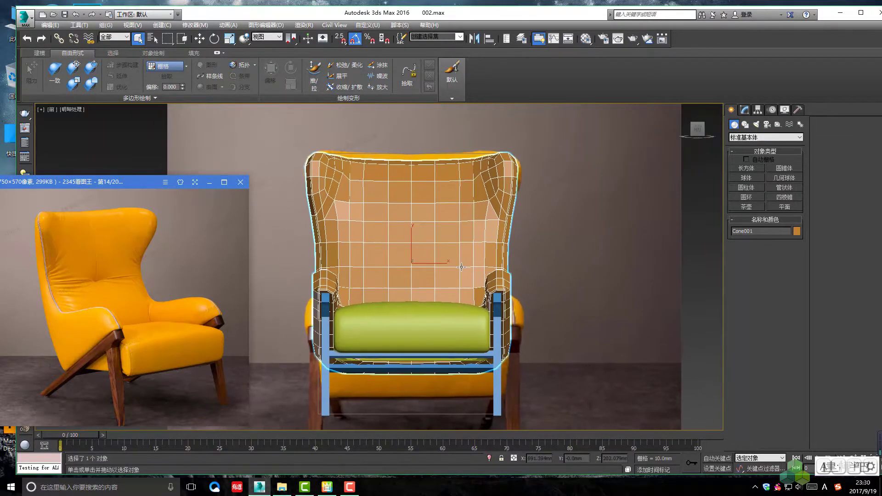
{"action": "key", "text": "ctrl+q"}
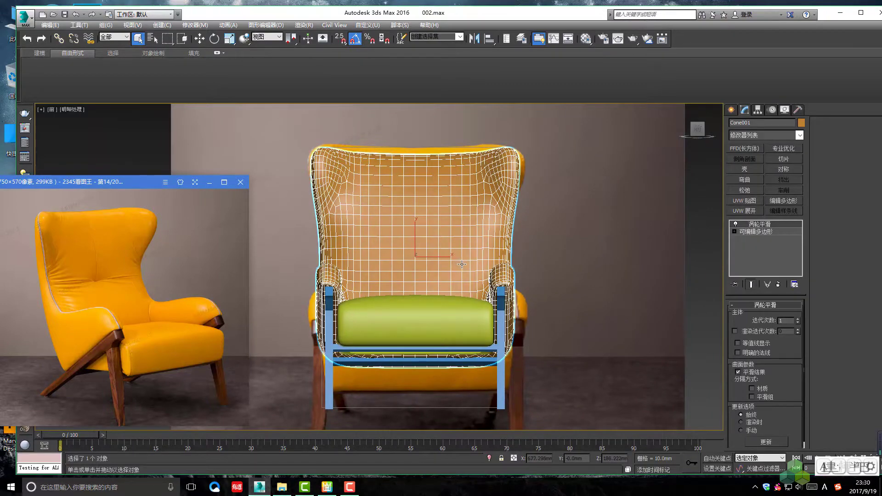
{"action": "key", "text": "ctrl+q"}
{"action": "mouse_move", "coordinate": [466, 262]}
{"action": "middle_mouse_down", "text": "alt"}
{"action": "mouse_move", "coordinate": [507, 271]}
{"action": "mouse_move", "coordinate": [573, 264]}
{"action": "mouse_move", "coordinate": [501, 274]}
{"action": "mouse_move", "coordinate": [516, 270]}
{"action": "mouse_move", "coordinate": [423, 260]}
{"action": "mouse_move", "coordinate": [437, 305]}
{"action": "mouse_move", "coordinate": [383, 270]}
{"action": "mouse_move", "coordinate": [357, 260]}
{"action": "mouse_move", "coordinate": [342, 269]}
{"action": "mouse_move", "coordinate": [364, 239]}
{"action": "mouse_move", "coordinate": [357, 264]}
{"action": "mouse_move", "coordinate": [453, 296]}
{"action": "mouse_move", "coordinate": [509, 266]}
{"action": "mouse_move", "coordinate": [396, 269]}
{"action": "mouse_move", "coordinate": [409, 295]}
{"action": "mouse_move", "coordinate": [442, 285]}
{"action": "mouse_move", "coordinate": [404, 294]}
{"action": "middle_mouse_up", "text": "alt"}
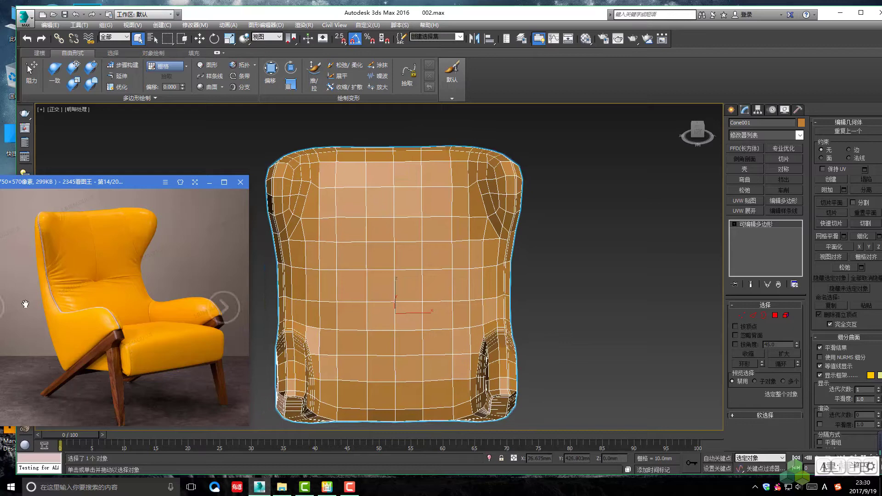
- Step through the reference photos to the rear view and orbit the shell to compare
{"action": "left_click", "coordinate": [2, 315]}
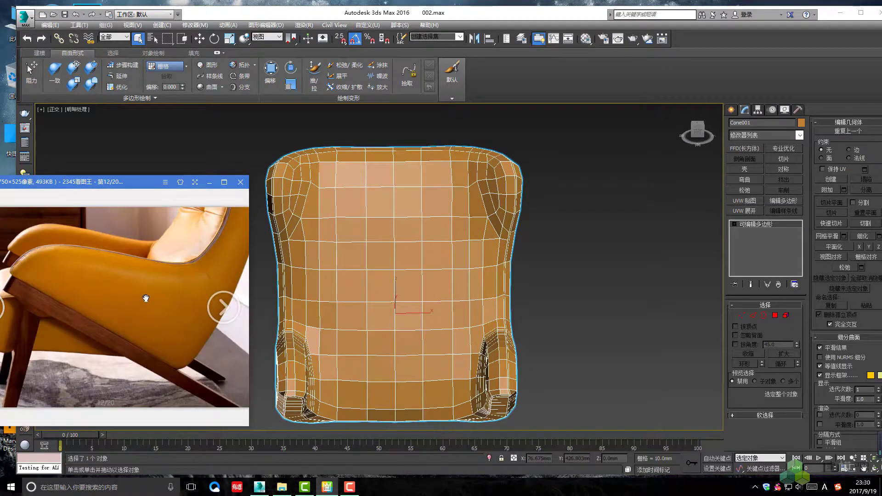
{"action": "left_click", "coordinate": [221, 308]}
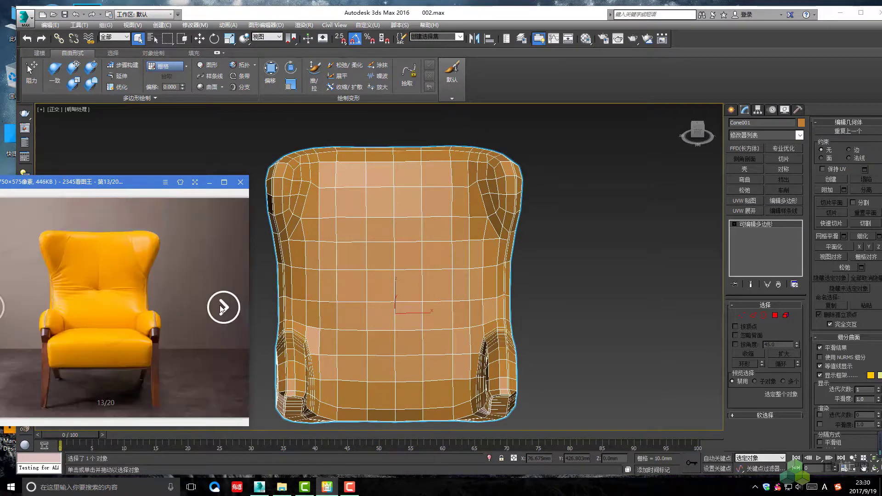
{"action": "left_click", "coordinate": [221, 306]}
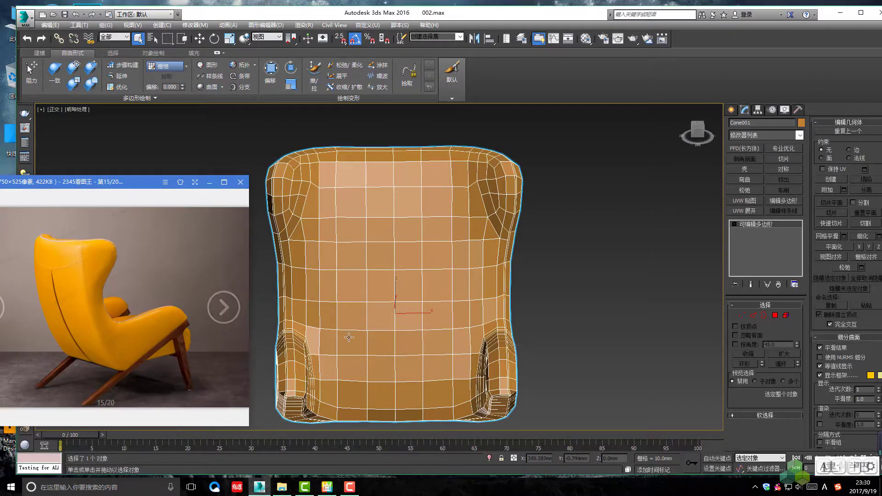
{"action": "mouse_move", "coordinate": [459, 294]}
{"action": "middle_mouse_down", "text": "alt"}
{"action": "mouse_move", "coordinate": [424, 295]}
{"action": "mouse_move", "coordinate": [471, 296]}
{"action": "mouse_move", "coordinate": [433, 293]}
{"action": "middle_mouse_up", "text": "alt"}
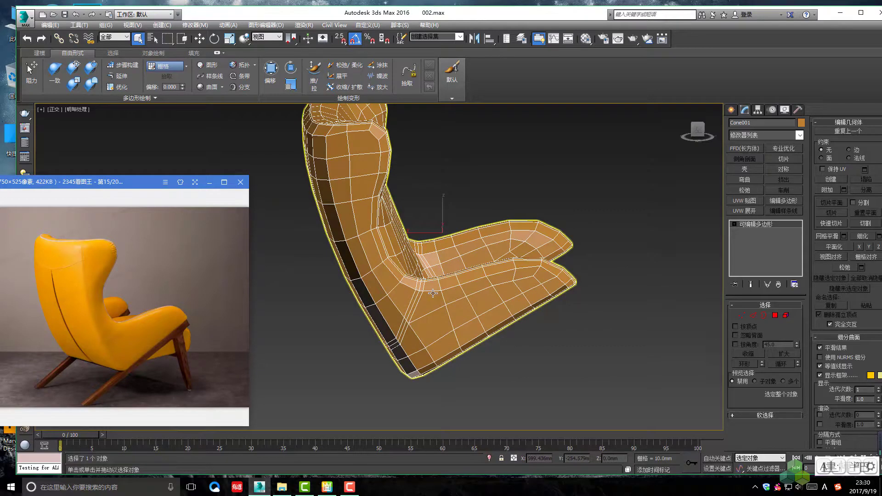
{"action": "middle_click_drag", "start_coordinate": [399, 283], "coordinate": [421, 291], "text": "alt"}
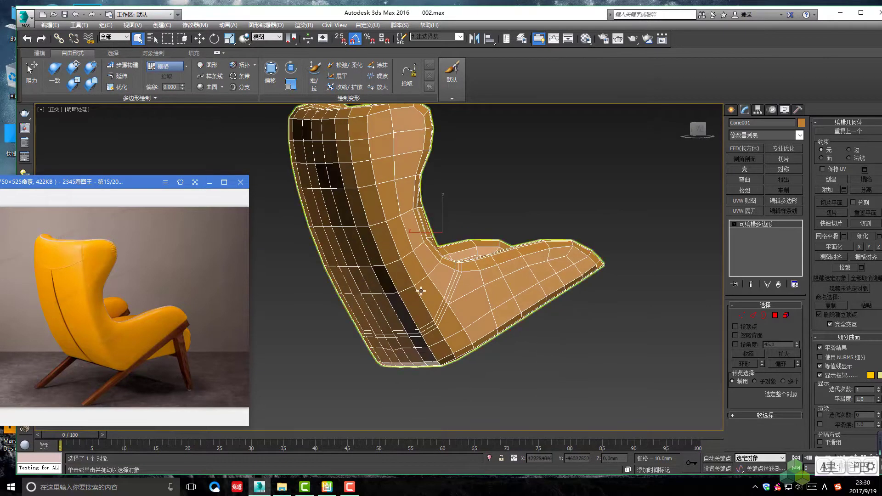
{"action": "middle_click_drag", "start_coordinate": [286, 311], "coordinate": [295, 287], "text": "alt"}
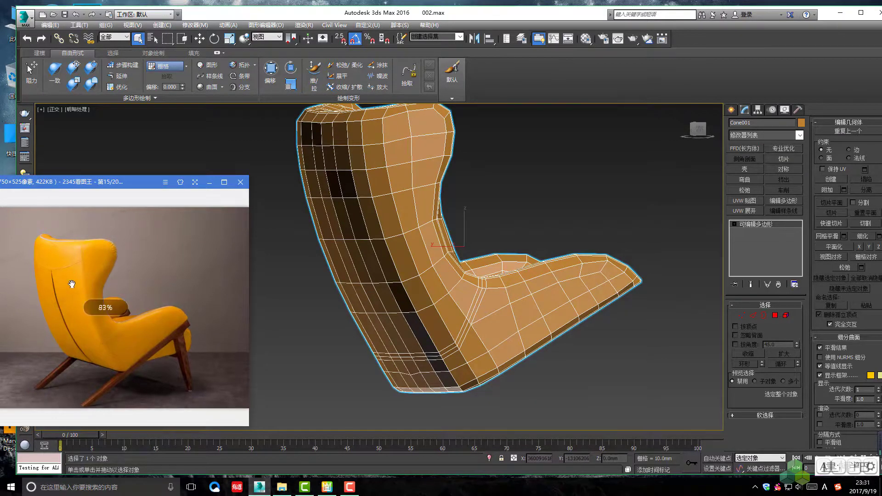
- Zoom into the photo's back seam and legs, then orbit the shell to show the armrest
{"action": "scroll", "coordinate": [72, 285], "scroll_direction": "up", "scroll_amount": 4}
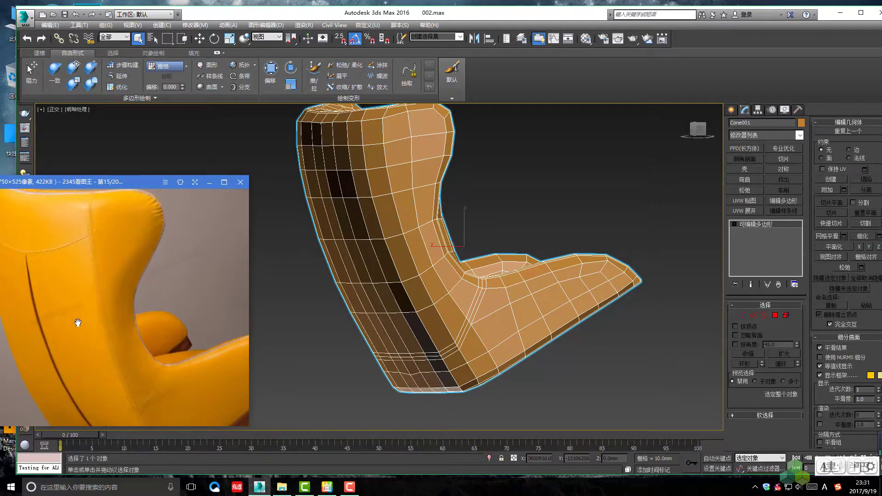
{"action": "left_click_drag", "start_coordinate": [146, 380], "coordinate": [140, 260]}
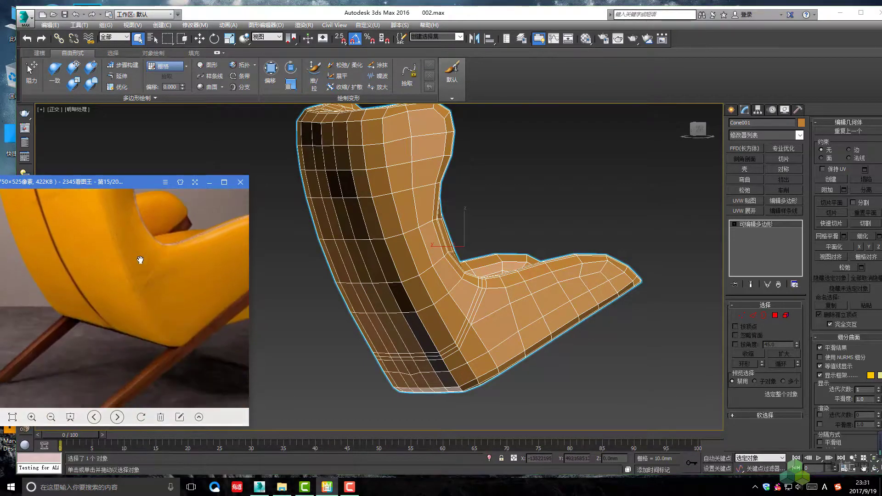
{"action": "scroll", "coordinate": [146, 283], "scroll_direction": "up", "scroll_amount": 1}
{"action": "scroll", "coordinate": [148, 289], "scroll_direction": "up", "scroll_amount": 3}
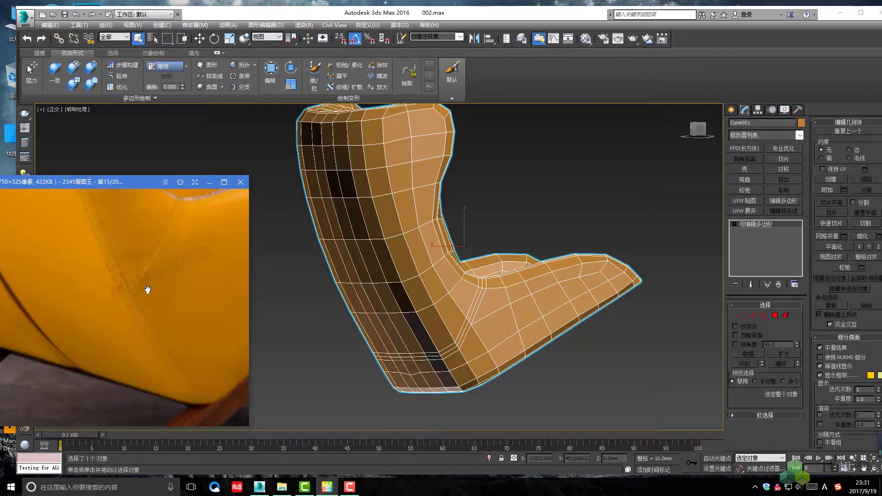
{"action": "scroll", "coordinate": [148, 294], "scroll_direction": "down", "scroll_amount": 2}
{"action": "scroll", "coordinate": [148, 297], "scroll_direction": "down", "scroll_amount": 2}
{"action": "scroll", "coordinate": [146, 298], "scroll_direction": "down", "scroll_amount": 1}
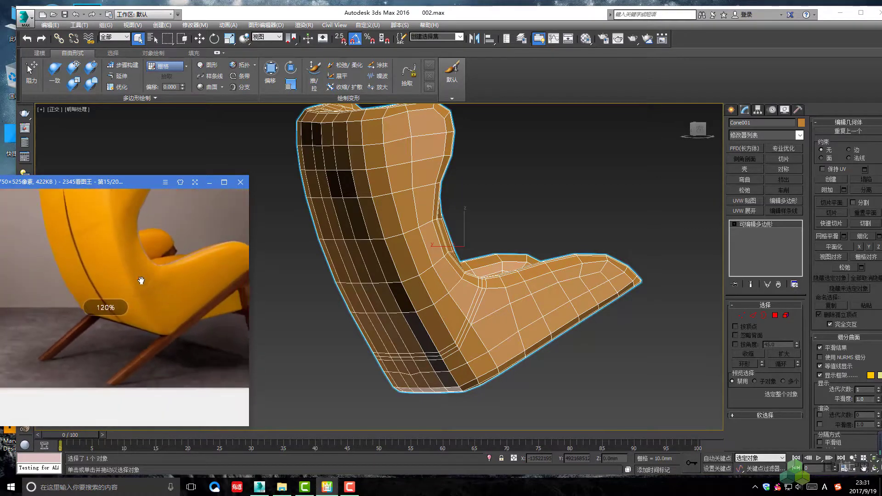
{"action": "scroll", "coordinate": [144, 333], "scroll_direction": "down", "scroll_amount": 1}
{"action": "middle_click_drag", "start_coordinate": [514, 267], "coordinate": [440, 320], "text": "alt"}
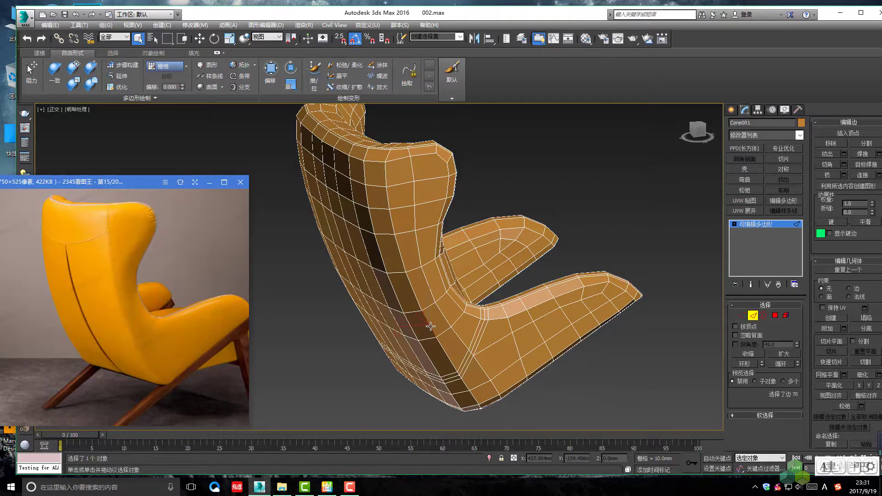
- Orbit around the shell to inspect its back, seat, front and underside
{"action": "scroll", "coordinate": [432, 319], "scroll_direction": "down", "scroll_amount": 3}
{"action": "mouse_move", "coordinate": [432, 318]}
{"action": "middle_mouse_down", "text": "alt"}
{"action": "mouse_move", "coordinate": [392, 361]}
{"action": "mouse_move", "coordinate": [329, 343]}
{"action": "mouse_move", "coordinate": [367, 289]}
{"action": "mouse_move", "coordinate": [423, 289]}
{"action": "mouse_move", "coordinate": [449, 318]}
{"action": "mouse_move", "coordinate": [414, 241]}
{"action": "middle_mouse_up", "text": "alt"}
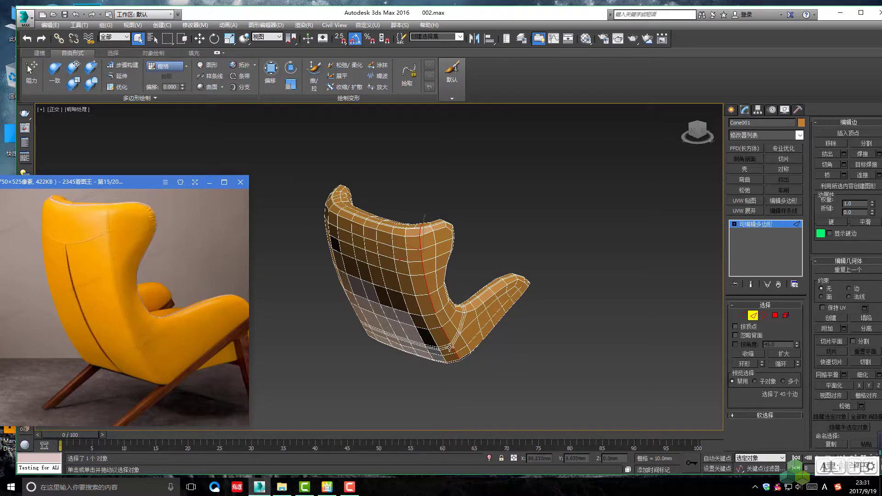
{"action": "scroll", "coordinate": [449, 347], "scroll_direction": "up", "scroll_amount": 3}
{"action": "middle_click_drag", "start_coordinate": [471, 394], "coordinate": [394, 342], "text": "alt"}
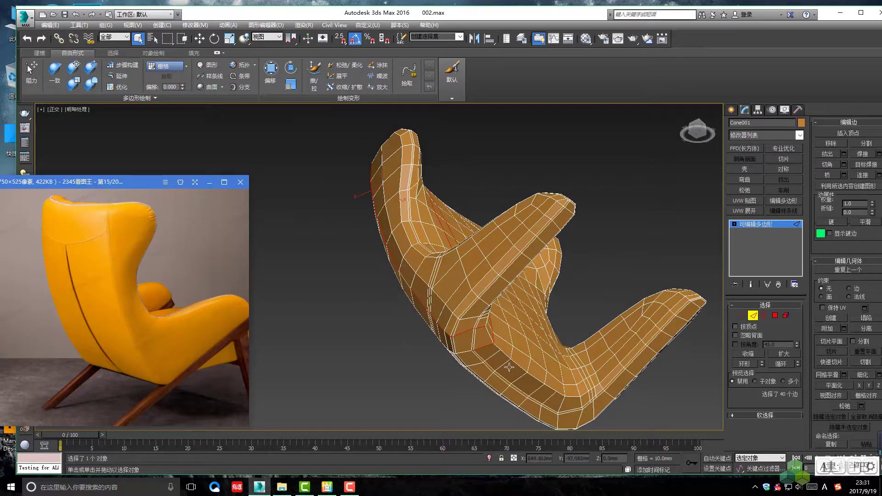
{"action": "middle_click_drag", "start_coordinate": [471, 314], "coordinate": [491, 296], "text": "alt"}
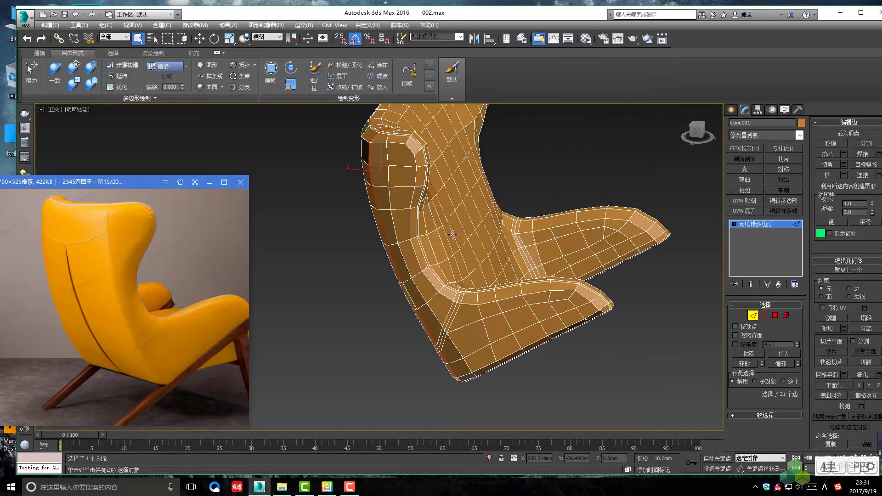
{"action": "mouse_move", "coordinate": [453, 235]}
{"action": "middle_mouse_down", "text": "alt"}
{"action": "mouse_move", "coordinate": [418, 152]}
{"action": "mouse_move", "coordinate": [390, 156]}
{"action": "mouse_move", "coordinate": [373, 198]}
{"action": "mouse_move", "coordinate": [453, 141]}
{"action": "mouse_move", "coordinate": [413, 276]}
{"action": "mouse_move", "coordinate": [392, 311]}
{"action": "mouse_move", "coordinate": [511, 272]}
{"action": "mouse_move", "coordinate": [425, 262]}
{"action": "middle_mouse_up", "text": "alt"}
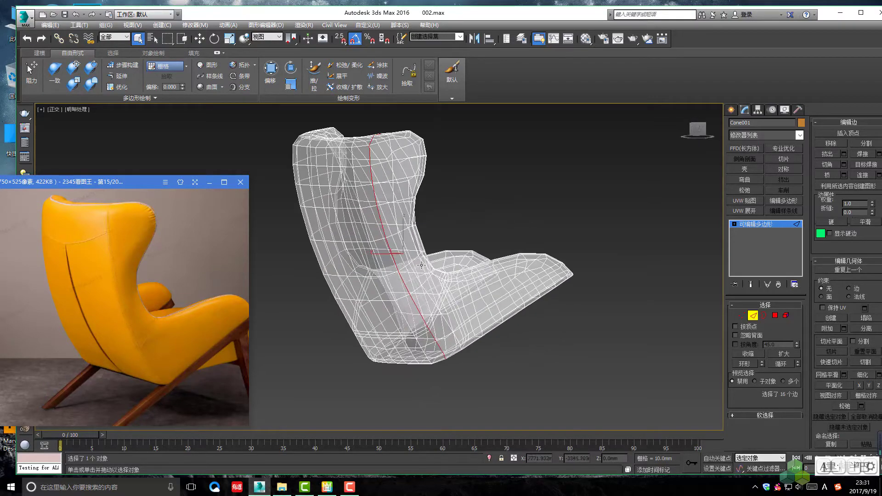
- Return to the shell's back and start a chamfer on the 17-edge seam loop
{"action": "scroll", "coordinate": [426, 312], "scroll_direction": "up", "scroll_amount": 3}
{"action": "mouse_move", "coordinate": [425, 311]}
{"action": "middle_mouse_down", "text": "alt"}
{"action": "mouse_move", "coordinate": [400, 350]}
{"action": "mouse_move", "coordinate": [419, 354]}
{"action": "mouse_move", "coordinate": [455, 290]}
{"action": "mouse_move", "coordinate": [431, 292]}
{"action": "mouse_move", "coordinate": [490, 295]}
{"action": "mouse_move", "coordinate": [475, 360]}
{"action": "mouse_move", "coordinate": [453, 334]}
{"action": "mouse_move", "coordinate": [414, 330]}
{"action": "mouse_move", "coordinate": [398, 345]}
{"action": "mouse_move", "coordinate": [340, 312]}
{"action": "mouse_move", "coordinate": [438, 280]}
{"action": "mouse_move", "coordinate": [409, 291]}
{"action": "mouse_move", "coordinate": [417, 291]}
{"action": "middle_mouse_up", "text": "alt"}
{"action": "scroll", "coordinate": [423, 293], "scroll_direction": "up", "scroll_amount": 2}
{"action": "scroll", "coordinate": [490, 295], "scroll_direction": "up", "scroll_amount": 3}
{"action": "scroll", "coordinate": [482, 313], "scroll_direction": "down", "scroll_amount": 3}
{"action": "key", "text": "ctrl+shift+c"}
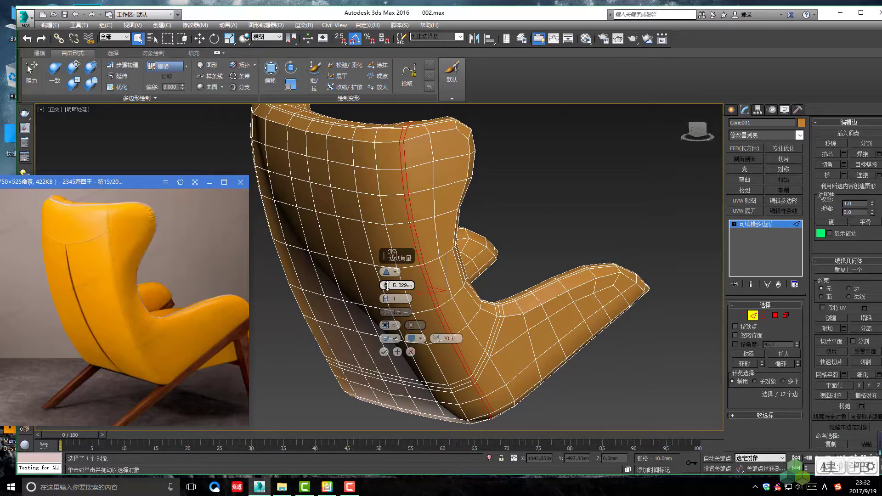
- Confirm the chamfer on the back seam, making it a double seam line
{"action": "left_click", "coordinate": [384, 353]}
{"action": "mouse_move", "coordinate": [384, 353]}
{"action": "middle_mouse_down", "text": "alt"}
{"action": "mouse_move", "coordinate": [403, 283]}
{"action": "mouse_move", "coordinate": [488, 242]}
{"action": "middle_mouse_up", "text": "alt"}
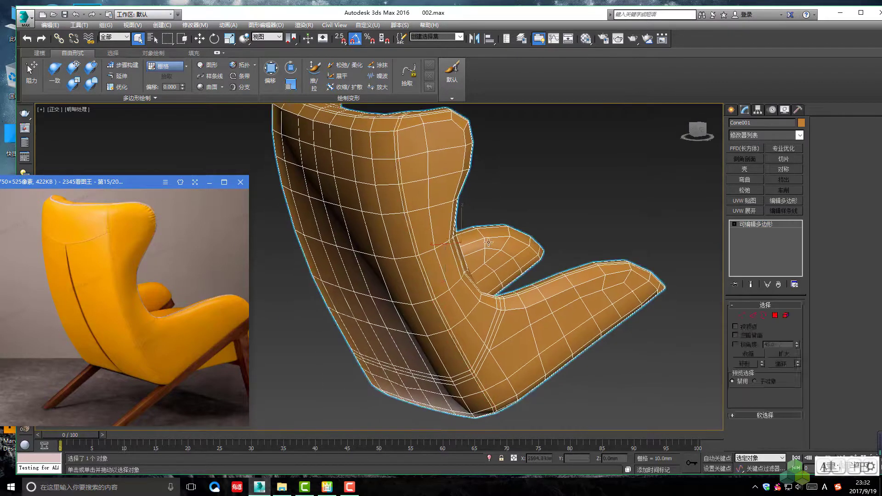
{"action": "left_click", "coordinate": [485, 205]}
- Reselect the chair shell and undo TurboSmooth to expose its polygon cage
{"action": "scroll", "coordinate": [444, 170], "scroll_direction": "down", "scroll_amount": 2}
{"action": "scroll", "coordinate": [427, 178], "scroll_direction": "up", "scroll_amount": 1}
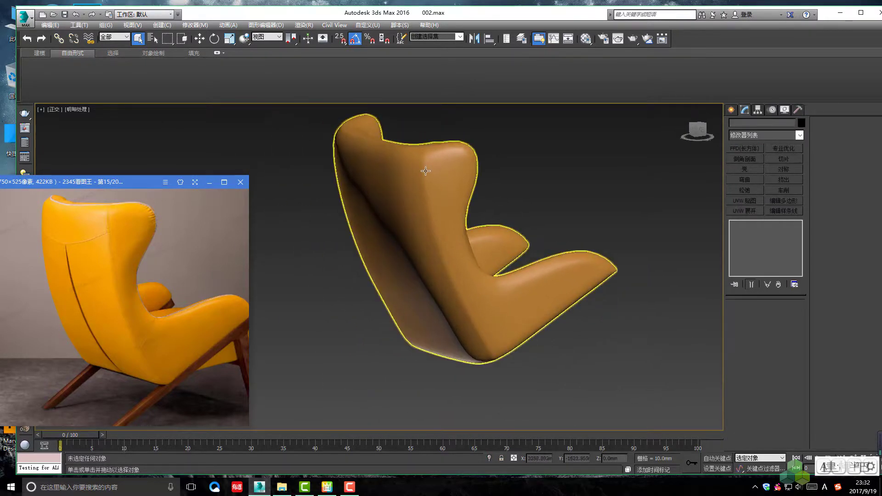
{"action": "scroll", "coordinate": [442, 239], "scroll_direction": "down", "scroll_amount": 2}
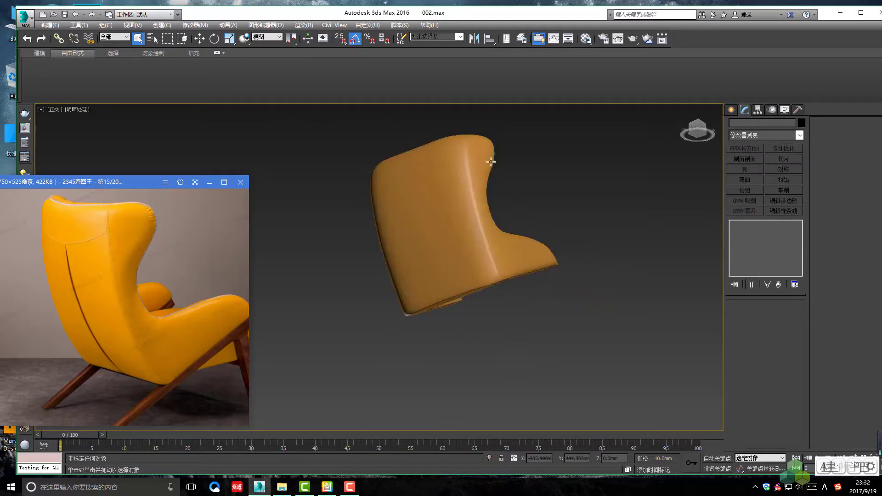
{"action": "left_click", "coordinate": [474, 155]}
{"action": "key", "text": "ctrl+z"}
- Adjust vertices at the arm and back junction in Vertex mode, then zoom out
{"action": "middle_click_drag", "start_coordinate": [474, 154], "coordinate": [445, 280], "text": "alt"}
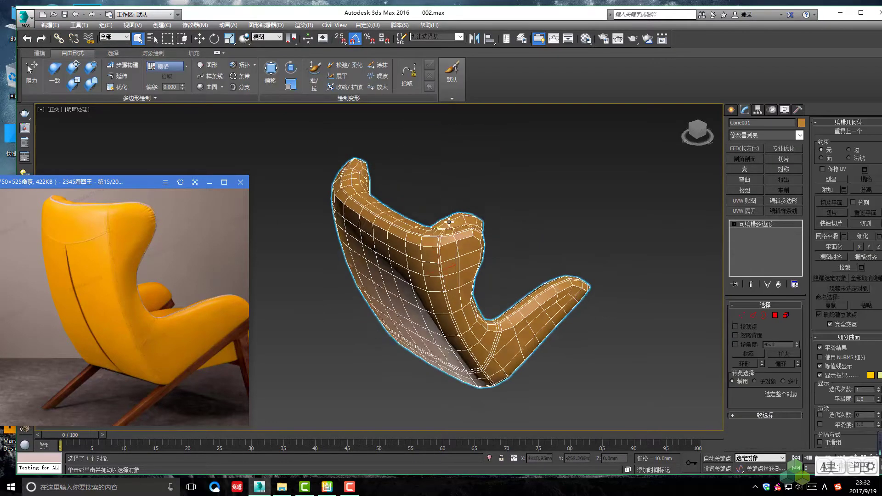
{"action": "scroll", "coordinate": [445, 280], "scroll_direction": "up", "scroll_amount": 5}
{"action": "scroll", "coordinate": [437, 257], "scroll_direction": "up", "scroll_amount": 3}
{"action": "key", "text": "1"}
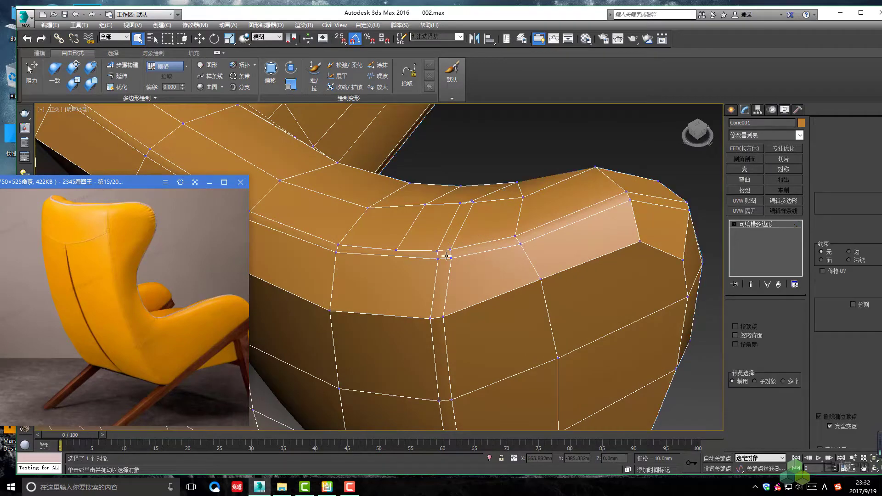
{"action": "mouse_move", "coordinate": [459, 256]}
{"action": "middle_mouse_down", "text": "alt"}
{"action": "mouse_move", "coordinate": [458, 205]}
{"action": "mouse_move", "coordinate": [475, 290]}
{"action": "mouse_move", "coordinate": [444, 246]}
{"action": "mouse_move", "coordinate": [501, 304]}
{"action": "middle_mouse_up", "text": "alt"}
{"action": "left_click", "coordinate": [476, 207]}
{"action": "scroll", "coordinate": [502, 301], "scroll_direction": "up", "scroll_amount": 5}
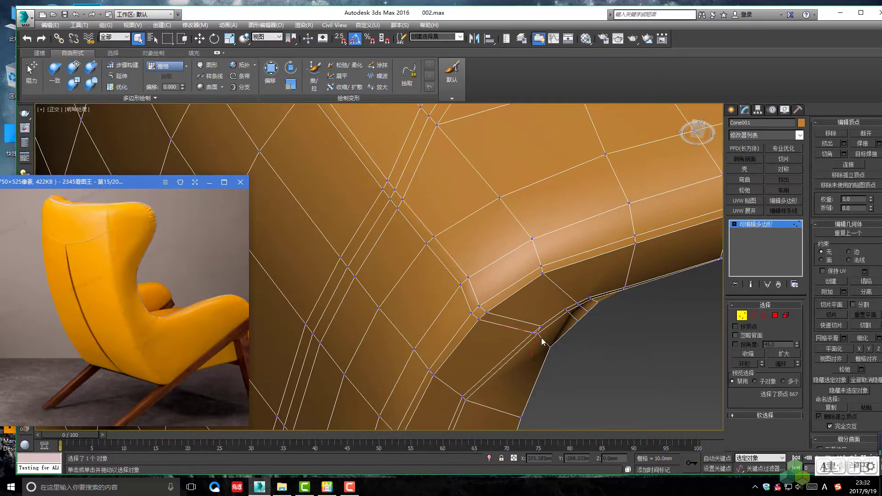
{"action": "left_click", "coordinate": [542, 341]}
{"action": "mouse_move", "coordinate": [542, 340]}
{"action": "middle_mouse_down", "text": "alt"}
{"action": "mouse_move", "coordinate": [474, 295]}
{"action": "mouse_move", "coordinate": [482, 289]}
{"action": "mouse_move", "coordinate": [480, 324]}
{"action": "mouse_move", "coordinate": [462, 344]}
{"action": "mouse_move", "coordinate": [449, 387]}
{"action": "mouse_move", "coordinate": [547, 362]}
{"action": "mouse_move", "coordinate": [506, 322]}
{"action": "middle_mouse_up", "text": "alt"}
{"action": "left_click", "coordinate": [486, 296]}
{"action": "scroll", "coordinate": [500, 315], "scroll_direction": "down", "scroll_amount": 5}
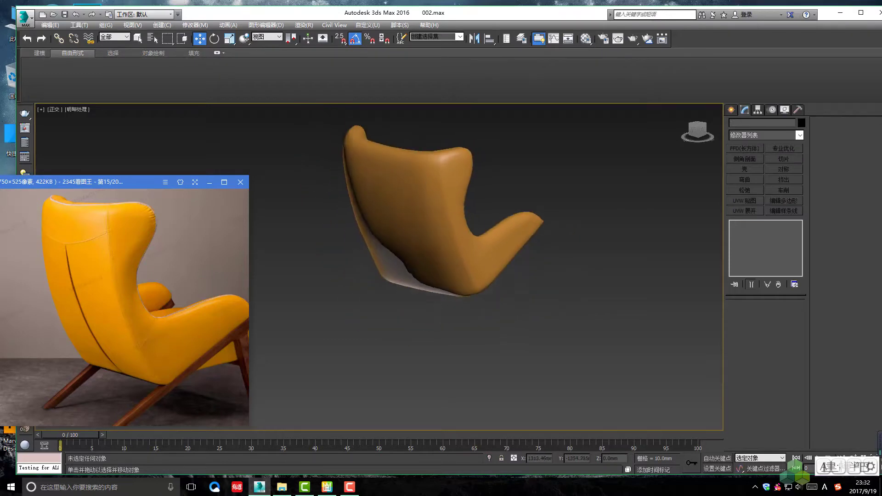
- Add TurboSmooth to the chair shell to preview it smoothed
{"action": "left_click", "coordinate": [372, 215]}
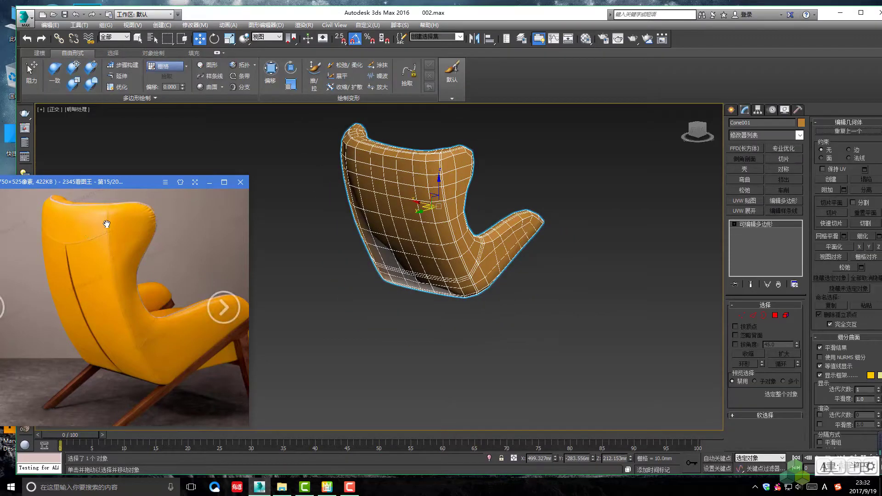
{"action": "key", "text": "ctrl+t"}
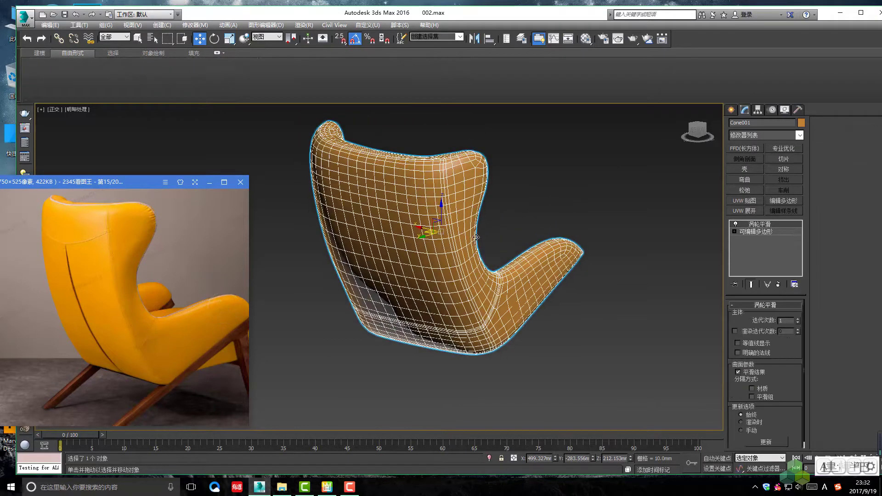
{"action": "middle_click_drag", "start_coordinate": [496, 193], "coordinate": [527, 186], "text": "alt"}
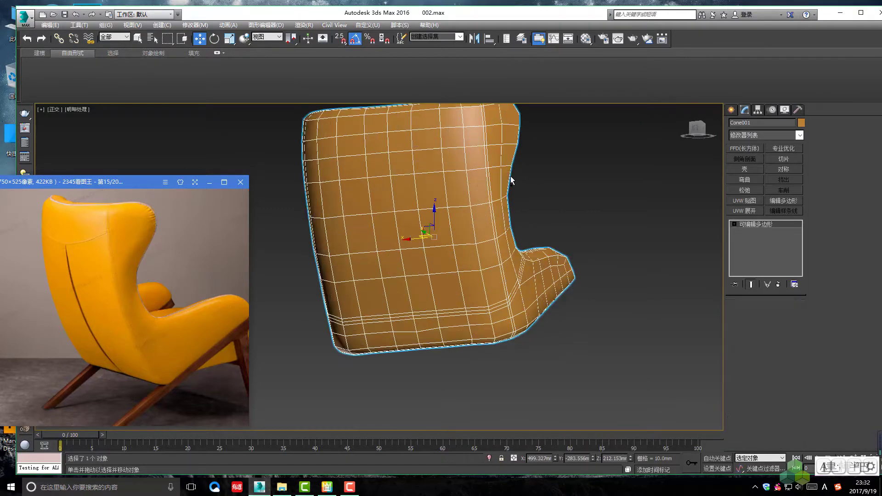
- Clear all smoothing groups on the whole shell element, then move to Edge mode
{"action": "key", "text": "5"}
{"action": "left_click", "coordinate": [490, 208]}
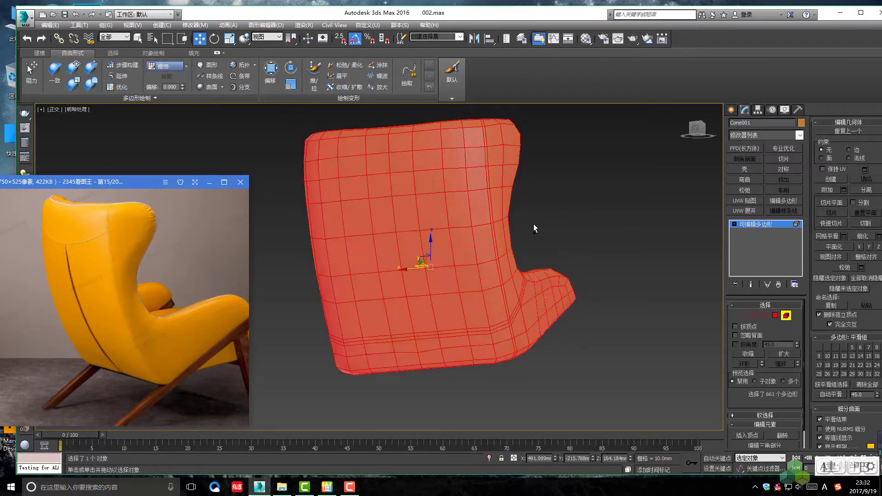
{"action": "left_click", "coordinate": [874, 392]}
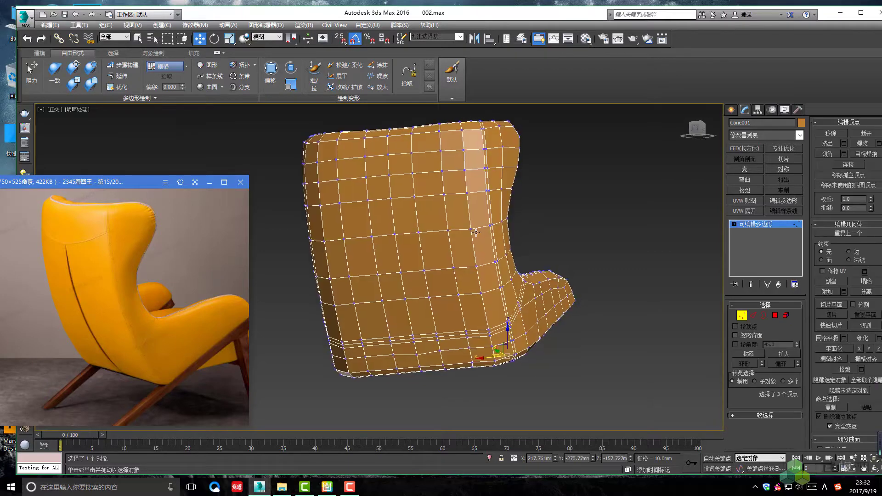
{"action": "mouse_move", "coordinate": [492, 231]}
{"action": "middle_mouse_down", "text": "alt"}
{"action": "mouse_move", "coordinate": [466, 354]}
{"action": "mouse_move", "coordinate": [422, 367]}
{"action": "middle_mouse_up", "text": "alt"}
{"action": "key", "text": "q"}
{"action": "key", "text": "2"}
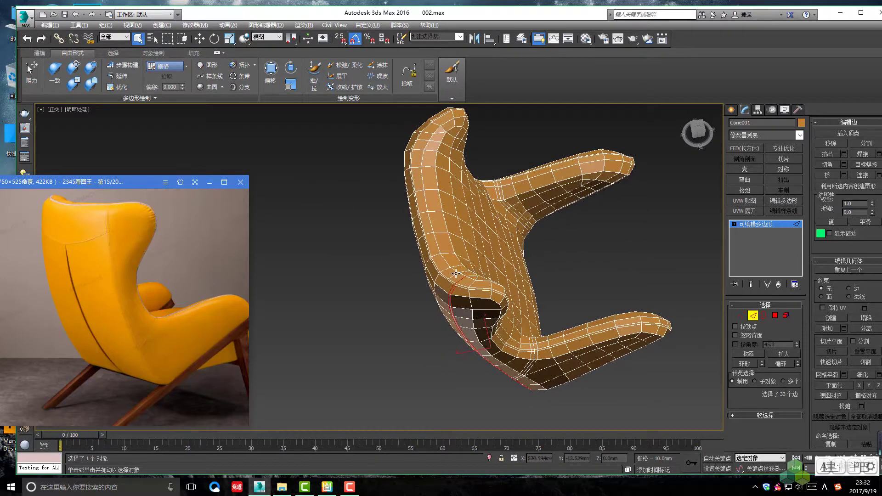
{"action": "middle_click_drag", "start_coordinate": [464, 288], "coordinate": [516, 354], "text": "alt"}
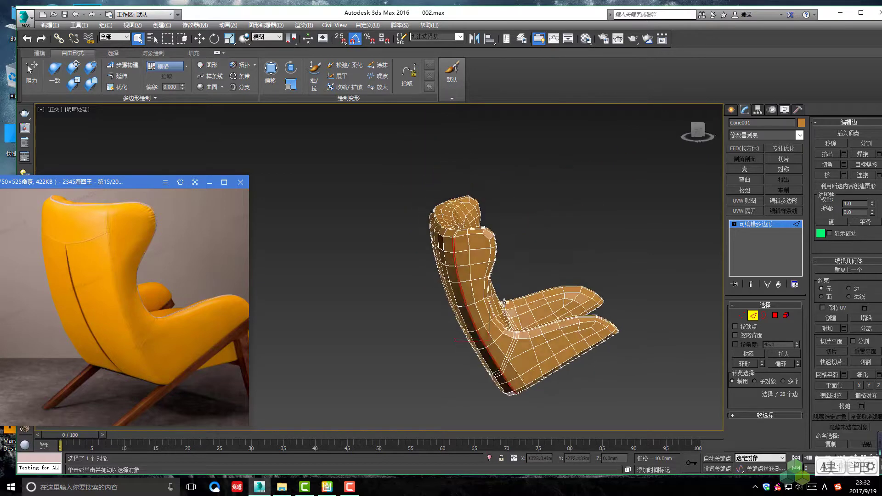
- In Top view, move the vertices at the wing's top corner on the chair back
{"action": "key", "text": "t"}
{"action": "key", "text": "w"}
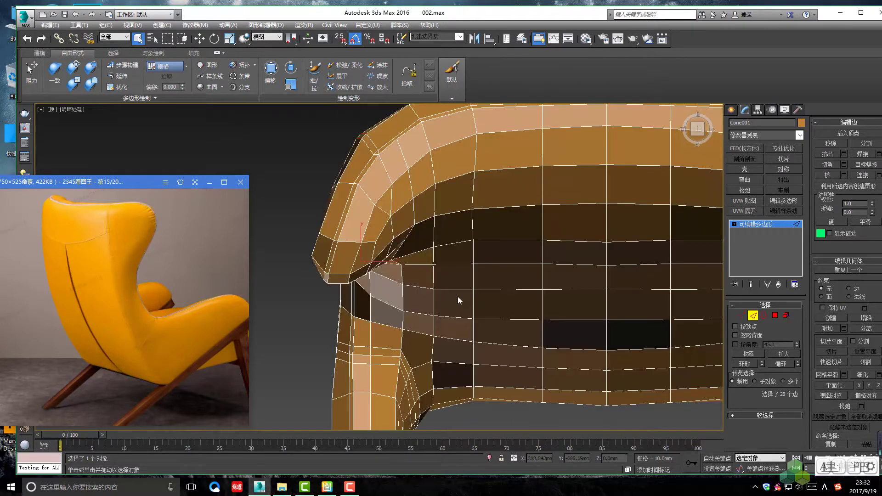
{"action": "scroll", "coordinate": [457, 296], "scroll_direction": "down", "scroll_amount": 3}
{"action": "scroll", "coordinate": [404, 251], "scroll_direction": "up", "scroll_amount": 1}
{"action": "scroll", "coordinate": [403, 252], "scroll_direction": "up", "scroll_amount": 3}
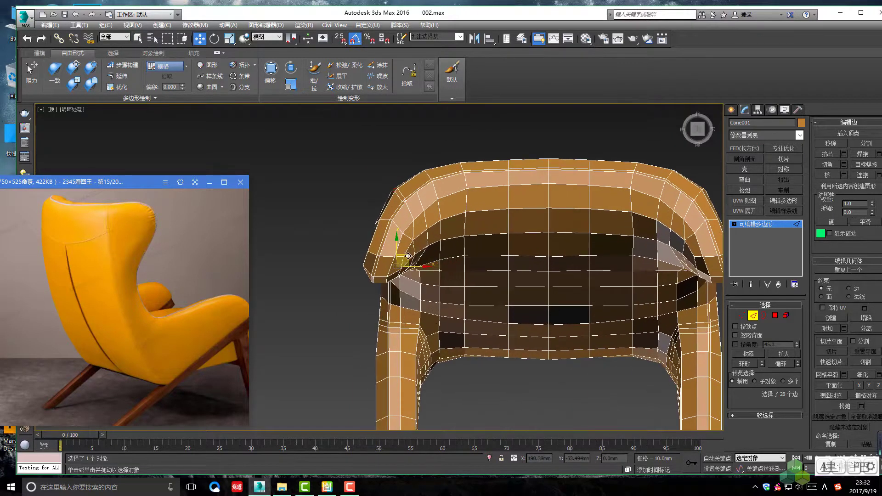
{"action": "scroll", "coordinate": [406, 167], "scroll_direction": "up", "scroll_amount": 3}
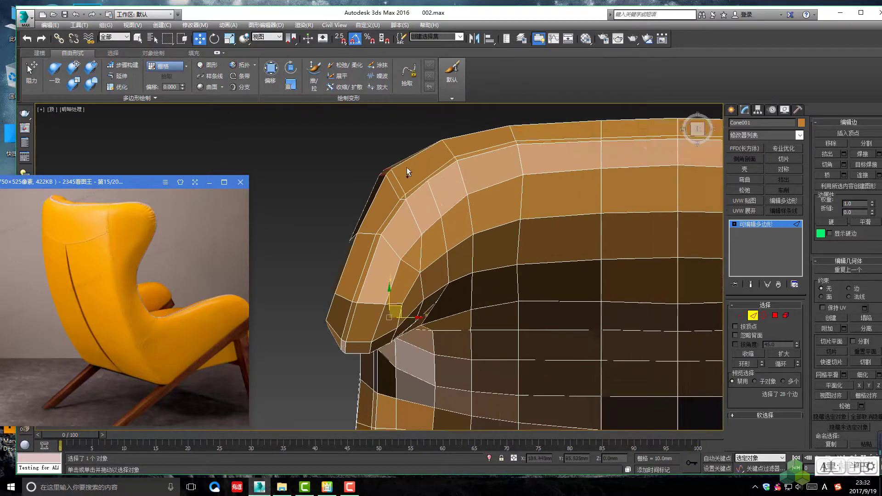
{"action": "scroll", "coordinate": [406, 184], "scroll_direction": "up", "scroll_amount": 2}
{"action": "key", "text": "1"}
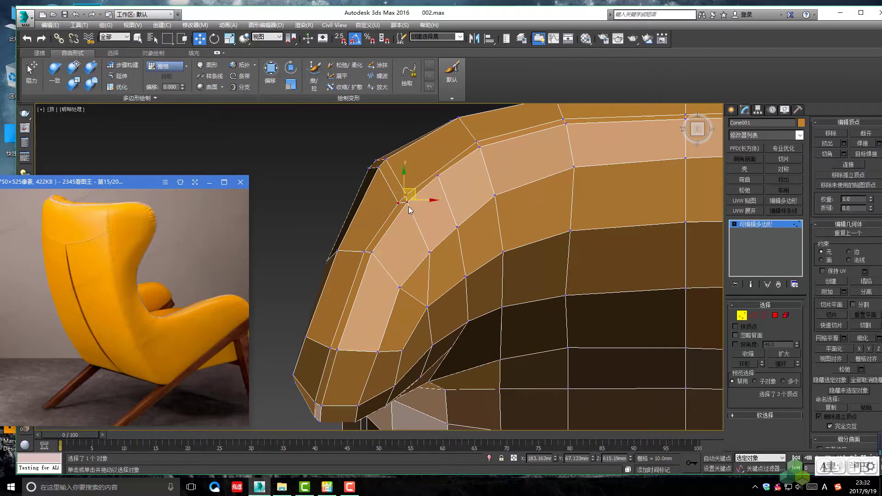
{"action": "scroll", "coordinate": [409, 205], "scroll_direction": "down", "scroll_amount": 1}
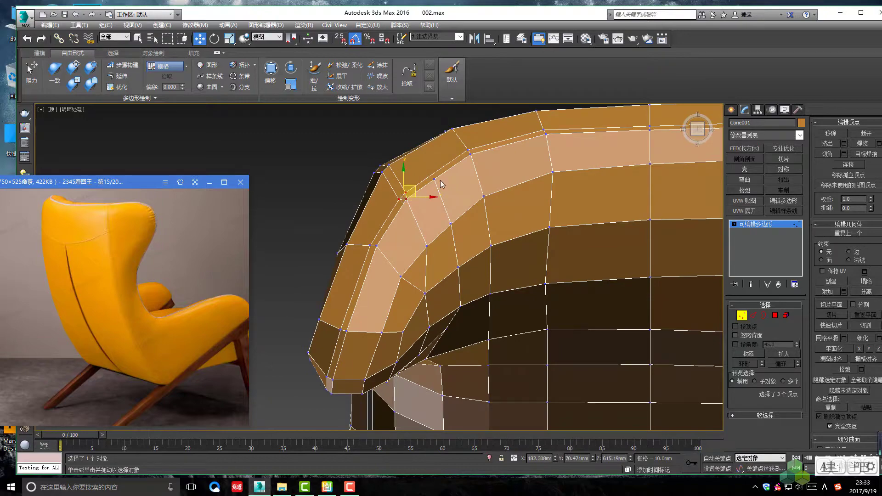
{"action": "mouse_move", "coordinate": [441, 184]}
{"action": "middle_mouse_down", "text": "alt"}
{"action": "mouse_move", "coordinate": [535, 210]}
{"action": "mouse_move", "coordinate": [466, 239]}
{"action": "mouse_move", "coordinate": [450, 295]}
{"action": "middle_mouse_up", "text": "alt"}
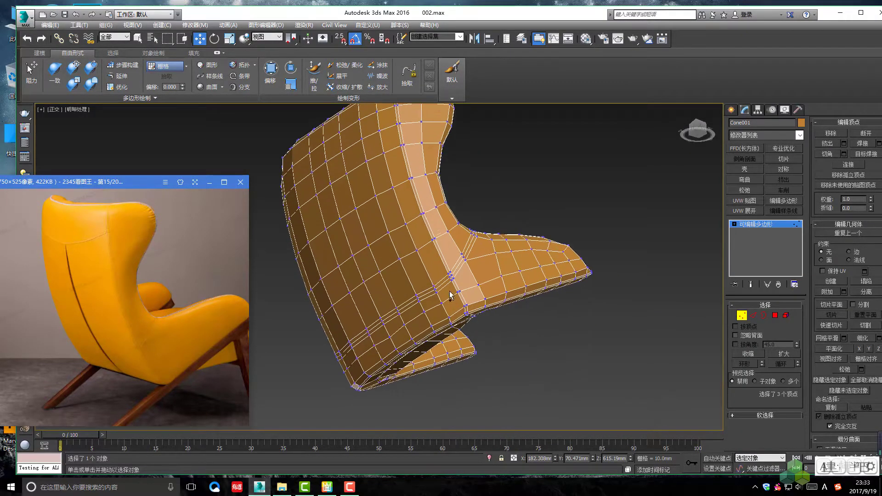
- Deselect to preview the smoothed shell, then reselect it and zoom in
{"action": "left_click", "coordinate": [497, 327]}
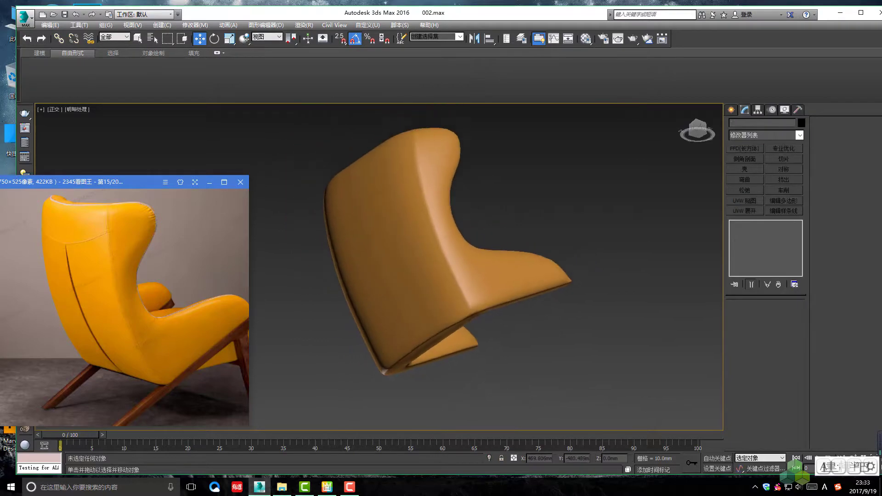
{"action": "left_click", "coordinate": [486, 326]}
{"action": "mouse_move", "coordinate": [485, 319]}
{"action": "middle_mouse_down", "text": "alt"}
{"action": "mouse_move", "coordinate": [481, 346]}
{"action": "mouse_move", "coordinate": [511, 328]}
{"action": "mouse_move", "coordinate": [443, 301]}
{"action": "mouse_move", "coordinate": [412, 316]}
{"action": "middle_mouse_up", "text": "alt"}
{"action": "key", "text": "q"}
{"action": "scroll", "coordinate": [401, 310], "scroll_direction": "up", "scroll_amount": 2}
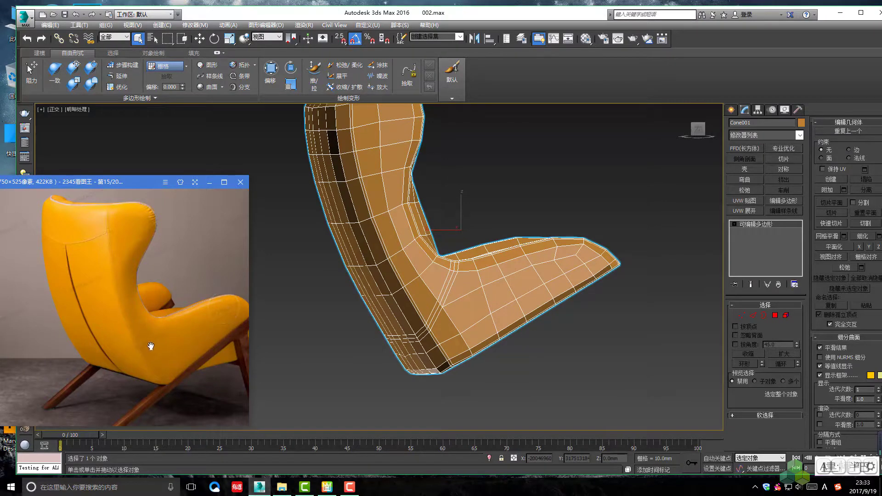
- In Edge mode, frame the shell's seat-back bend and armrests
{"action": "scroll", "coordinate": [448, 328], "scroll_direction": "up", "scroll_amount": 3}
{"action": "key", "text": "2"}
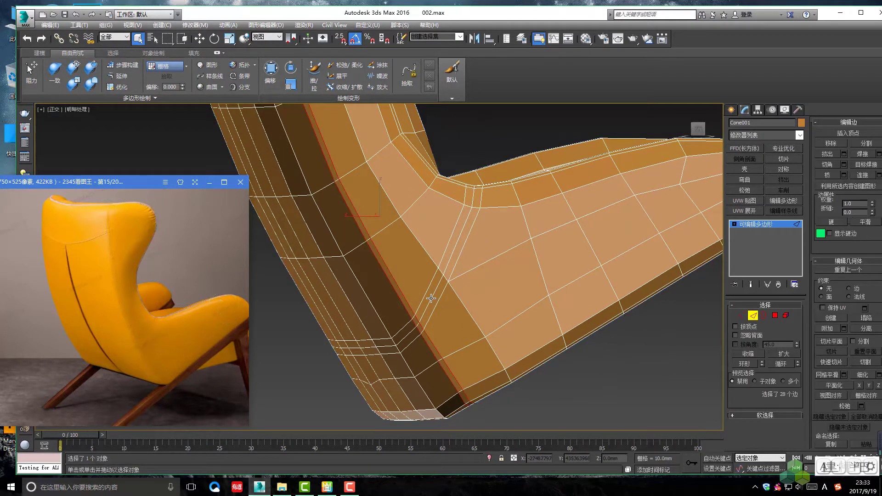
{"action": "scroll", "coordinate": [431, 296], "scroll_direction": "down", "scroll_amount": 3}
{"action": "scroll", "coordinate": [431, 297], "scroll_direction": "down", "scroll_amount": 2}
{"action": "mouse_move", "coordinate": [430, 297]}
{"action": "middle_mouse_down", "text": "alt"}
{"action": "mouse_move", "coordinate": [468, 298]}
{"action": "mouse_move", "coordinate": [508, 341]}
{"action": "middle_mouse_up", "text": "alt"}
{"action": "scroll", "coordinate": [461, 277], "scroll_direction": "down", "scroll_amount": 3}
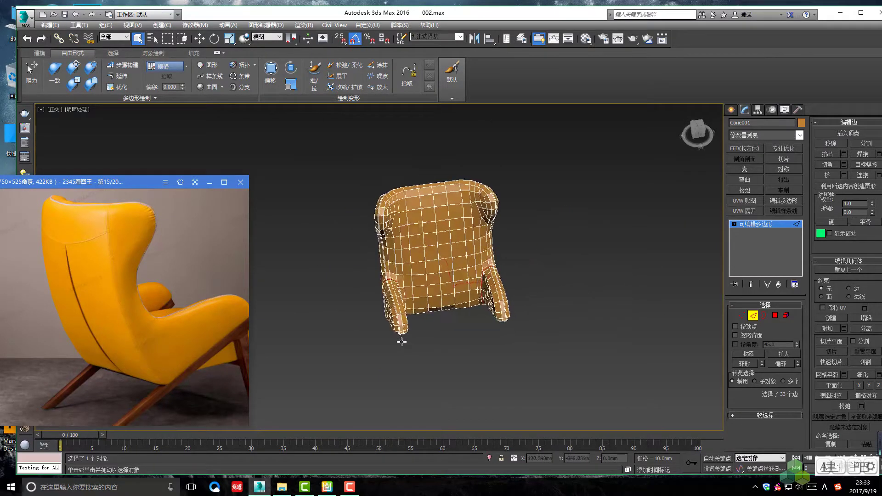
{"action": "scroll", "coordinate": [458, 266], "scroll_direction": "up", "scroll_amount": 5}
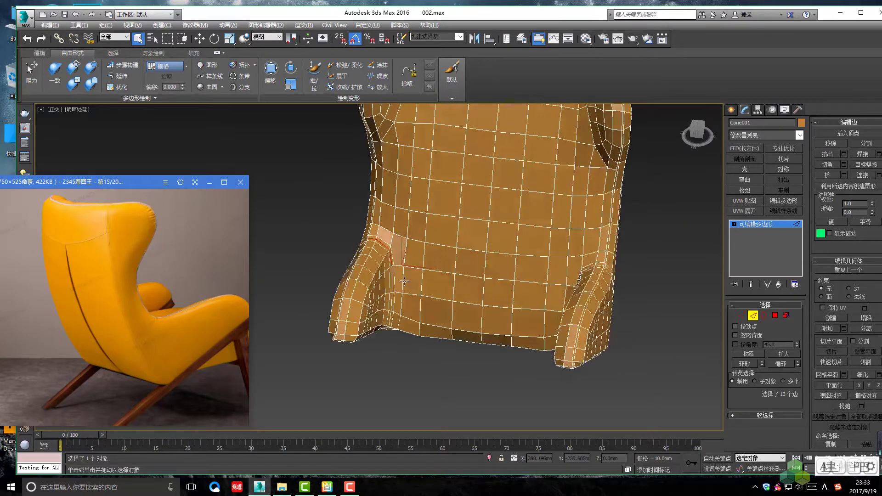
{"action": "middle_click_drag", "start_coordinate": [458, 266], "coordinate": [414, 265], "text": "alt"}
{"action": "scroll", "coordinate": [381, 225], "scroll_direction": "up", "scroll_amount": 2}
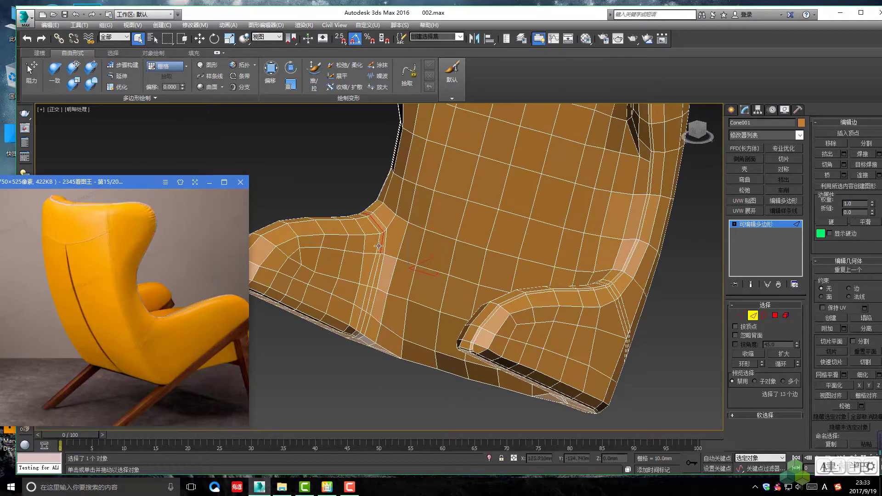
- Show another reference chair photo and zoom into it
{"action": "left_click", "coordinate": [223, 314]}
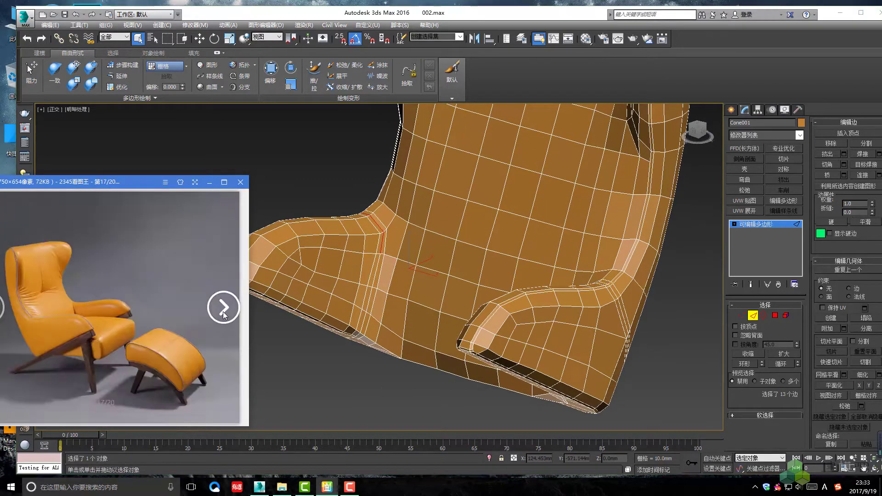
{"action": "left_click_drag", "start_coordinate": [82, 311], "coordinate": [94, 307]}
{"action": "scroll", "coordinate": [49, 301], "scroll_direction": "up", "scroll_amount": 2}
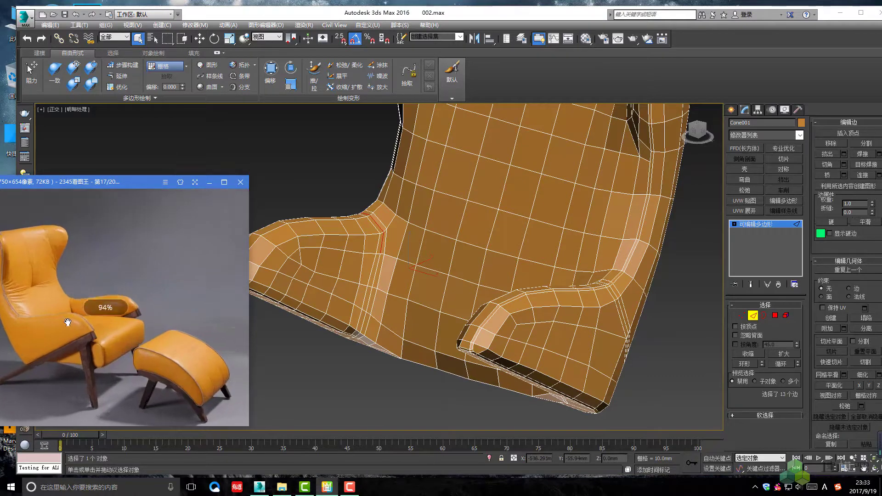
{"action": "scroll", "coordinate": [49, 301], "scroll_direction": "up", "scroll_amount": 2}
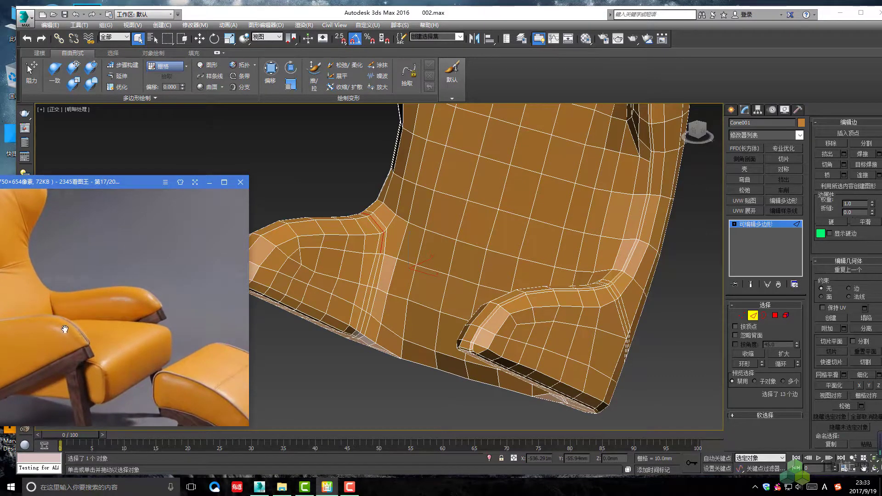
- Orbit under the seat and add an edge to complete the 13-edge seam loop
{"action": "middle_click_drag", "start_coordinate": [254, 312], "coordinate": [460, 248], "text": "alt"}
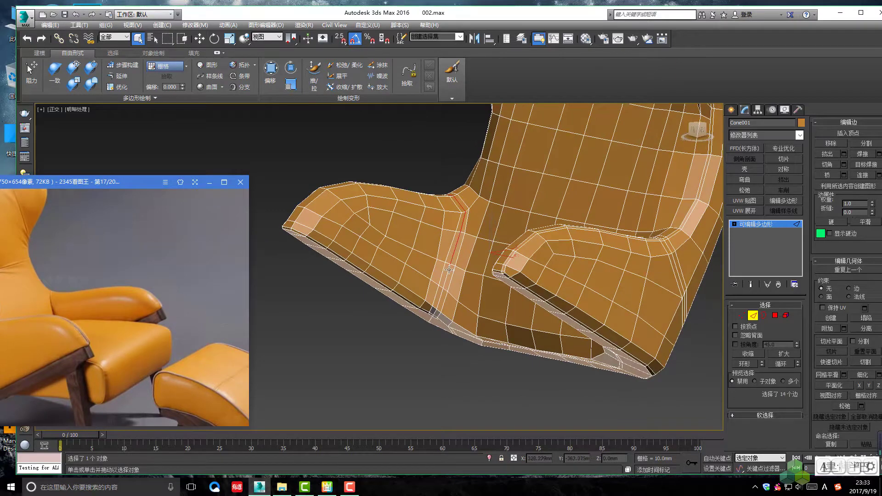
{"action": "middle_click_drag", "start_coordinate": [432, 317], "coordinate": [447, 277], "text": "alt"}
{"action": "scroll", "coordinate": [447, 277], "scroll_direction": "up", "scroll_amount": 2}
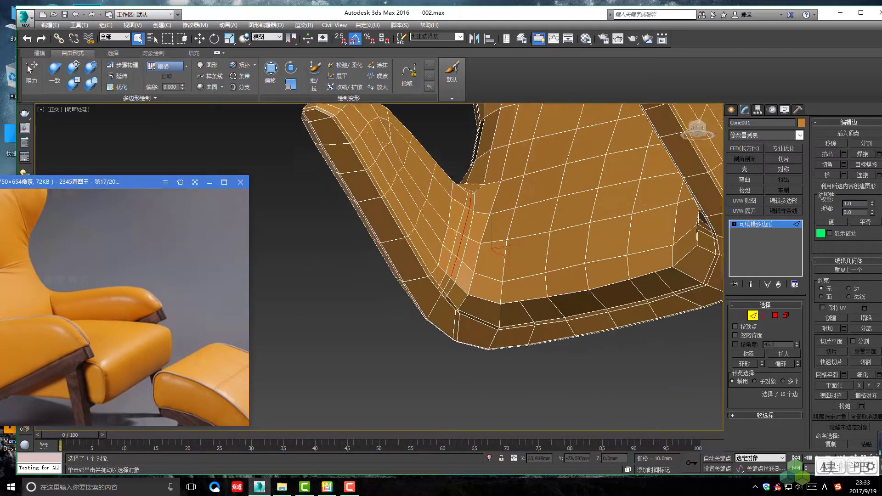
{"action": "scroll", "coordinate": [447, 277], "scroll_direction": "up", "scroll_amount": 2}
{"action": "left_click", "coordinate": [440, 289], "text": "ctrl"}
{"action": "scroll", "coordinate": [440, 289], "scroll_direction": "up", "scroll_amount": 1}
{"action": "scroll", "coordinate": [441, 288], "scroll_direction": "up", "scroll_amount": 1}
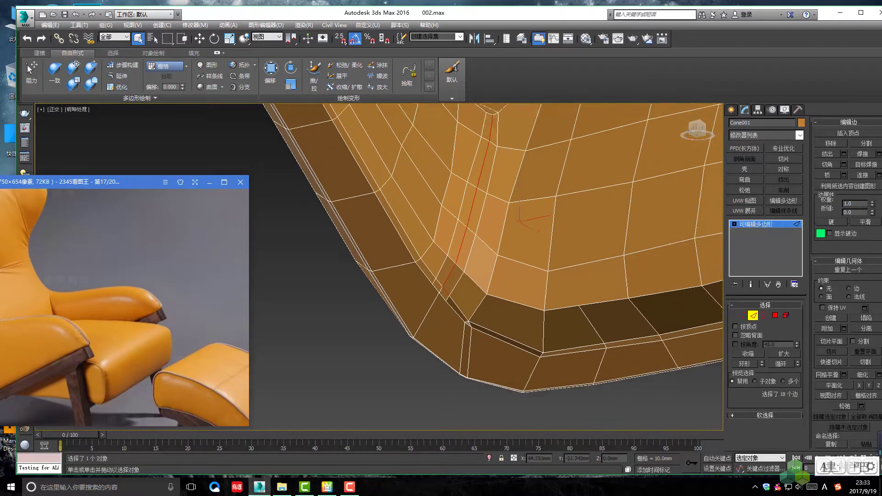
{"action": "scroll", "coordinate": [442, 288], "scroll_direction": "up", "scroll_amount": 1}
{"action": "scroll", "coordinate": [440, 298], "scroll_direction": "down", "scroll_amount": 2}
{"action": "scroll", "coordinate": [443, 294], "scroll_direction": "down", "scroll_amount": 1}
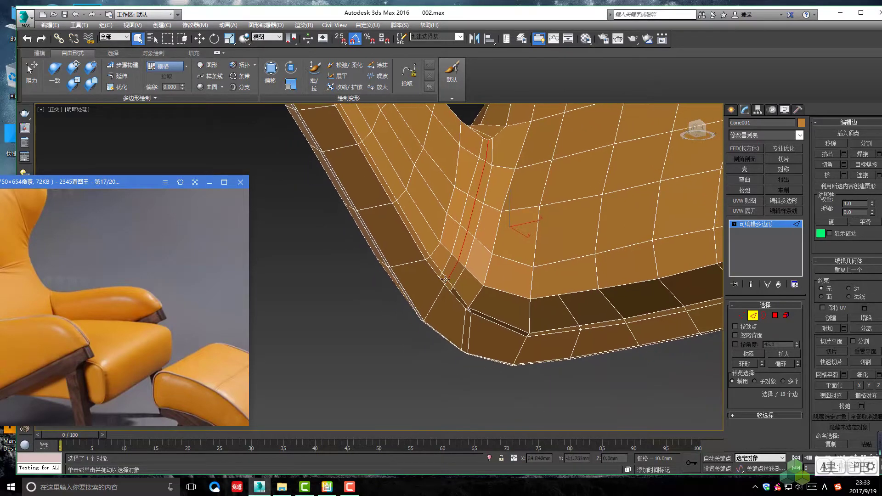
{"action": "scroll", "coordinate": [445, 307], "scroll_direction": "down", "scroll_amount": 3}
- Orbit and zoom around the seat-arm corner to frame the selected loop
{"action": "mouse_move", "coordinate": [445, 308]}
{"action": "middle_mouse_down", "text": "alt"}
{"action": "mouse_move", "coordinate": [540, 310]}
{"action": "mouse_move", "coordinate": [567, 297]}
{"action": "mouse_move", "coordinate": [404, 273]}
{"action": "mouse_move", "coordinate": [407, 288]}
{"action": "middle_mouse_up", "text": "alt"}
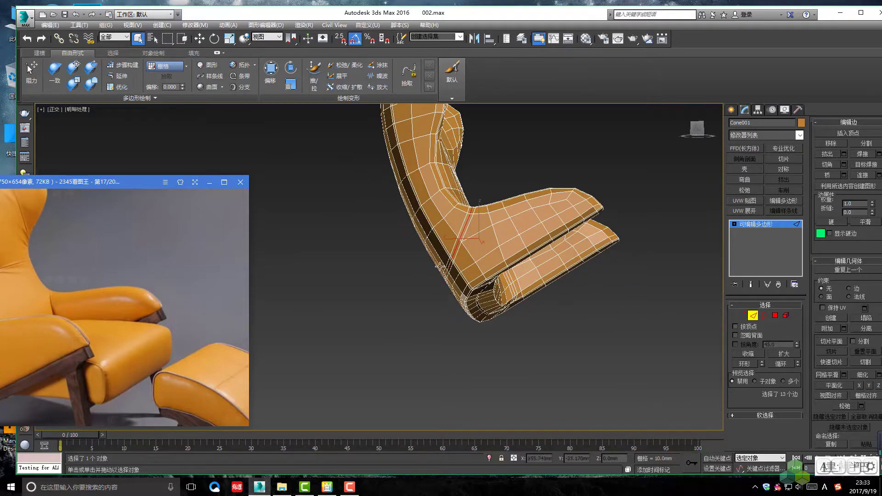
{"action": "scroll", "coordinate": [455, 266], "scroll_direction": "up", "scroll_amount": 4}
{"action": "mouse_move", "coordinate": [456, 265]}
{"action": "middle_mouse_down", "text": "alt"}
{"action": "mouse_move", "coordinate": [482, 266]}
{"action": "mouse_move", "coordinate": [376, 291]}
{"action": "mouse_move", "coordinate": [377, 246]}
{"action": "mouse_move", "coordinate": [419, 235]}
{"action": "middle_mouse_up", "text": "alt"}
{"action": "scroll", "coordinate": [482, 266], "scroll_direction": "down", "scroll_amount": 4}
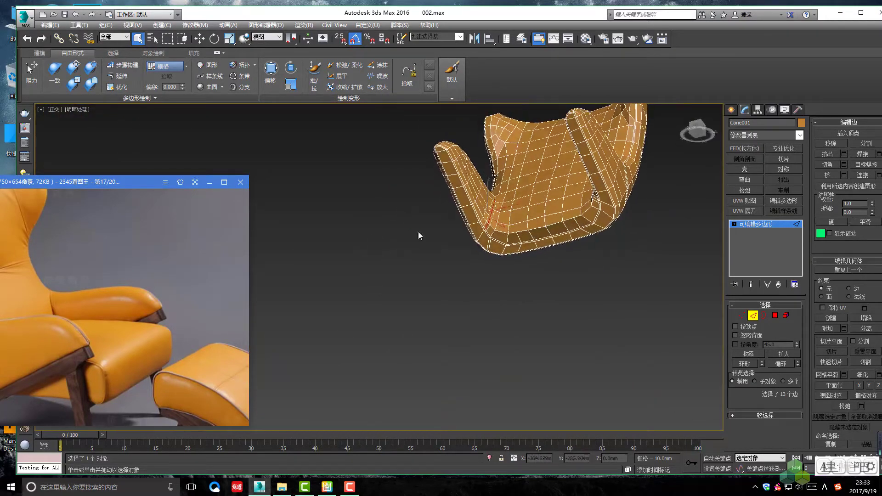
{"action": "scroll", "coordinate": [473, 198], "scroll_direction": "up", "scroll_amount": 5}
{"action": "scroll", "coordinate": [473, 197], "scroll_direction": "down", "scroll_amount": 2}
{"action": "mouse_move", "coordinate": [473, 198]}
{"action": "middle_mouse_down", "text": "alt"}
{"action": "mouse_move", "coordinate": [467, 248]}
{"action": "mouse_move", "coordinate": [484, 366]}
{"action": "middle_mouse_up", "text": "alt"}
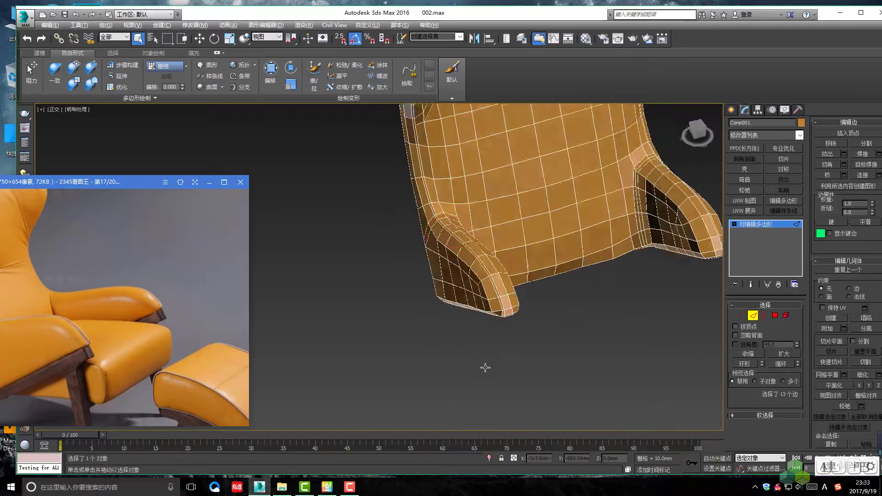
{"action": "scroll", "coordinate": [460, 253], "scroll_direction": "up", "scroll_amount": 3}
{"action": "scroll", "coordinate": [460, 252], "scroll_direction": "up", "scroll_amount": 2}
{"action": "mouse_move", "coordinate": [459, 222]}
{"action": "middle_mouse_down"}
{"action": "mouse_move", "coordinate": [463, 241]}
{"action": "mouse_move", "coordinate": [452, 267]}
{"action": "mouse_move", "coordinate": [460, 271]}
{"action": "middle_mouse_up"}
{"action": "scroll", "coordinate": [452, 275], "scroll_direction": "up", "scroll_amount": 3}
- Extrude the seat-back edge loop into a groove -4.986 mm deep and 1.968 mm wide
{"action": "key", "text": "shift+e"}
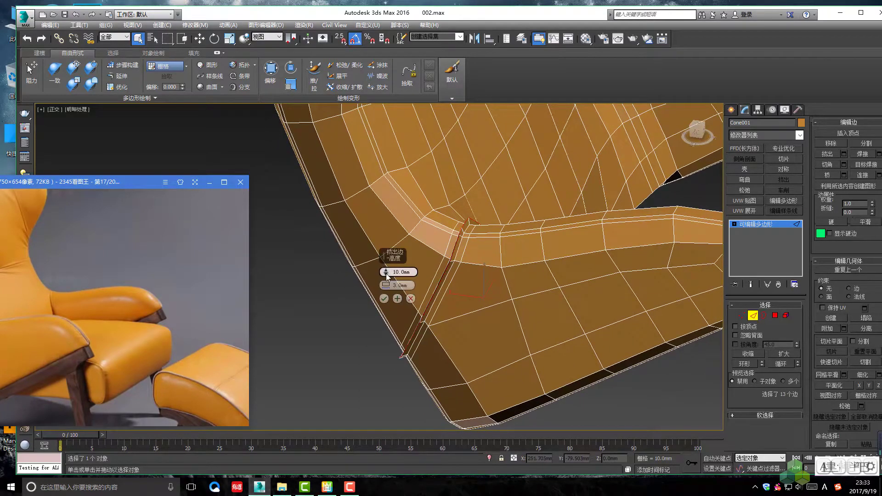
{"action": "scroll", "coordinate": [457, 260], "scroll_direction": "down", "scroll_amount": 2}
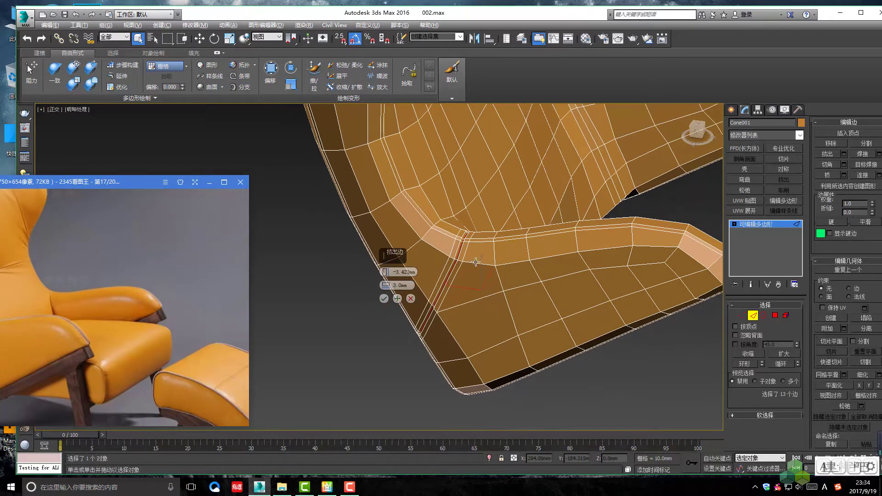
{"action": "middle_click_drag", "start_coordinate": [457, 261], "coordinate": [415, 261], "text": "alt"}
{"action": "scroll", "coordinate": [415, 261], "scroll_direction": "up", "scroll_amount": 2}
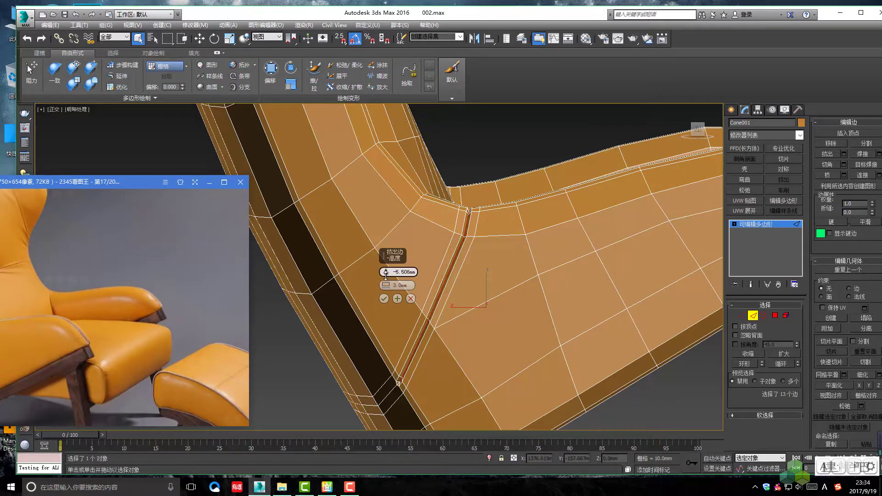
{"action": "left_click_drag", "start_coordinate": [388, 287], "coordinate": [388, 282]}
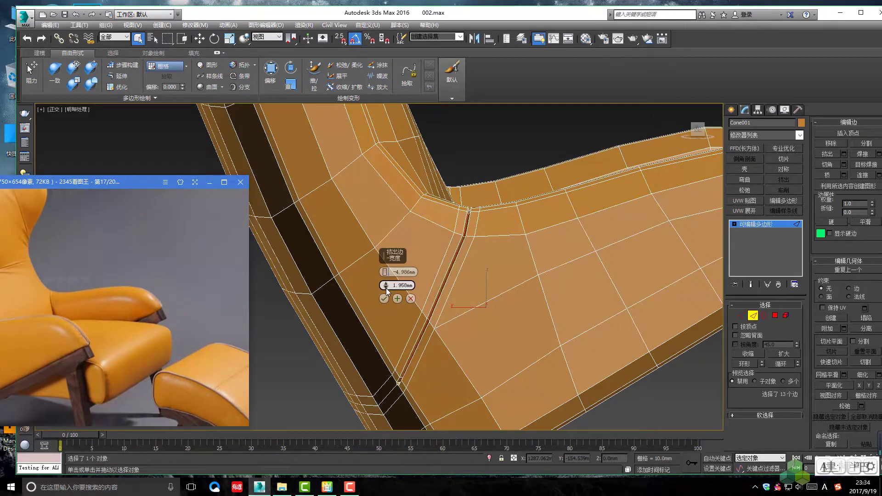
{"action": "left_click", "coordinate": [384, 299]}
- Preview the smoothed shell from the front, then reselect it for editing
{"action": "scroll", "coordinate": [393, 299], "scroll_direction": "down", "scroll_amount": 3}
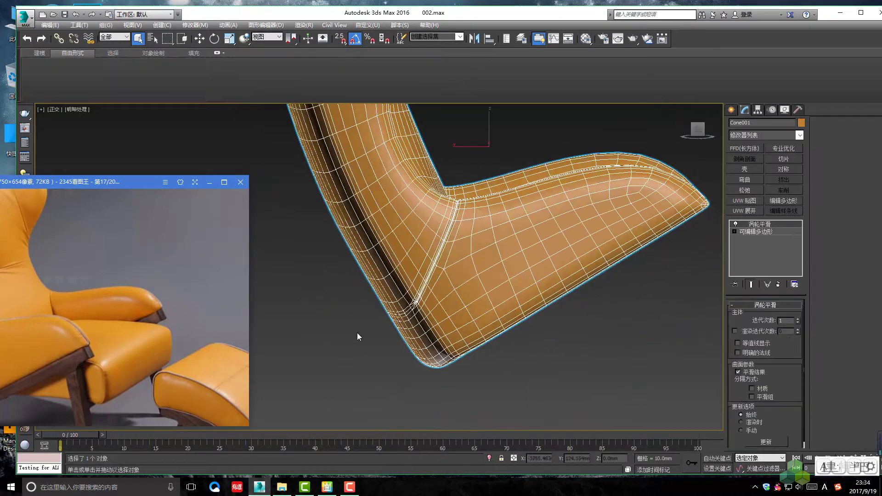
{"action": "left_click", "coordinate": [357, 333]}
{"action": "scroll", "coordinate": [439, 232], "scroll_direction": "up", "scroll_amount": 2}
{"action": "scroll", "coordinate": [439, 232], "scroll_direction": "up", "scroll_amount": 2}
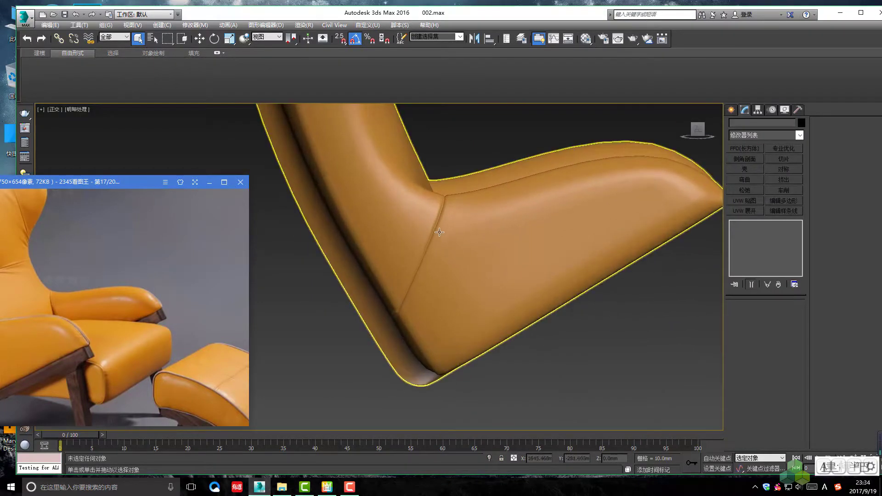
{"action": "scroll", "coordinate": [439, 232], "scroll_direction": "down", "scroll_amount": 2}
{"action": "scroll", "coordinate": [439, 232], "scroll_direction": "down", "scroll_amount": 2}
{"action": "left_click", "coordinate": [467, 283]}
{"action": "middle_click_drag", "start_coordinate": [466, 284], "coordinate": [348, 289], "text": "alt"}
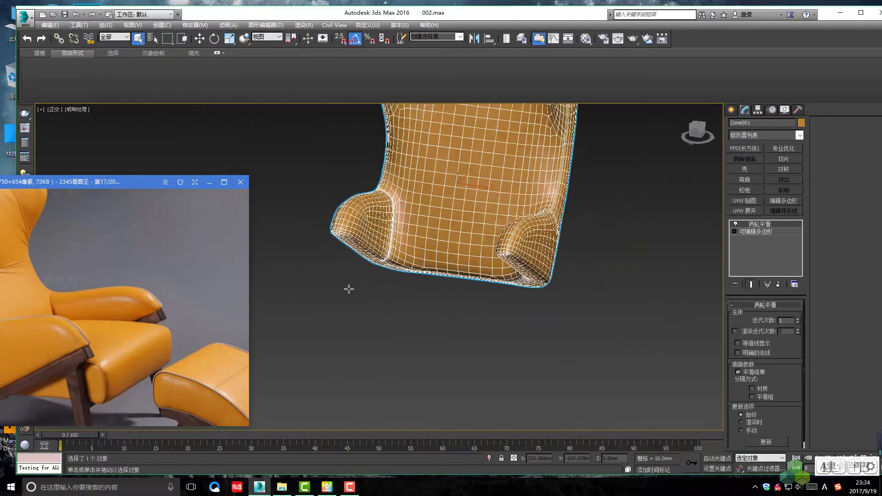
{"action": "left_click", "coordinate": [349, 289]}
{"action": "scroll", "coordinate": [399, 221], "scroll_direction": "up", "scroll_amount": 3}
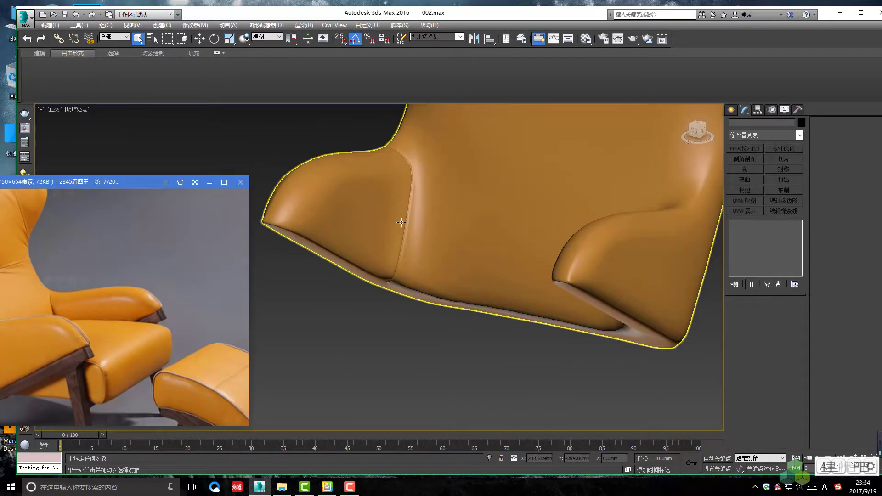
{"action": "left_click", "coordinate": [399, 223]}
{"action": "scroll", "coordinate": [468, 248], "scroll_direction": "up", "scroll_amount": 3}
- Select the seat-back edge loop and extrude it -1.996 mm deep, 1.958 mm wide
{"action": "key", "text": "2"}
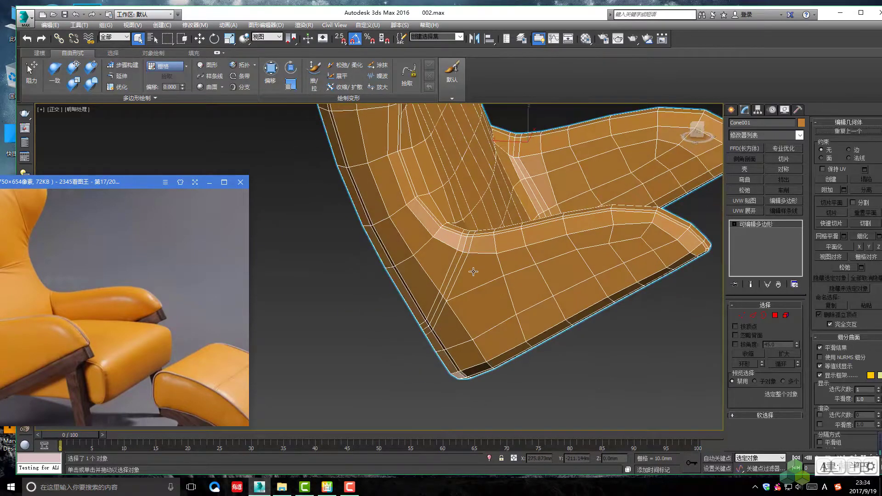
{"action": "double_click", "coordinate": [468, 248]}
{"action": "scroll", "coordinate": [476, 271], "scroll_direction": "up", "scroll_amount": 2}
{"action": "middle_click_drag", "start_coordinate": [475, 271], "coordinate": [499, 254]}
{"action": "key", "text": "shift+e"}
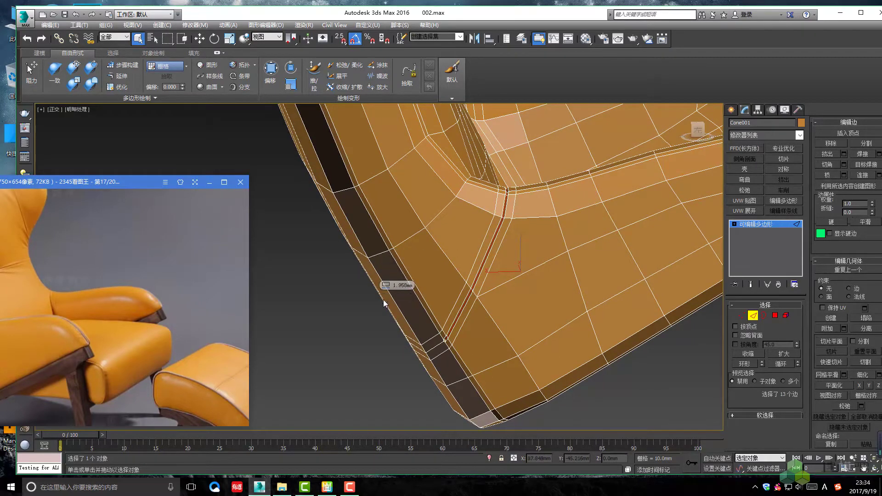
{"action": "left_click", "coordinate": [384, 298]}
- Preview the smoothed seam and compare it with the reference photo's back and legs
{"action": "left_click", "coordinate": [352, 322]}
{"action": "scroll", "coordinate": [352, 320], "scroll_direction": "down", "scroll_amount": 2}
{"action": "scroll", "coordinate": [496, 294], "scroll_direction": "down", "scroll_amount": 2}
{"action": "left_click", "coordinate": [482, 322]}
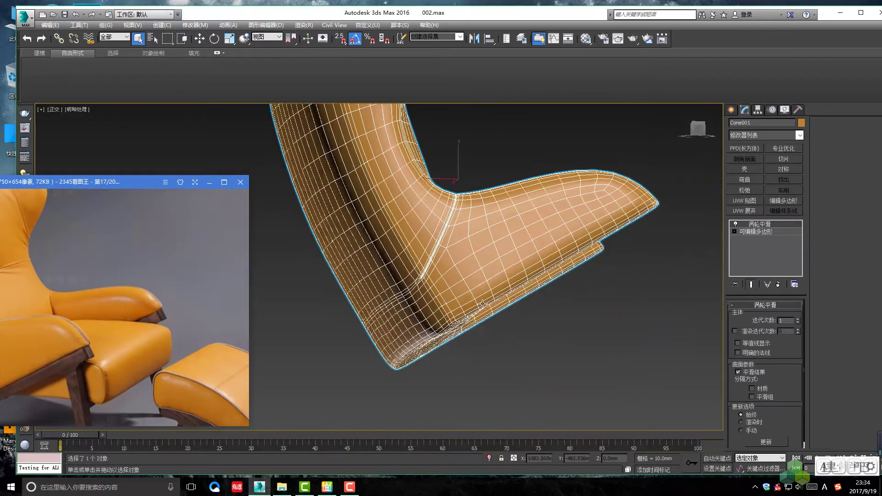
{"action": "scroll", "coordinate": [464, 214], "scroll_direction": "up", "scroll_amount": 3}
{"action": "scroll", "coordinate": [464, 193], "scroll_direction": "down", "scroll_amount": 4}
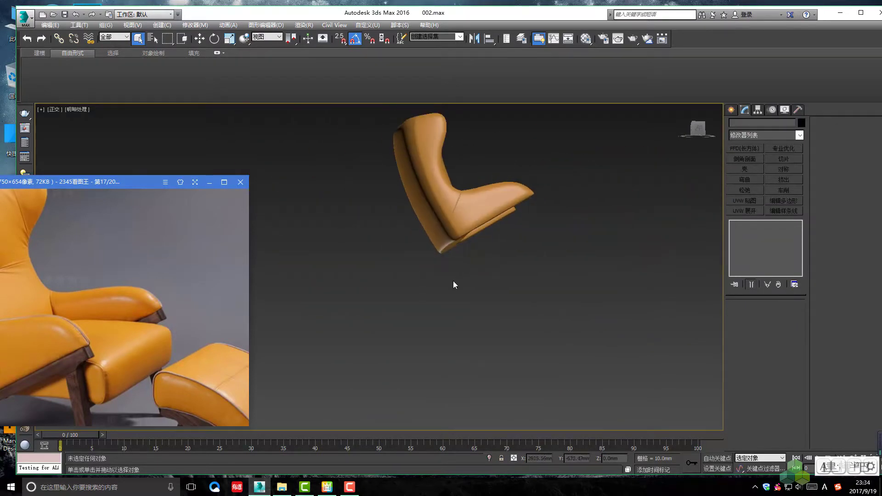
{"action": "left_click_drag", "start_coordinate": [81, 293], "coordinate": [53, 330]}
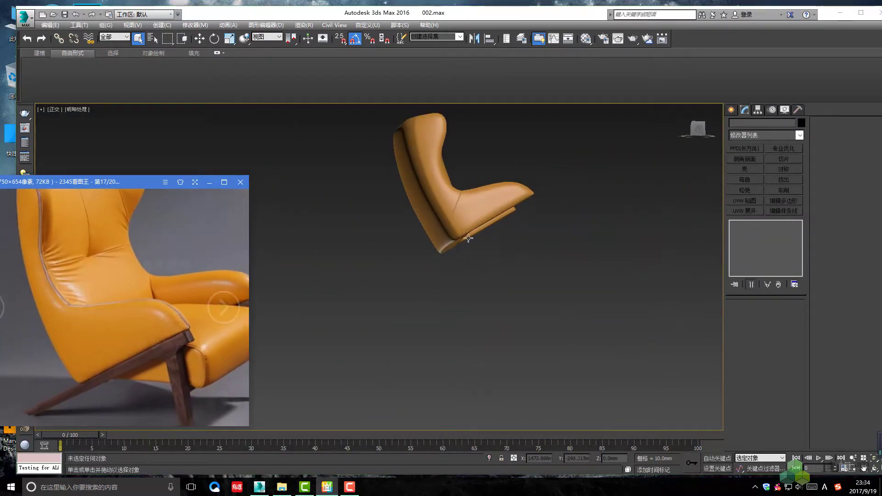
{"action": "scroll", "coordinate": [468, 238], "scroll_direction": "up", "scroll_amount": 2}
- Reselect the chair shell, back to its unsmoothed cage, and orbit around it
{"action": "left_click", "coordinate": [443, 197]}
{"action": "mouse_move", "coordinate": [444, 198]}
{"action": "middle_mouse_down", "text": "alt"}
{"action": "mouse_move", "coordinate": [439, 288]}
{"action": "mouse_move", "coordinate": [444, 242]}
{"action": "middle_mouse_up", "text": "alt"}
{"action": "scroll", "coordinate": [445, 242], "scroll_direction": "up", "scroll_amount": 3}
{"action": "scroll", "coordinate": [444, 242], "scroll_direction": "up", "scroll_amount": 3}
{"action": "scroll", "coordinate": [444, 242], "scroll_direction": "up", "scroll_amount": 2}
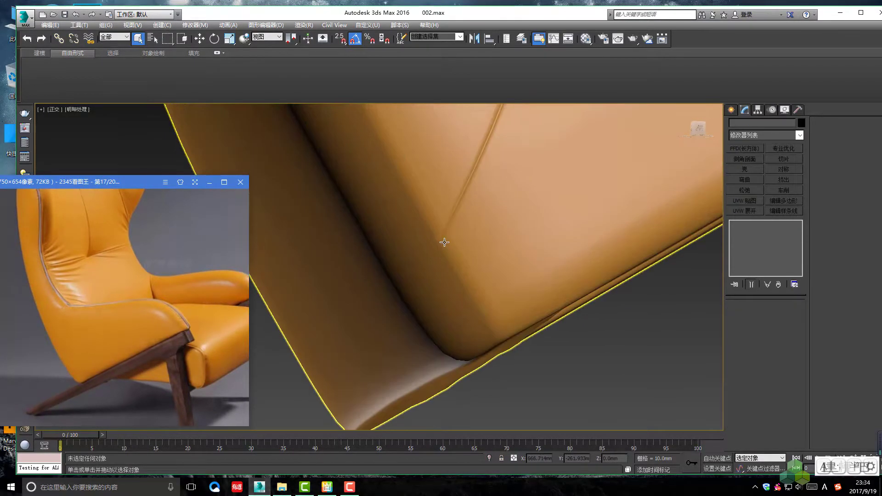
{"action": "left_click", "coordinate": [444, 242]}
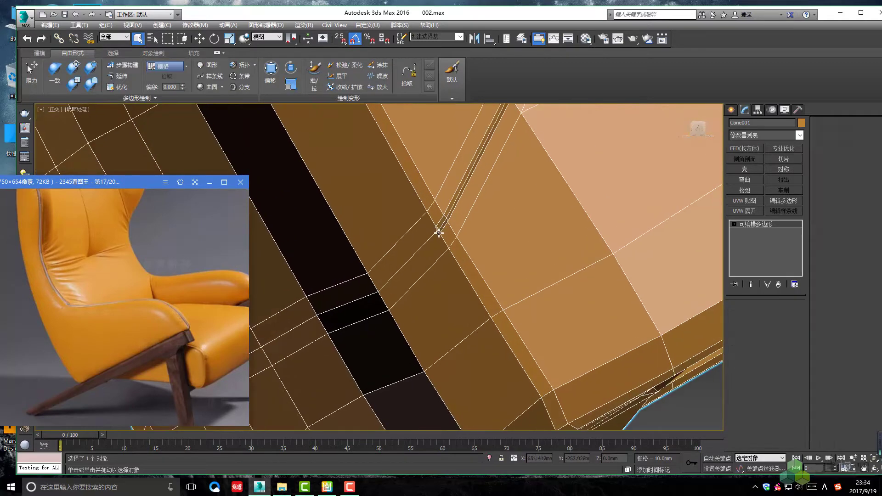
- Enter Vertex mode and reselect the chair shell while adjusting the view
{"action": "key", "text": "1"}
{"action": "middle_click_drag", "start_coordinate": [444, 241], "coordinate": [450, 235], "text": "alt"}
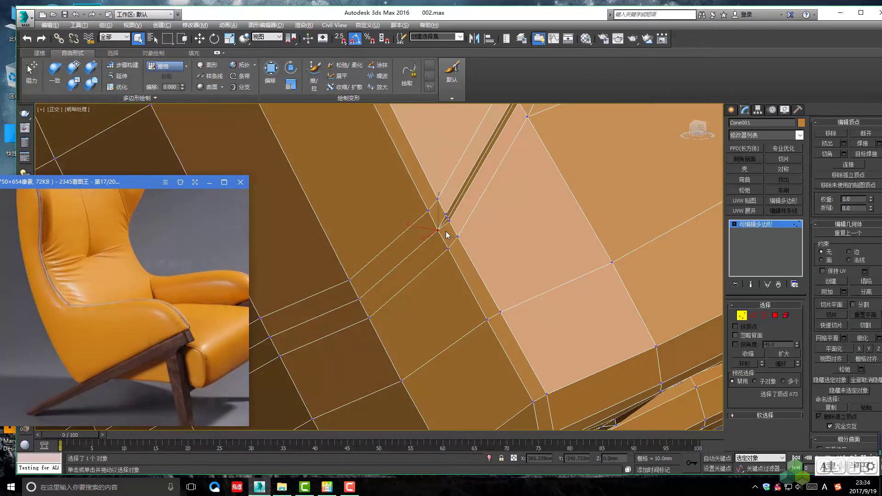
{"action": "scroll", "coordinate": [447, 236], "scroll_direction": "down", "scroll_amount": 8}
{"action": "scroll", "coordinate": [455, 276], "scroll_direction": "down", "scroll_amount": 2}
{"action": "left_click", "coordinate": [467, 325]}
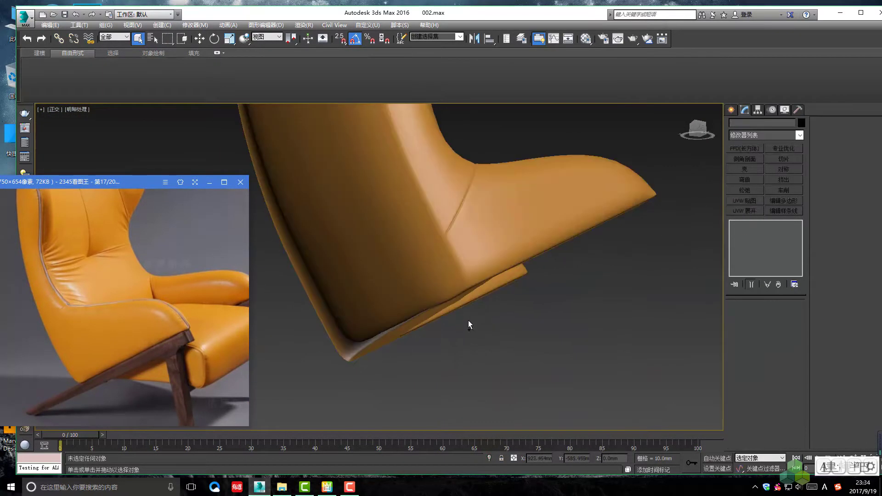
{"action": "scroll", "coordinate": [467, 319], "scroll_direction": "up", "scroll_amount": 1}
{"action": "left_click", "coordinate": [463, 308]}
{"action": "scroll", "coordinate": [431, 235], "scroll_direction": "up", "scroll_amount": 3}
{"action": "scroll", "coordinate": [434, 239], "scroll_direction": "up", "scroll_amount": 3}
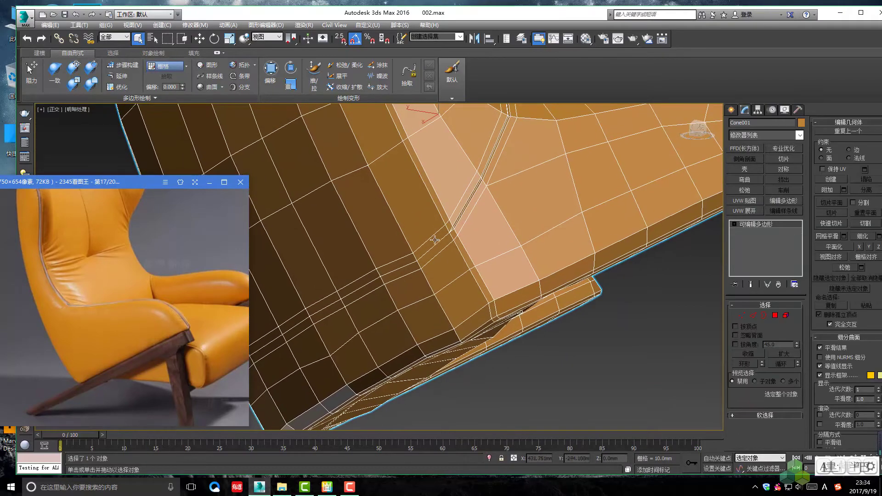
{"action": "scroll", "coordinate": [434, 239], "scroll_direction": "down", "scroll_amount": 5}
- Box-select the 34 vertices at the right armrest end and delete them
{"action": "mouse_move", "coordinate": [435, 275]}
{"action": "middle_mouse_down", "text": "alt"}
{"action": "mouse_move", "coordinate": [438, 304]}
{"action": "mouse_move", "coordinate": [396, 327]}
{"action": "mouse_move", "coordinate": [478, 301]}
{"action": "middle_mouse_up", "text": "alt"}
{"action": "key", "text": "1"}
{"action": "mouse_move", "coordinate": [567, 305]}
{"action": "middle_mouse_down", "text": "alt"}
{"action": "mouse_move", "coordinate": [490, 276]}
{"action": "mouse_move", "coordinate": [560, 270]}
{"action": "middle_mouse_up", "text": "alt"}
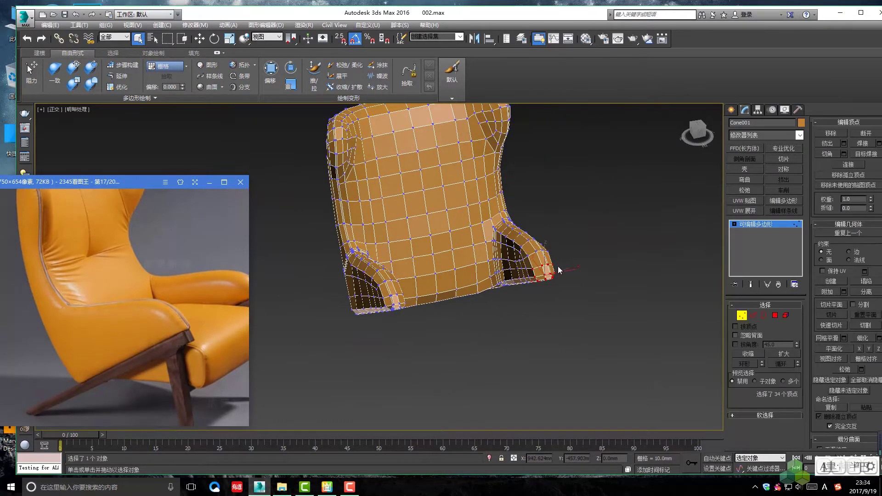
{"action": "key", "text": "Delete"}
- Add an X-axis Symmetry modifier to the shell and inspect the mirrored result
{"action": "key", "text": "1"}
{"action": "left_click", "coordinate": [783, 169]}
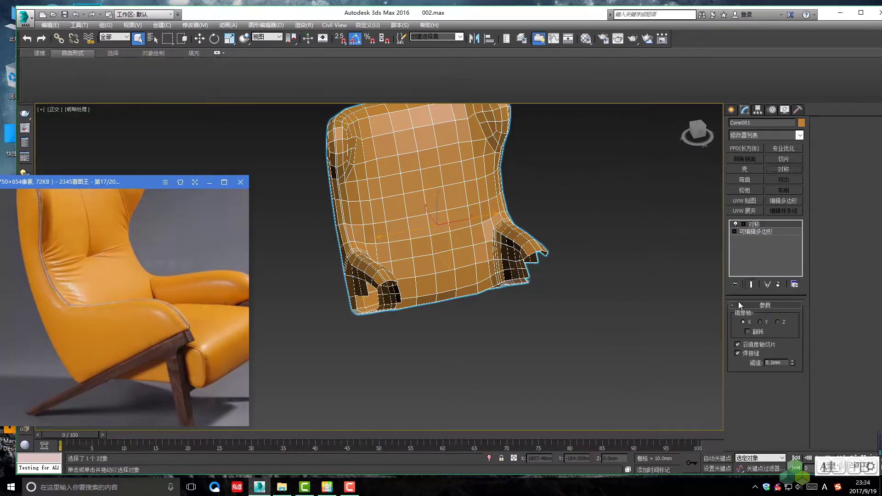
{"action": "mouse_move", "coordinate": [595, 303]}
{"action": "middle_mouse_down", "text": "alt"}
{"action": "mouse_move", "coordinate": [504, 305]}
{"action": "mouse_move", "coordinate": [448, 329]}
{"action": "middle_mouse_up", "text": "alt"}
{"action": "left_click", "coordinate": [449, 329]}
{"action": "scroll", "coordinate": [448, 330], "scroll_direction": "up", "scroll_amount": 2}
{"action": "left_click", "coordinate": [448, 294]}
{"action": "middle_click_drag", "start_coordinate": [448, 294], "coordinate": [495, 308], "text": "alt"}
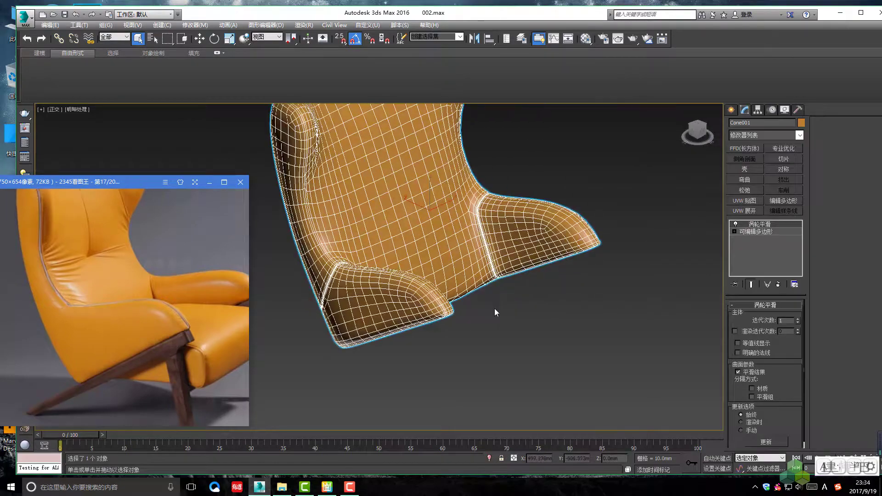
{"action": "left_click", "coordinate": [494, 308]}
- Reselect the shell and orbit around the seat and seat-back junction to review it
{"action": "left_click", "coordinate": [498, 240]}
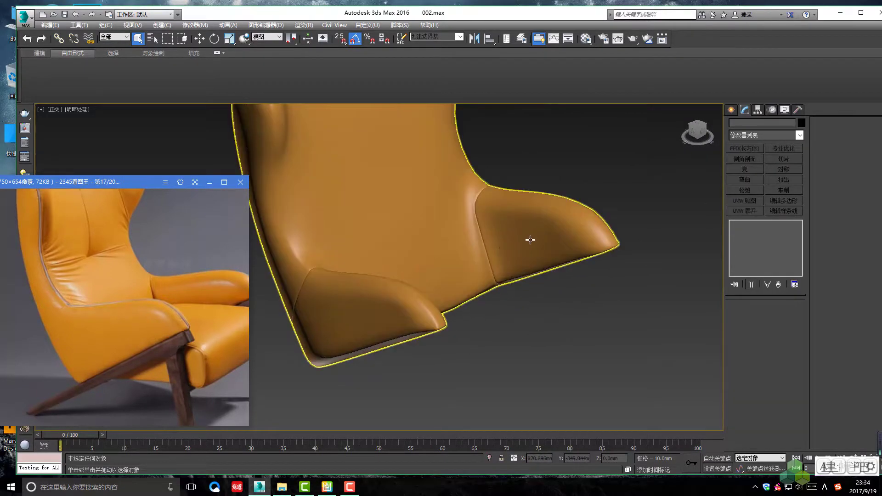
{"action": "mouse_move", "coordinate": [523, 247]}
{"action": "middle_mouse_down", "text": "alt"}
{"action": "mouse_move", "coordinate": [516, 238]}
{"action": "mouse_move", "coordinate": [524, 261]}
{"action": "mouse_move", "coordinate": [513, 214]}
{"action": "middle_mouse_up", "text": "alt"}
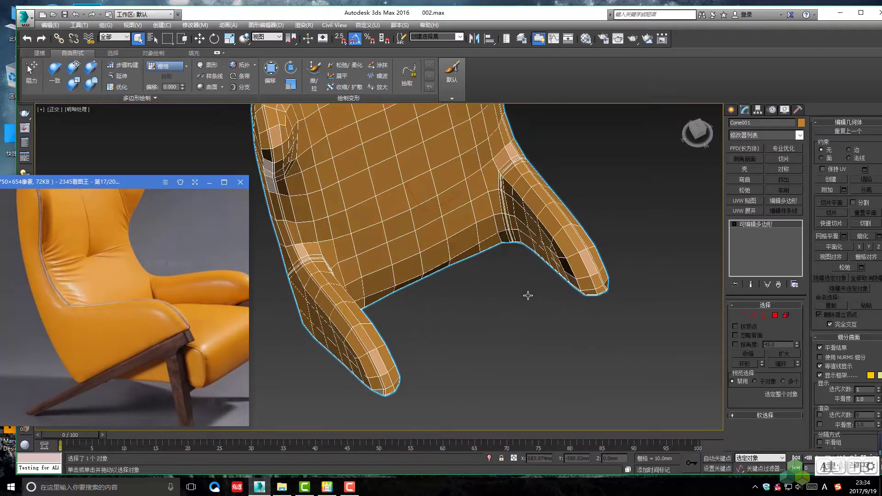
{"action": "scroll", "coordinate": [512, 227], "scroll_direction": "down", "scroll_amount": 5}
{"action": "mouse_move", "coordinate": [500, 247]}
{"action": "middle_mouse_down", "text": "alt"}
{"action": "mouse_move", "coordinate": [490, 262]}
{"action": "mouse_move", "coordinate": [491, 244]}
{"action": "middle_mouse_up", "text": "alt"}
{"action": "middle_click_drag", "start_coordinate": [461, 285], "coordinate": [472, 275], "text": "alt"}
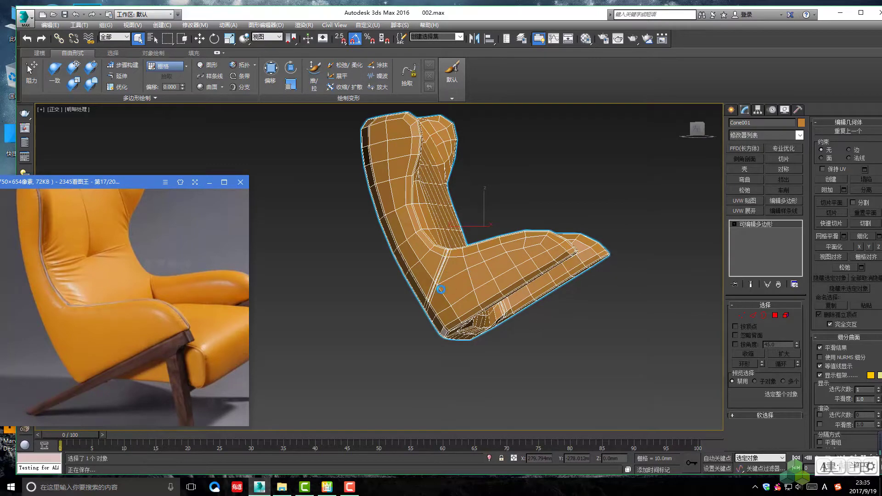
{"action": "scroll", "coordinate": [459, 278], "scroll_direction": "up", "scroll_amount": 5}
{"action": "mouse_move", "coordinate": [459, 278]}
{"action": "middle_mouse_down", "text": "alt"}
{"action": "mouse_move", "coordinate": [478, 268]}
{"action": "mouse_move", "coordinate": [382, 236]}
{"action": "middle_mouse_up", "text": "alt"}
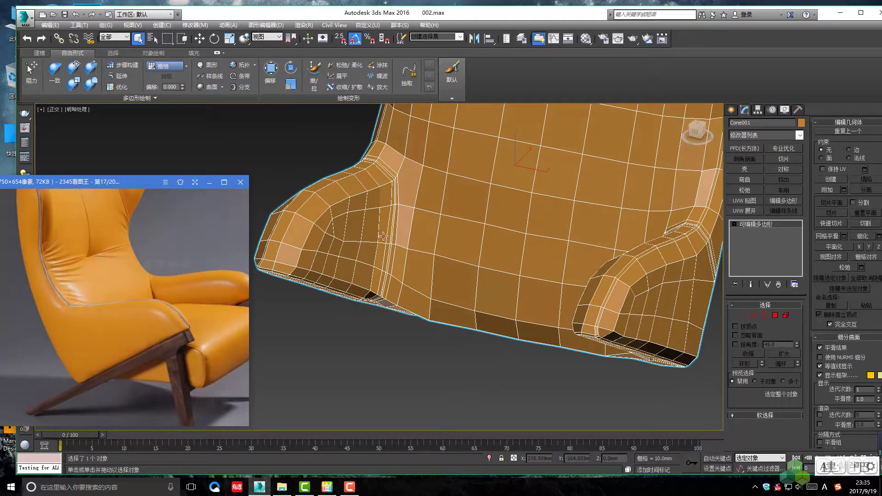
{"action": "scroll", "coordinate": [409, 241], "scroll_direction": "down", "scroll_amount": 5}
{"action": "middle_click_drag", "start_coordinate": [409, 241], "coordinate": [357, 284], "text": "alt"}
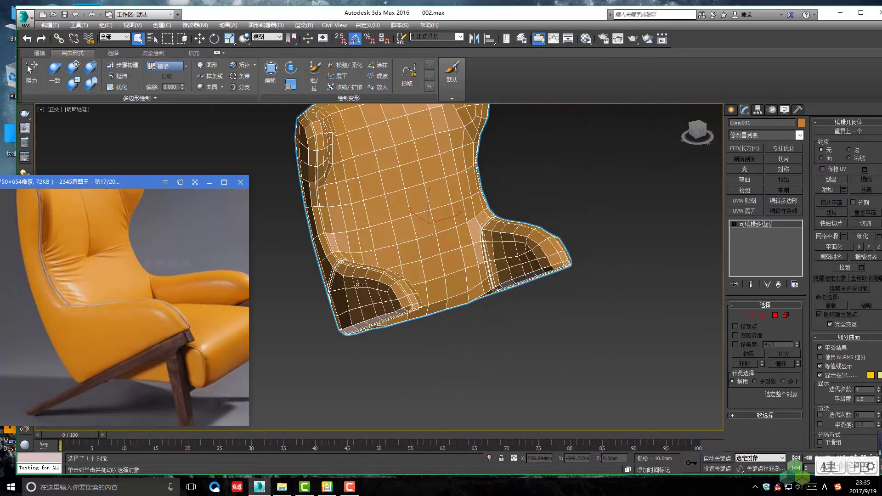
- Compare against the reference photo and view the seat from a lower front angle
{"action": "left_click_drag", "start_coordinate": [186, 307], "coordinate": [169, 282]}
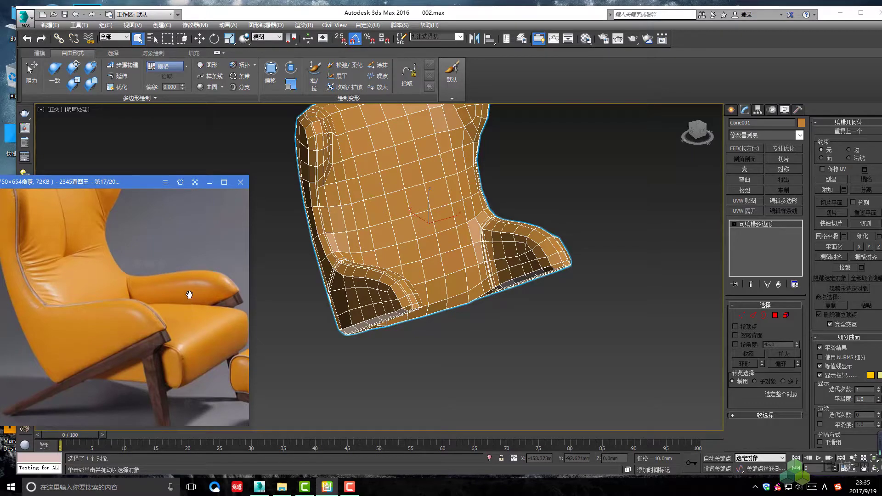
{"action": "scroll", "coordinate": [506, 276], "scroll_direction": "up", "scroll_amount": 3}
{"action": "mouse_move", "coordinate": [516, 249]}
{"action": "middle_mouse_down", "text": "alt"}
{"action": "mouse_move", "coordinate": [510, 239]}
{"action": "mouse_move", "coordinate": [516, 256]}
{"action": "middle_mouse_up", "text": "alt"}
{"action": "scroll", "coordinate": [509, 234], "scroll_direction": "up", "scroll_amount": 2}
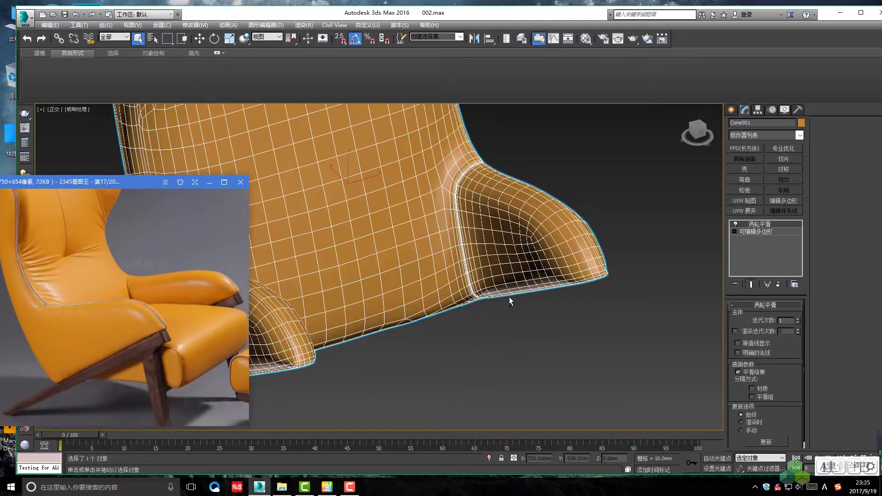
- Apply TurboSmooth to the shell and look down on the smoothed result
{"action": "key", "text": "ctrl+q"}
{"action": "scroll", "coordinate": [519, 303], "scroll_direction": "up", "scroll_amount": 2}
{"action": "left_click", "coordinate": [530, 304]}
{"action": "scroll", "coordinate": [473, 234], "scroll_direction": "down", "scroll_amount": 2}
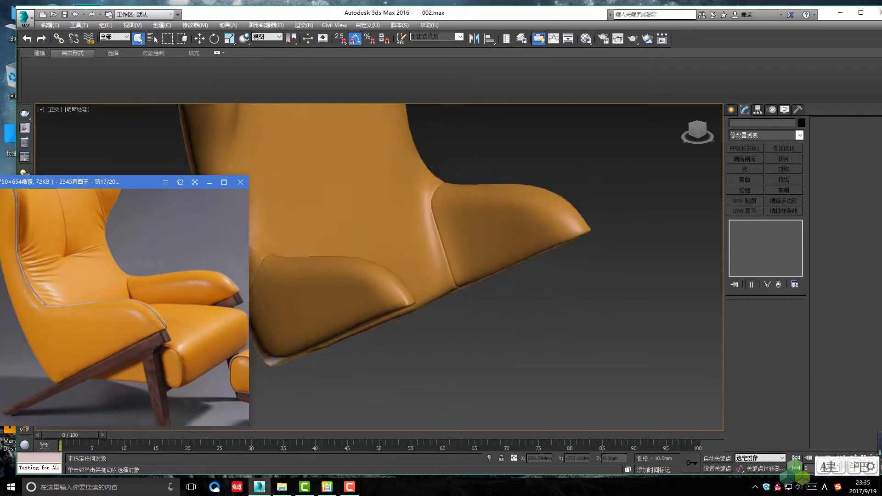
{"action": "scroll", "coordinate": [468, 242], "scroll_direction": "down", "scroll_amount": 1}
{"action": "scroll", "coordinate": [467, 245], "scroll_direction": "down", "scroll_amount": 2}
{"action": "scroll", "coordinate": [478, 235], "scroll_direction": "down", "scroll_amount": 2}
{"action": "mouse_move", "coordinate": [493, 243]}
{"action": "middle_mouse_down", "text": "alt"}
{"action": "mouse_move", "coordinate": [473, 266]}
{"action": "mouse_move", "coordinate": [386, 278]}
{"action": "middle_mouse_up", "text": "alt"}
- Remove TurboSmooth from the chair shell, leaving the editable poly cage
{"action": "left_click", "coordinate": [386, 278]}
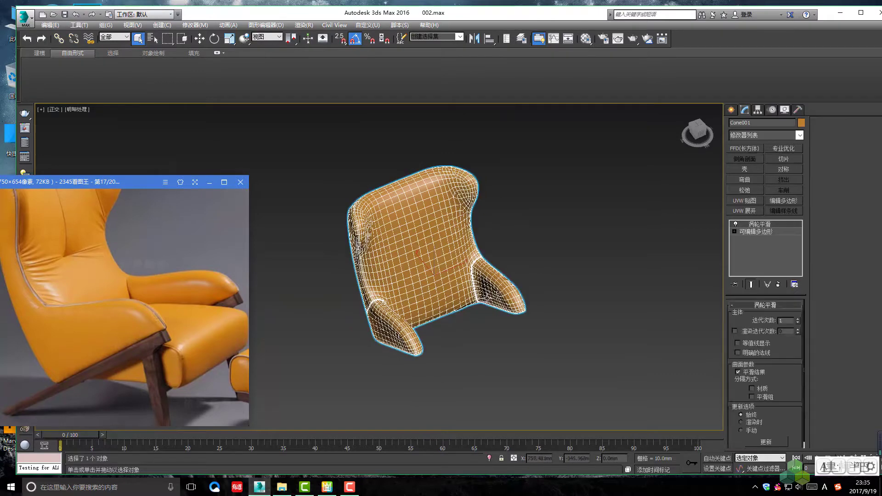
{"action": "left_click", "coordinate": [224, 307]}
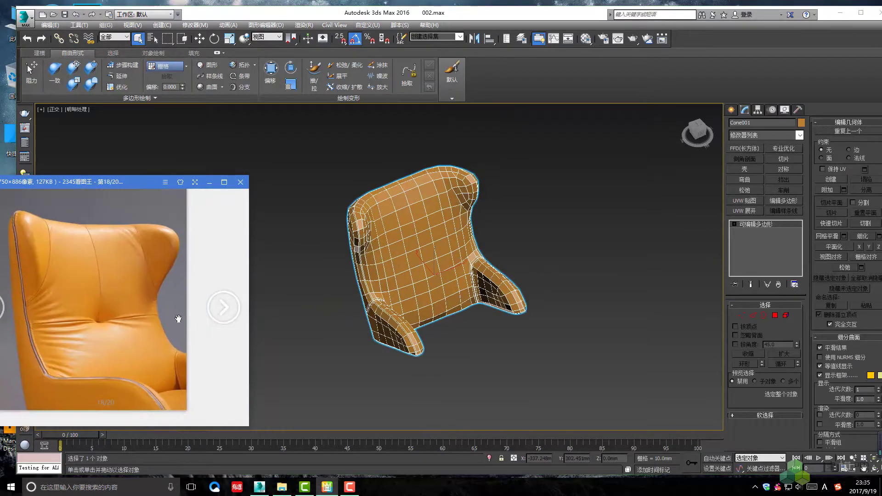
{"action": "left_click", "coordinate": [223, 316]}
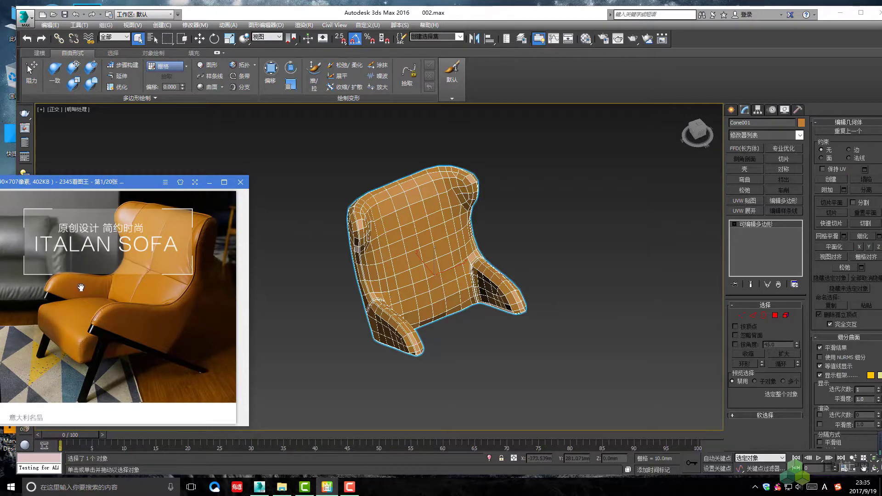
- Page through the reference chair photos, then orbit and zoom onto the seat
{"action": "left_click", "coordinate": [354, 493]}
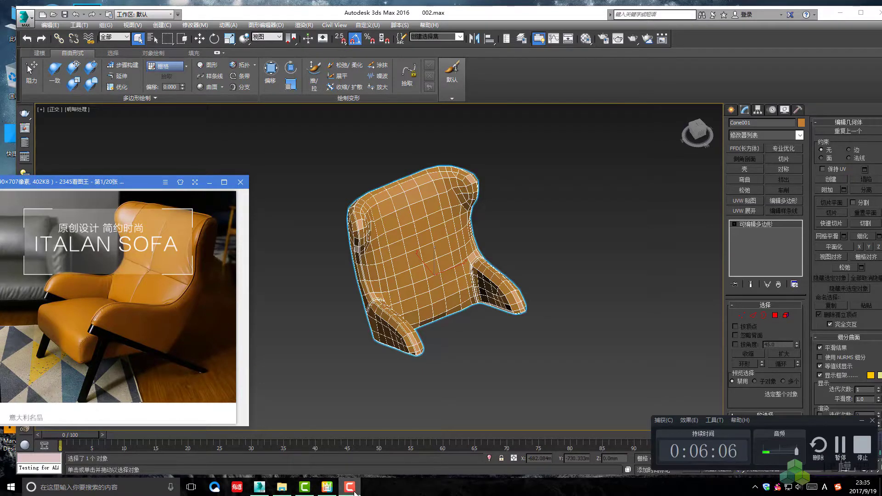
{"action": "left_click", "coordinate": [351, 492]}
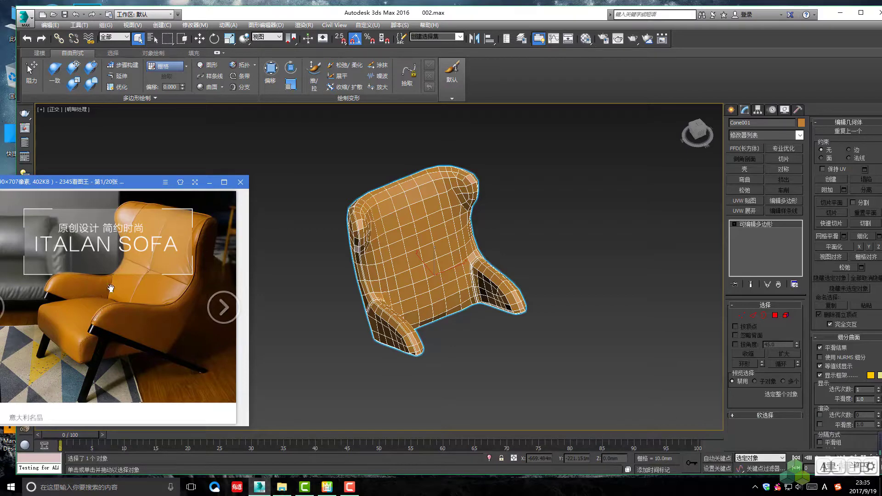
{"action": "left_click", "coordinate": [224, 304]}
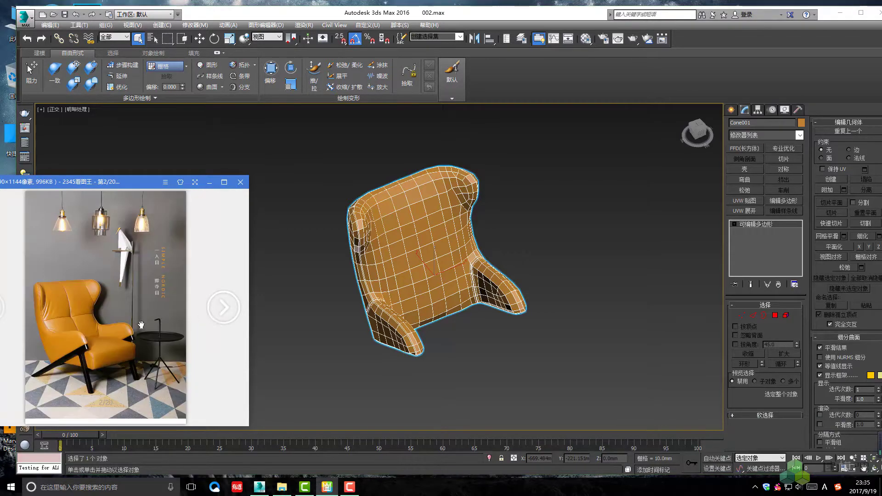
{"action": "left_click", "coordinate": [221, 309]}
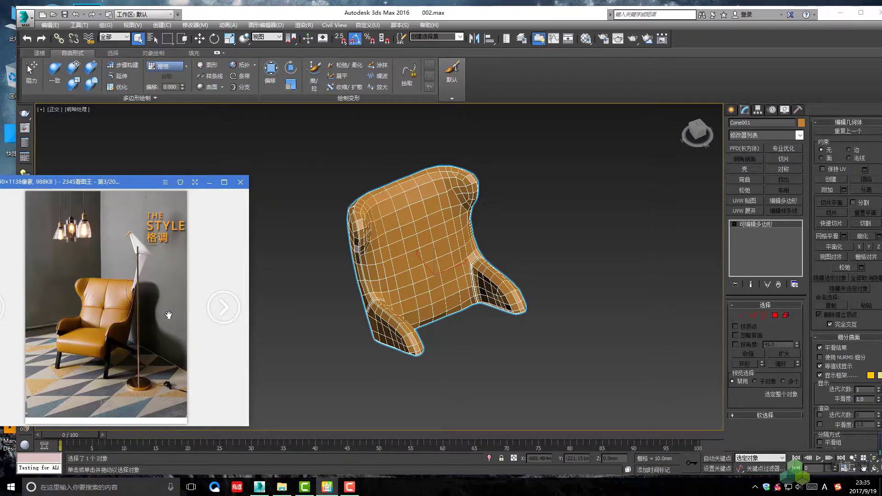
{"action": "left_click", "coordinate": [3, 316]}
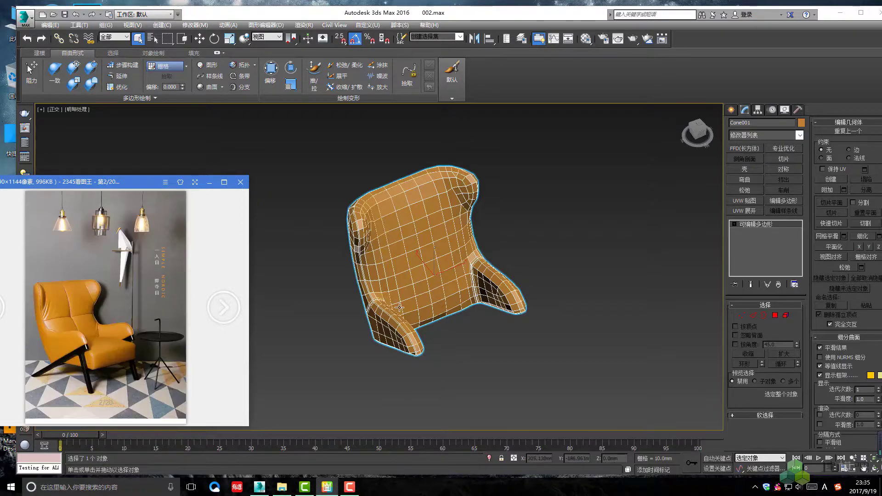
{"action": "mouse_move", "coordinate": [399, 307]}
{"action": "middle_mouse_down", "text": "alt"}
{"action": "mouse_move", "coordinate": [448, 276]}
{"action": "mouse_move", "coordinate": [475, 289]}
{"action": "mouse_move", "coordinate": [461, 311]}
{"action": "middle_mouse_up", "text": "alt"}
{"action": "scroll", "coordinate": [431, 258], "scroll_direction": "up", "scroll_amount": 3}
{"action": "scroll", "coordinate": [461, 311], "scroll_direction": "up", "scroll_amount": 3}
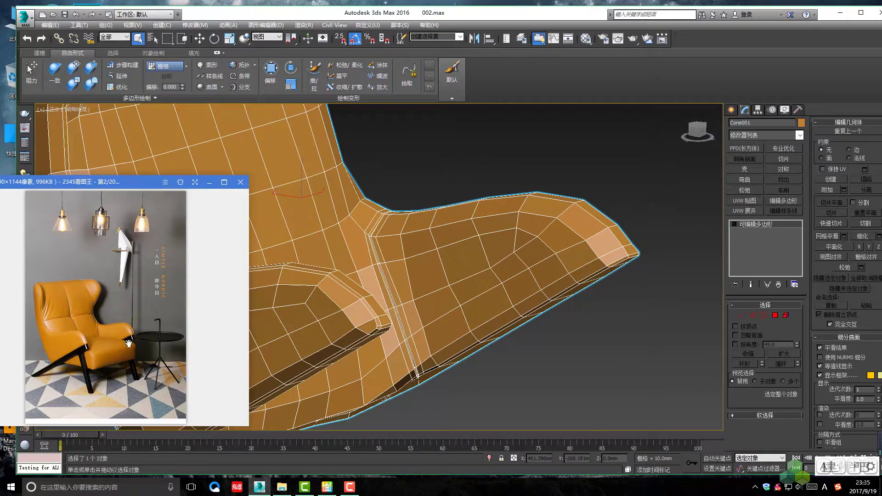
{"action": "key", "text": "2"}
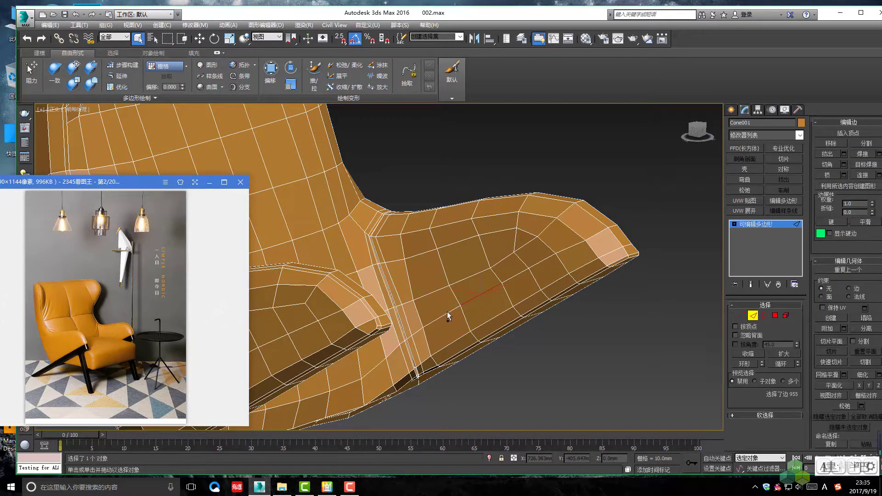
{"action": "left_click", "coordinate": [456, 309], "text": "ctrl"}
{"action": "left_click", "coordinate": [538, 265], "text": "ctrl"}
{"action": "scroll", "coordinate": [538, 265], "scroll_direction": "down", "scroll_amount": 5}
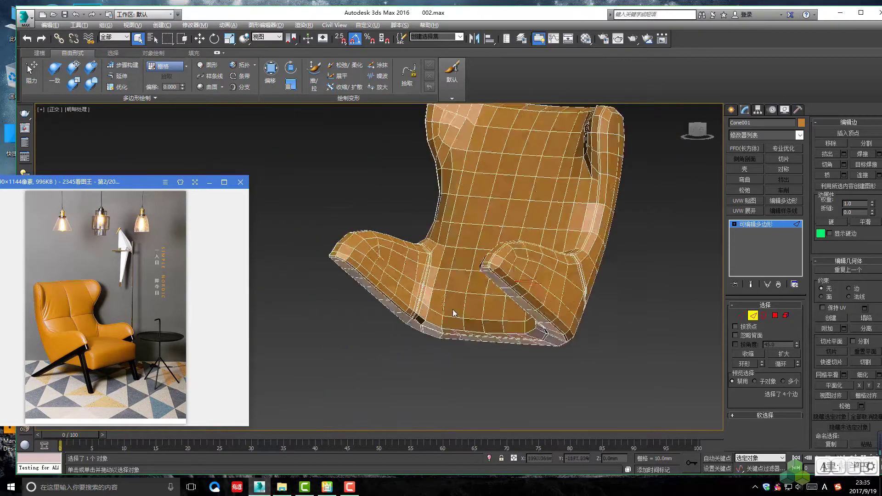
{"action": "middle_click_drag", "start_coordinate": [453, 310], "coordinate": [506, 313], "text": "alt"}
{"action": "scroll", "coordinate": [511, 278], "scroll_direction": "up", "scroll_amount": 4}
{"action": "middle_click_drag", "start_coordinate": [502, 276], "coordinate": [518, 256], "text": "alt"}
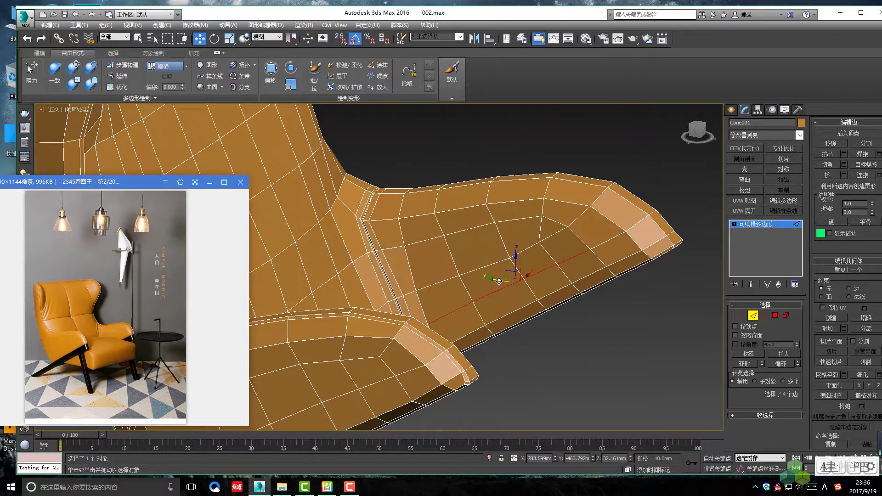
{"action": "mouse_move", "coordinate": [499, 281]}
{"action": "middle_mouse_down", "text": "alt"}
{"action": "mouse_move", "coordinate": [518, 258]}
{"action": "mouse_move", "coordinate": [512, 263]}
{"action": "middle_mouse_up", "text": "alt"}
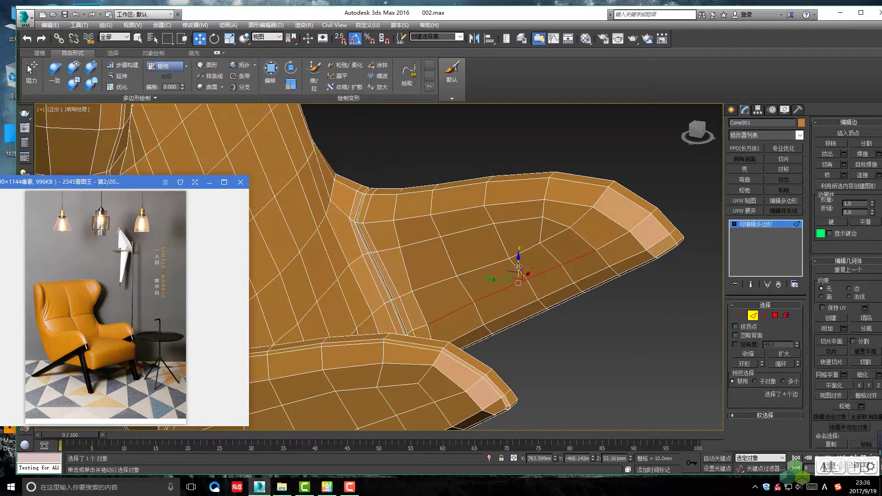
{"action": "key", "text": "1"}
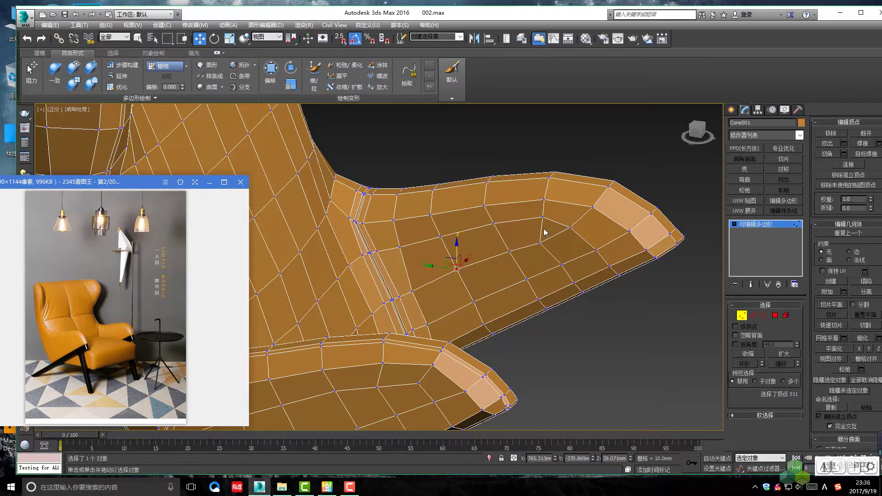
{"action": "mouse_move", "coordinate": [541, 242]}
{"action": "middle_mouse_down", "text": "alt"}
{"action": "mouse_move", "coordinate": [524, 243]}
{"action": "mouse_move", "coordinate": [528, 267]}
{"action": "mouse_move", "coordinate": [505, 259]}
{"action": "mouse_move", "coordinate": [517, 258]}
{"action": "middle_mouse_up", "text": "alt"}
{"action": "key", "text": "1"}
{"action": "scroll", "coordinate": [453, 298], "scroll_direction": "down", "scroll_amount": 3}
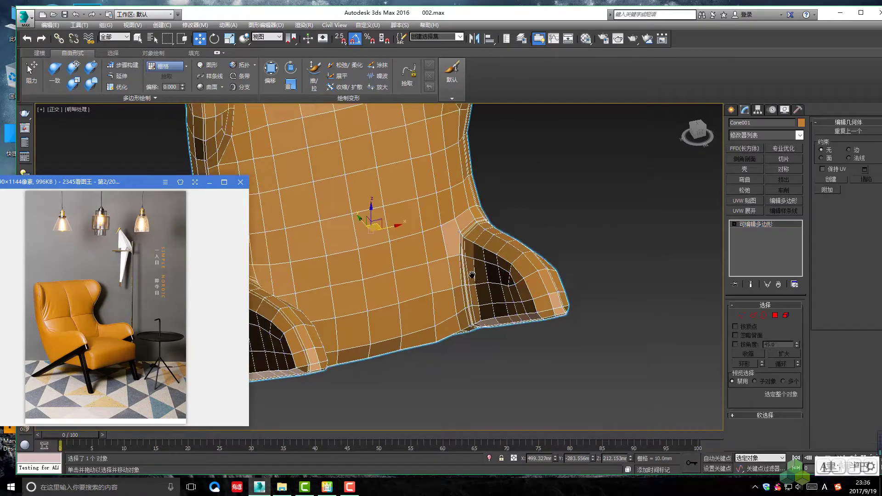
{"action": "scroll", "coordinate": [469, 273], "scroll_direction": "down", "scroll_amount": 2}
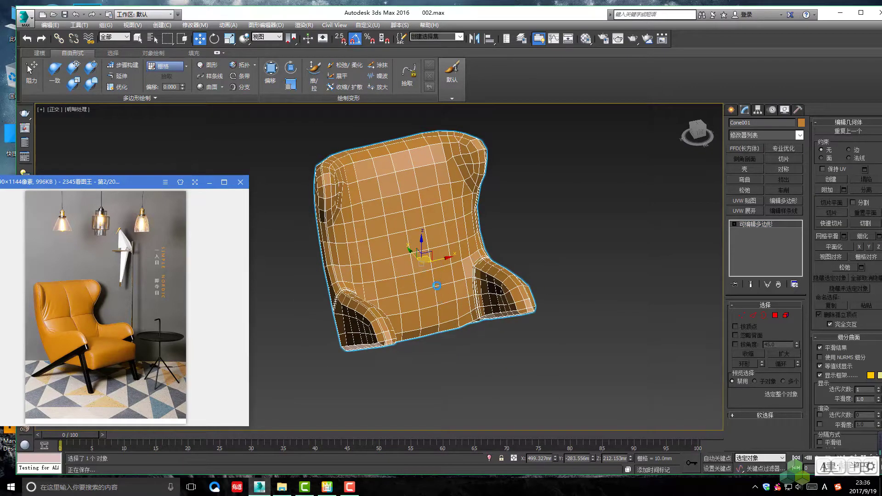
{"action": "mouse_move", "coordinate": [458, 252]}
{"action": "middle_mouse_down", "text": "alt"}
{"action": "mouse_move", "coordinate": [469, 216]}
{"action": "mouse_move", "coordinate": [230, 296]}
{"action": "middle_mouse_up", "text": "alt"}
{"action": "scroll", "coordinate": [469, 217], "scroll_direction": "up", "scroll_amount": 3}
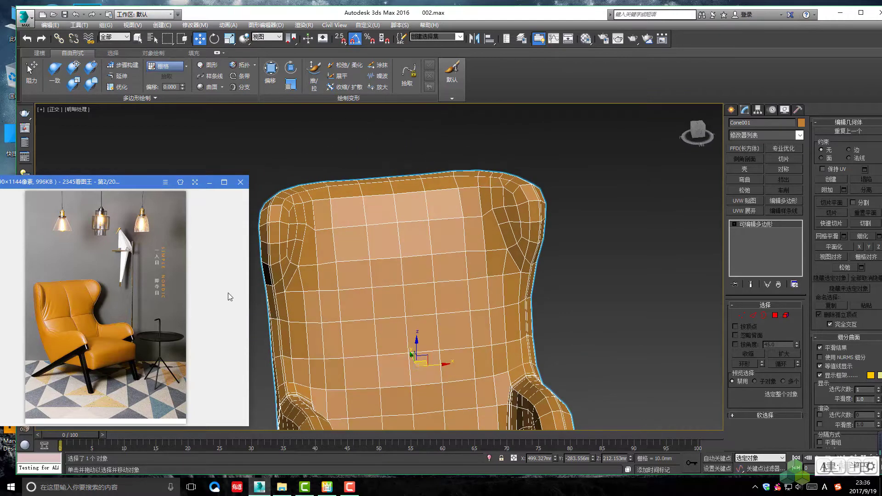
{"action": "middle_click_drag", "start_coordinate": [418, 237], "coordinate": [477, 213]}
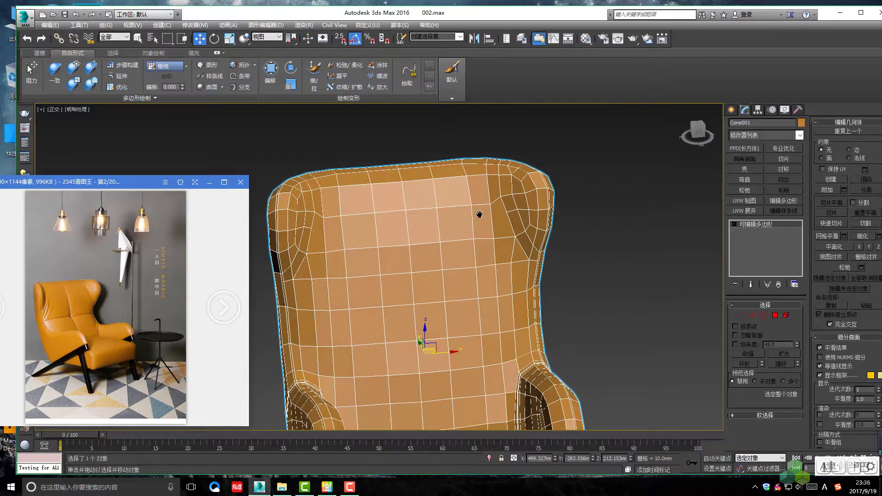
{"action": "left_click", "coordinate": [232, 307]}
- Orbit and zoom around the top and underside of the chair back in Edge mode
{"action": "key", "text": "2"}
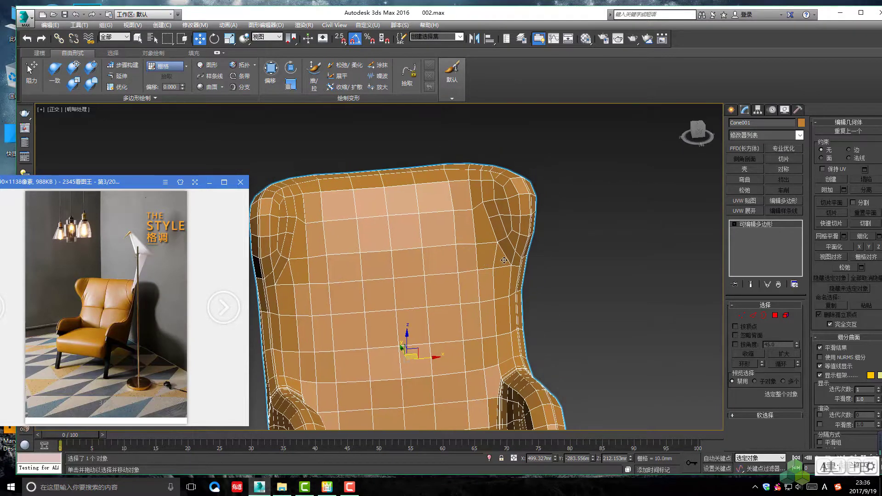
{"action": "scroll", "coordinate": [505, 252], "scroll_direction": "up", "scroll_amount": 3}
{"action": "key", "text": "q"}
{"action": "middle_click_drag", "start_coordinate": [509, 260], "coordinate": [517, 272], "text": "alt"}
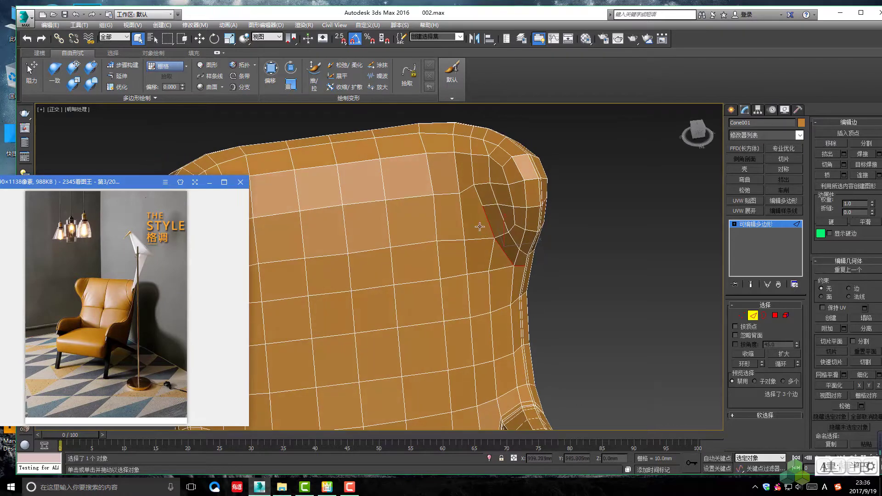
{"action": "scroll", "coordinate": [487, 214], "scroll_direction": "up", "scroll_amount": 3}
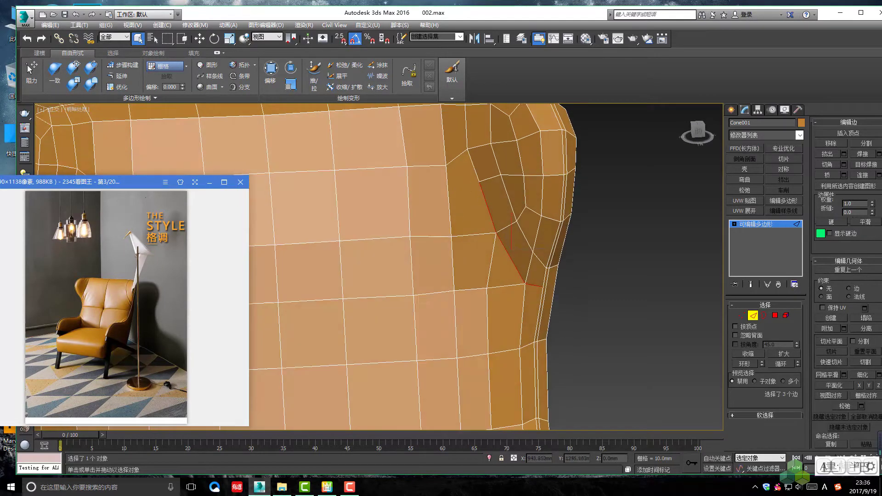
{"action": "scroll", "coordinate": [511, 238], "scroll_direction": "down", "scroll_amount": 4}
{"action": "scroll", "coordinate": [492, 227], "scroll_direction": "up", "scroll_amount": 2}
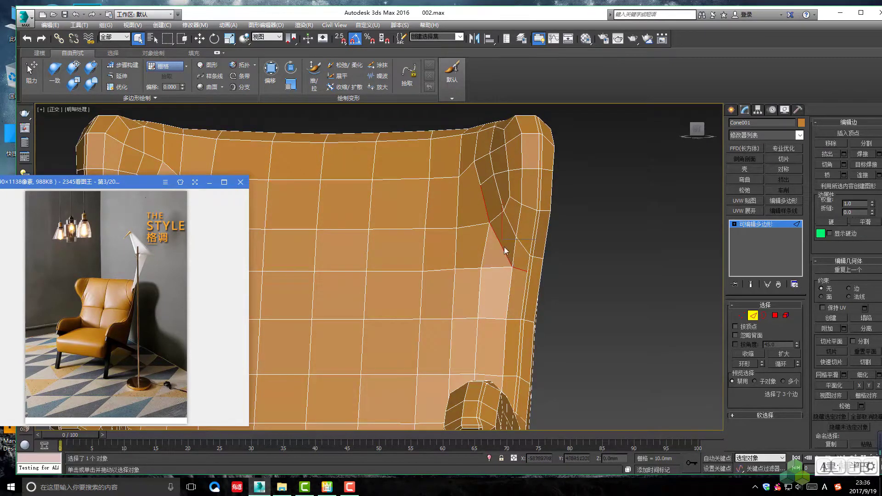
{"action": "scroll", "coordinate": [496, 231], "scroll_direction": "up", "scroll_amount": 2}
{"action": "mouse_move", "coordinate": [483, 226]}
{"action": "middle_mouse_down", "text": "alt"}
{"action": "mouse_move", "coordinate": [494, 257]}
{"action": "mouse_move", "coordinate": [480, 229]}
{"action": "mouse_move", "coordinate": [482, 289]}
{"action": "middle_mouse_up", "text": "alt"}
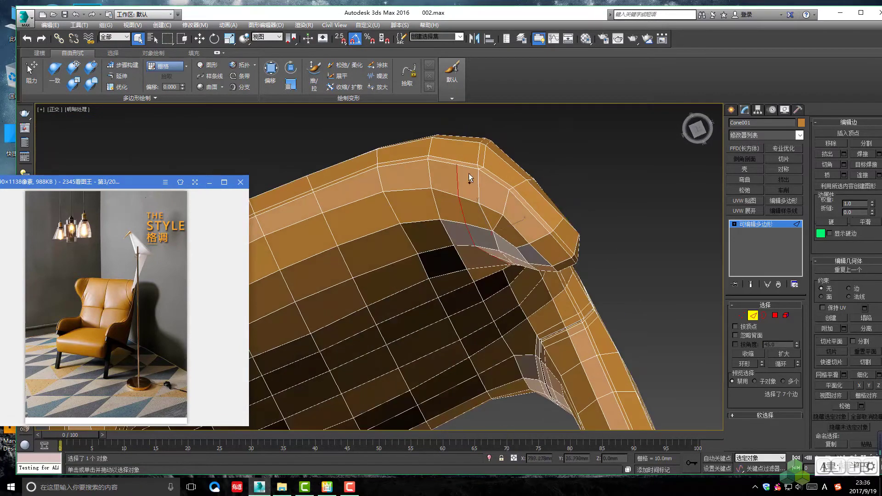
{"action": "mouse_move", "coordinate": [466, 179]}
{"action": "middle_mouse_down", "text": "alt"}
{"action": "mouse_move", "coordinate": [454, 154]}
{"action": "mouse_move", "coordinate": [456, 206]}
{"action": "middle_mouse_up", "text": "alt"}
- Pick the two wing-seam vertices and move them to shape the seam curve
{"action": "key", "text": "1"}
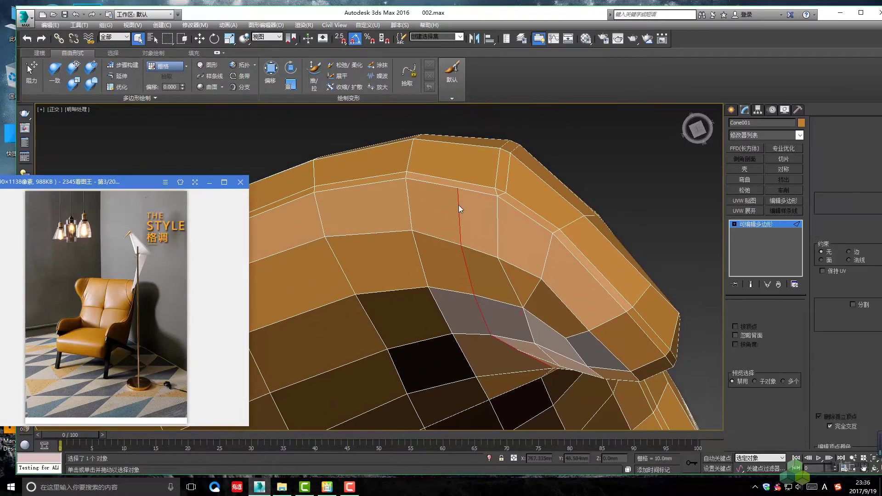
{"action": "scroll", "coordinate": [455, 189], "scroll_direction": "up", "scroll_amount": 3}
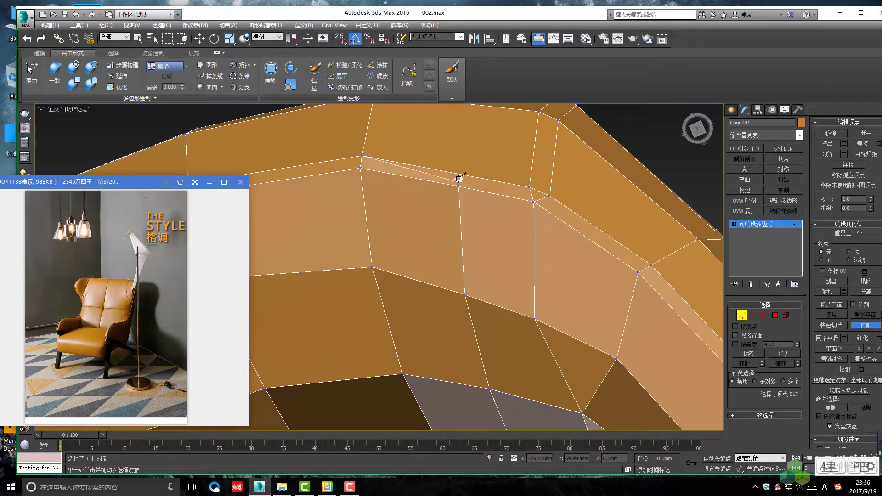
{"action": "mouse_move", "coordinate": [457, 215]}
{"action": "middle_mouse_down", "text": "alt"}
{"action": "mouse_move", "coordinate": [482, 294]}
{"action": "mouse_move", "coordinate": [508, 193]}
{"action": "mouse_move", "coordinate": [508, 275]}
{"action": "middle_mouse_up", "text": "alt"}
{"action": "scroll", "coordinate": [508, 276], "scroll_direction": "up", "scroll_amount": 3}
{"action": "scroll", "coordinate": [518, 255], "scroll_direction": "up", "scroll_amount": 2}
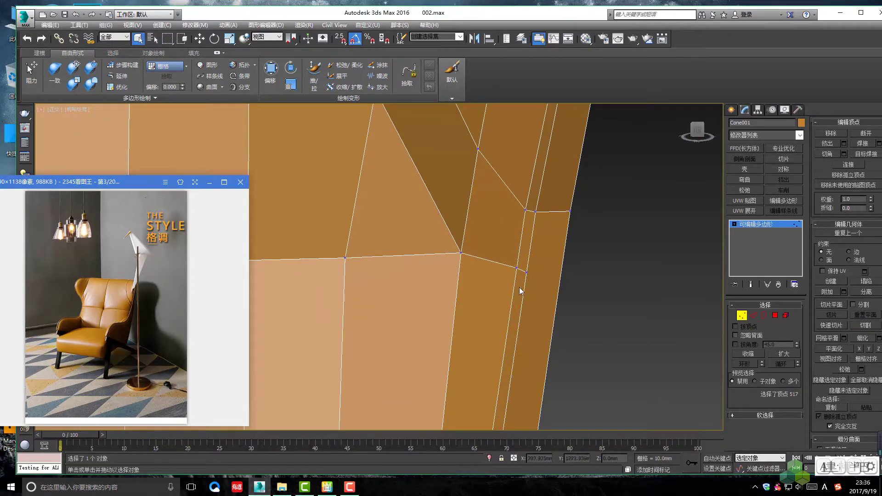
{"action": "scroll", "coordinate": [519, 291], "scroll_direction": "down", "scroll_amount": 2}
{"action": "left_click", "coordinate": [524, 277]}
{"action": "key", "text": "w"}
{"action": "mouse_move", "coordinate": [522, 280]}
{"action": "middle_mouse_down", "text": "alt"}
{"action": "mouse_move", "coordinate": [509, 242]}
{"action": "mouse_move", "coordinate": [508, 281]}
{"action": "mouse_move", "coordinate": [527, 284]}
{"action": "mouse_move", "coordinate": [449, 238]}
{"action": "mouse_move", "coordinate": [466, 290]}
{"action": "mouse_move", "coordinate": [465, 218]}
{"action": "mouse_move", "coordinate": [461, 296]}
{"action": "mouse_move", "coordinate": [478, 227]}
{"action": "mouse_move", "coordinate": [471, 215]}
{"action": "middle_mouse_up", "text": "alt"}
{"action": "scroll", "coordinate": [521, 293], "scroll_direction": "down", "scroll_amount": 5}
{"action": "scroll", "coordinate": [492, 297], "scroll_direction": "down", "scroll_amount": 3}
- Select the new seam's 9-edge loop down the wing's inner side, adjusting a vertex
{"action": "key", "text": "2"}
{"action": "key", "text": "q"}
{"action": "double_click", "coordinate": [487, 283]}
{"action": "key", "text": "1"}
{"action": "key", "text": "w"}
{"action": "key", "text": "q"}
{"action": "key", "text": "2"}
{"action": "scroll", "coordinate": [480, 259], "scroll_direction": "up", "scroll_amount": 3}
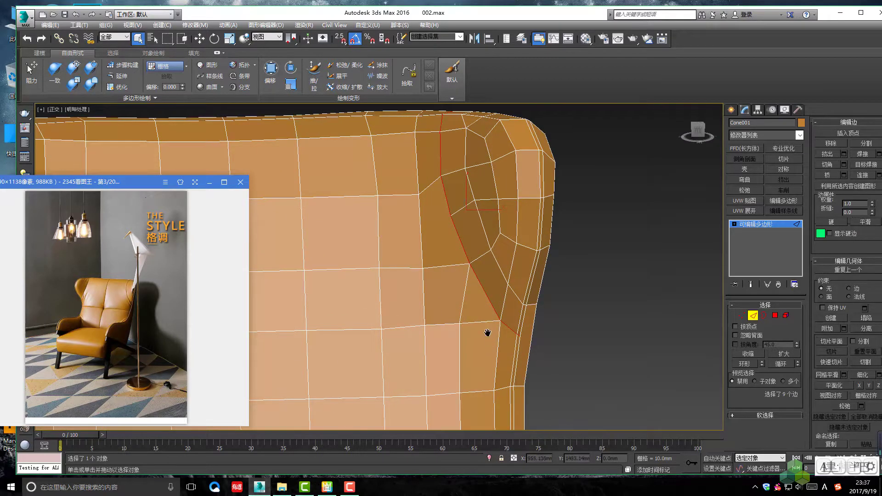
- Orbit around the wing to inspect the sunken seam groove
{"action": "middle_click_drag", "start_coordinate": [487, 333], "coordinate": [481, 296], "text": "alt"}
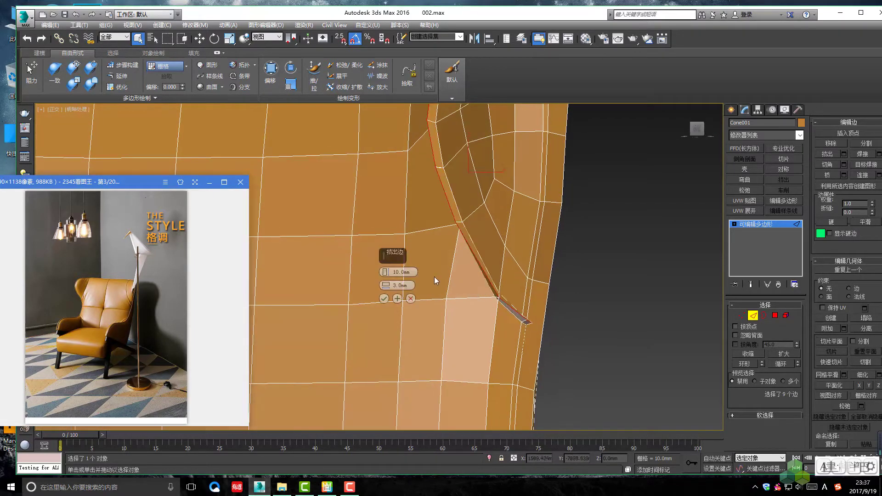
{"action": "mouse_move", "coordinate": [434, 277]}
{"action": "middle_mouse_down", "text": "alt"}
{"action": "mouse_move", "coordinate": [498, 256]}
{"action": "mouse_move", "coordinate": [459, 272]}
{"action": "mouse_move", "coordinate": [437, 260]}
{"action": "middle_mouse_up", "text": "alt"}
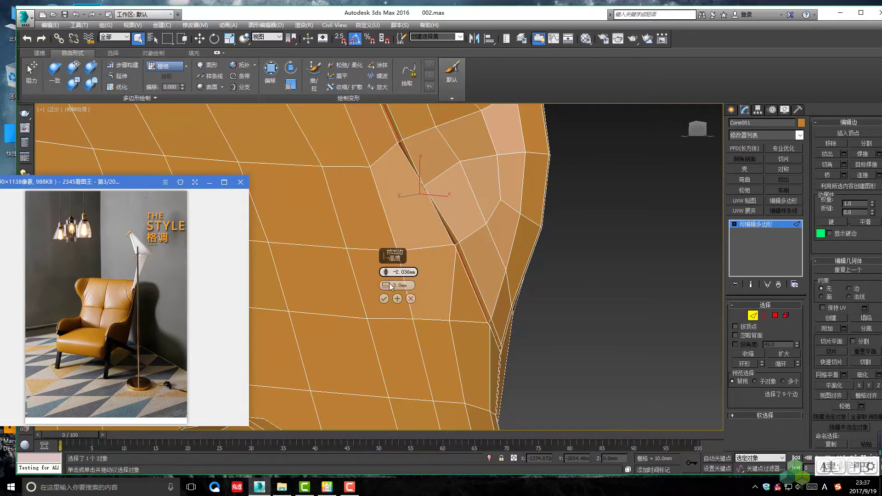
{"action": "mouse_move", "coordinate": [432, 275]}
{"action": "middle_mouse_down", "text": "alt"}
{"action": "mouse_move", "coordinate": [439, 269]}
{"action": "mouse_move", "coordinate": [432, 271]}
{"action": "middle_mouse_up", "text": "alt"}
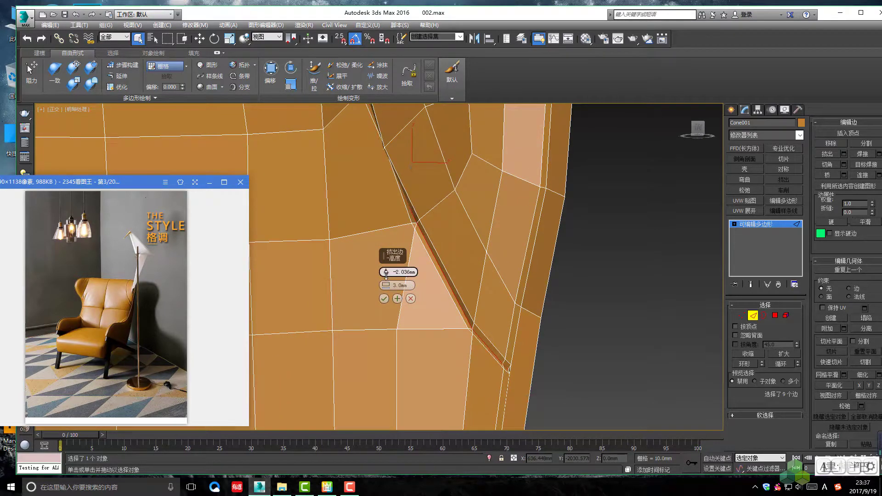
{"action": "scroll", "coordinate": [449, 321], "scroll_direction": "down", "scroll_amount": 5}
{"action": "mouse_move", "coordinate": [449, 321]}
{"action": "middle_mouse_down", "text": "alt"}
{"action": "mouse_move", "coordinate": [514, 299]}
{"action": "mouse_move", "coordinate": [522, 281]}
{"action": "mouse_move", "coordinate": [478, 208]}
{"action": "mouse_move", "coordinate": [449, 211]}
{"action": "mouse_move", "coordinate": [512, 263]}
{"action": "mouse_move", "coordinate": [487, 227]}
{"action": "mouse_move", "coordinate": [441, 262]}
{"action": "mouse_move", "coordinate": [439, 238]}
{"action": "middle_mouse_up", "text": "alt"}
- Smooth the chair shell and deselect it to check the seam crease
{"action": "key", "text": "2"}
{"action": "key", "text": "ctrl+t"}
{"action": "scroll", "coordinate": [519, 296], "scroll_direction": "down", "scroll_amount": 3}
{"action": "key", "text": "ctrl+d"}
- Reselect the shell at Vertex level and orbit onto the wing seam vertex
{"action": "left_click", "coordinate": [437, 235]}
{"action": "key", "text": "1"}
{"action": "scroll", "coordinate": [449, 242], "scroll_direction": "down", "scroll_amount": 2}
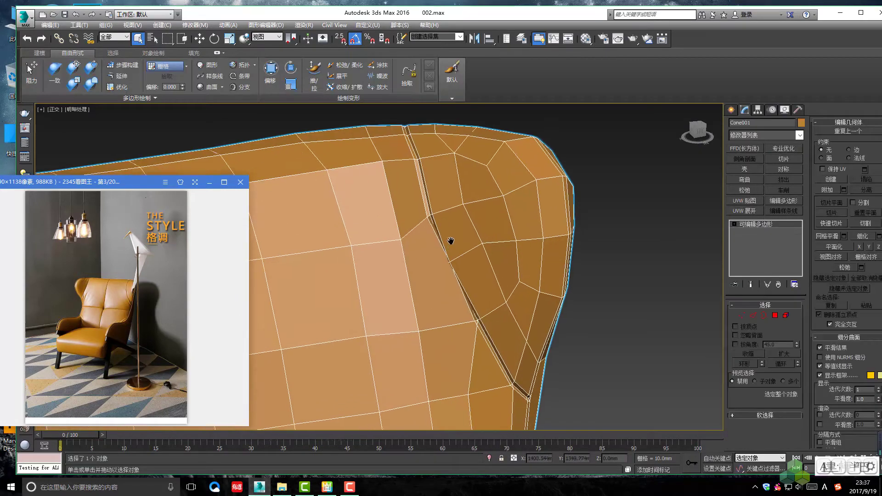
{"action": "scroll", "coordinate": [454, 252], "scroll_direction": "up", "scroll_amount": 3}
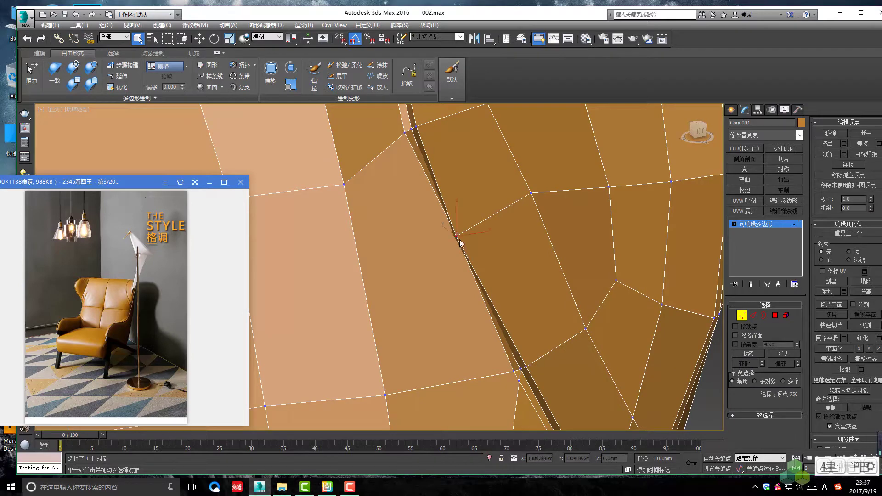
{"action": "middle_click_drag", "start_coordinate": [470, 238], "coordinate": [458, 250], "text": "alt"}
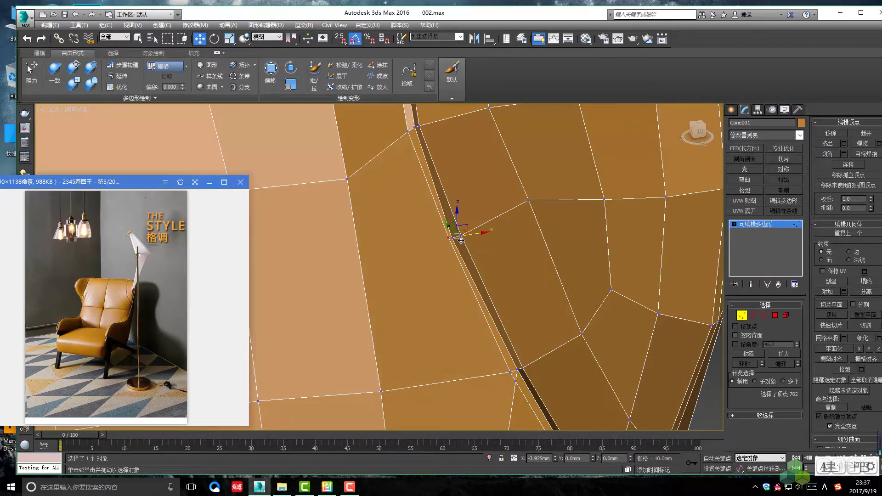
- Cut new edges into the mesh near the lower end of the wing seam
{"action": "mouse_move", "coordinate": [460, 240]}
{"action": "middle_mouse_down", "text": "alt"}
{"action": "mouse_move", "coordinate": [449, 236]}
{"action": "mouse_move", "coordinate": [472, 234]}
{"action": "middle_mouse_up", "text": "alt"}
{"action": "scroll", "coordinate": [452, 235], "scroll_direction": "up", "scroll_amount": 2}
{"action": "scroll", "coordinate": [474, 233], "scroll_direction": "down", "scroll_amount": 5}
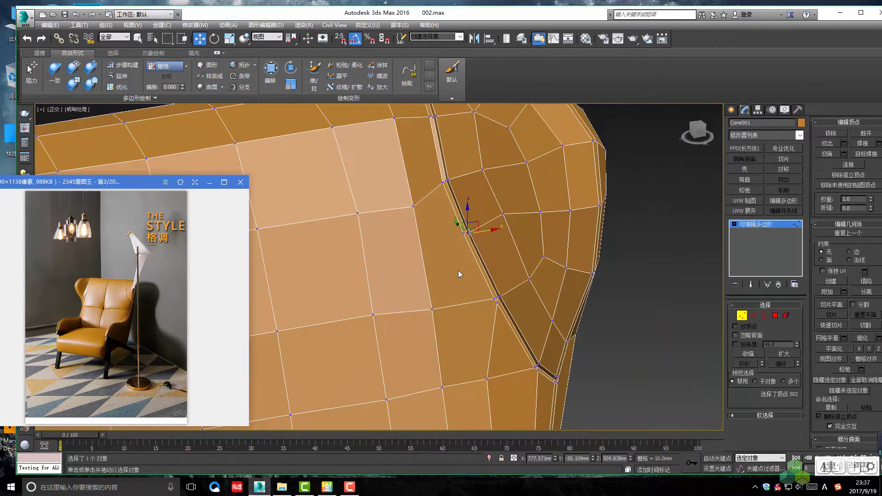
{"action": "middle_click_drag", "start_coordinate": [459, 270], "coordinate": [474, 244], "text": "alt"}
{"action": "key", "text": "alt+c"}
{"action": "scroll", "coordinate": [487, 219], "scroll_direction": "up", "scroll_amount": 5}
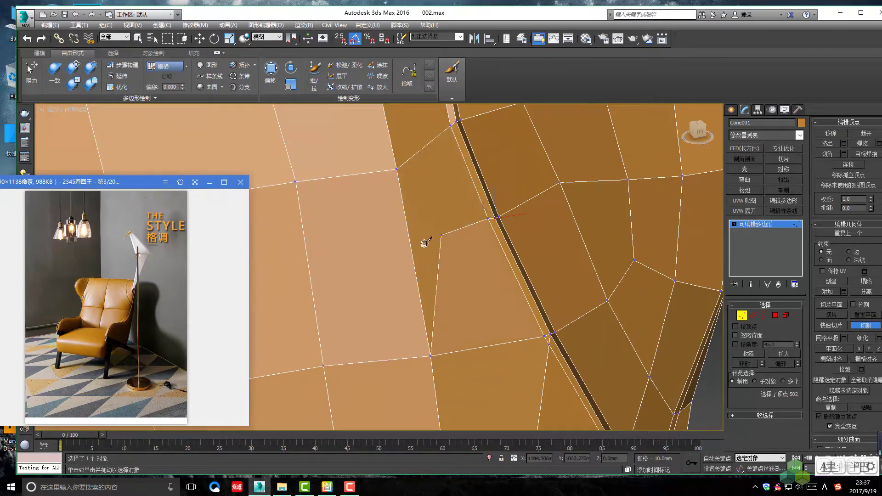
{"action": "scroll", "coordinate": [470, 280], "scroll_direction": "down", "scroll_amount": 3}
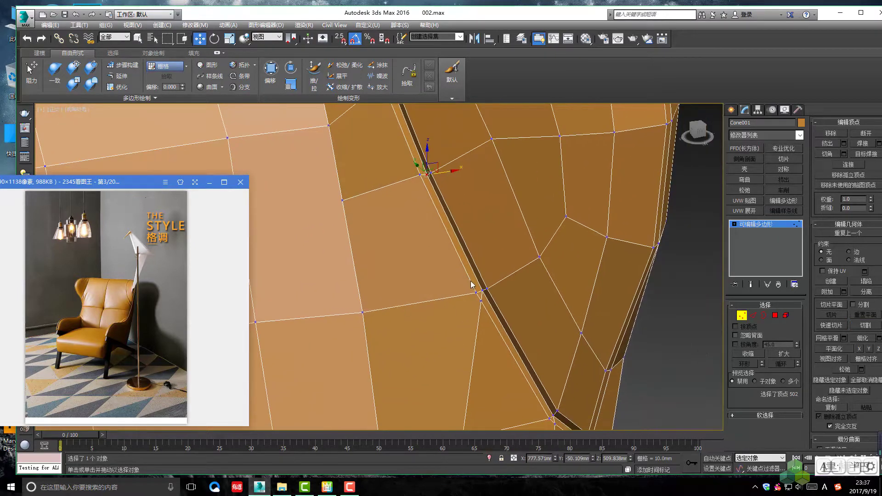
{"action": "key", "text": "2"}
{"action": "key", "text": "q"}
- Clear the edge selection and inspect the lower corner of the seam
{"action": "middle_click_drag", "start_coordinate": [471, 280], "coordinate": [469, 237], "text": "alt"}
{"action": "scroll", "coordinate": [470, 237], "scroll_direction": "up", "scroll_amount": 4}
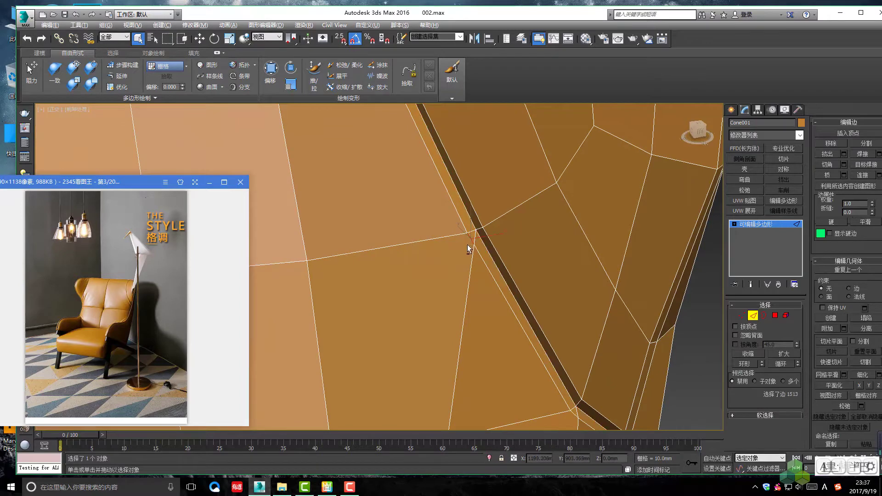
{"action": "left_click", "coordinate": [468, 245]}
{"action": "scroll", "coordinate": [467, 245], "scroll_direction": "down", "scroll_amount": 4}
{"action": "scroll", "coordinate": [478, 276], "scroll_direction": "up", "scroll_amount": 4}
{"action": "mouse_move", "coordinate": [466, 280]}
{"action": "middle_mouse_down", "text": "alt"}
{"action": "mouse_move", "coordinate": [477, 275]}
{"action": "mouse_move", "coordinate": [472, 250]}
{"action": "middle_mouse_up", "text": "alt"}
{"action": "scroll", "coordinate": [470, 252], "scroll_direction": "down", "scroll_amount": 4}
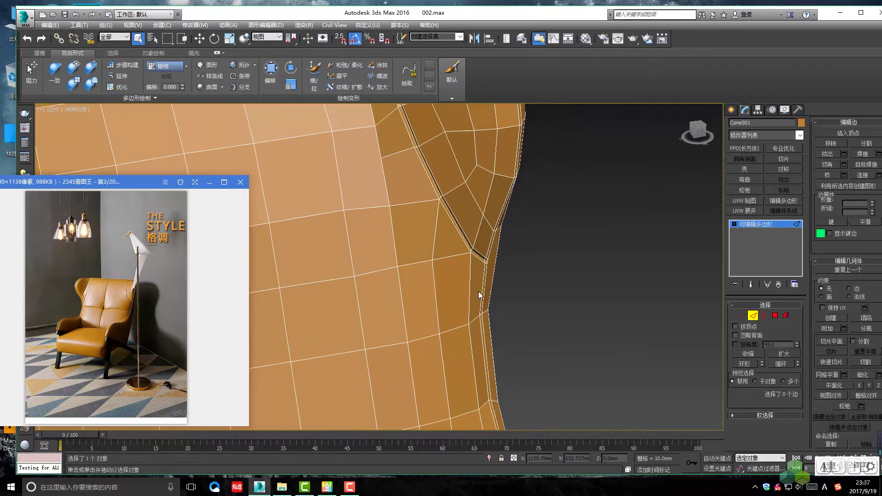
{"action": "scroll", "coordinate": [478, 293], "scroll_direction": "down", "scroll_amount": 2}
{"action": "scroll", "coordinate": [479, 290], "scroll_direction": "down", "scroll_amount": 2}
- At Vertex level, review the chair back, rounded top and hole from above
{"action": "key", "text": "1"}
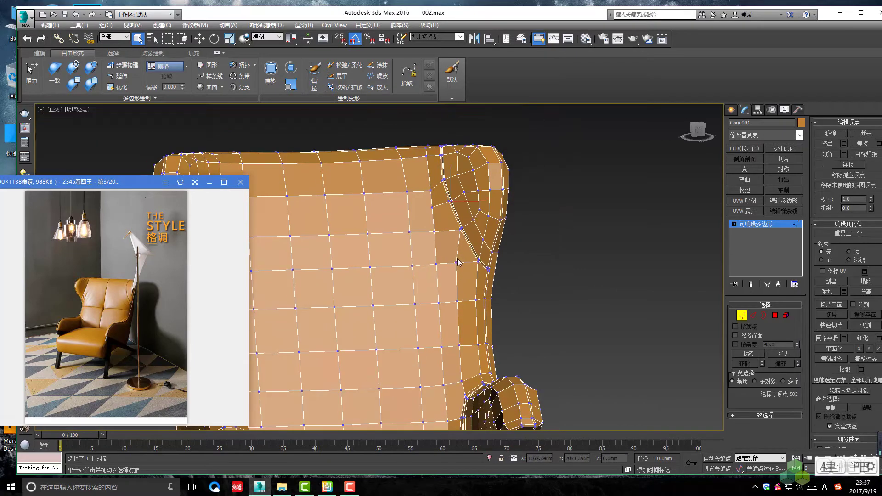
{"action": "mouse_move", "coordinate": [456, 261]}
{"action": "middle_mouse_down", "text": "alt"}
{"action": "mouse_move", "coordinate": [445, 269]}
{"action": "mouse_move", "coordinate": [429, 256]}
{"action": "middle_mouse_up", "text": "alt"}
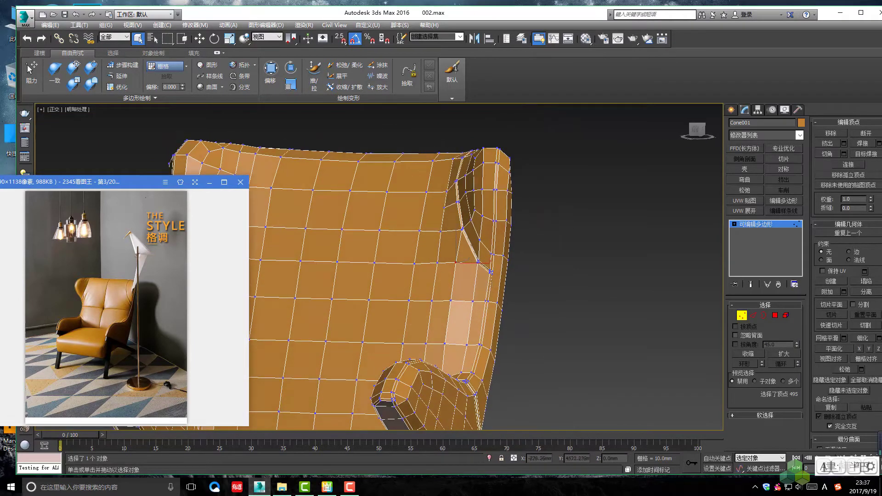
{"action": "scroll", "coordinate": [493, 248], "scroll_direction": "up", "scroll_amount": 5}
{"action": "scroll", "coordinate": [496, 262], "scroll_direction": "up", "scroll_amount": 2}
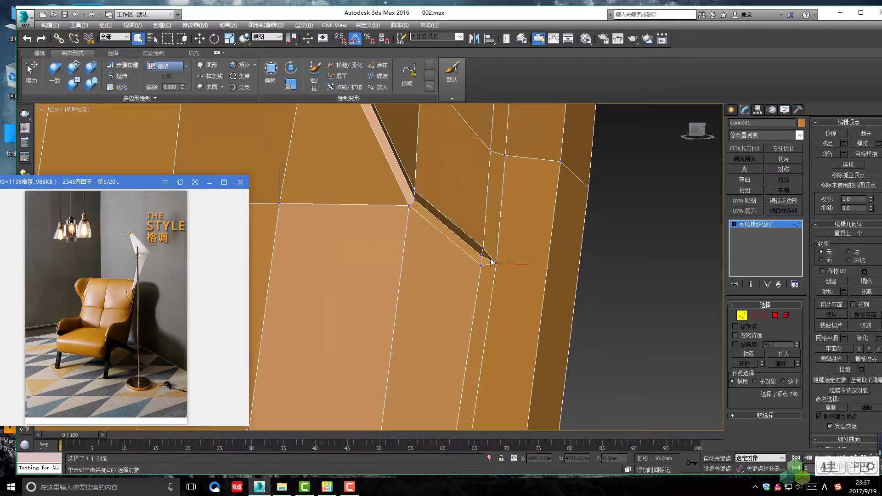
{"action": "scroll", "coordinate": [493, 262], "scroll_direction": "down", "scroll_amount": 5}
{"action": "mouse_move", "coordinate": [451, 230]}
{"action": "middle_mouse_down", "text": "alt"}
{"action": "mouse_move", "coordinate": [462, 221]}
{"action": "mouse_move", "coordinate": [392, 173]}
{"action": "middle_mouse_up", "text": "alt"}
{"action": "scroll", "coordinate": [412, 188], "scroll_direction": "up", "scroll_amount": 3}
{"action": "scroll", "coordinate": [390, 149], "scroll_direction": "up", "scroll_amount": 2}
{"action": "scroll", "coordinate": [411, 183], "scroll_direction": "down", "scroll_amount": 5}
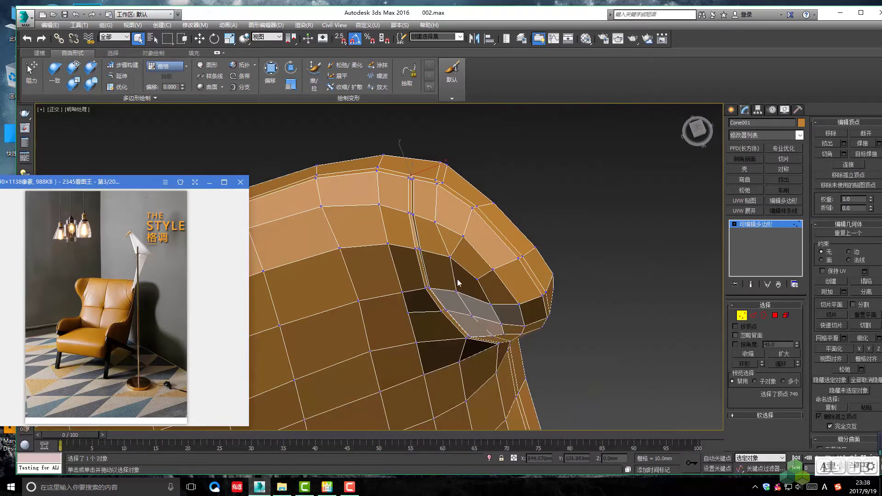
{"action": "middle_click_drag", "start_coordinate": [457, 282], "coordinate": [452, 232], "text": "alt"}
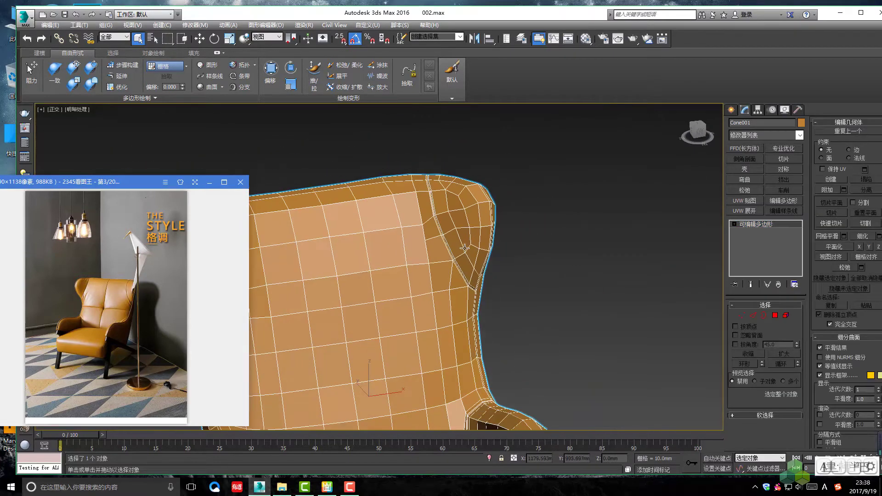
- Preview the smoothed seam, then reselect the shell and pick three seam vertices
{"action": "left_click", "coordinate": [513, 260]}
{"action": "middle_click_drag", "start_coordinate": [474, 271], "coordinate": [474, 254], "text": "alt"}
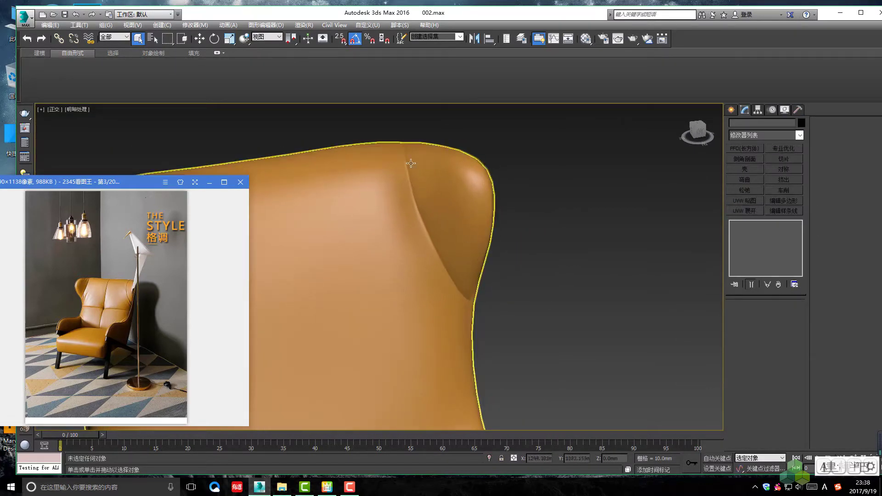
{"action": "mouse_move", "coordinate": [425, 223]}
{"action": "middle_mouse_down", "text": "alt"}
{"action": "mouse_move", "coordinate": [419, 197]}
{"action": "mouse_move", "coordinate": [380, 215]}
{"action": "mouse_move", "coordinate": [417, 192]}
{"action": "middle_mouse_up", "text": "alt"}
{"action": "left_click", "coordinate": [421, 205]}
{"action": "key", "text": "1"}
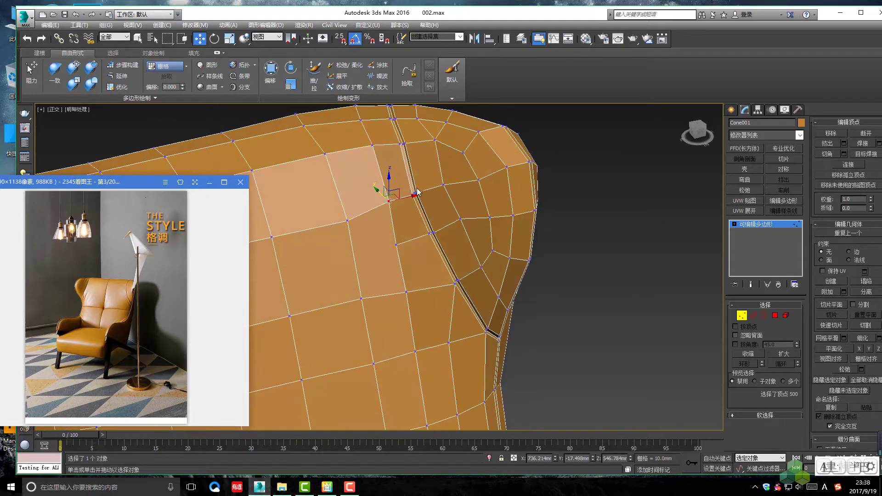
{"action": "left_click_drag", "start_coordinate": [423, 204], "coordinate": [416, 197]}
{"action": "mouse_move", "coordinate": [416, 197]}
{"action": "middle_mouse_down", "text": "alt"}
{"action": "mouse_move", "coordinate": [404, 192]}
{"action": "mouse_move", "coordinate": [394, 216]}
{"action": "mouse_move", "coordinate": [403, 242]}
{"action": "mouse_move", "coordinate": [389, 242]}
{"action": "mouse_move", "coordinate": [400, 227]}
{"action": "mouse_move", "coordinate": [394, 241]}
{"action": "mouse_move", "coordinate": [442, 235]}
{"action": "mouse_move", "coordinate": [415, 189]}
{"action": "middle_mouse_up", "text": "alt"}
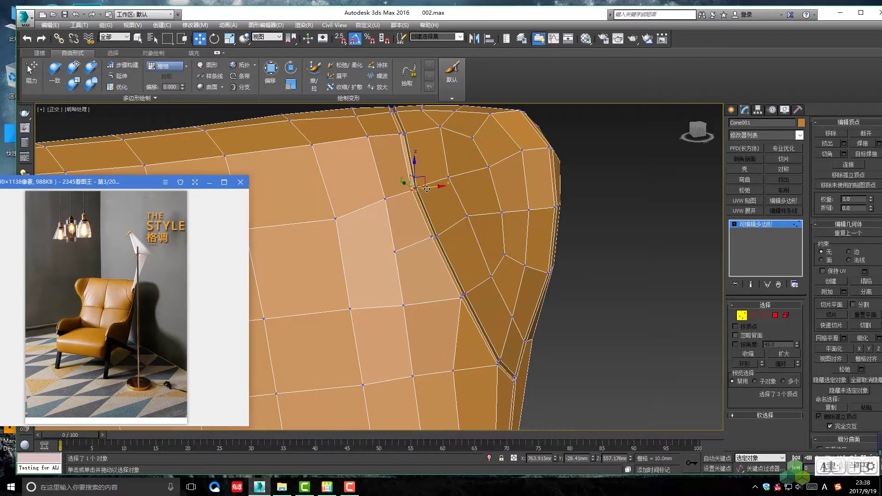
- Shift three vertices at the seam's lower end, then exit Vertex level and deselect
{"action": "mouse_move", "coordinate": [435, 238]}
{"action": "middle_mouse_down", "text": "alt"}
{"action": "mouse_move", "coordinate": [423, 244]}
{"action": "mouse_move", "coordinate": [453, 250]}
{"action": "mouse_move", "coordinate": [435, 241]}
{"action": "mouse_move", "coordinate": [443, 260]}
{"action": "mouse_move", "coordinate": [419, 207]}
{"action": "mouse_move", "coordinate": [422, 220]}
{"action": "mouse_move", "coordinate": [463, 190]}
{"action": "mouse_move", "coordinate": [388, 231]}
{"action": "mouse_move", "coordinate": [414, 216]}
{"action": "mouse_move", "coordinate": [421, 230]}
{"action": "middle_mouse_up", "text": "alt"}
{"action": "scroll", "coordinate": [421, 230], "scroll_direction": "up", "scroll_amount": 2}
{"action": "scroll", "coordinate": [436, 238], "scroll_direction": "up", "scroll_amount": 2}
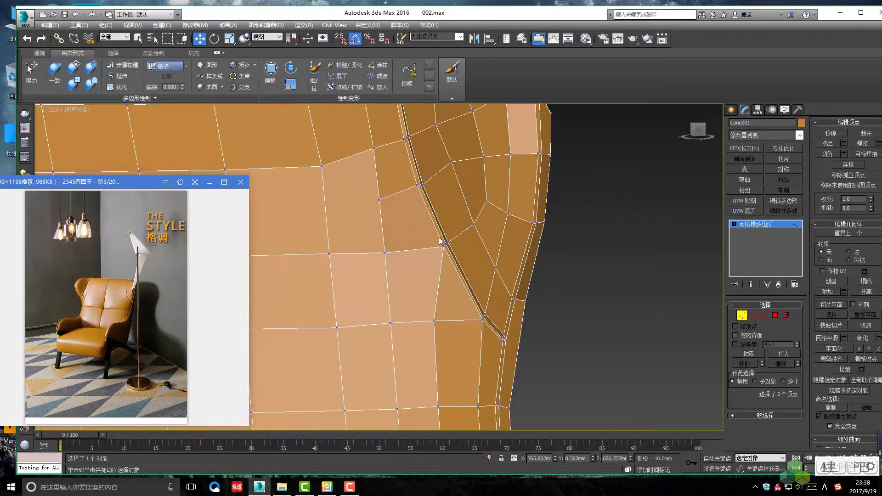
{"action": "mouse_move", "coordinate": [453, 259]}
{"action": "middle_mouse_down", "text": "alt"}
{"action": "mouse_move", "coordinate": [358, 260]}
{"action": "mouse_move", "coordinate": [530, 254]}
{"action": "middle_mouse_up", "text": "alt"}
{"action": "left_click_drag", "start_coordinate": [546, 226], "coordinate": [545, 227]}
{"action": "middle_click_drag", "start_coordinate": [545, 227], "coordinate": [496, 271], "text": "alt"}
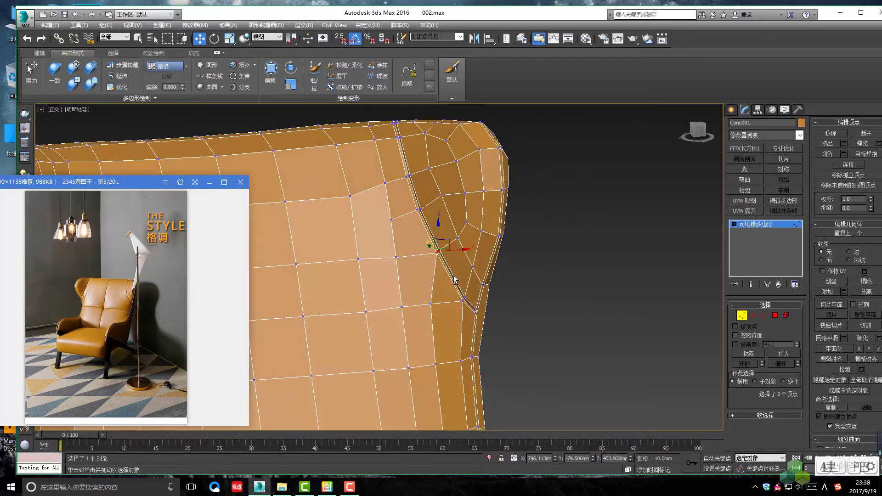
{"action": "key", "text": "1"}
{"action": "left_click", "coordinate": [505, 280]}
{"action": "scroll", "coordinate": [486, 301], "scroll_direction": "down", "scroll_amount": 3}
- Select the chair shell at Edge level, viewing the arm's top edge loop
{"action": "scroll", "coordinate": [486, 302], "scroll_direction": "down", "scroll_amount": 2}
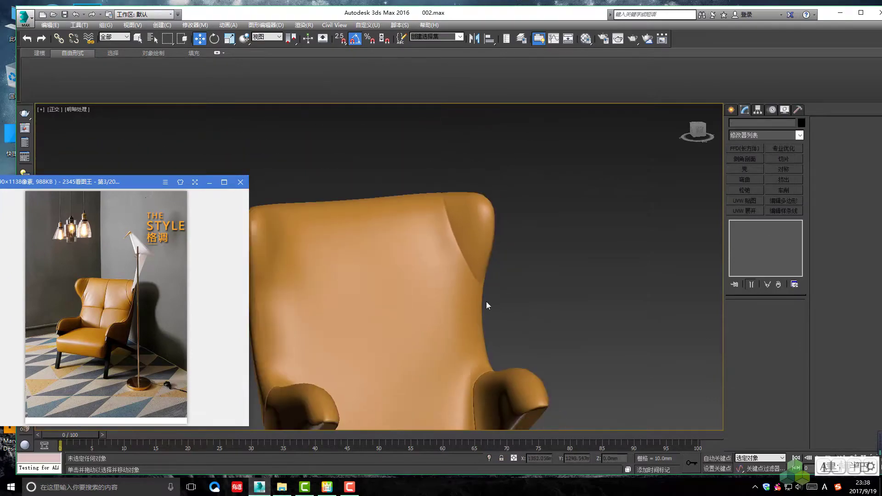
{"action": "left_click", "coordinate": [486, 301]}
{"action": "mouse_move", "coordinate": [486, 301]}
{"action": "middle_mouse_down", "text": "alt"}
{"action": "mouse_move", "coordinate": [465, 312]}
{"action": "mouse_move", "coordinate": [482, 207]}
{"action": "middle_mouse_up", "text": "alt"}
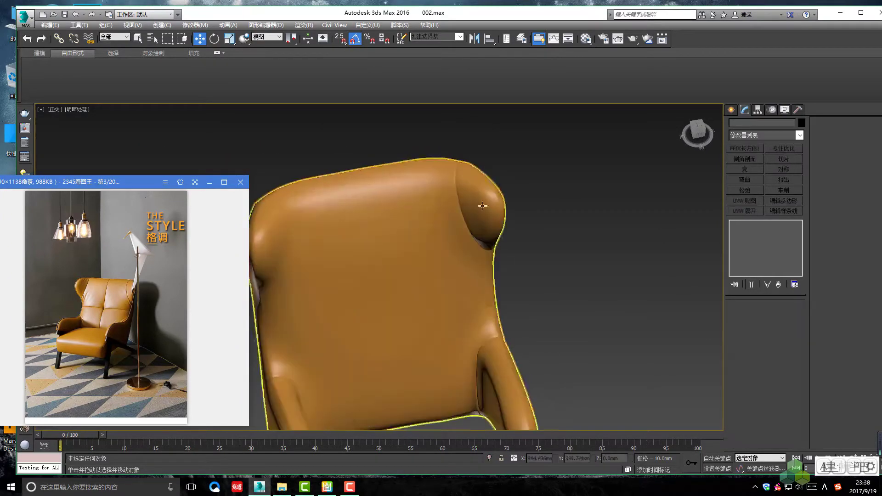
{"action": "scroll", "coordinate": [489, 138], "scroll_direction": "up", "scroll_amount": 3}
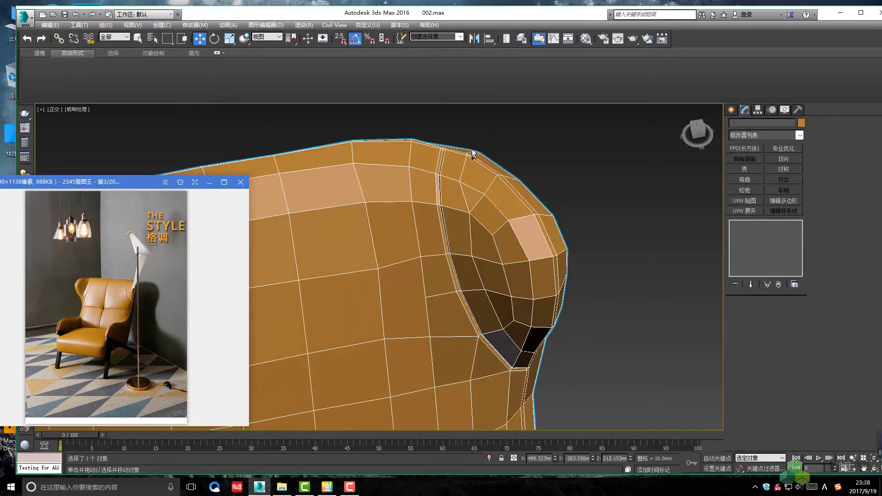
{"action": "scroll", "coordinate": [476, 148], "scroll_direction": "up", "scroll_amount": 3}
{"action": "scroll", "coordinate": [466, 162], "scroll_direction": "up", "scroll_amount": 2}
{"action": "key", "text": "2"}
{"action": "key", "text": "q"}
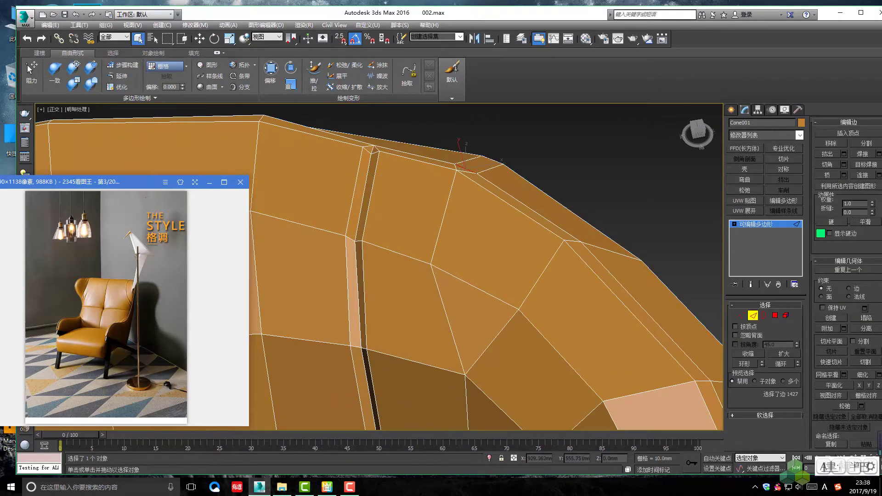
{"action": "mouse_move", "coordinate": [367, 230]}
{"action": "middle_mouse_down", "text": "alt"}
{"action": "mouse_move", "coordinate": [378, 218]}
{"action": "mouse_move", "coordinate": [384, 251]}
{"action": "mouse_move", "coordinate": [404, 226]}
{"action": "mouse_move", "coordinate": [413, 236]}
{"action": "mouse_move", "coordinate": [505, 201]}
{"action": "mouse_move", "coordinate": [501, 191]}
{"action": "mouse_move", "coordinate": [501, 237]}
{"action": "middle_mouse_up", "text": "alt"}
- Preview TurboSmooth on the whole shell, then undo it back to the cage
{"action": "key", "text": "ctrl+t"}
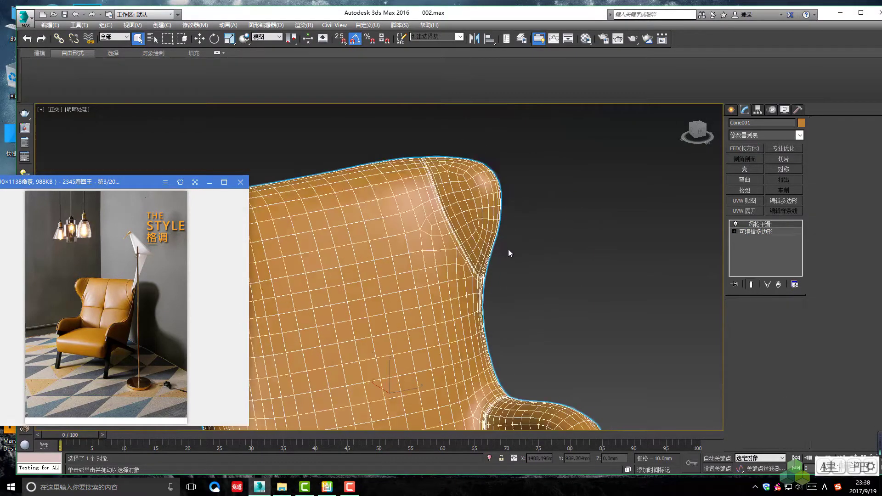
{"action": "scroll", "coordinate": [499, 243], "scroll_direction": "down", "scroll_amount": 5}
{"action": "scroll", "coordinate": [505, 252], "scroll_direction": "up", "scroll_amount": 5}
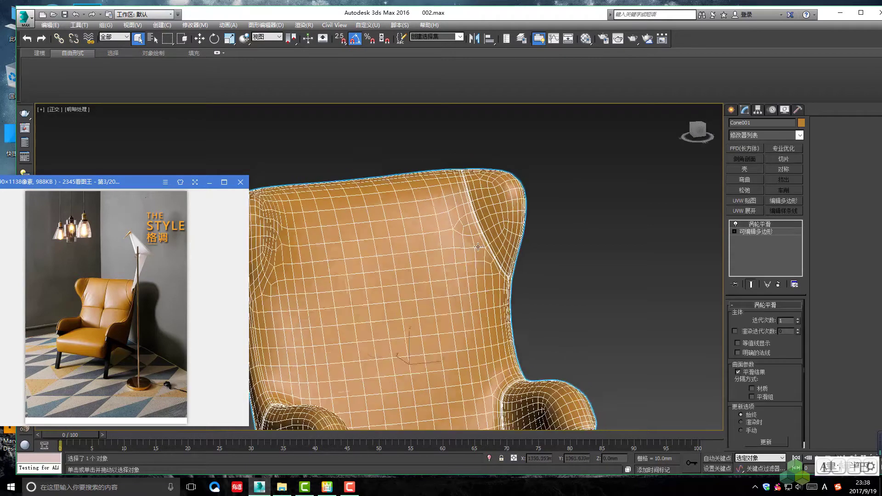
{"action": "middle_click_drag", "start_coordinate": [478, 246], "coordinate": [508, 252], "text": "alt"}
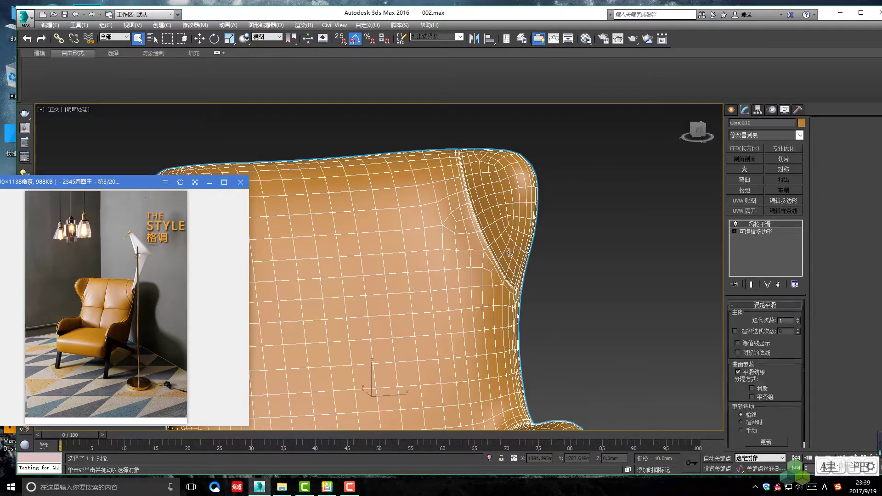
{"action": "key", "text": "ctrl+z"}
{"action": "scroll", "coordinate": [455, 232], "scroll_direction": "up", "scroll_amount": 3}
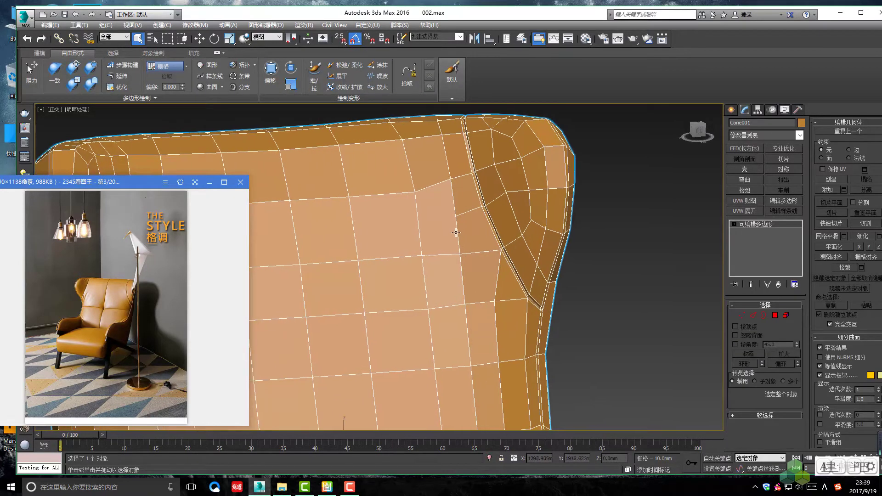
- Select the edges near the wing seam at Edge level with Move active
{"action": "scroll", "coordinate": [455, 232], "scroll_direction": "down", "scroll_amount": 1}
{"action": "scroll", "coordinate": [464, 225], "scroll_direction": "down", "scroll_amount": 6}
{"action": "middle_click_drag", "start_coordinate": [460, 229], "coordinate": [454, 234], "text": "alt"}
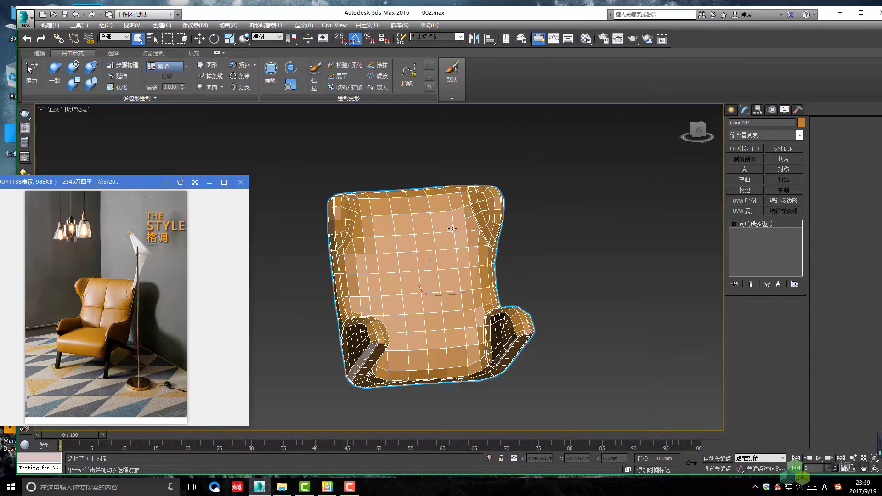
{"action": "key", "text": "1"}
{"action": "scroll", "coordinate": [452, 228], "scroll_direction": "up", "scroll_amount": 5}
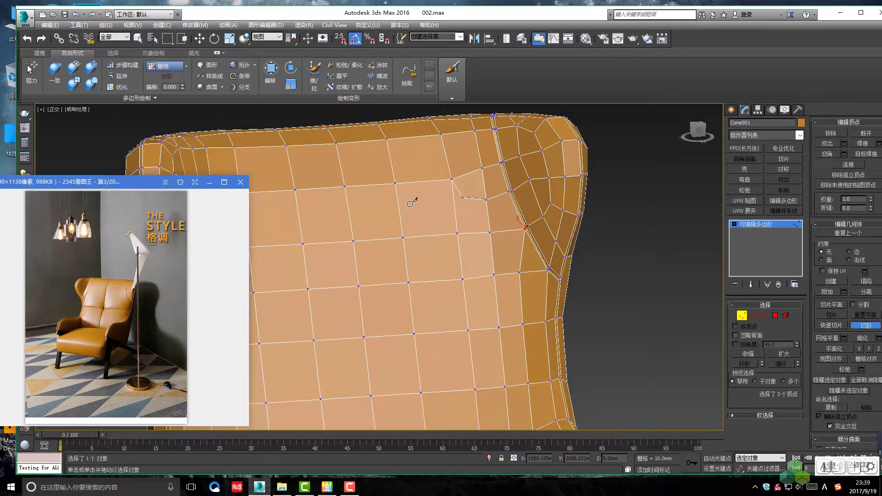
{"action": "middle_click_drag", "start_coordinate": [389, 262], "coordinate": [394, 268]}
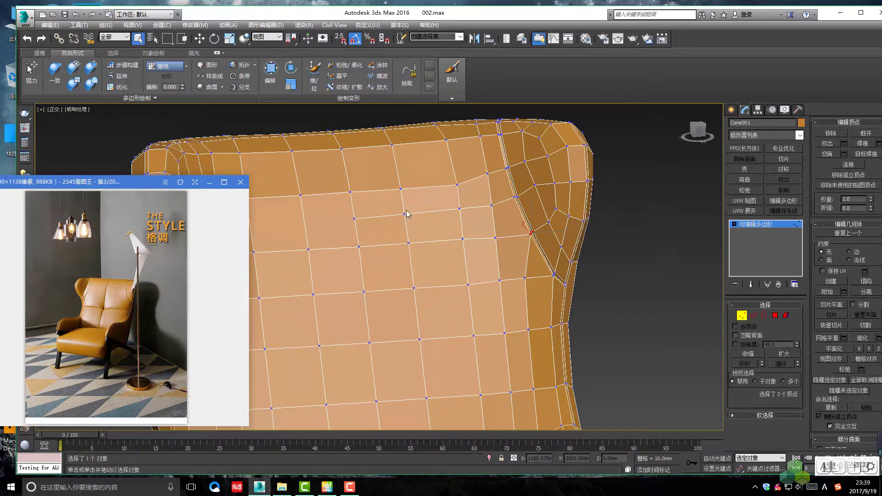
{"action": "key", "text": "2"}
{"action": "key", "text": "w"}
- Reposition the selected wing edges, then return to object level
{"action": "mouse_move", "coordinate": [384, 194]}
{"action": "middle_mouse_down", "text": "alt"}
{"action": "mouse_move", "coordinate": [381, 203]}
{"action": "mouse_move", "coordinate": [401, 176]}
{"action": "middle_mouse_up", "text": "alt"}
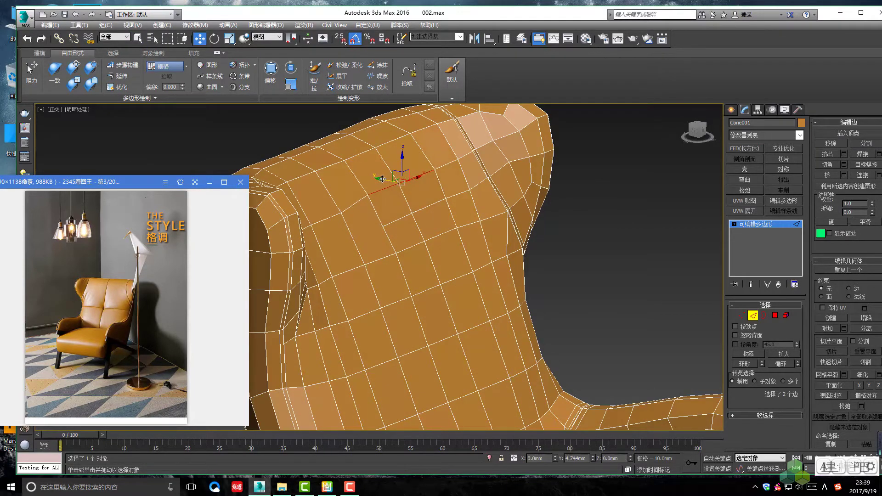
{"action": "mouse_move", "coordinate": [394, 162]}
{"action": "middle_mouse_down", "text": "alt"}
{"action": "mouse_move", "coordinate": [316, 169]}
{"action": "mouse_move", "coordinate": [391, 221]}
{"action": "middle_mouse_up", "text": "alt"}
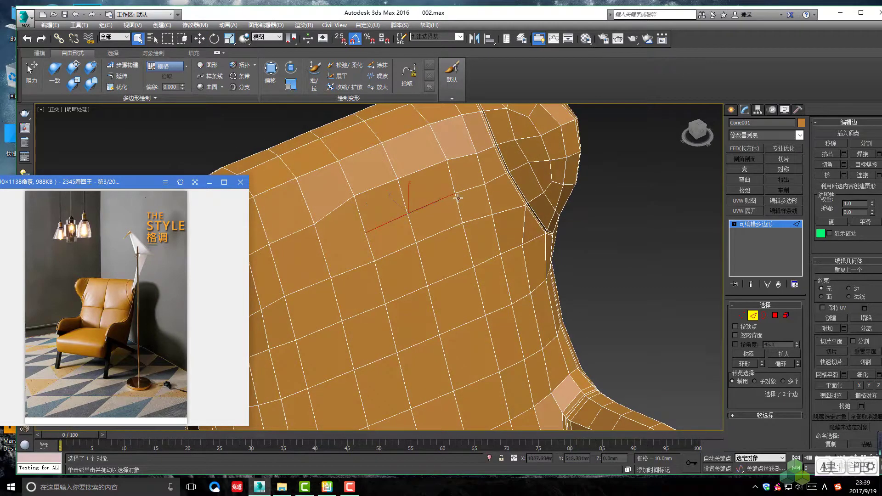
{"action": "mouse_move", "coordinate": [458, 198]}
{"action": "middle_mouse_down", "text": "alt"}
{"action": "mouse_move", "coordinate": [415, 199]}
{"action": "mouse_move", "coordinate": [458, 198]}
{"action": "middle_mouse_up", "text": "alt"}
{"action": "key", "text": "w"}
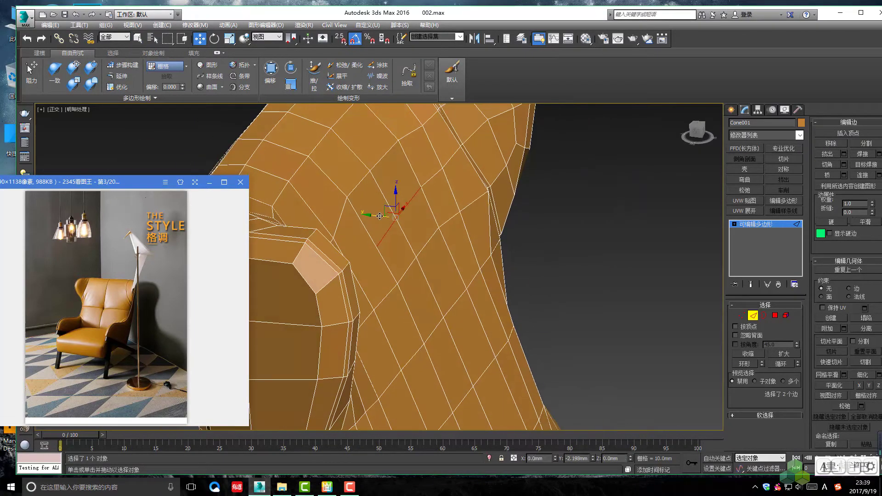
{"action": "mouse_move", "coordinate": [381, 216]}
{"action": "middle_mouse_down", "text": "alt"}
{"action": "mouse_move", "coordinate": [409, 227]}
{"action": "mouse_move", "coordinate": [349, 183]}
{"action": "mouse_move", "coordinate": [399, 198]}
{"action": "middle_mouse_up", "text": "alt"}
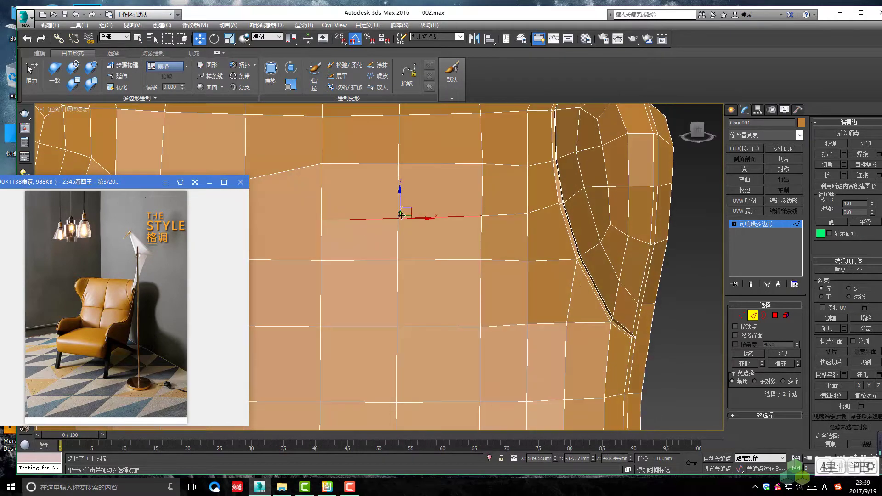
{"action": "key", "text": "6"}
{"action": "mouse_move", "coordinate": [631, 216]}
{"action": "middle_mouse_down", "text": "alt"}
{"action": "mouse_move", "coordinate": [465, 237]}
{"action": "mouse_move", "coordinate": [508, 244]}
{"action": "middle_mouse_up", "text": "alt"}
- Toggle the TurboSmooth preview with undo/redo and save the scene
{"action": "left_click", "coordinate": [507, 245]}
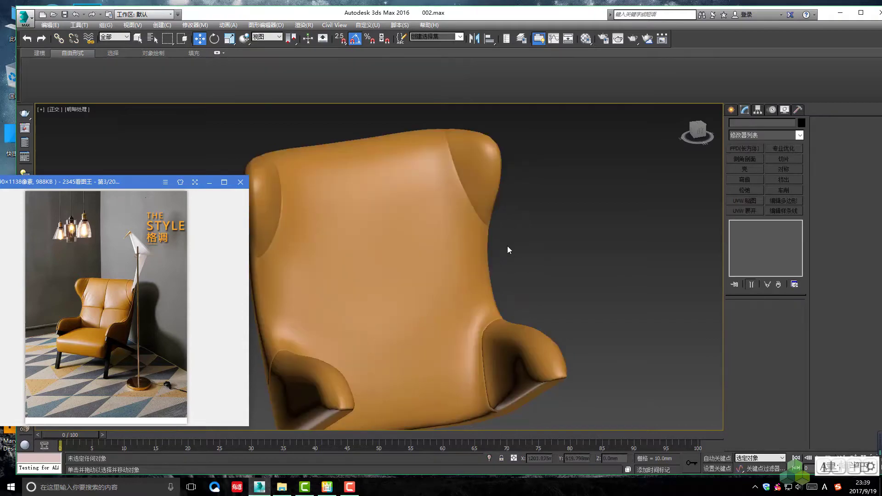
{"action": "key", "text": "ctrl+z"}
{"action": "key", "text": "ctrl+z"}
{"action": "key", "text": "shift+z"}
{"action": "key", "text": "shift+z"}
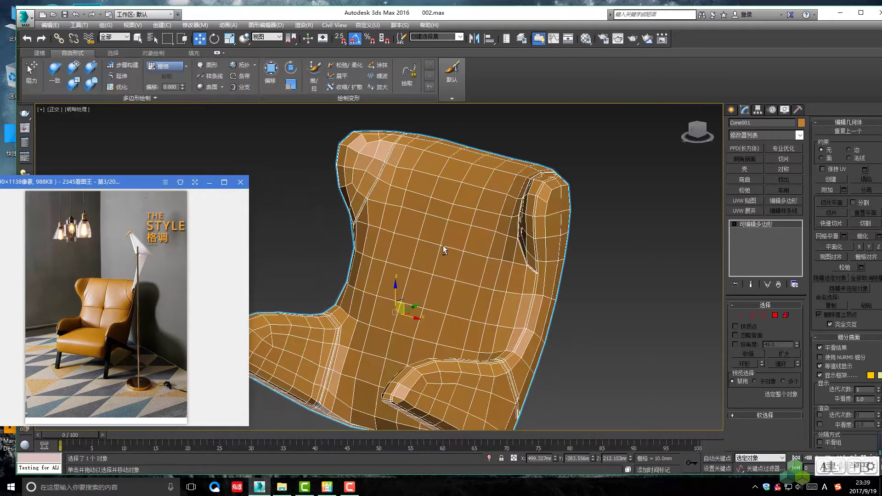
{"action": "key", "text": "shift+z"}
{"action": "key", "text": "shift+y"}
{"action": "key", "text": "ctrl+y"}
{"action": "key", "text": "ctrl+y"}
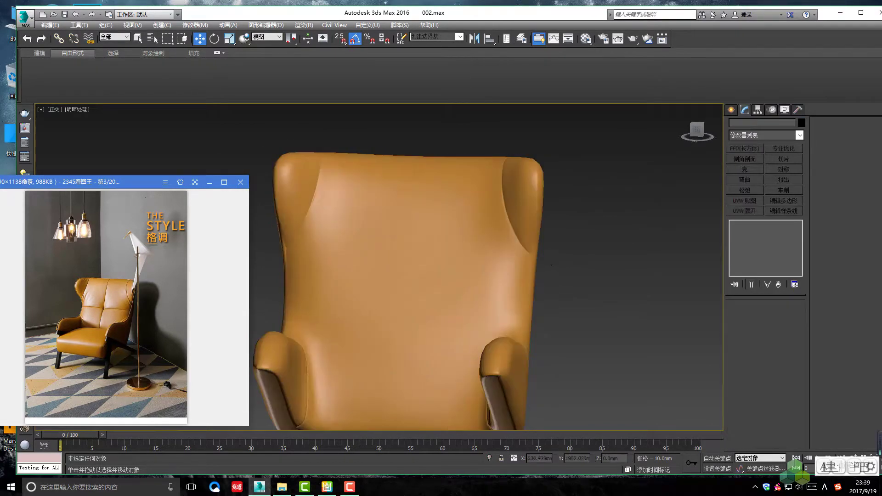
{"action": "key", "text": "shift+y"}
{"action": "key", "text": "ctrl+s"}
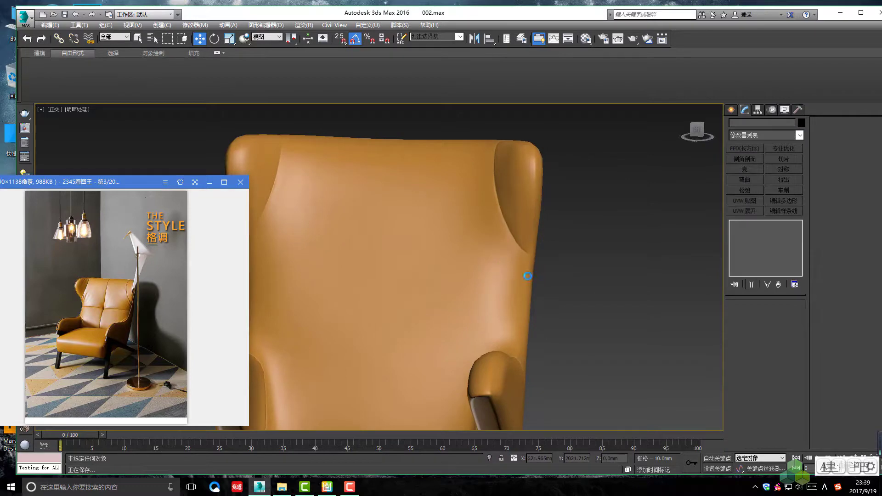
- Reselect Cone001 to show its unsmoothed Editable Poly cage
{"action": "left_click", "coordinate": [527, 276]}
{"action": "key", "text": "q"}
{"action": "left_click", "coordinate": [516, 272]}
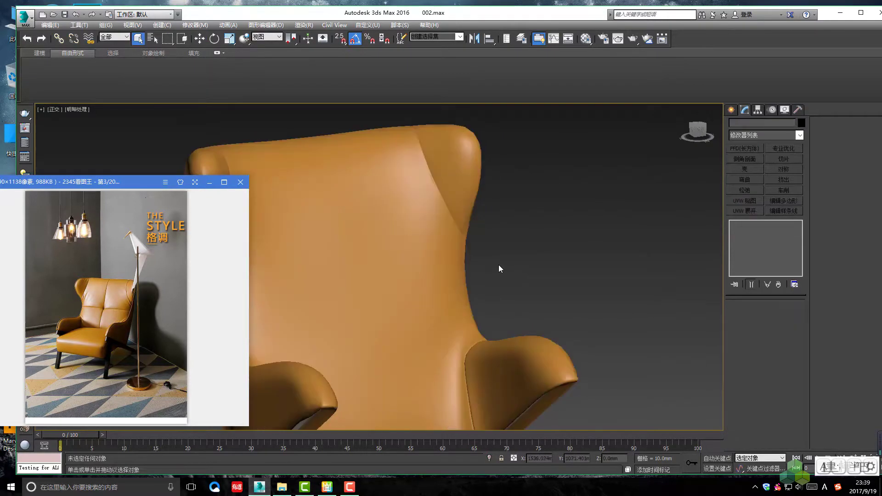
{"action": "scroll", "coordinate": [496, 261], "scroll_direction": "up", "scroll_amount": 1}
{"action": "left_click", "coordinate": [474, 225]}
{"action": "left_click", "coordinate": [471, 237]}
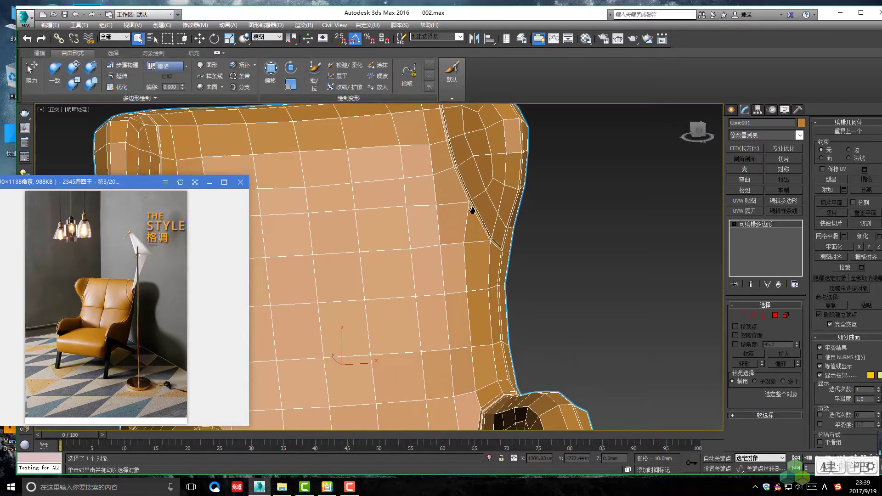
- At Edge level, add the back rim loops to the edge selection
{"action": "mouse_move", "coordinate": [463, 231]}
{"action": "middle_mouse_down", "text": "alt"}
{"action": "mouse_move", "coordinate": [489, 240]}
{"action": "mouse_move", "coordinate": [483, 271]}
{"action": "middle_mouse_up", "text": "alt"}
{"action": "scroll", "coordinate": [488, 239], "scroll_direction": "down", "scroll_amount": 2}
{"action": "scroll", "coordinate": [484, 271], "scroll_direction": "up", "scroll_amount": 3}
{"action": "key", "text": "2"}
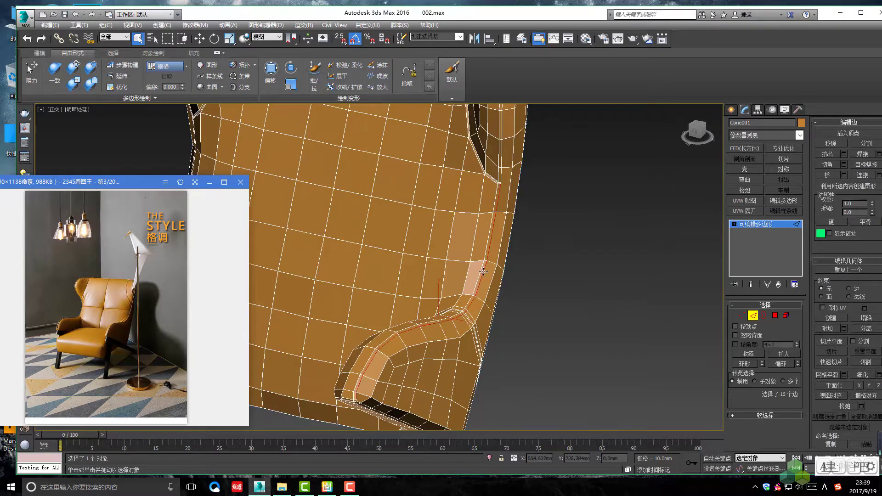
{"action": "scroll", "coordinate": [486, 257], "scroll_direction": "down", "scroll_amount": 2}
{"action": "scroll", "coordinate": [494, 209], "scroll_direction": "up", "scroll_amount": 2}
{"action": "scroll", "coordinate": [496, 202], "scroll_direction": "up", "scroll_amount": 2}
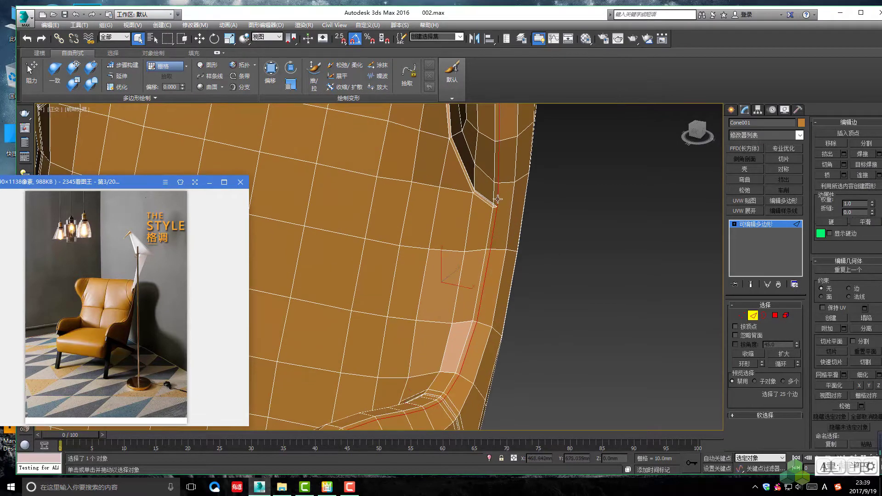
{"action": "scroll", "coordinate": [498, 199], "scroll_direction": "down", "scroll_amount": 3}
{"action": "mouse_move", "coordinate": [503, 276]}
{"action": "middle_mouse_down", "text": "alt"}
{"action": "mouse_move", "coordinate": [487, 301]}
{"action": "mouse_move", "coordinate": [503, 154]}
{"action": "middle_mouse_up", "text": "alt"}
{"action": "scroll", "coordinate": [501, 147], "scroll_direction": "up", "scroll_amount": 3}
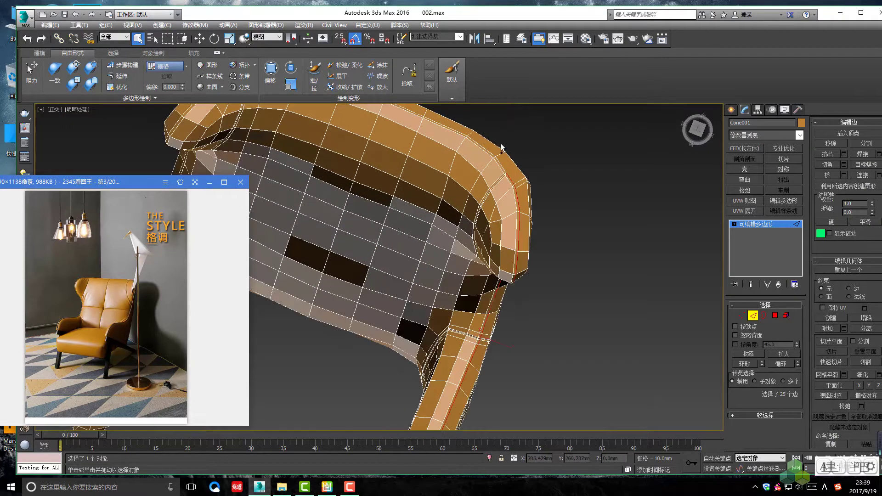
{"action": "scroll", "coordinate": [502, 147], "scroll_direction": "up", "scroll_amount": 2}
{"action": "left_click", "coordinate": [500, 161], "text": "ctrl"}
{"action": "scroll", "coordinate": [498, 223], "scroll_direction": "down", "scroll_amount": 5}
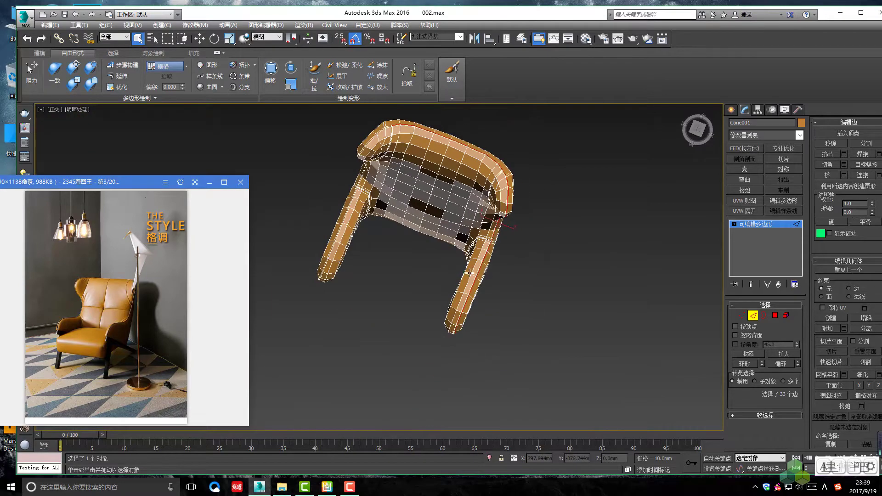
- Add the remaining armrest loops, bringing the selection to 60 edges
{"action": "middle_click_drag", "start_coordinate": [469, 272], "coordinate": [455, 274], "text": "alt"}
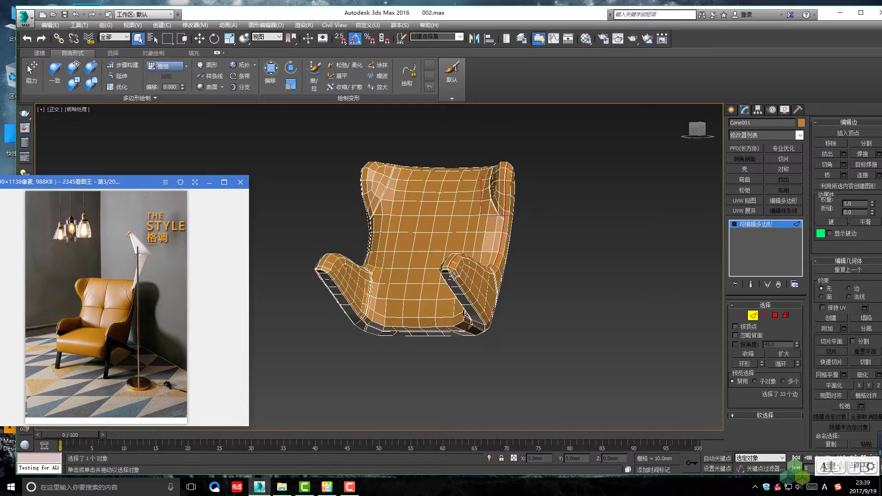
{"action": "scroll", "coordinate": [454, 275], "scroll_direction": "up", "scroll_amount": 5}
{"action": "scroll", "coordinate": [439, 272], "scroll_direction": "up", "scroll_amount": 3}
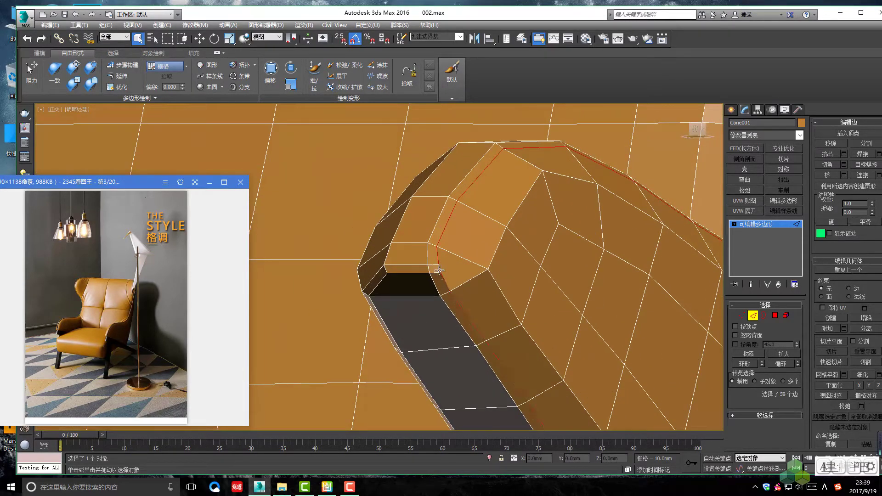
{"action": "left_click", "coordinate": [440, 271], "text": "ctrl"}
{"action": "scroll", "coordinate": [439, 270], "scroll_direction": "down", "scroll_amount": 4}
{"action": "middle_click_drag", "start_coordinate": [439, 270], "coordinate": [453, 248], "text": "alt"}
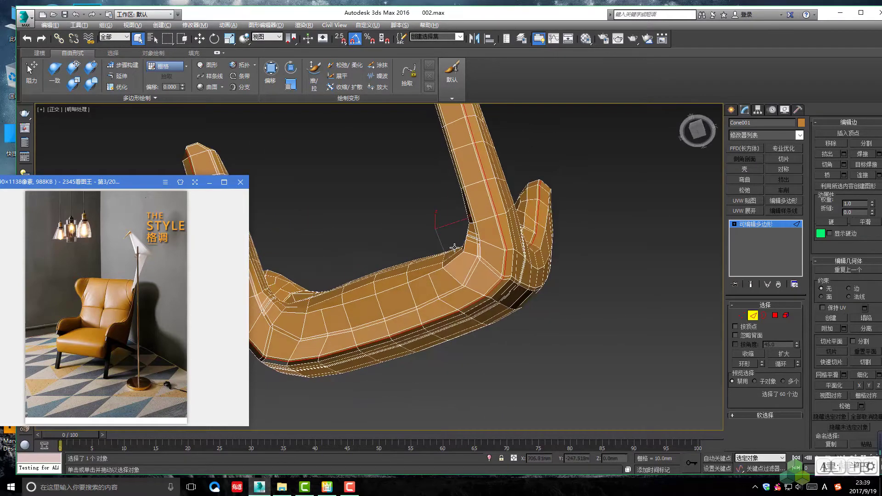
{"action": "scroll", "coordinate": [454, 248], "scroll_direction": "down", "scroll_amount": 5}
{"action": "scroll", "coordinate": [453, 250], "scroll_direction": "down", "scroll_amount": 3}
{"action": "scroll", "coordinate": [455, 252], "scroll_direction": "down", "scroll_amount": 3}
{"action": "middle_click_drag", "start_coordinate": [454, 252], "coordinate": [460, 257], "text": "alt"}
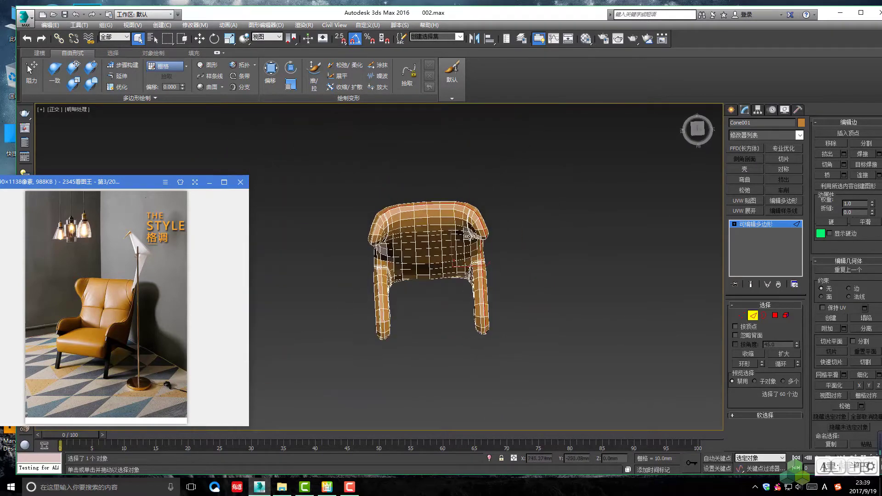
{"action": "scroll", "coordinate": [467, 233], "scroll_direction": "up", "scroll_amount": 4}
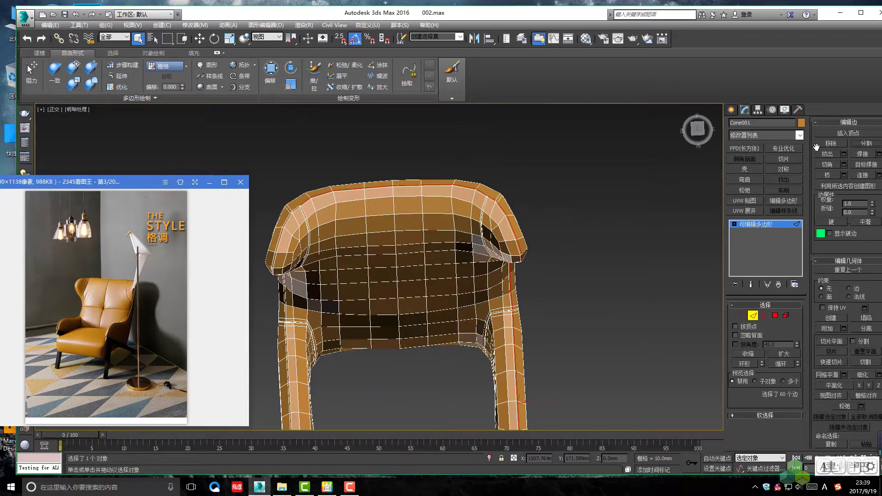
{"action": "double_click", "coordinate": [476, 14]}
{"action": "scroll", "coordinate": [514, 193], "scroll_direction": "down", "scroll_amount": 4}
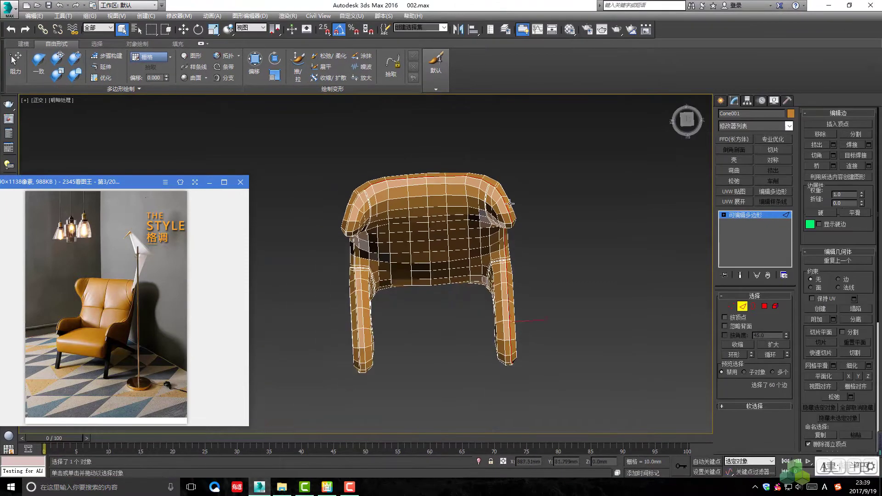
- Add a Symmetry modifier and select all of the shell's polygons
{"action": "key", "text": "2"}
{"action": "mouse_move", "coordinate": [532, 222]}
{"action": "middle_mouse_down", "text": "alt"}
{"action": "mouse_move", "coordinate": [516, 225]}
{"action": "mouse_move", "coordinate": [630, 166]}
{"action": "middle_mouse_up", "text": "alt"}
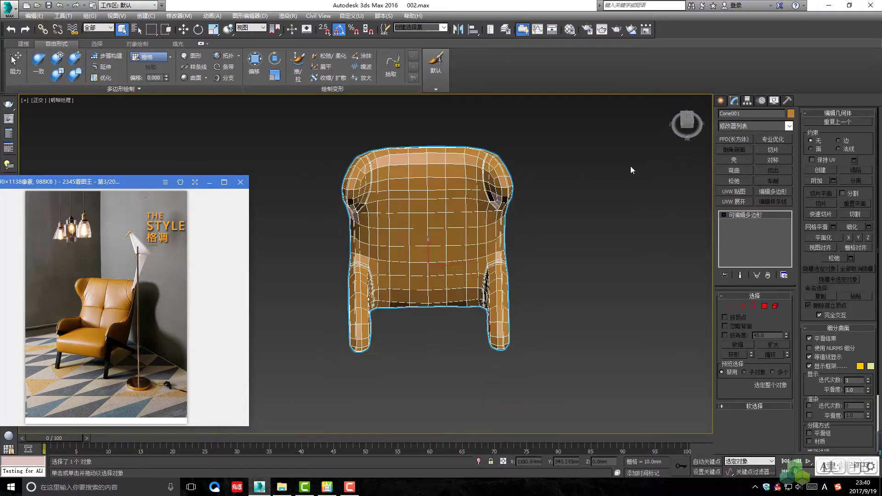
{"action": "left_click", "coordinate": [773, 160]}
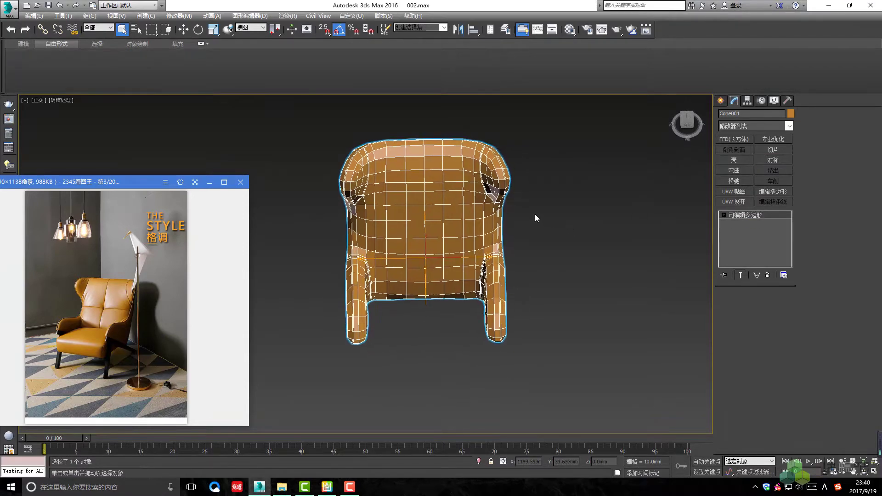
{"action": "key", "text": "4"}
{"action": "key", "text": "ctrl+a"}
{"action": "middle_click_drag", "start_coordinate": [462, 233], "coordinate": [416, 217], "text": "alt"}
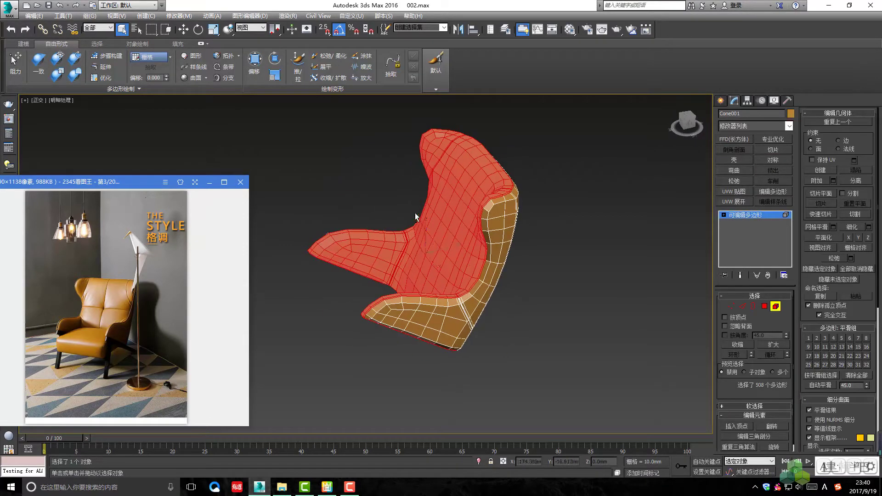
- Move the shell half so it closes the seam gap at the mirror line
{"action": "left_click_drag", "start_coordinate": [446, 248], "coordinate": [400, 262]}
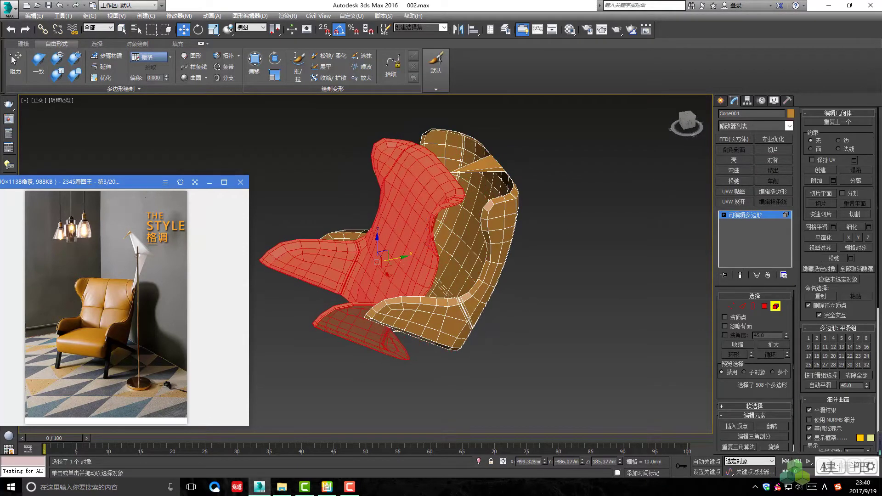
{"action": "scroll", "coordinate": [382, 275], "scroll_direction": "up", "scroll_amount": 3}
{"action": "scroll", "coordinate": [381, 275], "scroll_direction": "up", "scroll_amount": 2}
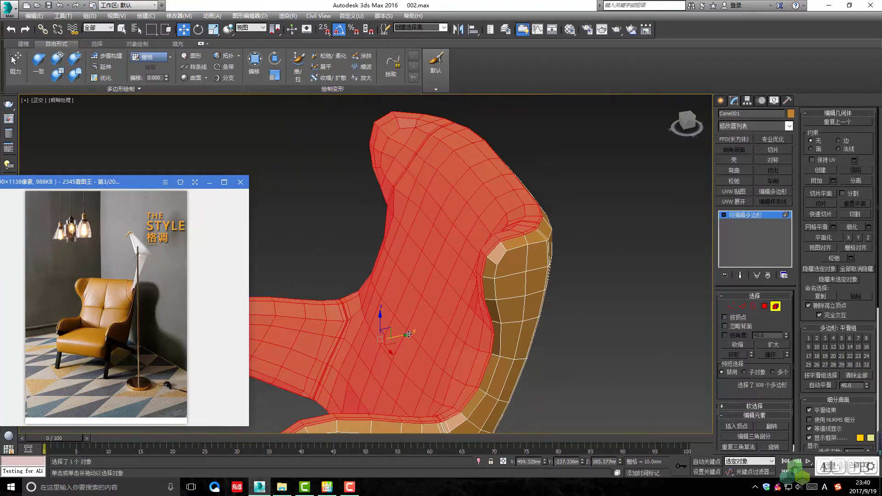
{"action": "scroll", "coordinate": [374, 315], "scroll_direction": "down", "scroll_amount": 2}
{"action": "mouse_move", "coordinate": [374, 315]}
{"action": "middle_mouse_down", "text": "alt"}
{"action": "mouse_move", "coordinate": [364, 335]}
{"action": "mouse_move", "coordinate": [331, 350]}
{"action": "middle_mouse_up", "text": "alt"}
{"action": "scroll", "coordinate": [515, 283], "scroll_direction": "up", "scroll_amount": 3}
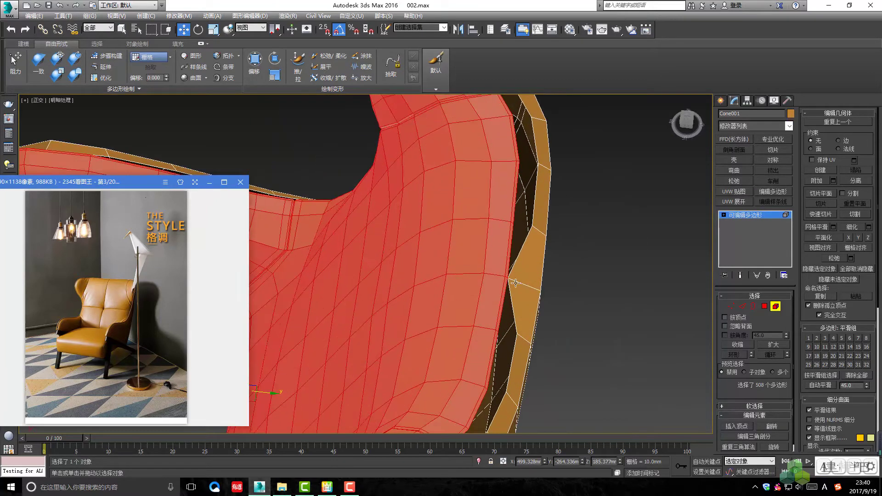
{"action": "left_click_drag", "start_coordinate": [515, 283], "coordinate": [523, 283]}
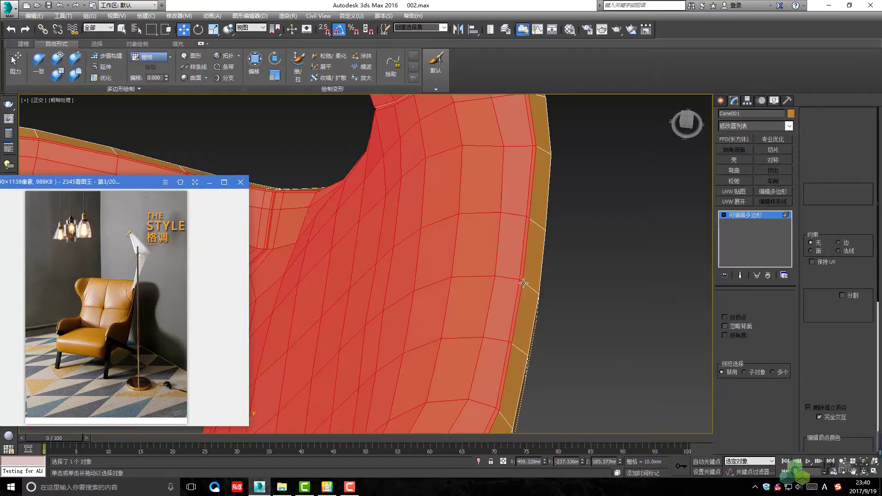
{"action": "key", "text": "1"}
{"action": "middle_click_drag", "start_coordinate": [527, 292], "coordinate": [533, 273], "text": "alt"}
{"action": "scroll", "coordinate": [522, 289], "scroll_direction": "up", "scroll_amount": 2}
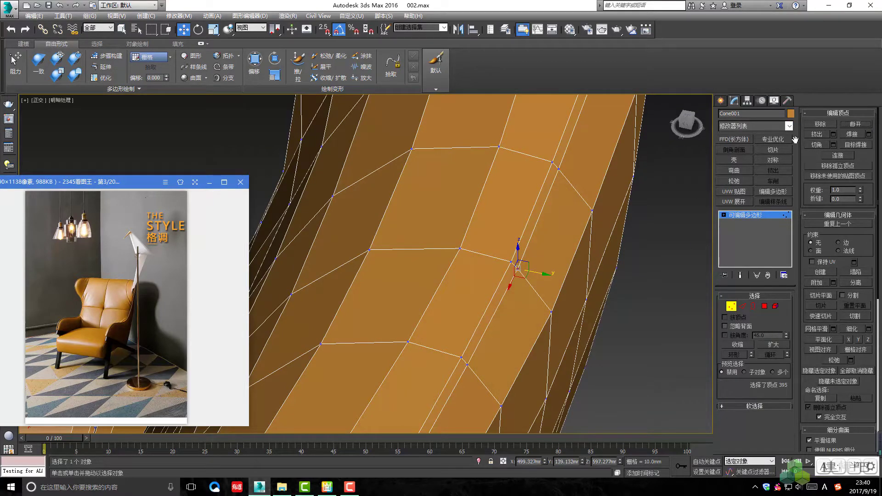
{"action": "scroll", "coordinate": [472, 243], "scroll_direction": "down", "scroll_amount": 3}
- Select the inner cushion element to detach as 对象001
{"action": "key", "text": "5"}
{"action": "key", "text": "q"}
{"action": "left_click", "coordinate": [473, 248]}
{"action": "scroll", "coordinate": [473, 247], "scroll_direction": "down", "scroll_amount": 2}
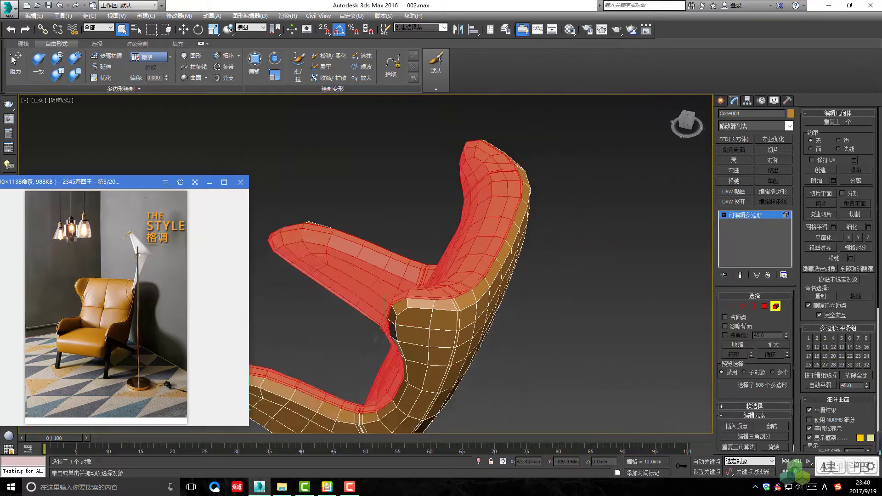
{"action": "scroll", "coordinate": [468, 253], "scroll_direction": "down", "scroll_amount": 1}
{"action": "key", "text": "w"}
{"action": "middle_click_drag", "start_coordinate": [402, 312], "coordinate": [458, 258], "text": "alt"}
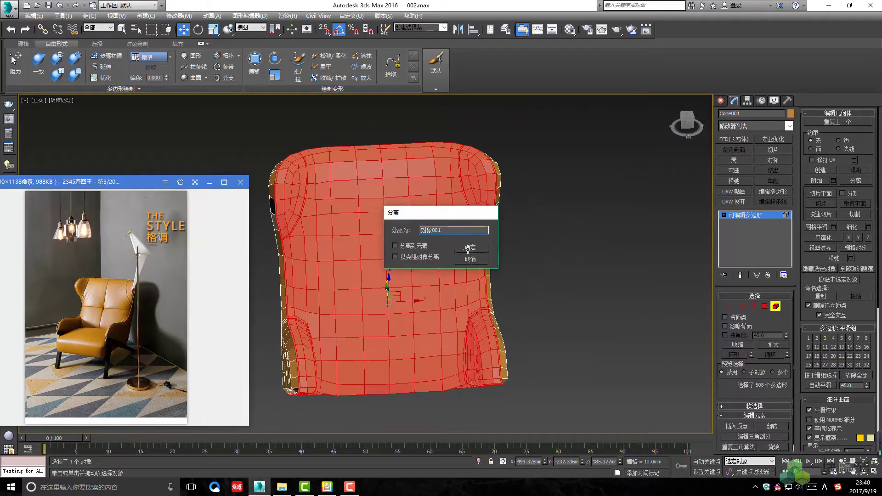
{"action": "left_click", "coordinate": [468, 248]}
{"action": "key", "text": "6"}
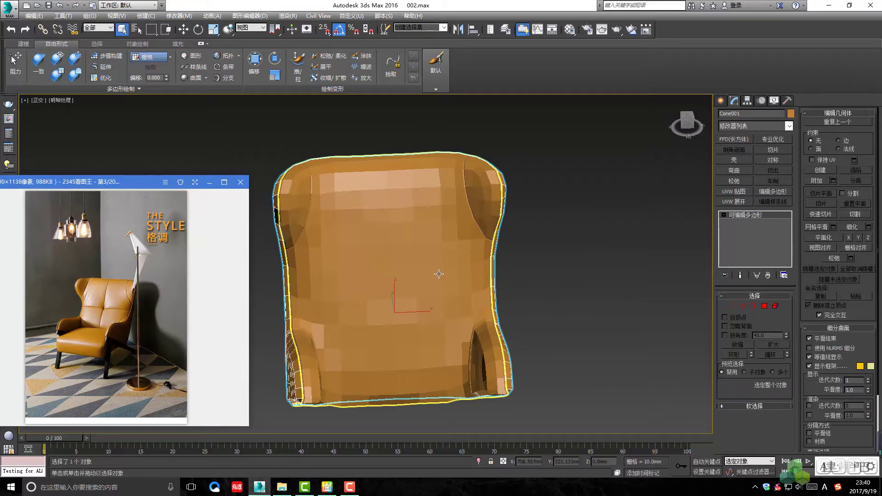
{"action": "left_click", "coordinate": [439, 274]}
{"action": "mouse_move", "coordinate": [439, 274]}
{"action": "middle_mouse_down", "text": "alt"}
{"action": "mouse_move", "coordinate": [448, 248]}
{"action": "mouse_move", "coordinate": [400, 227]}
{"action": "mouse_move", "coordinate": [435, 243]}
{"action": "mouse_move", "coordinate": [443, 339]}
{"action": "mouse_move", "coordinate": [403, 249]}
{"action": "mouse_move", "coordinate": [487, 227]}
{"action": "mouse_move", "coordinate": [471, 248]}
{"action": "mouse_move", "coordinate": [461, 222]}
{"action": "mouse_move", "coordinate": [469, 237]}
{"action": "mouse_move", "coordinate": [482, 218]}
{"action": "middle_mouse_up", "text": "alt"}
{"action": "scroll", "coordinate": [445, 239], "scroll_direction": "up", "scroll_amount": 2}
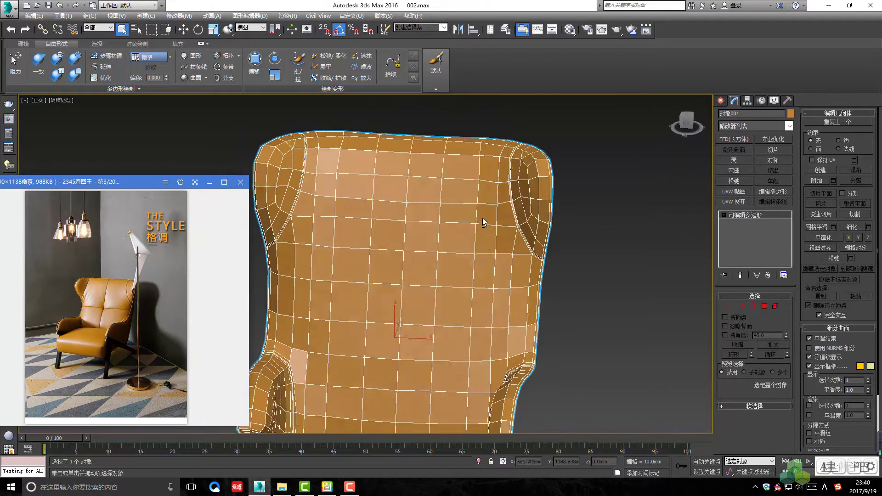
{"action": "scroll", "coordinate": [478, 207], "scroll_direction": "down", "scroll_amount": 2}
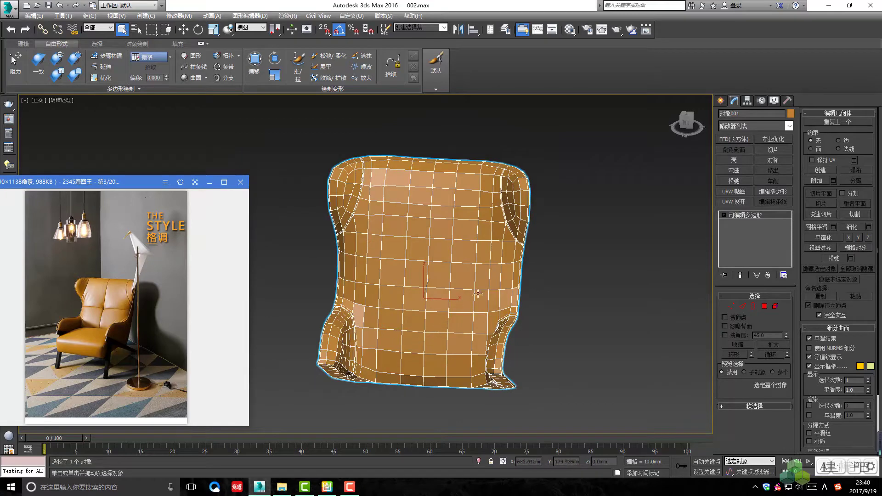
{"action": "middle_click_drag", "start_coordinate": [478, 293], "coordinate": [512, 281], "text": "alt"}
{"action": "key", "text": "f"}
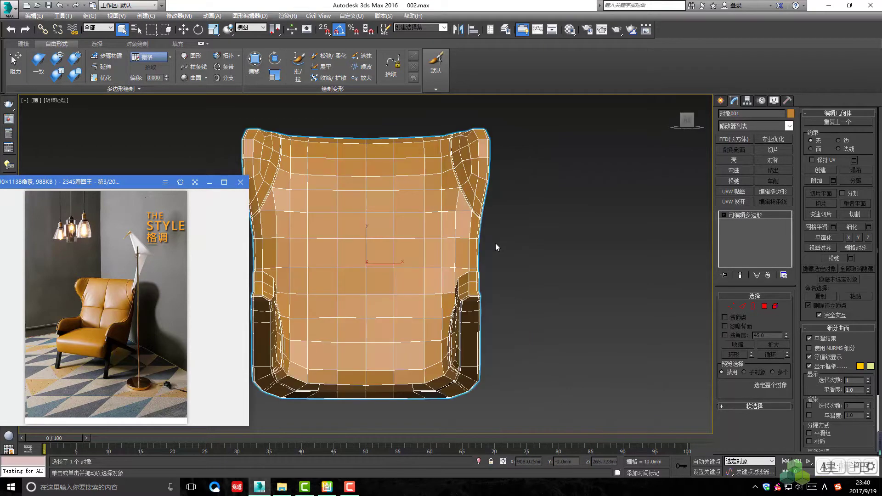
{"action": "middle_click_drag", "start_coordinate": [496, 243], "coordinate": [506, 263]}
{"action": "mouse_move", "coordinate": [468, 230]}
{"action": "middle_mouse_down", "text": "alt"}
{"action": "mouse_move", "coordinate": [452, 297]}
{"action": "mouse_move", "coordinate": [430, 251]}
{"action": "middle_mouse_up", "text": "alt"}
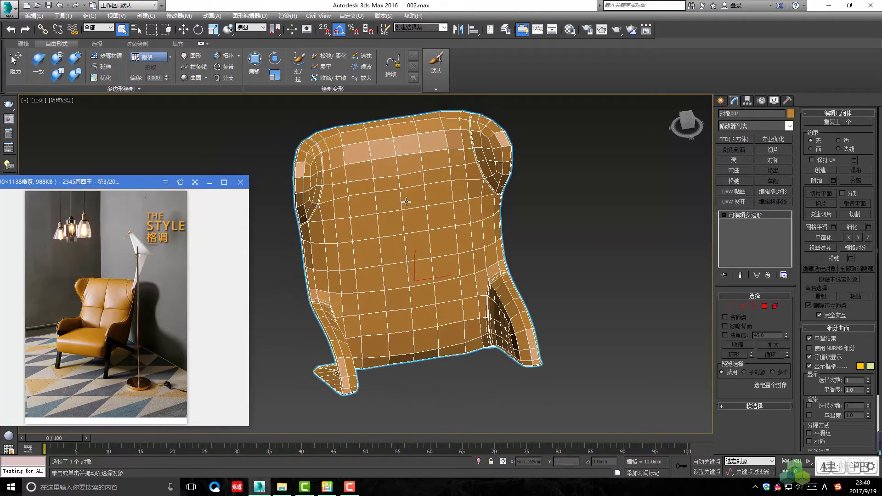
{"action": "middle_click_drag", "start_coordinate": [406, 202], "coordinate": [440, 258], "text": "alt"}
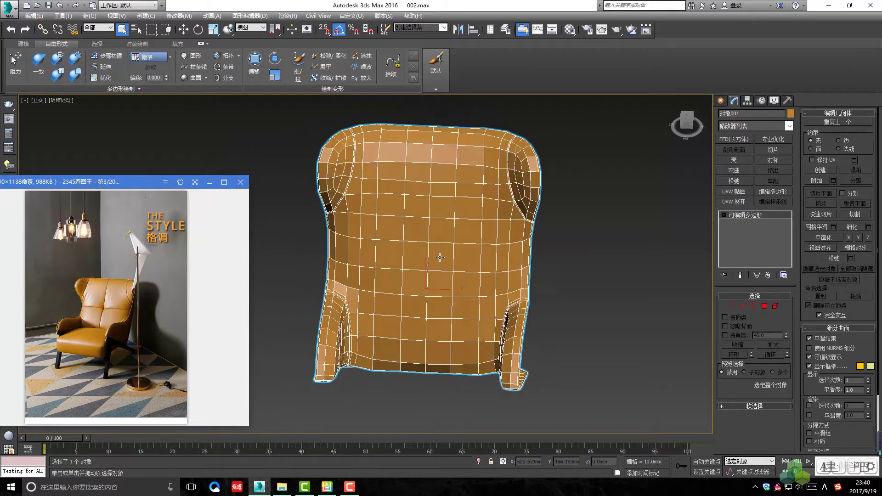
{"action": "left_click", "coordinate": [732, 184]}
{"action": "mouse_move", "coordinate": [641, 222]}
{"action": "middle_mouse_down", "text": "alt"}
{"action": "mouse_move", "coordinate": [593, 236]}
{"action": "mouse_move", "coordinate": [588, 265]}
{"action": "mouse_move", "coordinate": [570, 283]}
{"action": "mouse_move", "coordinate": [595, 259]}
{"action": "middle_mouse_up", "text": "alt"}
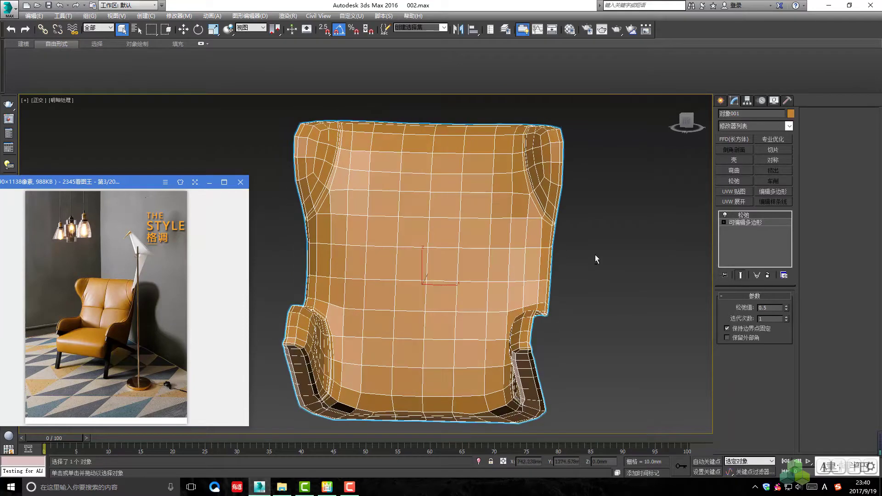
{"action": "left_click", "coordinate": [725, 214]}
{"action": "left_click", "coordinate": [725, 214]}
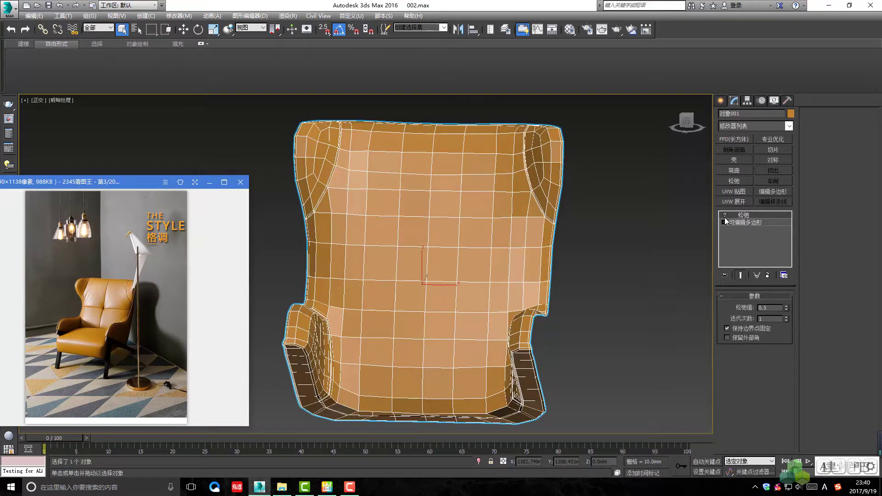
{"action": "left_click", "coordinate": [725, 214]}
{"action": "left_click", "coordinate": [725, 214]}
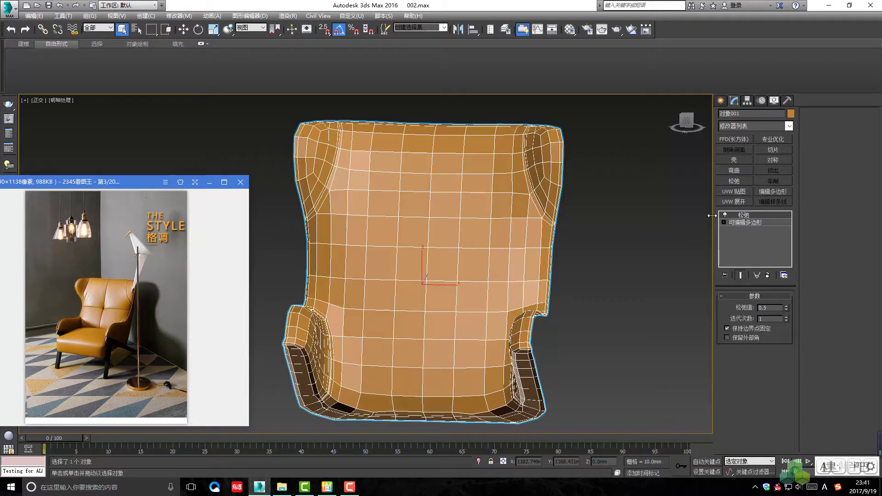
{"action": "mouse_move", "coordinate": [461, 247]}
{"action": "middle_mouse_down", "text": "alt"}
{"action": "mouse_move", "coordinate": [479, 257]}
{"action": "mouse_move", "coordinate": [525, 240]}
{"action": "mouse_move", "coordinate": [505, 262]}
{"action": "mouse_move", "coordinate": [486, 275]}
{"action": "mouse_move", "coordinate": [440, 216]}
{"action": "mouse_move", "coordinate": [498, 217]}
{"action": "mouse_move", "coordinate": [481, 225]}
{"action": "mouse_move", "coordinate": [530, 227]}
{"action": "mouse_move", "coordinate": [505, 258]}
{"action": "mouse_move", "coordinate": [514, 262]}
{"action": "middle_mouse_up", "text": "alt"}
{"action": "scroll", "coordinate": [500, 198], "scroll_direction": "up", "scroll_amount": 2}
{"action": "key", "text": "ctrl+z"}
{"action": "scroll", "coordinate": [462, 271], "scroll_direction": "down", "scroll_amount": 2}
{"action": "middle_click_drag", "start_coordinate": [462, 272], "coordinate": [452, 240], "text": "alt"}
{"action": "scroll", "coordinate": [452, 241], "scroll_direction": "up", "scroll_amount": 3}
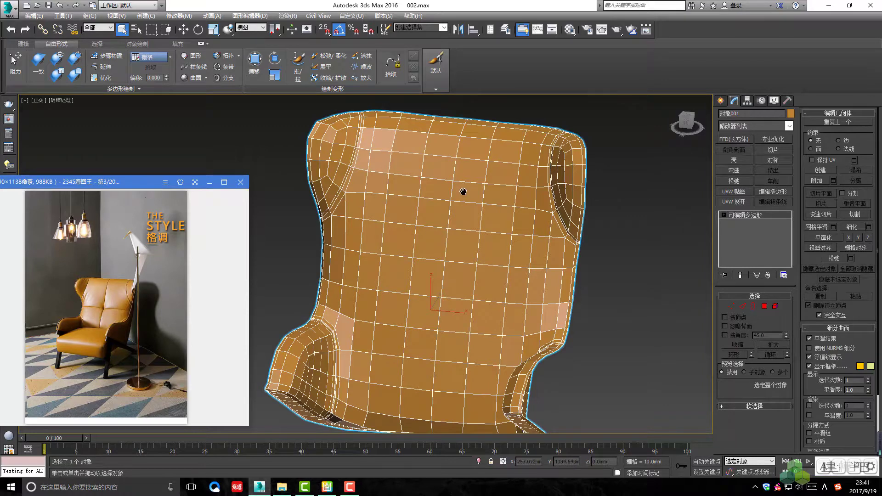
{"action": "mouse_move", "coordinate": [463, 192]}
{"action": "middle_mouse_down"}
{"action": "mouse_move", "coordinate": [451, 231]}
{"action": "mouse_move", "coordinate": [505, 229]}
{"action": "middle_mouse_up"}
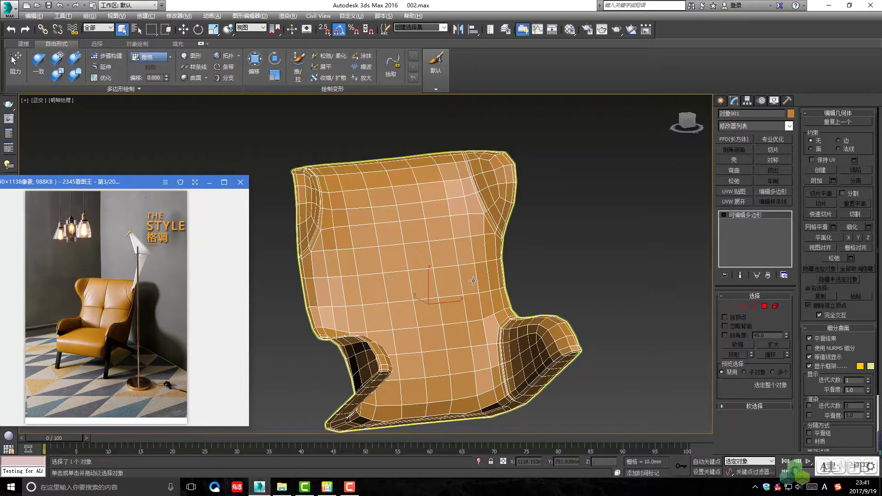
- Preview the shell with TurboSmooth from the front, then undo the smoothing
{"action": "mouse_move", "coordinate": [473, 281]}
{"action": "middle_mouse_down", "text": "alt"}
{"action": "mouse_move", "coordinate": [470, 270]}
{"action": "mouse_move", "coordinate": [519, 232]}
{"action": "middle_mouse_up", "text": "alt"}
{"action": "key", "text": "ctrl+t"}
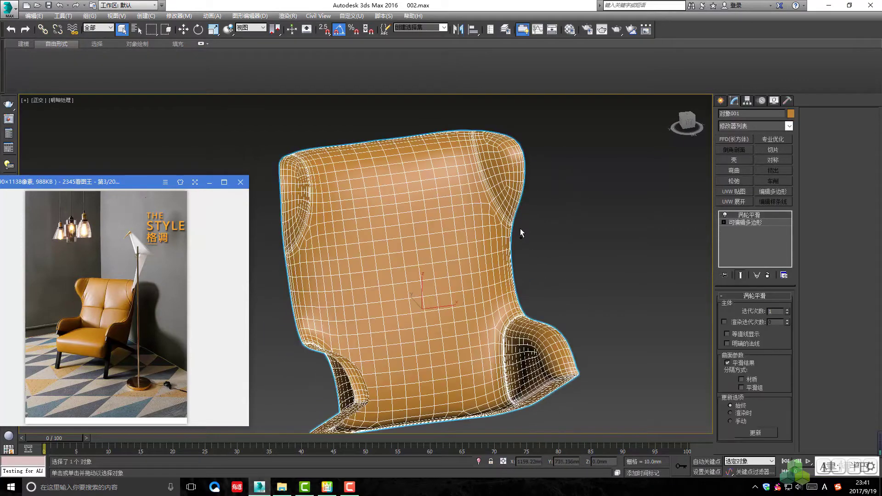
{"action": "key", "text": "ctrl+z"}
- Orbit to a side profile and deselect to show the whole chair scene
{"action": "scroll", "coordinate": [520, 227], "scroll_direction": "up", "scroll_amount": 3}
{"action": "scroll", "coordinate": [520, 228], "scroll_direction": "up", "scroll_amount": 2}
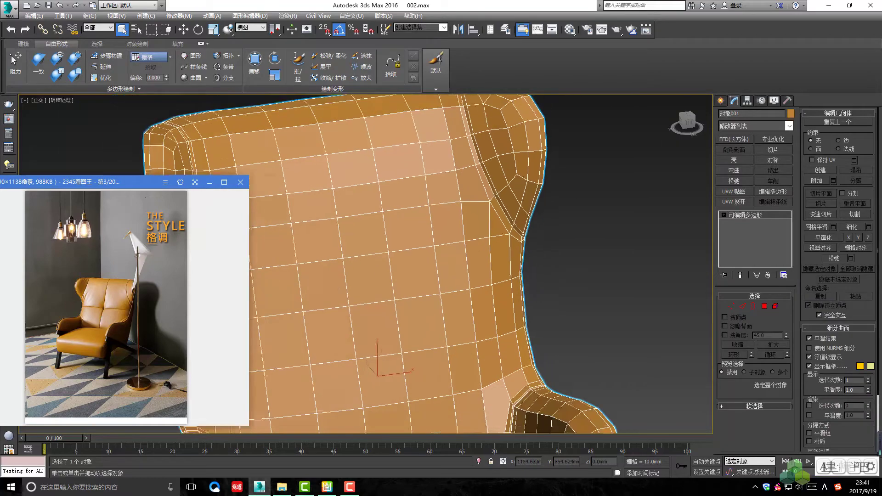
{"action": "middle_click_drag", "start_coordinate": [520, 227], "coordinate": [528, 220], "text": "alt"}
{"action": "scroll", "coordinate": [641, 199], "scroll_direction": "down", "scroll_amount": 5}
{"action": "mouse_move", "coordinate": [640, 198]}
{"action": "middle_mouse_down", "text": "alt"}
{"action": "mouse_move", "coordinate": [420, 252]}
{"action": "mouse_move", "coordinate": [394, 247]}
{"action": "mouse_move", "coordinate": [500, 251]}
{"action": "mouse_move", "coordinate": [473, 262]}
{"action": "mouse_move", "coordinate": [443, 250]}
{"action": "mouse_move", "coordinate": [523, 225]}
{"action": "mouse_move", "coordinate": [506, 230]}
{"action": "middle_mouse_up", "text": "alt"}
{"action": "left_click", "coordinate": [523, 225]}
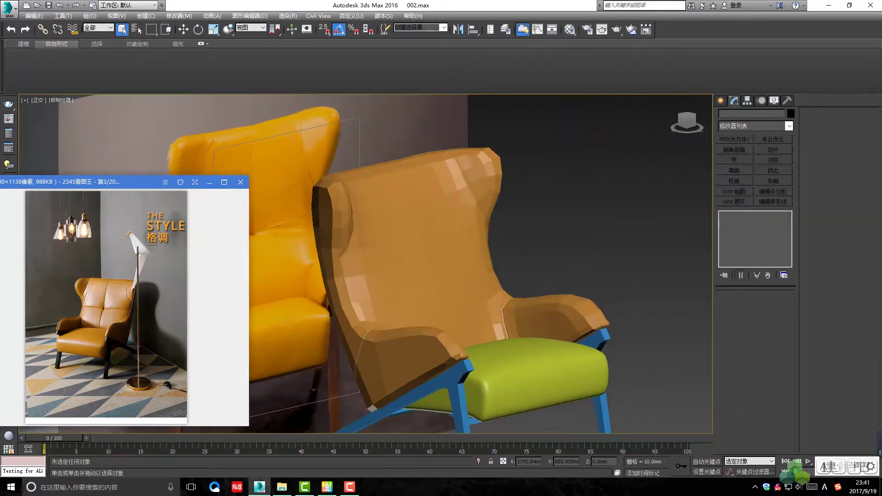
{"action": "left_click", "coordinate": [456, 260]}
{"action": "mouse_move", "coordinate": [457, 260]}
{"action": "middle_mouse_down", "text": "alt"}
{"action": "mouse_move", "coordinate": [386, 267]}
{"action": "mouse_move", "coordinate": [483, 280]}
{"action": "mouse_move", "coordinate": [487, 265]}
{"action": "middle_mouse_up", "text": "alt"}
{"action": "mouse_move", "coordinate": [540, 262]}
{"action": "middle_mouse_down", "text": "alt"}
{"action": "mouse_move", "coordinate": [486, 245]}
{"action": "mouse_move", "coordinate": [421, 144]}
{"action": "middle_mouse_up", "text": "alt"}
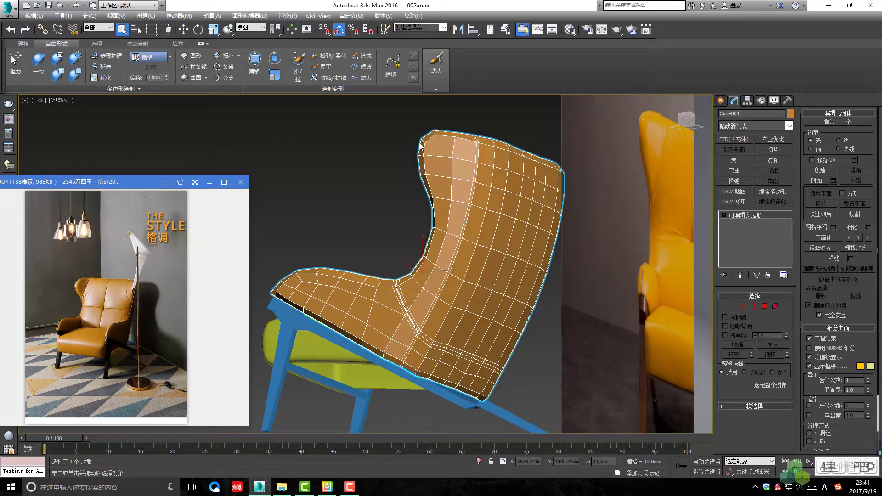
{"action": "left_click", "coordinate": [735, 178]}
{"action": "middle_click_drag", "start_coordinate": [565, 261], "coordinate": [536, 255], "text": "alt"}
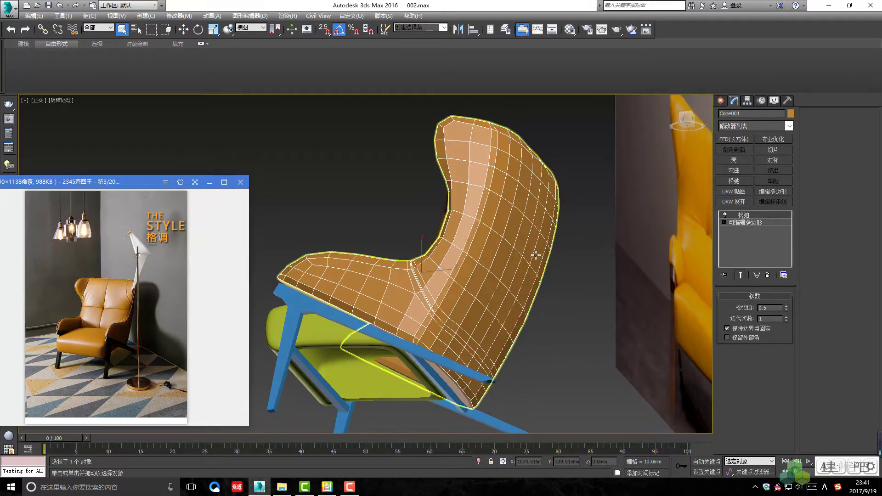
{"action": "scroll", "coordinate": [519, 276], "scroll_direction": "up", "scroll_amount": 2}
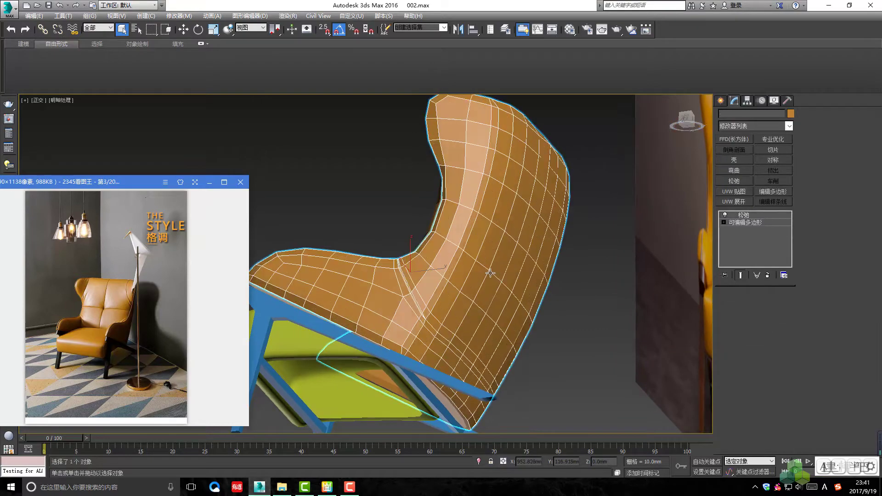
{"action": "mouse_move", "coordinate": [438, 314]}
{"action": "middle_mouse_down", "text": "alt"}
{"action": "mouse_move", "coordinate": [484, 341]}
{"action": "mouse_move", "coordinate": [543, 329]}
{"action": "mouse_move", "coordinate": [526, 302]}
{"action": "mouse_move", "coordinate": [531, 284]}
{"action": "middle_mouse_up", "text": "alt"}
{"action": "scroll", "coordinate": [501, 271], "scroll_direction": "up", "scroll_amount": 2}
- Undo the outer shell's relax and isolate the two chair shells
{"action": "key", "text": "ctrl+z"}
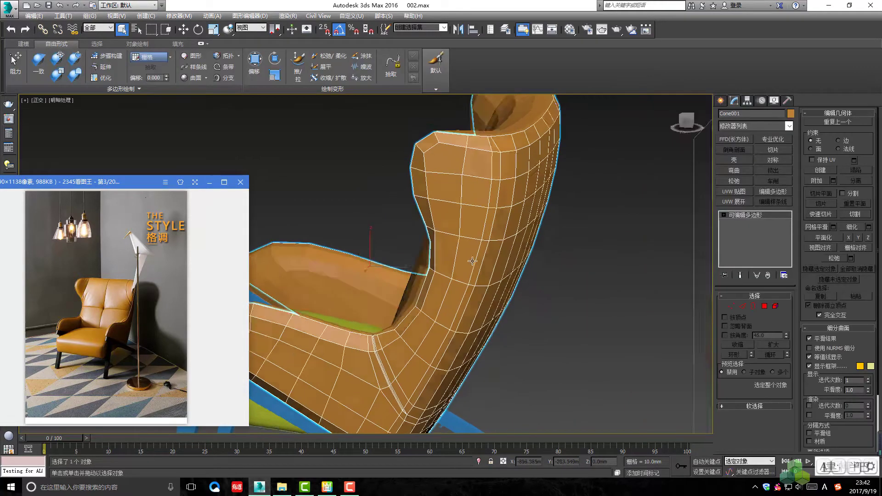
{"action": "scroll", "coordinate": [472, 261], "scroll_direction": "down", "scroll_amount": 3}
{"action": "scroll", "coordinate": [505, 248], "scroll_direction": "down", "scroll_amount": 3}
{"action": "left_click", "coordinate": [575, 232], "text": "ctrl"}
{"action": "key", "text": "alt+q"}
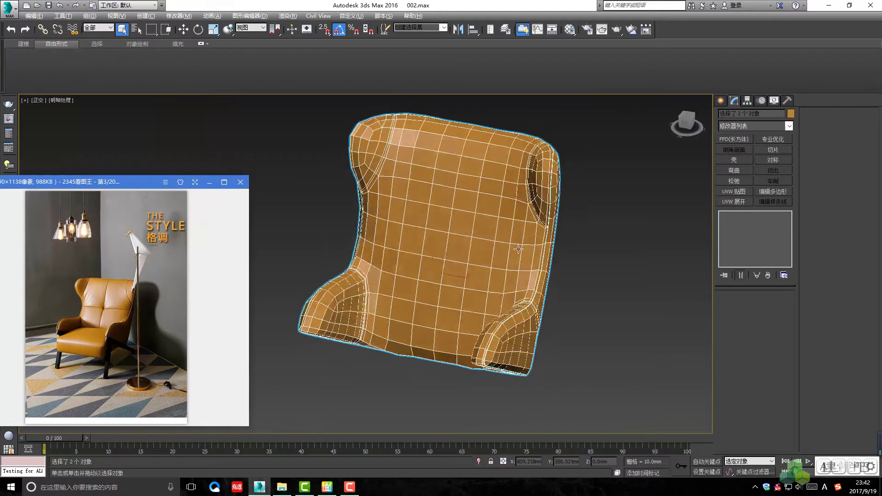
{"action": "left_click", "coordinate": [581, 245]}
- Select the inner cushion shell 对象001 from a frontal view of the back
{"action": "scroll", "coordinate": [557, 235], "scroll_direction": "up", "scroll_amount": 2}
{"action": "left_click", "coordinate": [554, 240]}
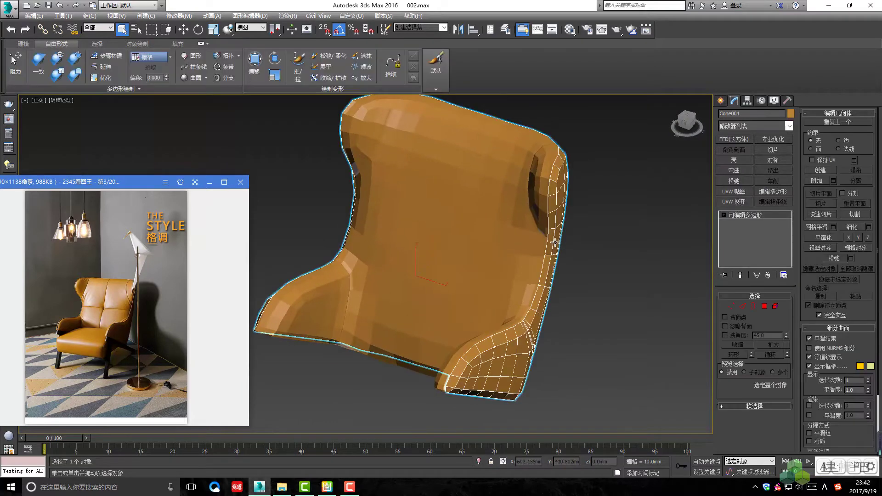
{"action": "middle_click_drag", "start_coordinate": [555, 240], "coordinate": [501, 243], "text": "alt"}
{"action": "scroll", "coordinate": [514, 265], "scroll_direction": "up", "scroll_amount": 2}
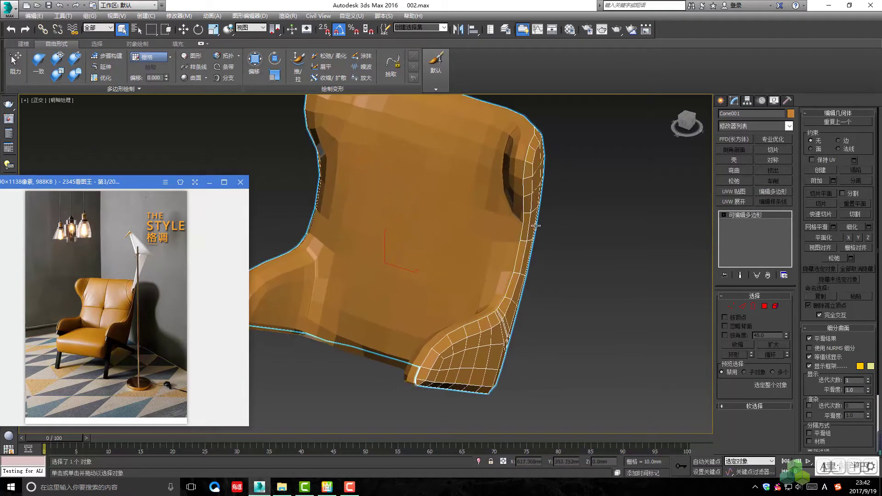
{"action": "scroll", "coordinate": [523, 215], "scroll_direction": "up", "scroll_amount": 1}
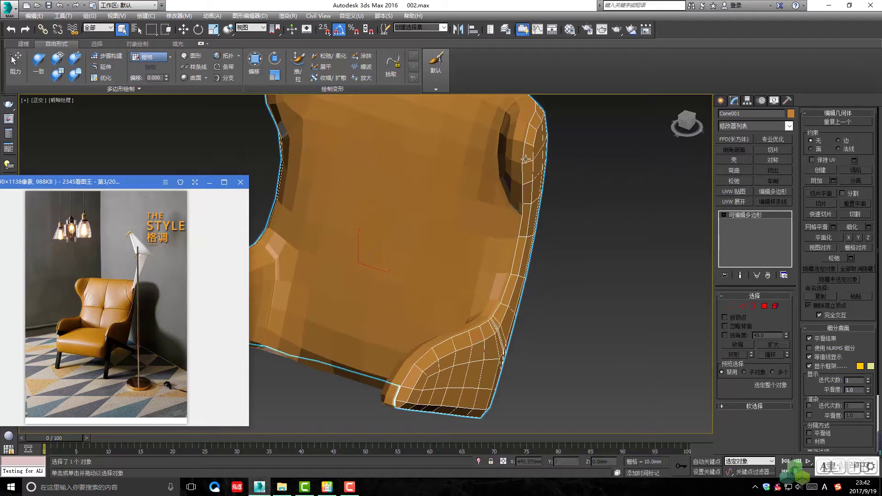
{"action": "middle_click_drag", "start_coordinate": [447, 330], "coordinate": [459, 329], "text": "alt"}
{"action": "left_click", "coordinate": [459, 329]}
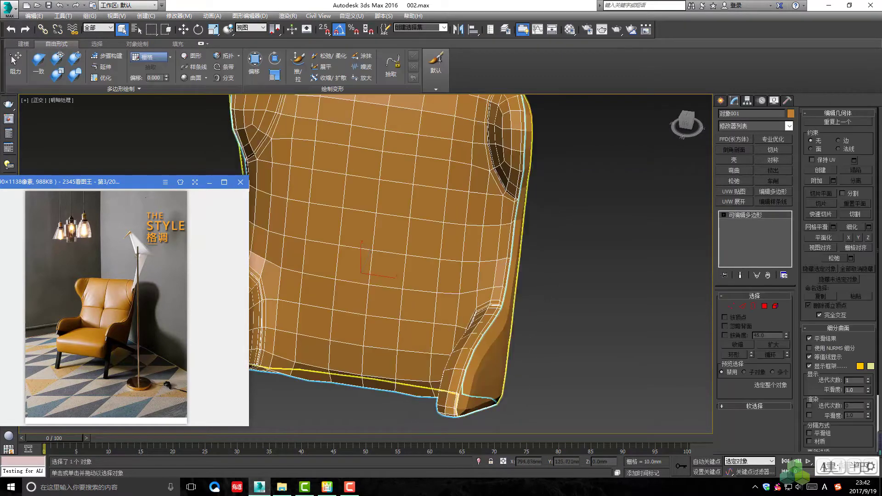
{"action": "scroll", "coordinate": [515, 256], "scroll_direction": "up", "scroll_amount": 2}
{"action": "scroll", "coordinate": [510, 248], "scroll_direction": "up", "scroll_amount": 2}
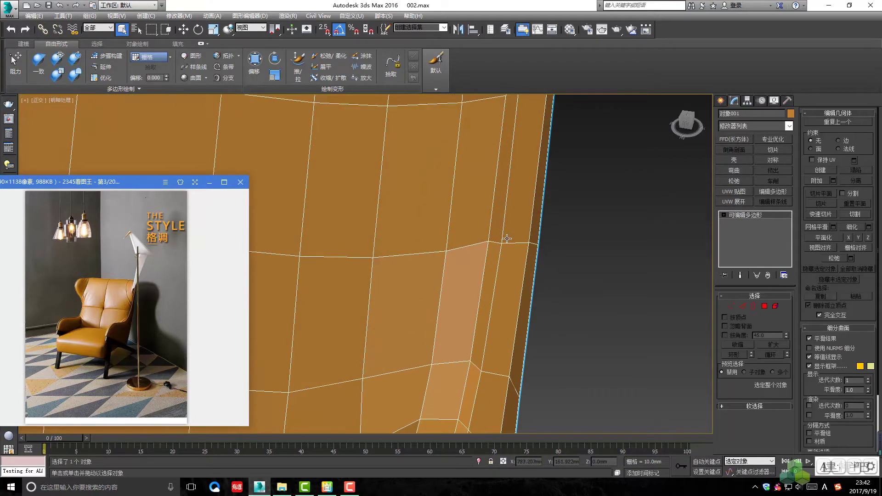
{"action": "mouse_move", "coordinate": [507, 239]}
{"action": "middle_mouse_down", "text": "alt"}
{"action": "mouse_move", "coordinate": [508, 292]}
{"action": "mouse_move", "coordinate": [491, 323]}
{"action": "mouse_move", "coordinate": [498, 256]}
{"action": "middle_mouse_up", "text": "alt"}
- Select the edge loop along the shell's lower curve
{"action": "key", "text": "2"}
{"action": "double_click", "coordinate": [509, 292]}
{"action": "scroll", "coordinate": [492, 322], "scroll_direction": "down", "scroll_amount": 2}
{"action": "scroll", "coordinate": [478, 298], "scroll_direction": "down", "scroll_amount": 3}
{"action": "scroll", "coordinate": [498, 256], "scroll_direction": "up", "scroll_amount": 4}
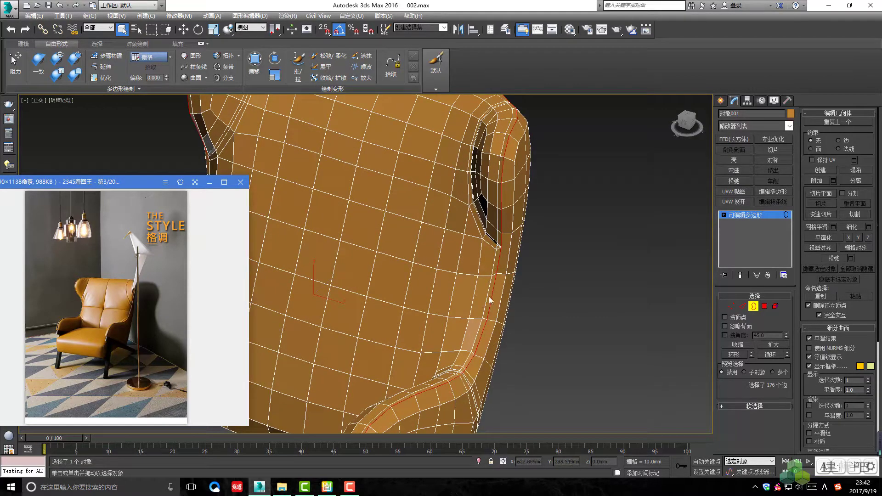
{"action": "scroll", "coordinate": [493, 270], "scroll_direction": "down", "scroll_amount": 3}
- Weld all of 对象001's vertices within 0.1mm, reducing 869 to 781
{"action": "key", "text": "1"}
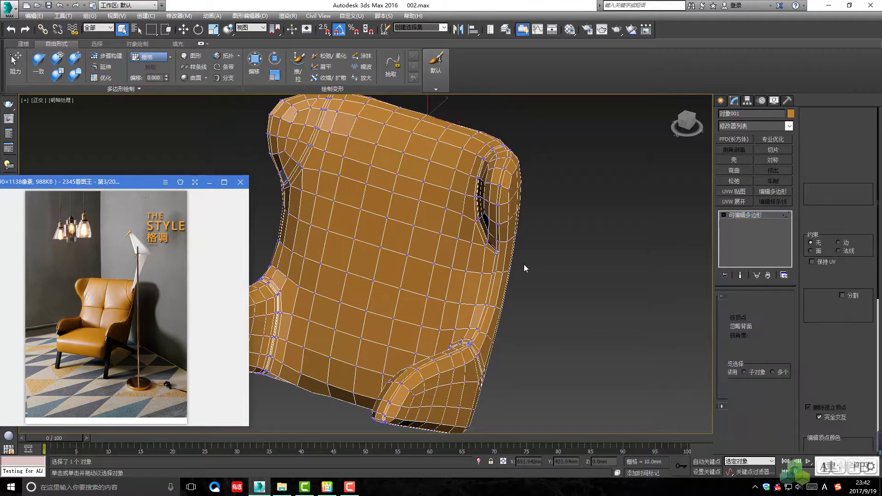
{"action": "scroll", "coordinate": [521, 267], "scroll_direction": "up", "scroll_amount": 4}
{"action": "key", "text": "ctrl+s"}
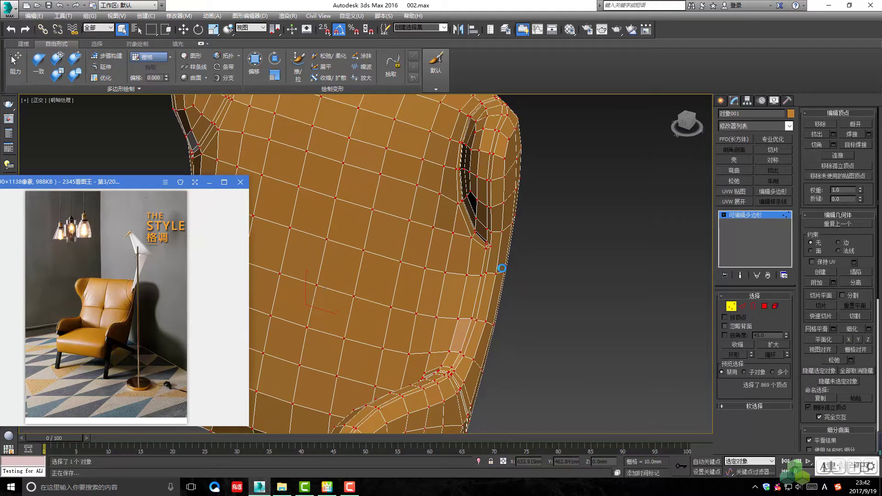
{"action": "scroll", "coordinate": [500, 290], "scroll_direction": "up", "scroll_amount": 2}
{"action": "scroll", "coordinate": [514, 276], "scroll_direction": "up", "scroll_amount": 2}
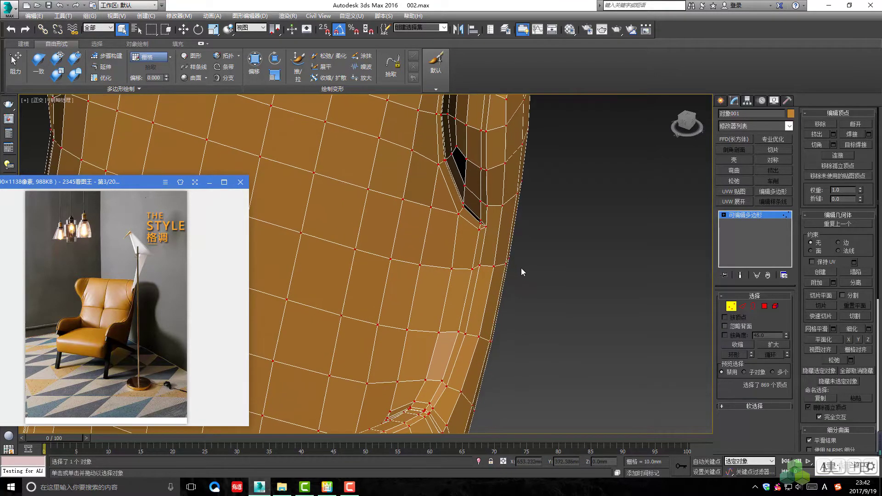
{"action": "right_click", "coordinate": [519, 269]}
{"action": "left_click", "coordinate": [434, 321]}
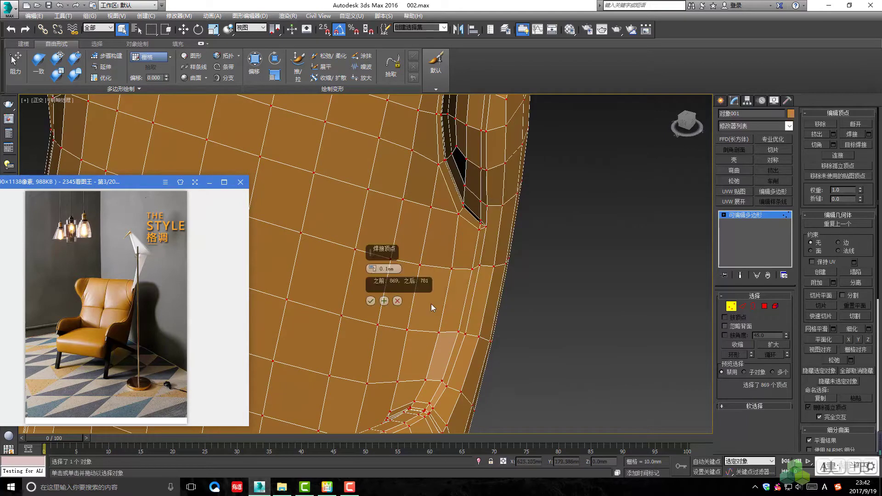
{"action": "left_click", "coordinate": [370, 301]}
{"action": "scroll", "coordinate": [420, 295], "scroll_direction": "down", "scroll_amount": 3}
- Clear the edge selection, preview the shell smoothed, then undo the preview
{"action": "key", "text": "2"}
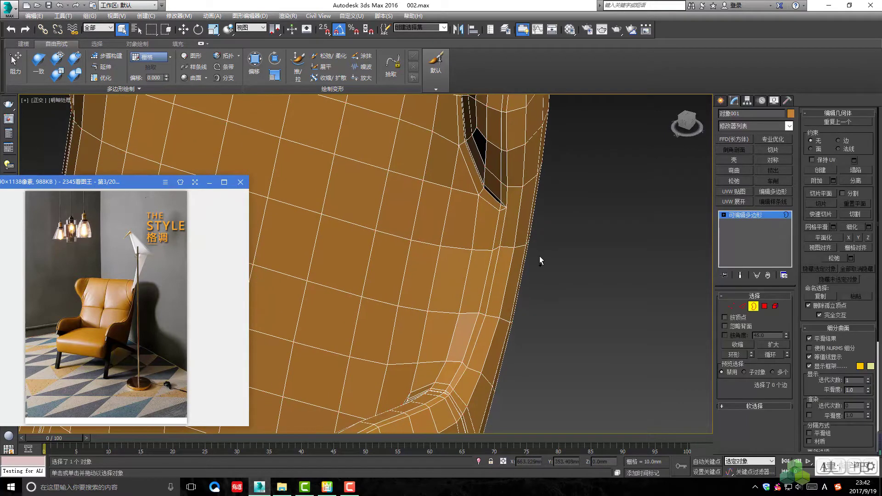
{"action": "key", "text": "z"}
{"action": "mouse_move", "coordinate": [539, 256]}
{"action": "middle_mouse_down", "text": "alt"}
{"action": "mouse_move", "coordinate": [561, 248]}
{"action": "mouse_move", "coordinate": [549, 243]}
{"action": "mouse_move", "coordinate": [547, 255]}
{"action": "mouse_move", "coordinate": [519, 269]}
{"action": "middle_mouse_up", "text": "alt"}
{"action": "key", "text": "ctrl+q"}
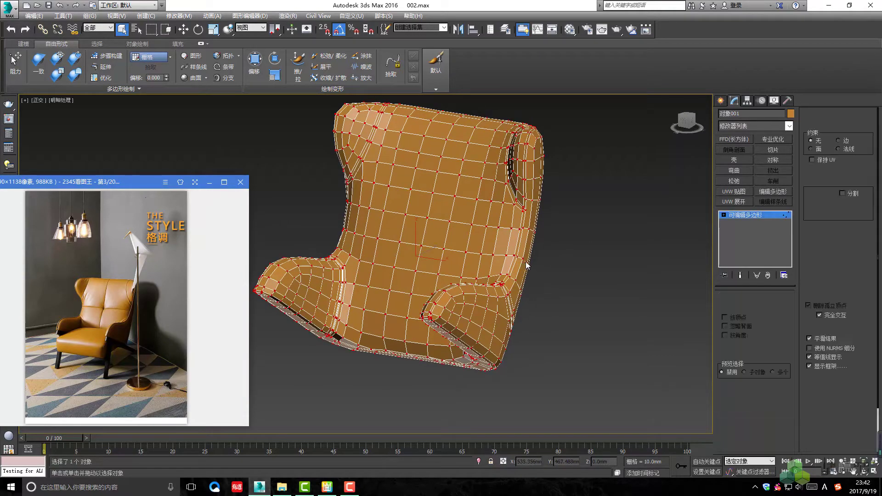
{"action": "scroll", "coordinate": [546, 246], "scroll_direction": "up", "scroll_amount": 3}
{"action": "key", "text": "ctrl+z"}
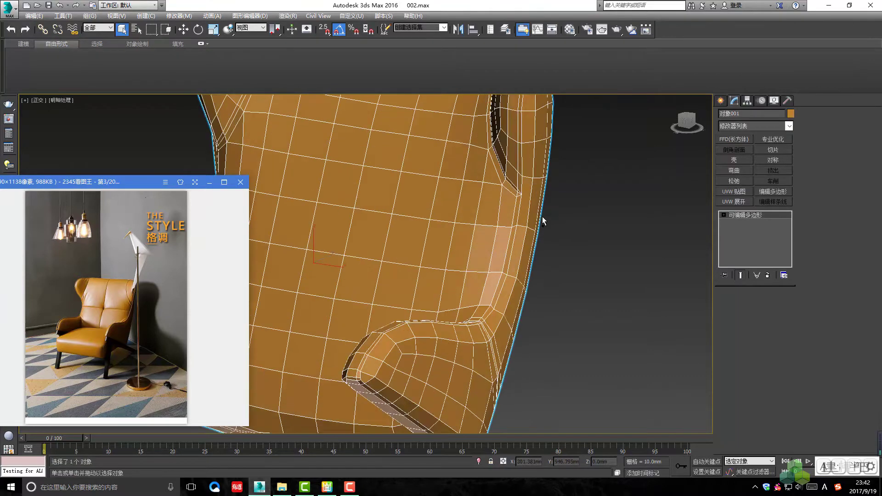
{"action": "scroll", "coordinate": [542, 216], "scroll_direction": "down", "scroll_amount": 2}
- Apply TurboSmooth to 对象001, inspect the result, and reselect the shell
{"action": "mouse_move", "coordinate": [515, 236]}
{"action": "middle_mouse_down", "text": "alt"}
{"action": "mouse_move", "coordinate": [528, 252]}
{"action": "mouse_move", "coordinate": [518, 263]}
{"action": "middle_mouse_up", "text": "alt"}
{"action": "key", "text": "ctrl+q"}
{"action": "left_click", "coordinate": [518, 263]}
{"action": "scroll", "coordinate": [474, 288], "scroll_direction": "up", "scroll_amount": 2}
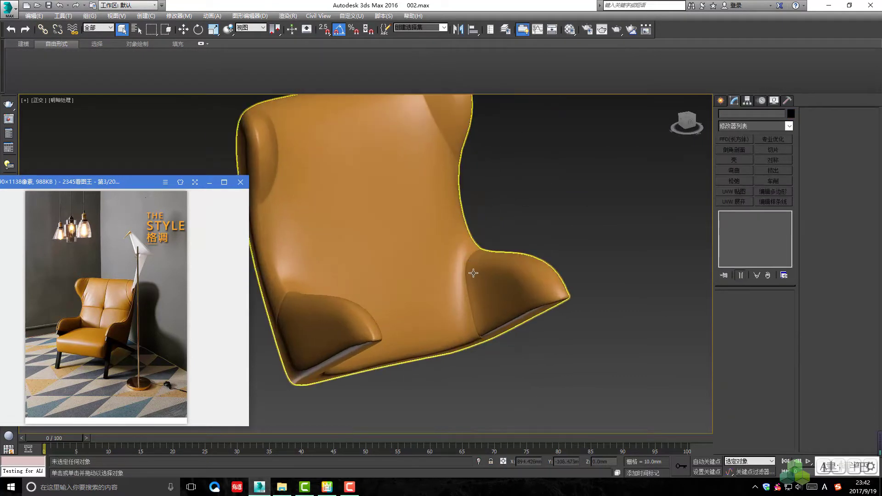
{"action": "scroll", "coordinate": [504, 332], "scroll_direction": "down", "scroll_amount": 2}
{"action": "left_click", "coordinate": [487, 294]}
{"action": "middle_click_drag", "start_coordinate": [471, 257], "coordinate": [489, 321]}
{"action": "left_click", "coordinate": [438, 143]}
{"action": "scroll", "coordinate": [439, 143], "scroll_direction": "up", "scroll_amount": 3}
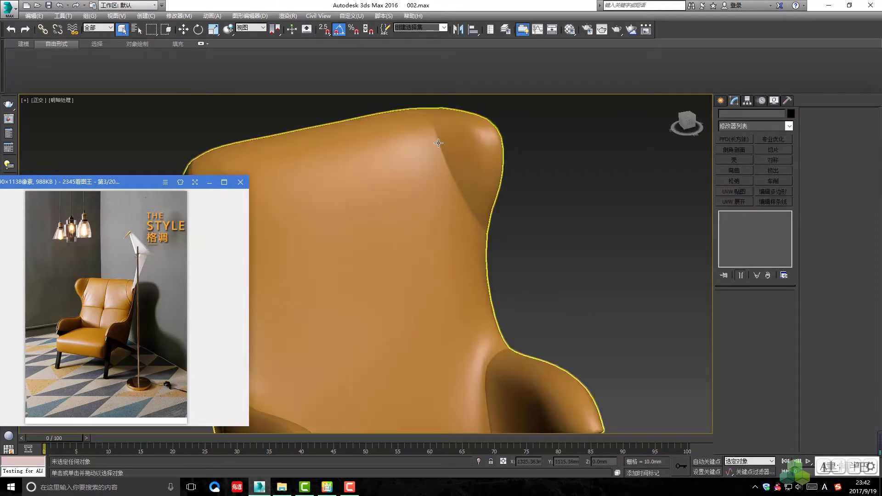
{"action": "left_click", "coordinate": [456, 179]}
- Move the vertex where the inner groove meets the right wing
{"action": "key", "text": "1"}
{"action": "scroll", "coordinate": [460, 195], "scroll_direction": "up", "scroll_amount": 1}
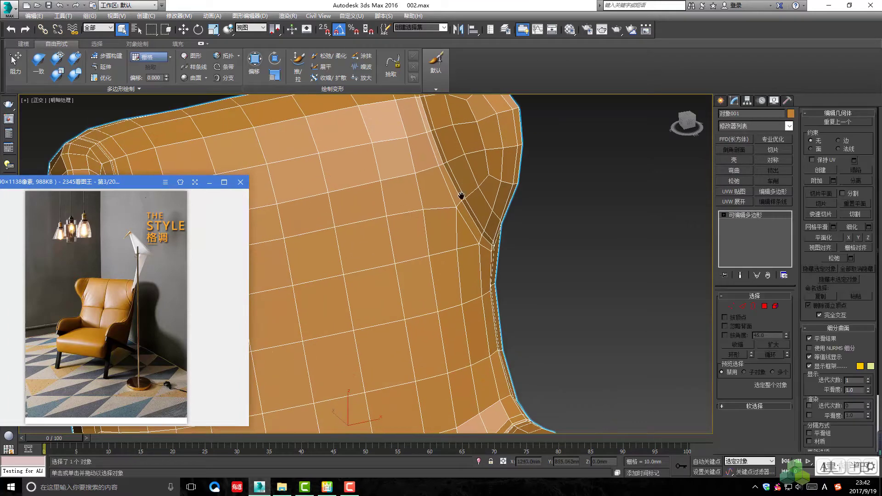
{"action": "scroll", "coordinate": [463, 207], "scroll_direction": "up", "scroll_amount": 2}
{"action": "scroll", "coordinate": [467, 231], "scroll_direction": "up", "scroll_amount": 2}
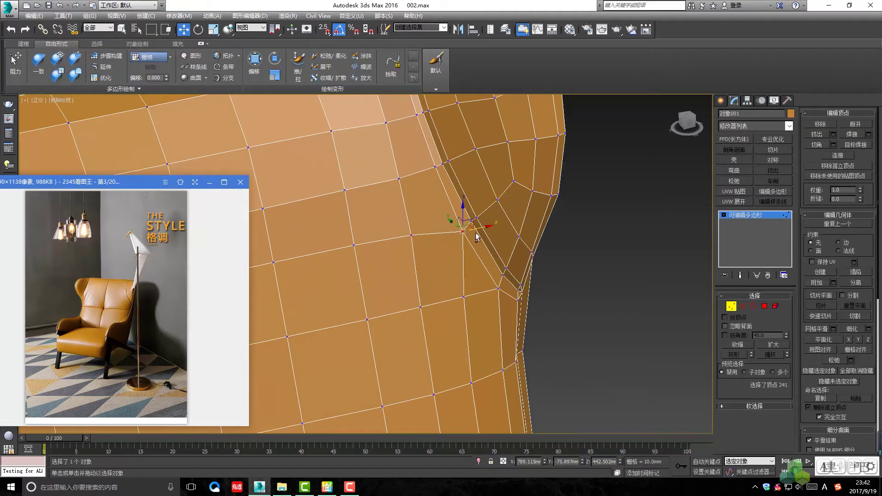
{"action": "mouse_move", "coordinate": [476, 238]}
{"action": "middle_mouse_down", "text": "alt"}
{"action": "mouse_move", "coordinate": [508, 261]}
{"action": "mouse_move", "coordinate": [490, 281]}
{"action": "mouse_move", "coordinate": [508, 284]}
{"action": "mouse_move", "coordinate": [457, 169]}
{"action": "middle_mouse_up", "text": "alt"}
- Select the wing groove edge loop, leaving out one edge
{"action": "key", "text": "2"}
{"action": "key", "text": "q"}
{"action": "double_click", "coordinate": [508, 284]}
{"action": "left_click", "coordinate": [517, 299], "text": "alt"}
{"action": "scroll", "coordinate": [517, 299], "scroll_direction": "down", "scroll_amount": 3}
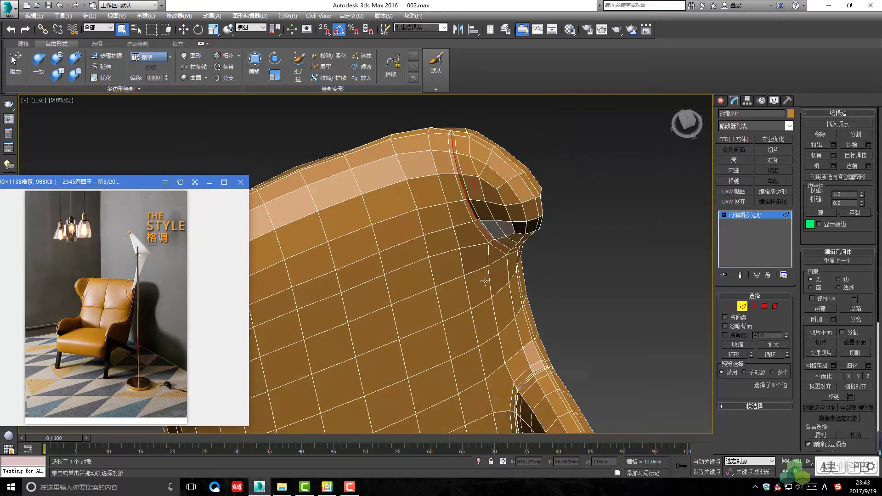
{"action": "scroll", "coordinate": [497, 236], "scroll_direction": "down", "scroll_amount": 3}
{"action": "middle_click_drag", "start_coordinate": [497, 236], "coordinate": [472, 177], "text": "alt"}
{"action": "scroll", "coordinate": [491, 213], "scroll_direction": "up", "scroll_amount": 3}
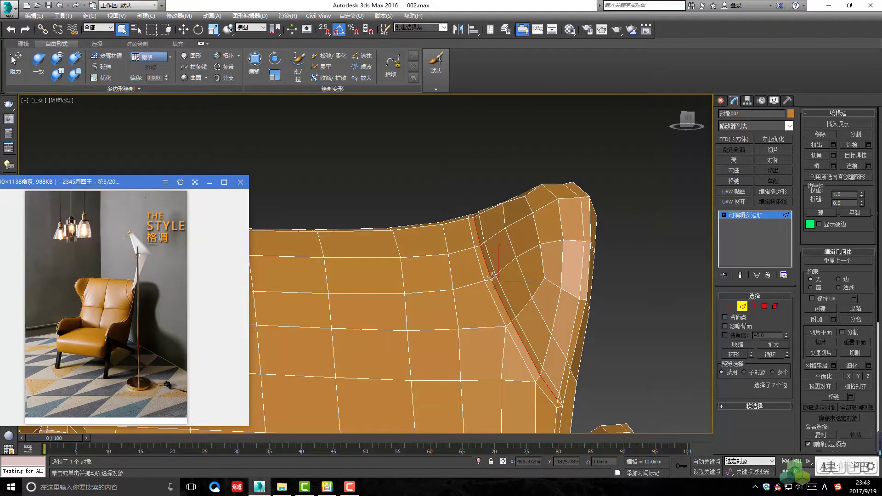
{"action": "mouse_move", "coordinate": [493, 276]}
{"action": "middle_mouse_down", "text": "alt"}
{"action": "mouse_move", "coordinate": [482, 287]}
{"action": "mouse_move", "coordinate": [486, 258]}
{"action": "mouse_move", "coordinate": [498, 275]}
{"action": "mouse_move", "coordinate": [492, 263]}
{"action": "mouse_move", "coordinate": [493, 333]}
{"action": "mouse_move", "coordinate": [476, 258]}
{"action": "mouse_move", "coordinate": [522, 332]}
{"action": "mouse_move", "coordinate": [463, 170]}
{"action": "mouse_move", "coordinate": [511, 226]}
{"action": "mouse_move", "coordinate": [460, 232]}
{"action": "mouse_move", "coordinate": [468, 220]}
{"action": "mouse_move", "coordinate": [511, 331]}
{"action": "middle_mouse_up", "text": "alt"}
- Move the lower groove edge near the wing bottom to tidy the seam
{"action": "key", "text": "w"}
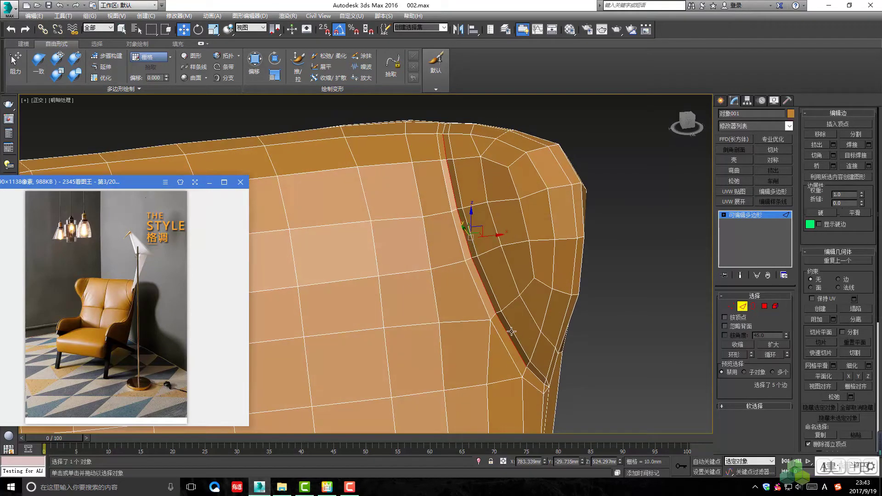
{"action": "middle_click_drag", "start_coordinate": [455, 235], "coordinate": [456, 267], "text": "alt"}
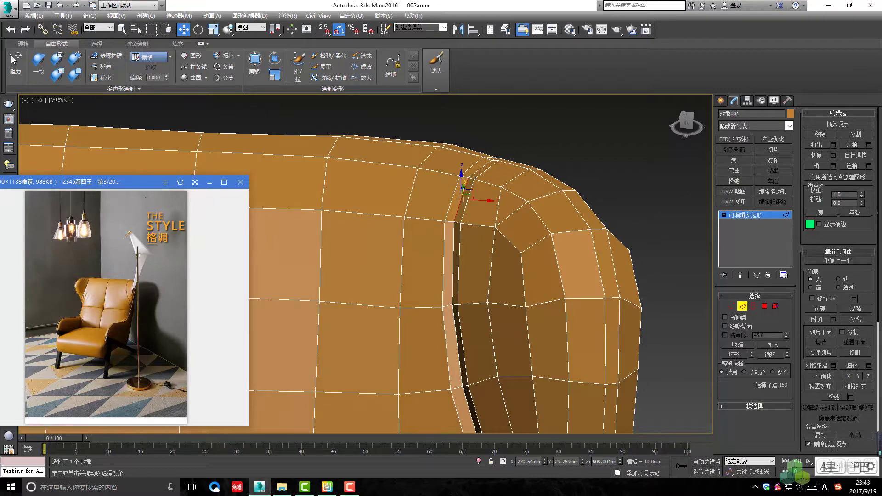
{"action": "middle_click_drag", "start_coordinate": [463, 186], "coordinate": [476, 170], "text": "alt"}
{"action": "key", "text": "q"}
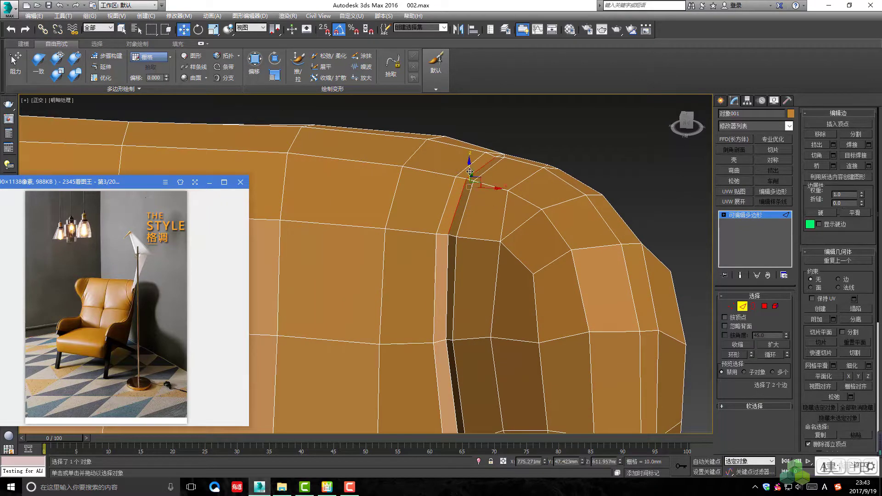
{"action": "scroll", "coordinate": [470, 174], "scroll_direction": "down", "scroll_amount": 3}
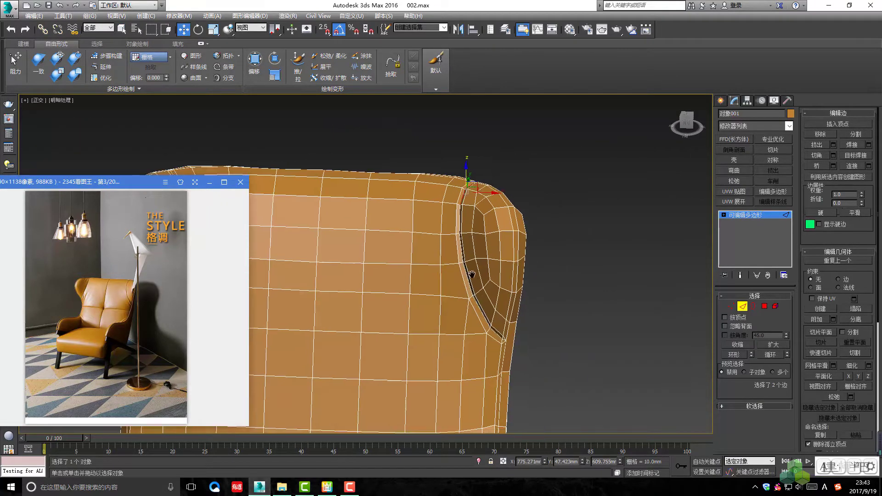
{"action": "scroll", "coordinate": [478, 238], "scroll_direction": "up", "scroll_amount": 6}
{"action": "scroll", "coordinate": [469, 270], "scroll_direction": "up", "scroll_amount": 1}
{"action": "key", "text": "q"}
{"action": "left_click", "coordinate": [471, 269]}
{"action": "key", "text": "w"}
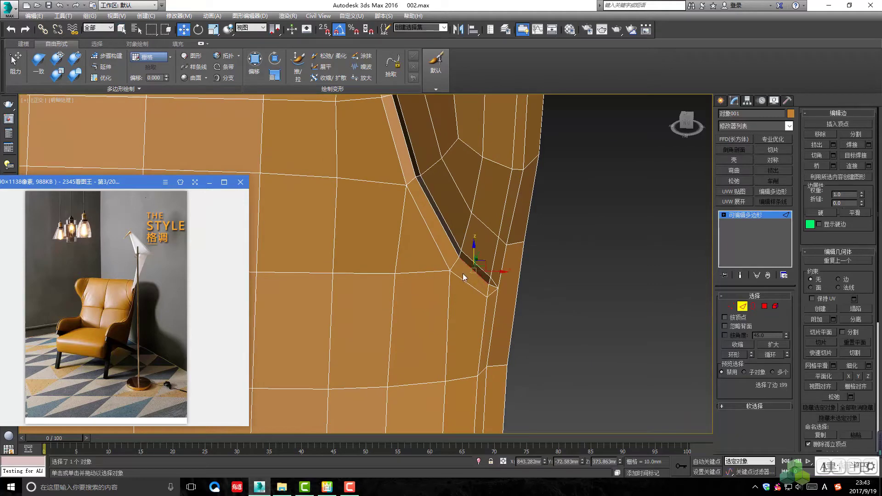
{"action": "middle_click_drag", "start_coordinate": [462, 274], "coordinate": [493, 266], "text": "alt"}
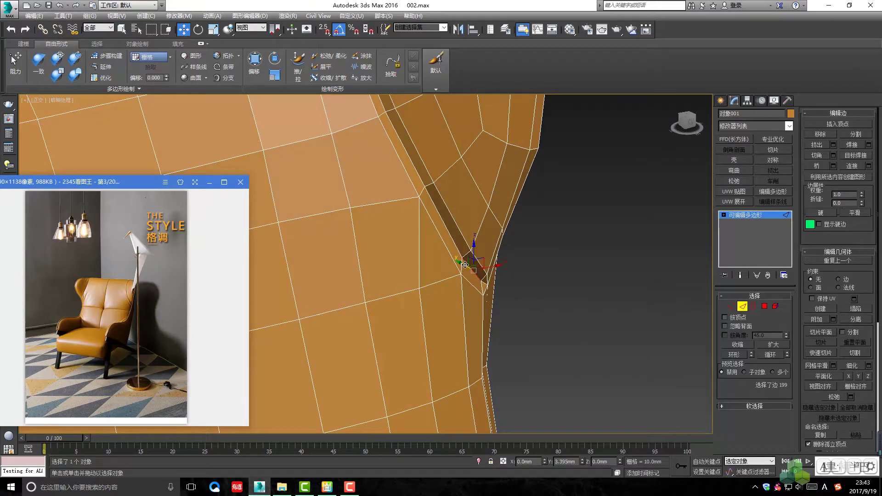
- Preview the chair shell with TurboSmooth applied
{"action": "scroll", "coordinate": [465, 265], "scroll_direction": "down", "scroll_amount": 1}
{"action": "scroll", "coordinate": [469, 268], "scroll_direction": "down", "scroll_amount": 2}
{"action": "scroll", "coordinate": [477, 278], "scroll_direction": "down", "scroll_amount": 3}
{"action": "scroll", "coordinate": [491, 293], "scroll_direction": "down", "scroll_amount": 1}
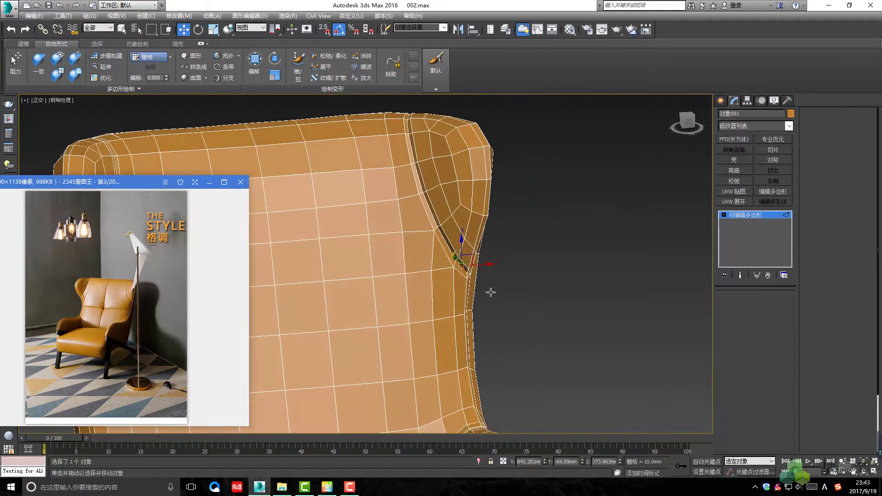
{"action": "key", "text": "ctrl+t"}
{"action": "scroll", "coordinate": [491, 285], "scroll_direction": "down", "scroll_amount": 2}
{"action": "scroll", "coordinate": [482, 280], "scroll_direction": "up", "scroll_amount": 2}
- Remove the smoothing preview and return to the editable poly mesh
{"action": "scroll", "coordinate": [458, 254], "scroll_direction": "up", "scroll_amount": 1}
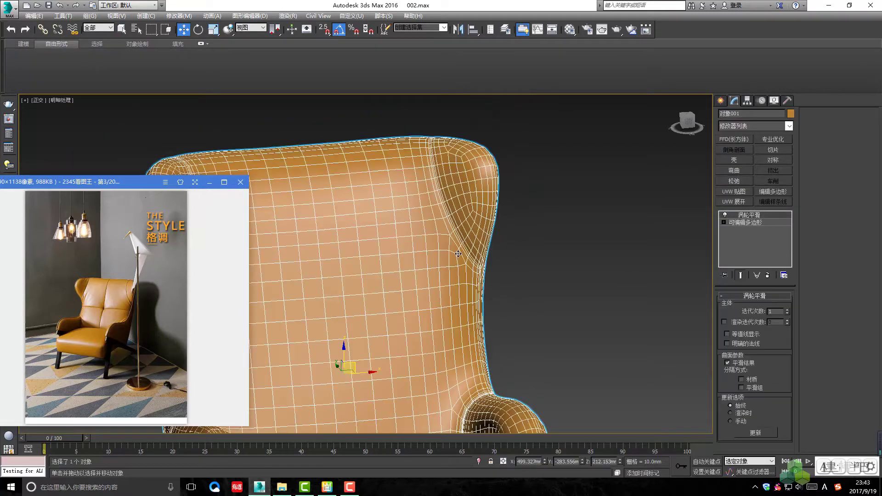
{"action": "key", "text": "ctrl+z"}
{"action": "scroll", "coordinate": [459, 253], "scroll_direction": "down", "scroll_amount": 1}
{"action": "scroll", "coordinate": [473, 254], "scroll_direction": "down", "scroll_amount": 1}
{"action": "scroll", "coordinate": [523, 257], "scroll_direction": "down", "scroll_amount": 1}
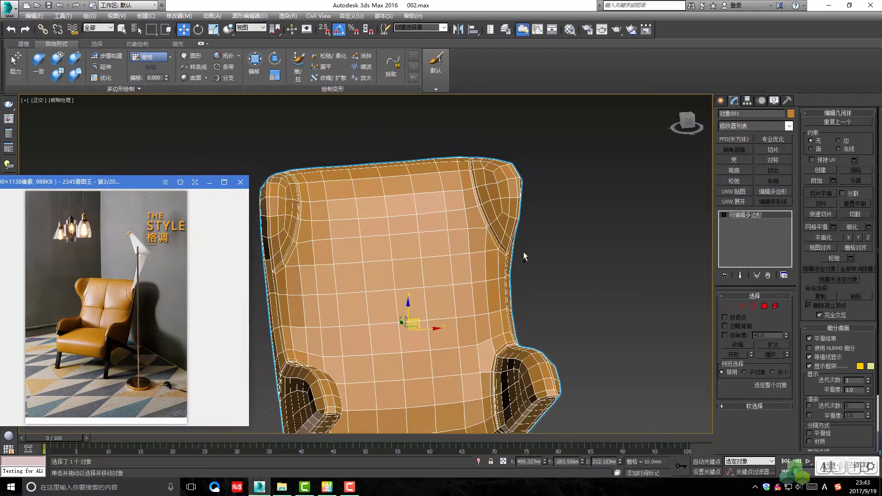
{"action": "left_click", "coordinate": [773, 161]}
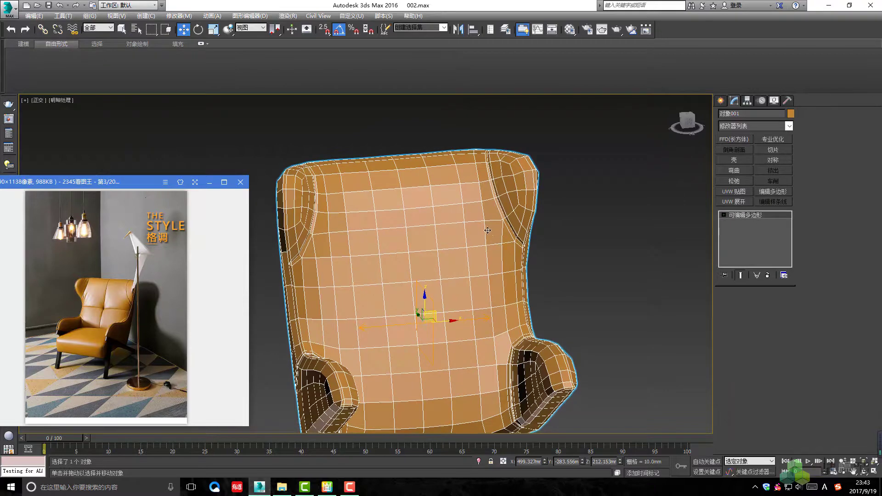
{"action": "key", "text": "ctrl+z"}
- Check the smoothed shell again from the side, then remove the smoothing
{"action": "key", "text": "ctrl+y"}
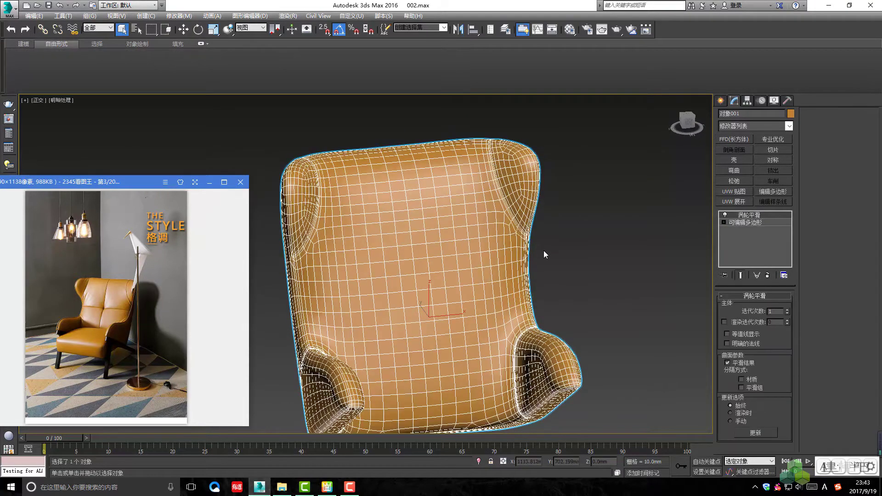
{"action": "left_click", "coordinate": [544, 250]}
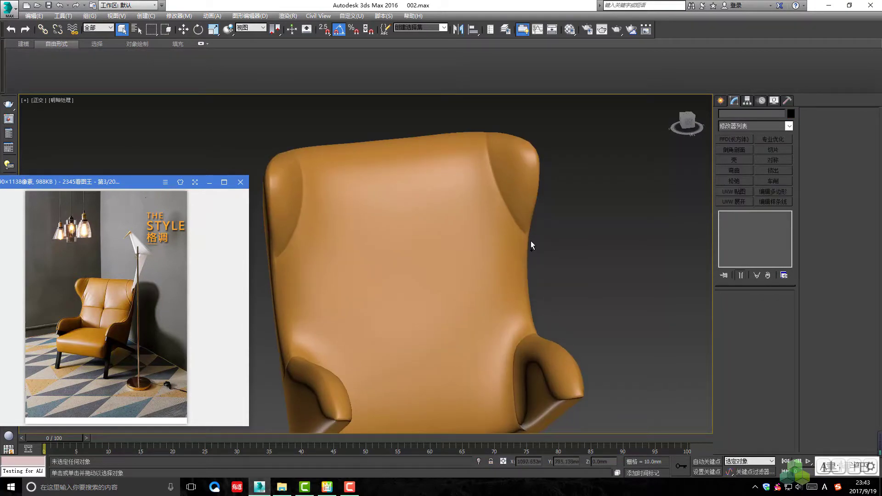
{"action": "left_click", "coordinate": [530, 241]}
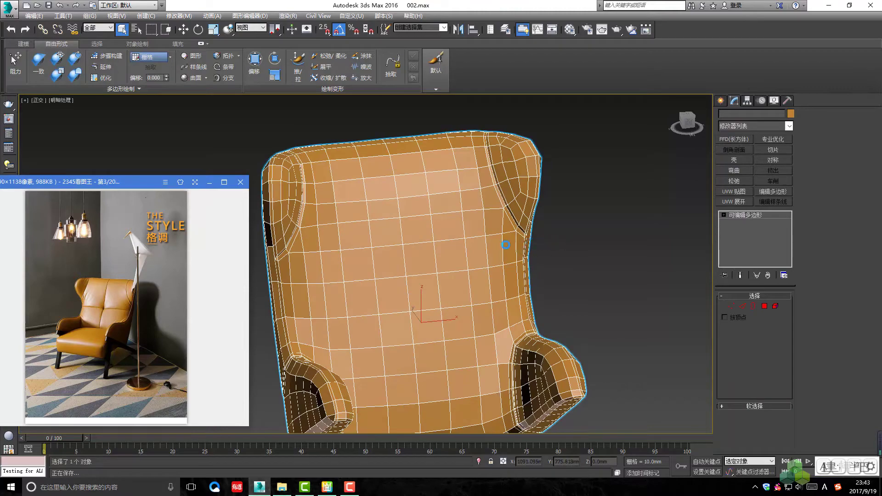
{"action": "mouse_move", "coordinate": [530, 268]}
{"action": "middle_mouse_down", "text": "alt"}
{"action": "mouse_move", "coordinate": [440, 254]}
{"action": "mouse_move", "coordinate": [434, 237]}
{"action": "mouse_move", "coordinate": [409, 235]}
{"action": "mouse_move", "coordinate": [422, 261]}
{"action": "mouse_move", "coordinate": [407, 239]}
{"action": "mouse_move", "coordinate": [426, 258]}
{"action": "mouse_move", "coordinate": [527, 268]}
{"action": "mouse_move", "coordinate": [505, 271]}
{"action": "middle_mouse_up", "text": "alt"}
{"action": "key", "text": "ctrl+y"}
{"action": "key", "text": "ctrl+z"}
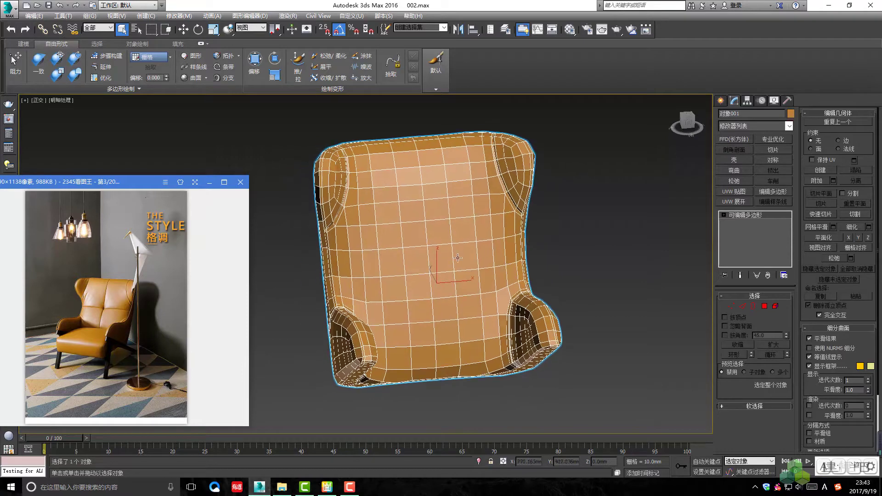
- Advance the reference viewer to image 8/20, the two yellow wingback chairs
{"action": "scroll", "coordinate": [252, 277], "scroll_direction": "up", "scroll_amount": 1}
{"action": "scroll", "coordinate": [252, 277], "scroll_direction": "up", "scroll_amount": 1}
{"action": "left_click", "coordinate": [220, 307]}
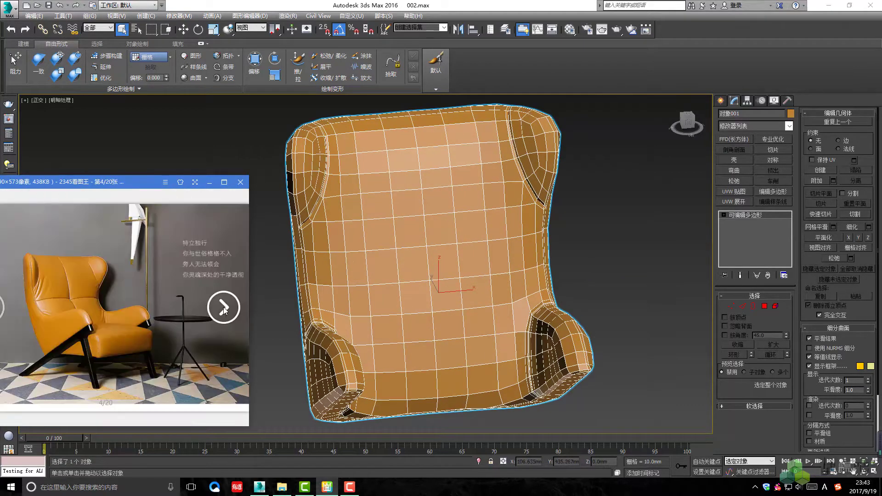
{"action": "left_click", "coordinate": [222, 310]}
{"action": "left_click", "coordinate": [216, 307]}
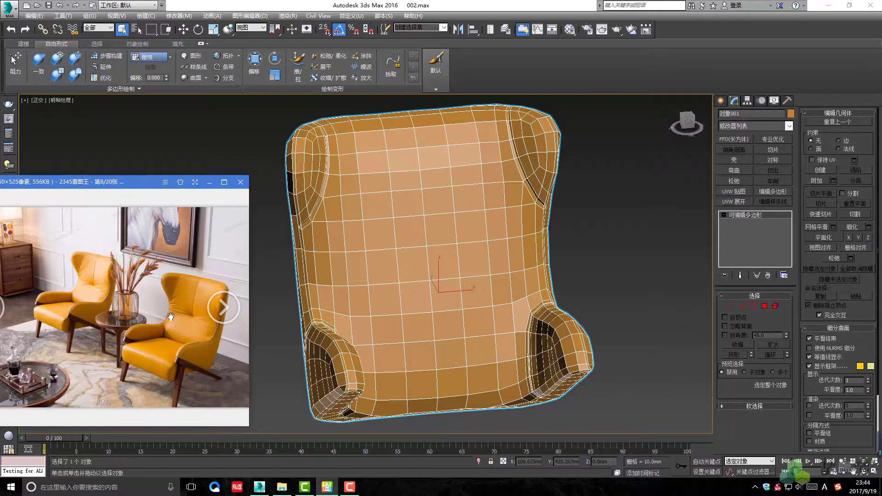
{"action": "left_click_drag", "start_coordinate": [194, 326], "coordinate": [162, 321]}
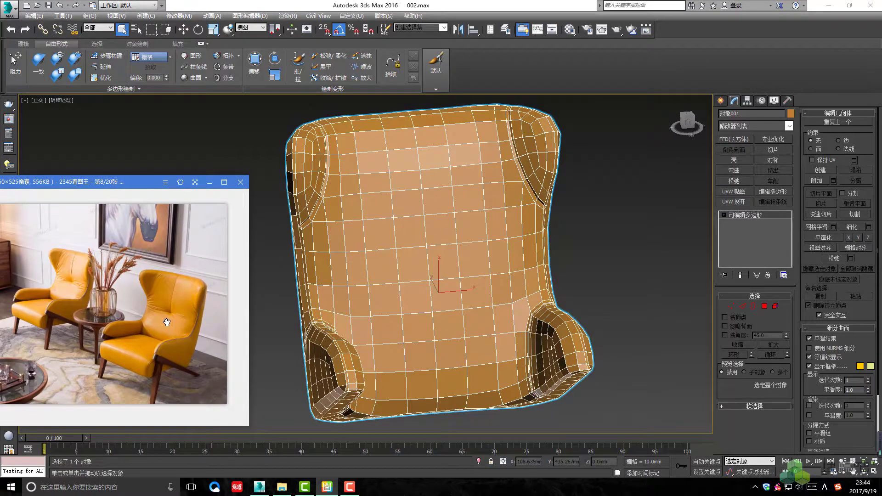
- Enlarge the reference photo, face the chair back straight on, and enter Edge mode
{"action": "scroll", "coordinate": [180, 251], "scroll_direction": "up", "scroll_amount": 1}
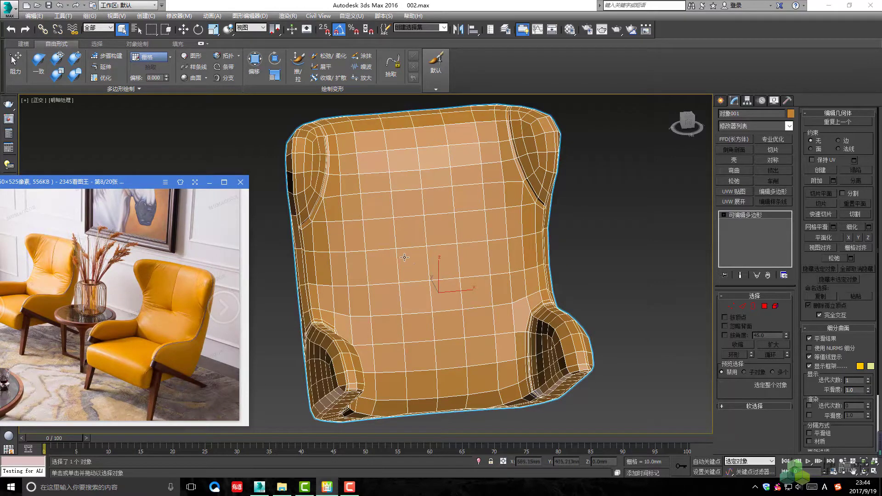
{"action": "mouse_move", "coordinate": [404, 257]}
{"action": "middle_mouse_down", "text": "alt"}
{"action": "mouse_move", "coordinate": [456, 252]}
{"action": "mouse_move", "coordinate": [448, 248]}
{"action": "mouse_move", "coordinate": [492, 276]}
{"action": "mouse_move", "coordinate": [469, 274]}
{"action": "mouse_move", "coordinate": [457, 243]}
{"action": "mouse_move", "coordinate": [443, 255]}
{"action": "mouse_move", "coordinate": [425, 249]}
{"action": "mouse_move", "coordinate": [531, 242]}
{"action": "mouse_move", "coordinate": [461, 262]}
{"action": "mouse_move", "coordinate": [415, 238]}
{"action": "middle_mouse_up", "text": "alt"}
{"action": "key", "text": "2"}
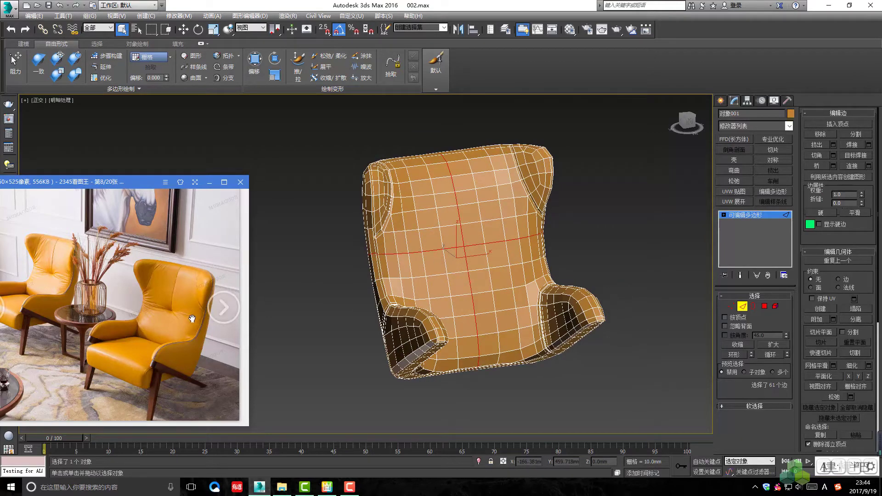
- Select the 8 edges along the chair back's vertical centre line
{"action": "mouse_move", "coordinate": [487, 242]}
{"action": "middle_mouse_down", "text": "alt"}
{"action": "mouse_move", "coordinate": [379, 235]}
{"action": "mouse_move", "coordinate": [379, 247]}
{"action": "mouse_move", "coordinate": [419, 256]}
{"action": "mouse_move", "coordinate": [440, 282]}
{"action": "mouse_move", "coordinate": [431, 267]}
{"action": "mouse_move", "coordinate": [448, 241]}
{"action": "mouse_move", "coordinate": [460, 324]}
{"action": "mouse_move", "coordinate": [458, 261]}
{"action": "middle_mouse_up", "text": "alt"}
{"action": "left_click", "coordinate": [457, 251]}
{"action": "scroll", "coordinate": [454, 215], "scroll_direction": "up", "scroll_amount": 3}
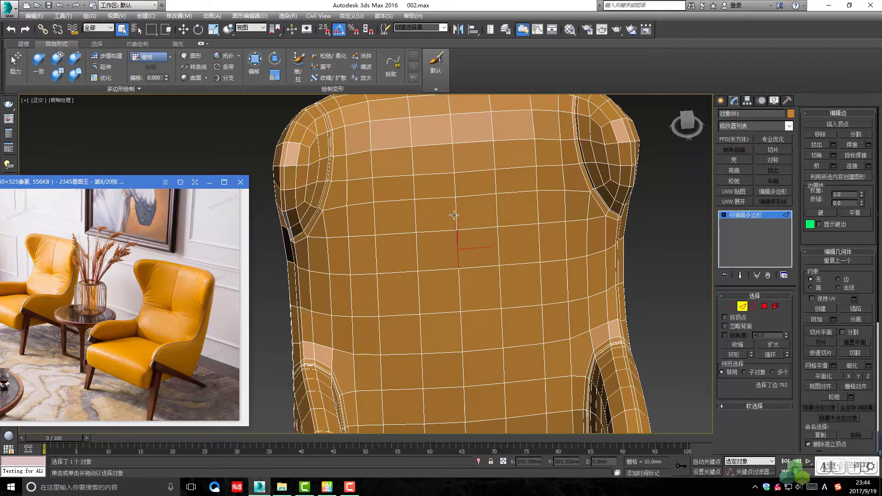
{"action": "middle_click_drag", "start_coordinate": [453, 179], "coordinate": [452, 243], "text": "alt"}
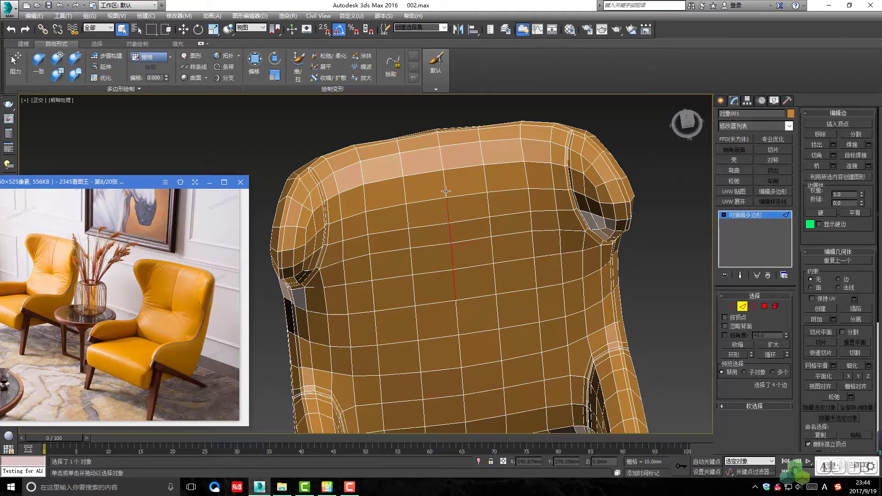
{"action": "left_click", "coordinate": [443, 164], "text": "ctrl"}
{"action": "middle_click_drag", "start_coordinate": [442, 163], "coordinate": [436, 133], "text": "alt"}
{"action": "scroll", "coordinate": [439, 151], "scroll_direction": "up", "scroll_amount": 3}
{"action": "left_click", "coordinate": [431, 146], "text": "ctrl"}
{"action": "scroll", "coordinate": [431, 186], "scroll_direction": "down", "scroll_amount": 3}
{"action": "middle_click_drag", "start_coordinate": [432, 186], "coordinate": [502, 139], "text": "alt"}
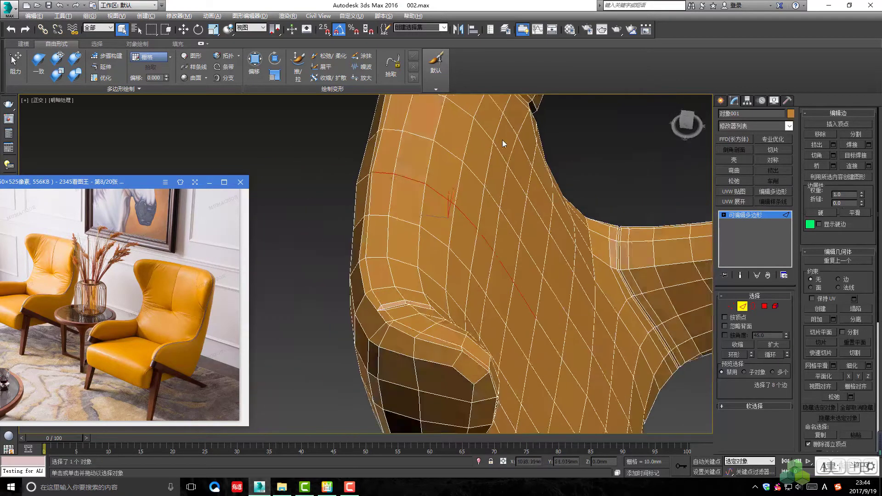
{"action": "scroll", "coordinate": [379, 204], "scroll_direction": "up", "scroll_amount": 3}
- Preview the smoothed chair back twice, removing the smoothing each time
{"action": "key", "text": "ctrl+q"}
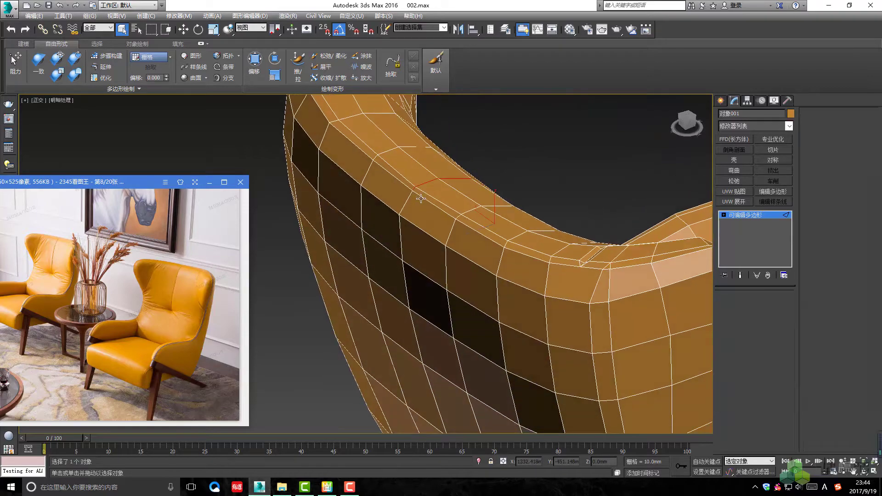
{"action": "scroll", "coordinate": [415, 202], "scroll_direction": "up", "scroll_amount": 2}
{"action": "middle_click_drag", "start_coordinate": [418, 204], "coordinate": [501, 232], "text": "alt"}
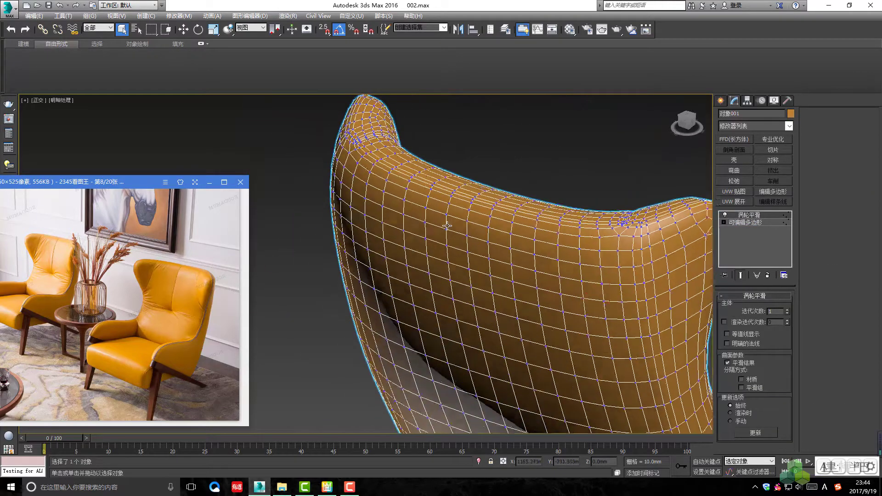
{"action": "key", "text": "ctrl+z"}
{"action": "key", "text": "ctrl+q"}
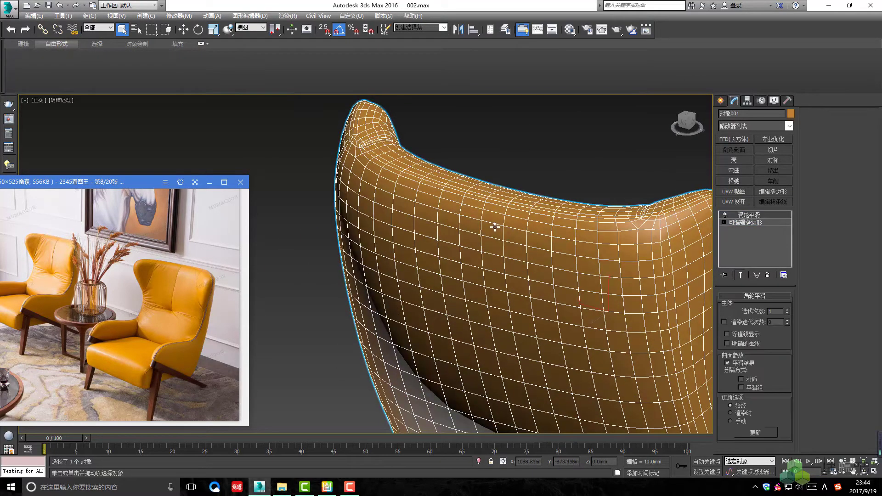
{"action": "mouse_move", "coordinate": [500, 232]}
{"action": "middle_mouse_down", "text": "alt"}
{"action": "mouse_move", "coordinate": [489, 228]}
{"action": "mouse_move", "coordinate": [511, 253]}
{"action": "mouse_move", "coordinate": [418, 232]}
{"action": "mouse_move", "coordinate": [448, 292]}
{"action": "mouse_move", "coordinate": [473, 264]}
{"action": "mouse_move", "coordinate": [462, 235]}
{"action": "middle_mouse_up", "text": "alt"}
{"action": "key", "text": "ctrl+z"}
{"action": "key", "text": "2"}
- Save the file and view the chair from a tilted overall angle
{"action": "key", "text": "ctrl+s"}
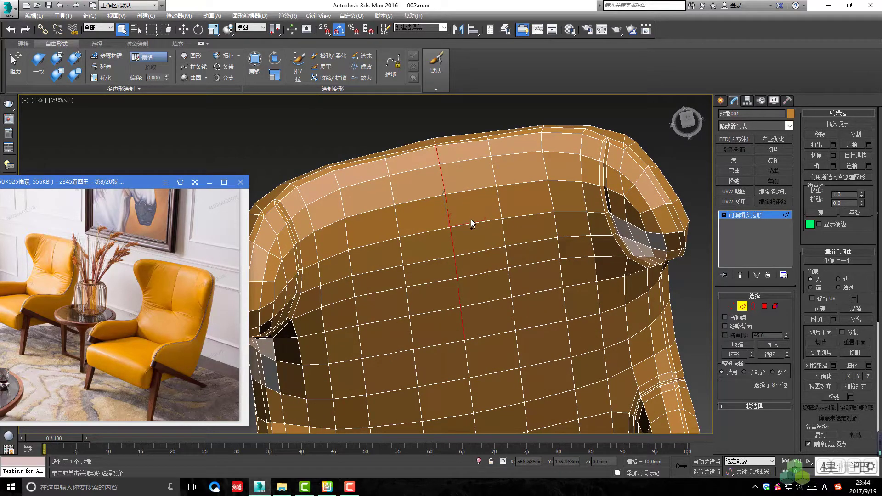
{"action": "scroll", "coordinate": [470, 219], "scroll_direction": "down", "scroll_amount": 3}
{"action": "scroll", "coordinate": [471, 219], "scroll_direction": "down", "scroll_amount": 3}
{"action": "mouse_move", "coordinate": [468, 278]}
{"action": "middle_mouse_down", "text": "alt"}
{"action": "mouse_move", "coordinate": [467, 307]}
{"action": "mouse_move", "coordinate": [466, 232]}
{"action": "mouse_move", "coordinate": [478, 248]}
{"action": "middle_mouse_up", "text": "alt"}
{"action": "scroll", "coordinate": [466, 257], "scroll_direction": "up", "scroll_amount": 2}
{"action": "scroll", "coordinate": [479, 248], "scroll_direction": "up", "scroll_amount": 5}
{"action": "scroll", "coordinate": [389, 255], "scroll_direction": "up", "scroll_amount": 3}
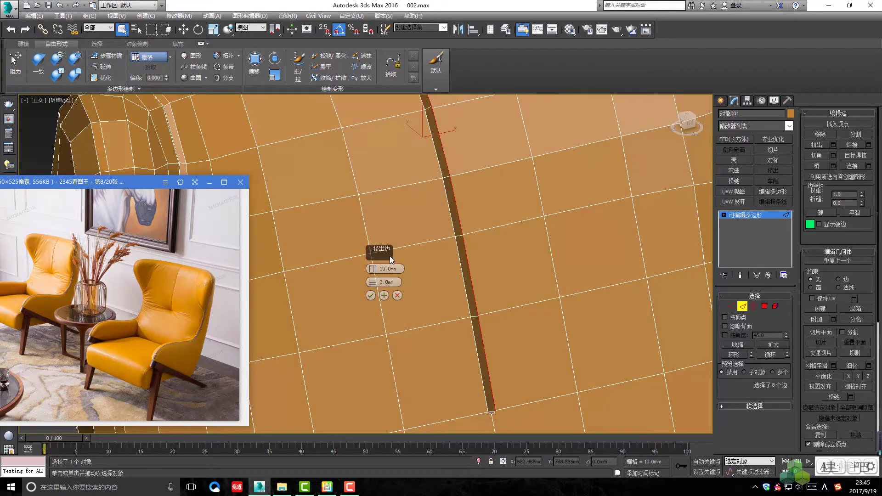
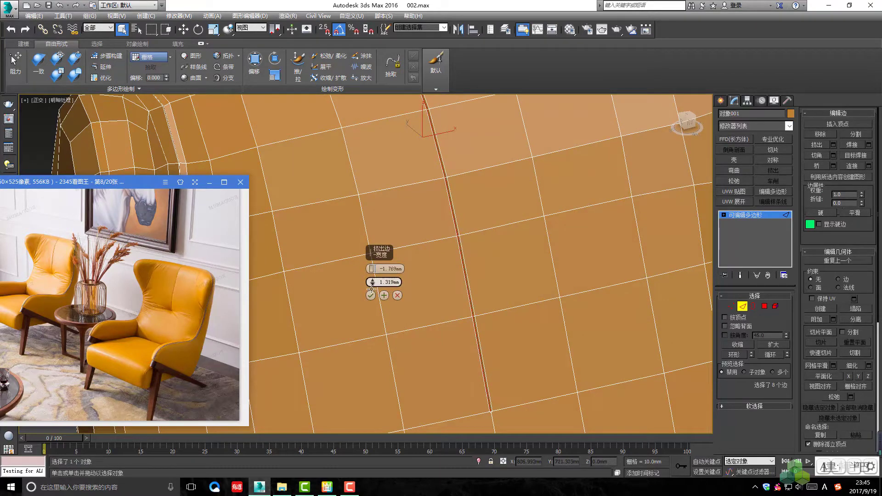
- Preview the chair back with smoothing applied, inspect it, then return to the base mesh
{"action": "scroll", "coordinate": [375, 289], "scroll_direction": "down", "scroll_amount": 5}
{"action": "middle_click_drag", "start_coordinate": [389, 314], "coordinate": [373, 345], "text": "alt"}
{"action": "key", "text": "ctrl+q"}
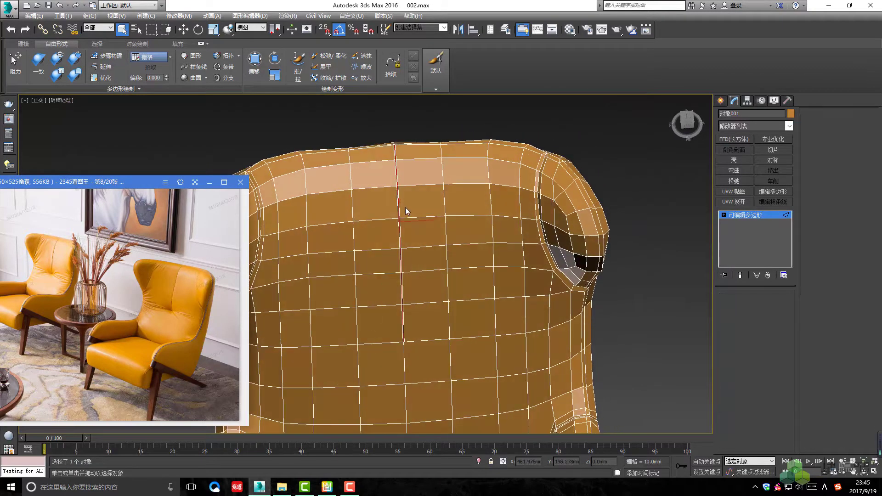
{"action": "left_click", "coordinate": [426, 136]}
{"action": "scroll", "coordinate": [425, 136], "scroll_direction": "down", "scroll_amount": 4}
{"action": "middle_click_drag", "start_coordinate": [413, 240], "coordinate": [441, 239], "text": "alt"}
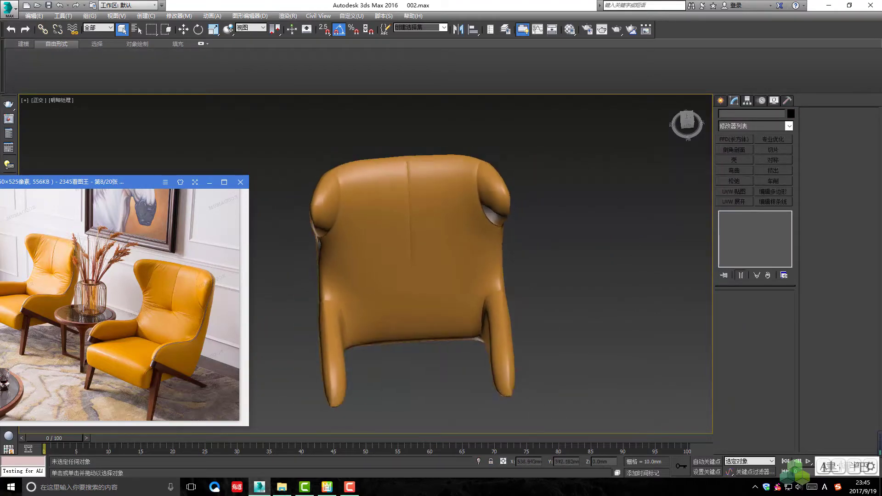
{"action": "scroll", "coordinate": [411, 154], "scroll_direction": "up", "scroll_amount": 5}
{"action": "left_click", "coordinate": [411, 155]}
{"action": "key", "text": "ctrl+q"}
- Reapply smoothing and inspect the vertical backrest groove from the front
{"action": "middle_click_drag", "start_coordinate": [411, 154], "coordinate": [411, 211], "text": "alt"}
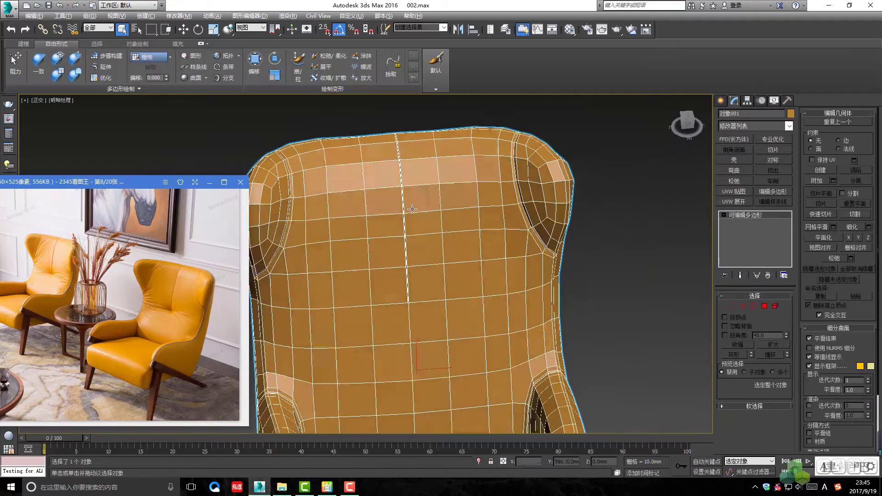
{"action": "scroll", "coordinate": [411, 210], "scroll_direction": "down", "scroll_amount": 2}
{"action": "key", "text": "ctrl+q"}
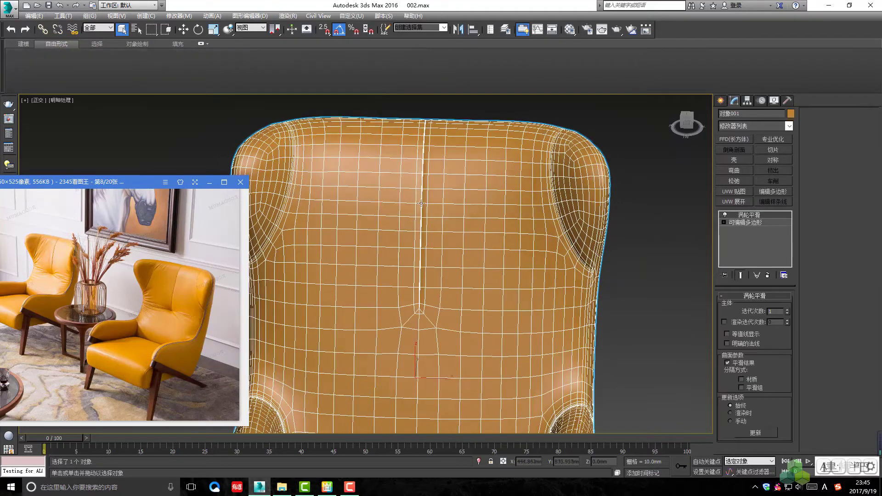
{"action": "scroll", "coordinate": [443, 133], "scroll_direction": "up", "scroll_amount": 2}
{"action": "scroll", "coordinate": [435, 180], "scroll_direction": "up", "scroll_amount": 2}
{"action": "key", "text": "ctrl+d"}
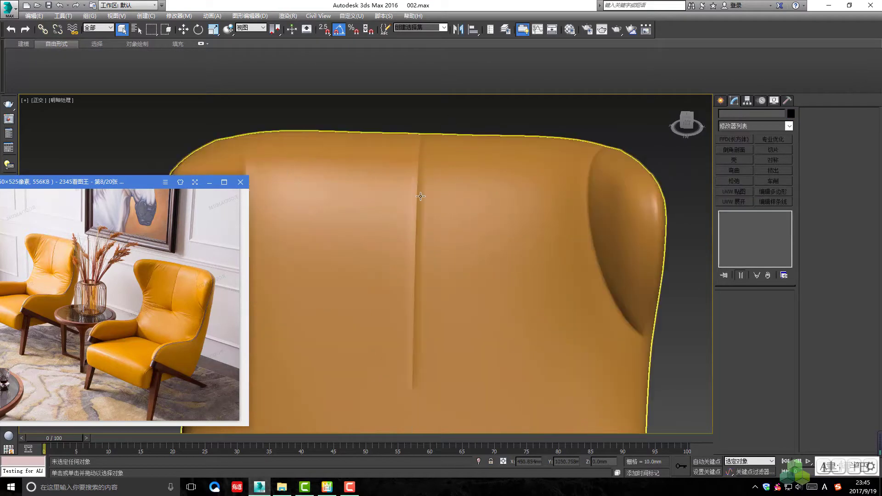
{"action": "left_click", "coordinate": [459, 154]}
{"action": "key", "text": "ctrl+d"}
- Reselect the chair and view the smoothed vertical seam from the side
{"action": "scroll", "coordinate": [425, 189], "scroll_direction": "down", "scroll_amount": 3}
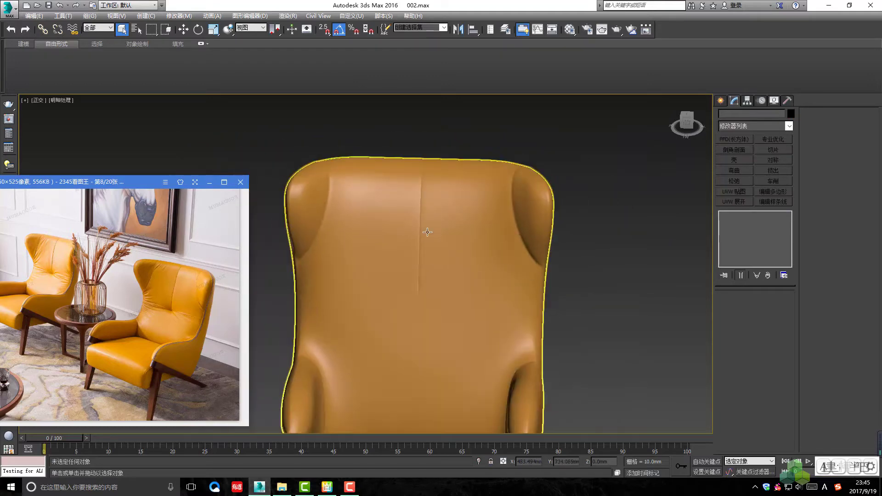
{"action": "scroll", "coordinate": [421, 236], "scroll_direction": "up", "scroll_amount": 1}
{"action": "scroll", "coordinate": [416, 227], "scroll_direction": "up", "scroll_amount": 1}
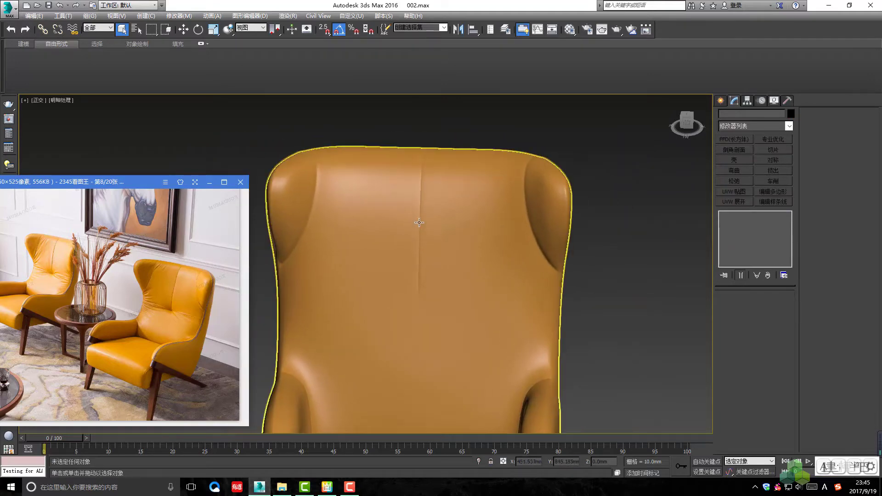
{"action": "left_click", "coordinate": [417, 224]}
{"action": "key", "text": "ctrl+d"}
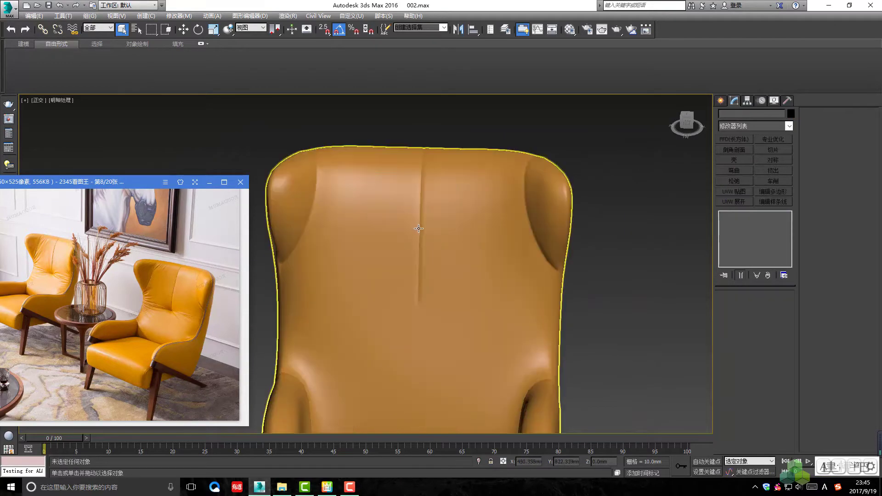
{"action": "left_click", "coordinate": [418, 228]}
{"action": "mouse_move", "coordinate": [418, 227]}
{"action": "middle_mouse_down", "text": "alt"}
{"action": "mouse_move", "coordinate": [485, 247]}
{"action": "mouse_move", "coordinate": [389, 280]}
{"action": "middle_mouse_up", "text": "alt"}
{"action": "scroll", "coordinate": [408, 274], "scroll_direction": "up", "scroll_amount": 2}
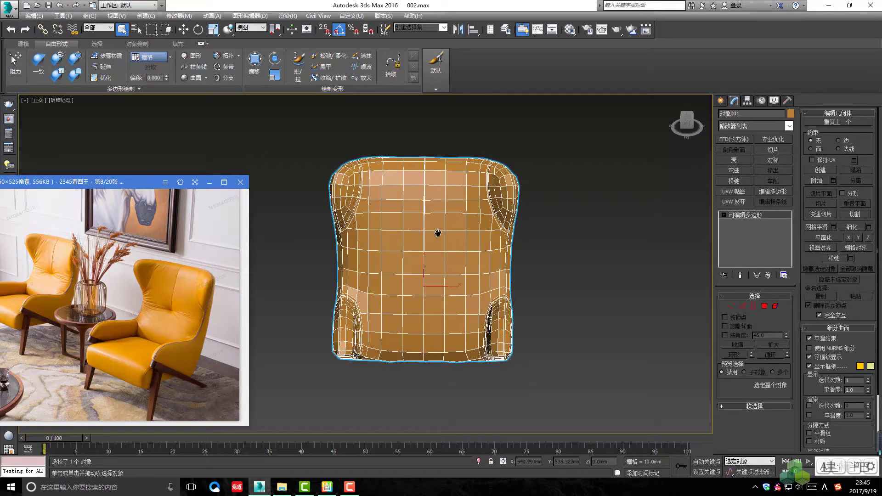
- Switch the chair mesh to Edge level and confirm the groove extrusion
{"action": "scroll", "coordinate": [437, 233], "scroll_direction": "up", "scroll_amount": 3}
{"action": "scroll", "coordinate": [437, 233], "scroll_direction": "up", "scroll_amount": 3}
{"action": "scroll", "coordinate": [438, 233], "scroll_direction": "up", "scroll_amount": 3}
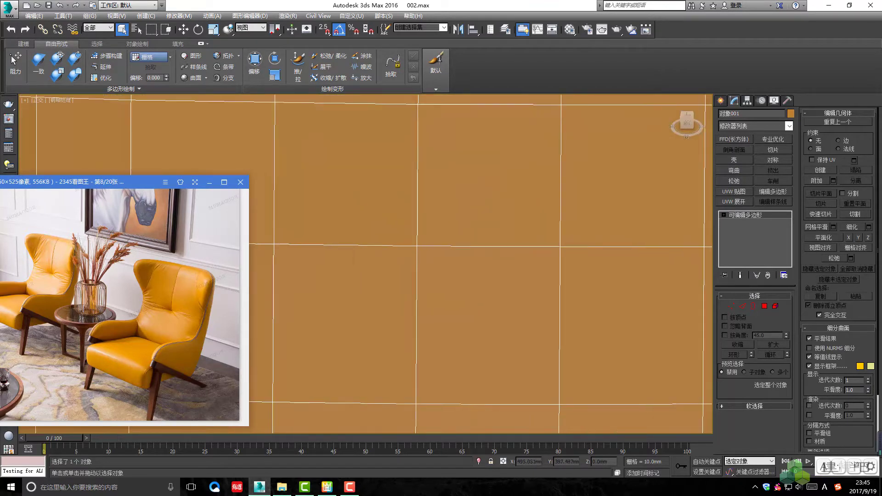
{"action": "scroll", "coordinate": [421, 258], "scroll_direction": "down", "scroll_amount": 3}
{"action": "key", "text": "2"}
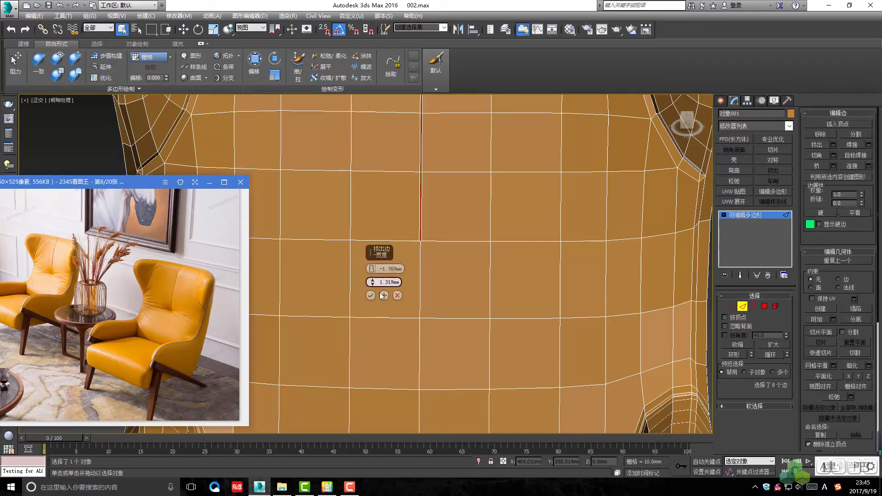
{"action": "left_click", "coordinate": [370, 297]}
- Select the horizontal edge loop across the backrest, dropping the side edges
{"action": "scroll", "coordinate": [370, 297], "scroll_direction": "down", "scroll_amount": 3}
{"action": "mouse_move", "coordinate": [414, 262]}
{"action": "middle_mouse_down", "text": "alt"}
{"action": "mouse_move", "coordinate": [429, 269]}
{"action": "mouse_move", "coordinate": [437, 257]}
{"action": "middle_mouse_up", "text": "alt"}
{"action": "scroll", "coordinate": [426, 255], "scroll_direction": "up", "scroll_amount": 3}
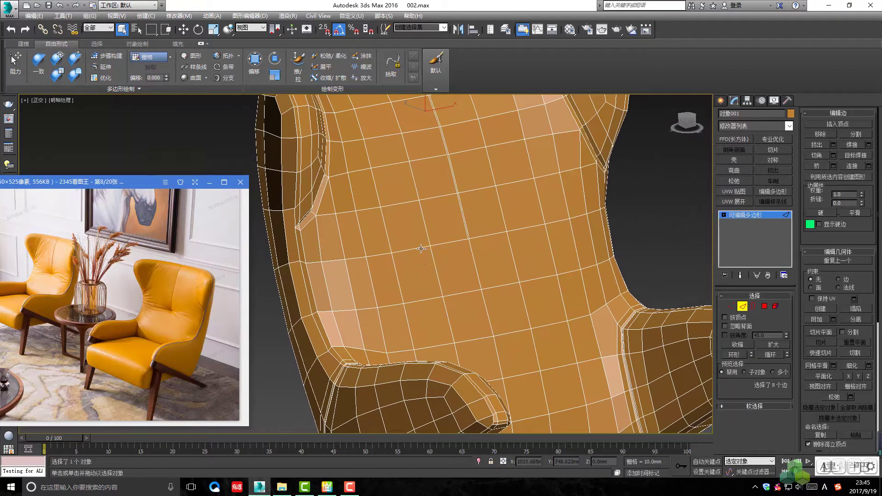
{"action": "scroll", "coordinate": [421, 256], "scroll_direction": "down", "scroll_amount": 3}
{"action": "scroll", "coordinate": [423, 263], "scroll_direction": "up", "scroll_amount": 2}
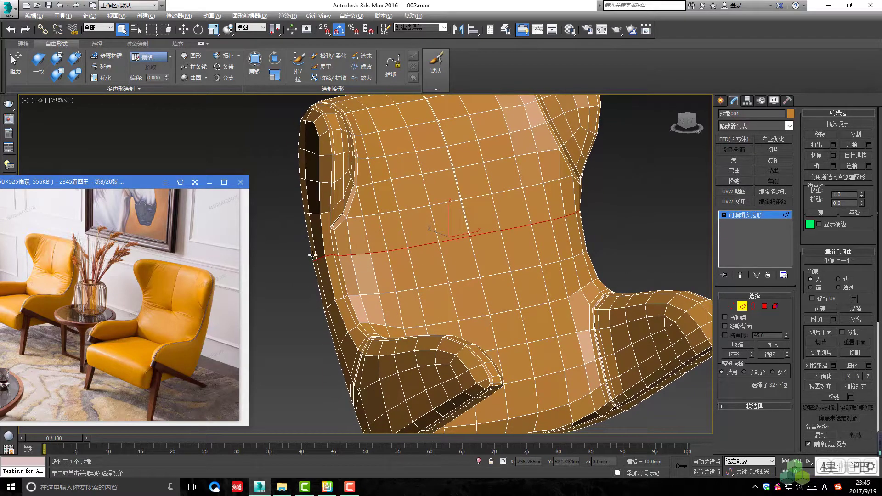
{"action": "middle_click_drag", "start_coordinate": [311, 262], "coordinate": [413, 276]}
{"action": "scroll", "coordinate": [354, 279], "scroll_direction": "down", "scroll_amount": 3}
{"action": "scroll", "coordinate": [413, 275], "scroll_direction": "up", "scroll_amount": 3}
{"action": "middle_click_drag", "start_coordinate": [506, 298], "coordinate": [520, 299], "text": "alt"}
{"action": "left_click_drag", "start_coordinate": [519, 299], "coordinate": [482, 258]}
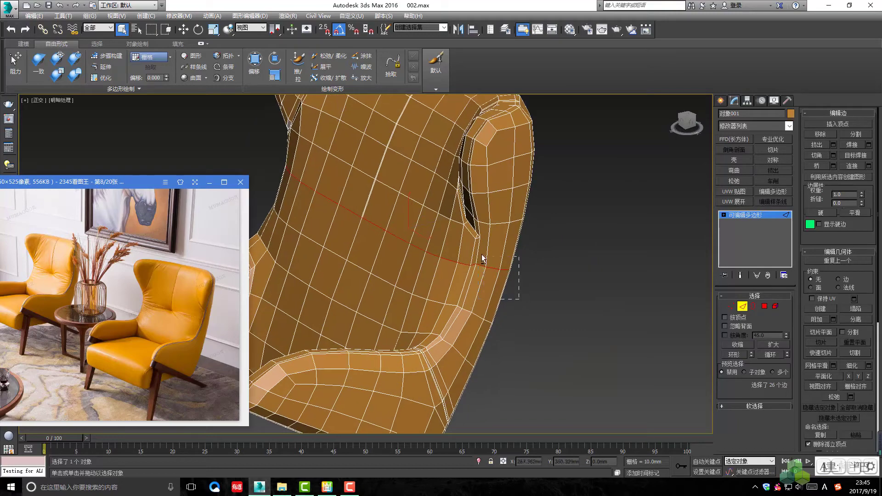
{"action": "middle_click_drag", "start_coordinate": [490, 250], "coordinate": [474, 256], "text": "alt"}
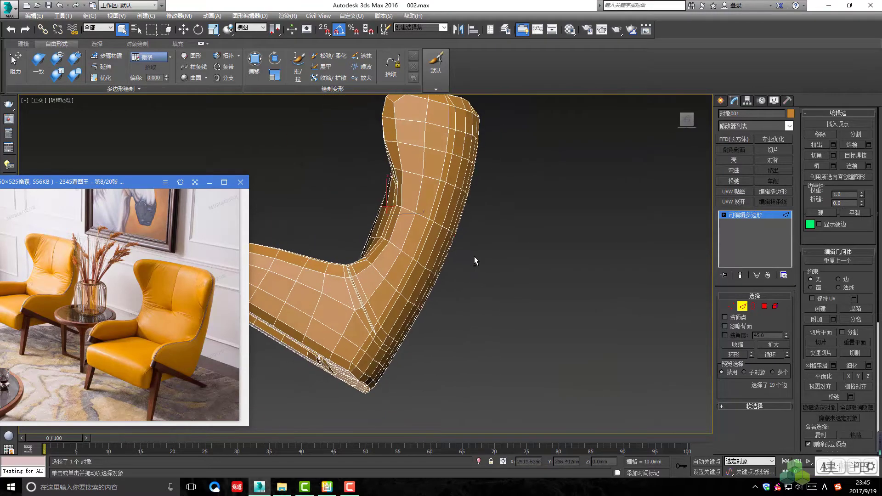
{"action": "mouse_move", "coordinate": [439, 219]}
{"action": "middle_mouse_down", "text": "alt"}
{"action": "mouse_move", "coordinate": [410, 252]}
{"action": "mouse_move", "coordinate": [348, 272]}
{"action": "mouse_move", "coordinate": [399, 251]}
{"action": "middle_mouse_up", "text": "alt"}
- Extrude the horizontal backrest loop inward as a groove with negative height
{"action": "scroll", "coordinate": [432, 246], "scroll_direction": "up", "scroll_amount": 2}
{"action": "scroll", "coordinate": [459, 243], "scroll_direction": "up", "scroll_amount": 2}
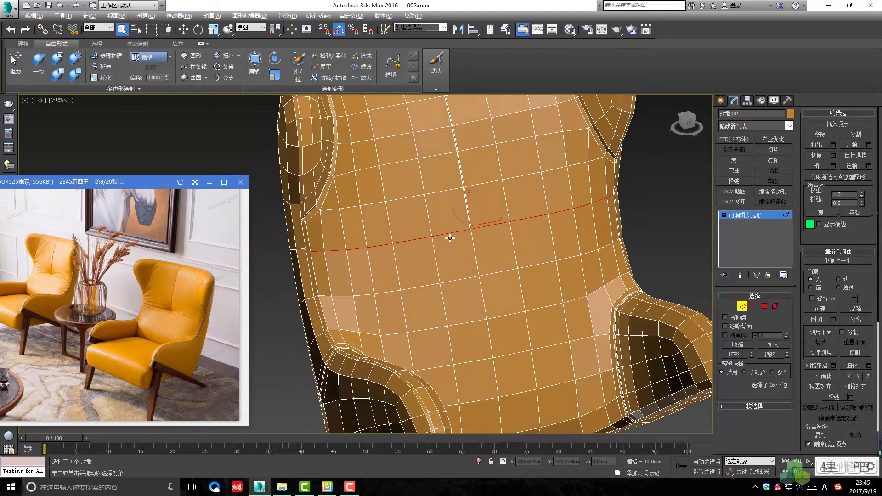
{"action": "scroll", "coordinate": [459, 242], "scroll_direction": "up", "scroll_amount": 2}
{"action": "scroll", "coordinate": [459, 243], "scroll_direction": "down", "scroll_amount": 1}
{"action": "mouse_move", "coordinate": [459, 243]}
{"action": "middle_mouse_down", "text": "alt"}
{"action": "mouse_move", "coordinate": [506, 256]}
{"action": "mouse_move", "coordinate": [472, 247]}
{"action": "middle_mouse_up", "text": "alt"}
{"action": "scroll", "coordinate": [471, 243], "scroll_direction": "down", "scroll_amount": 2}
{"action": "scroll", "coordinate": [470, 192], "scroll_direction": "up", "scroll_amount": 2}
{"action": "middle_click_drag", "start_coordinate": [470, 192], "coordinate": [459, 198], "text": "alt"}
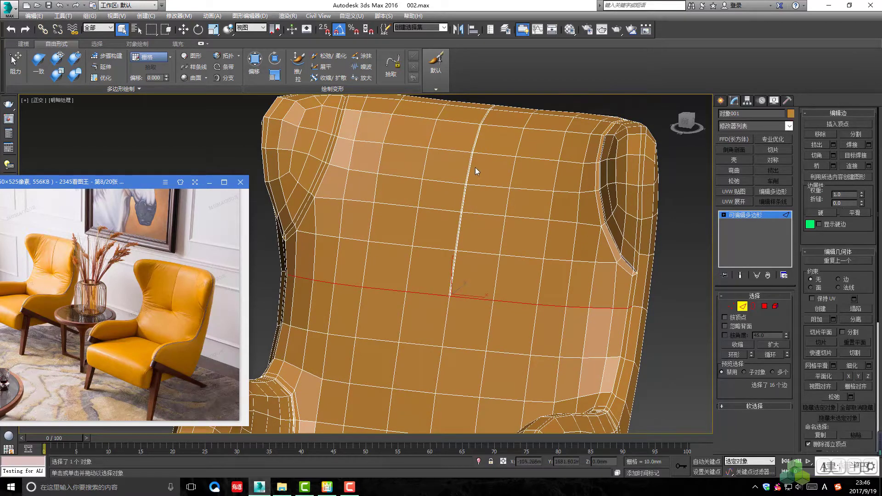
{"action": "scroll", "coordinate": [475, 168], "scroll_direction": "down", "scroll_amount": 2}
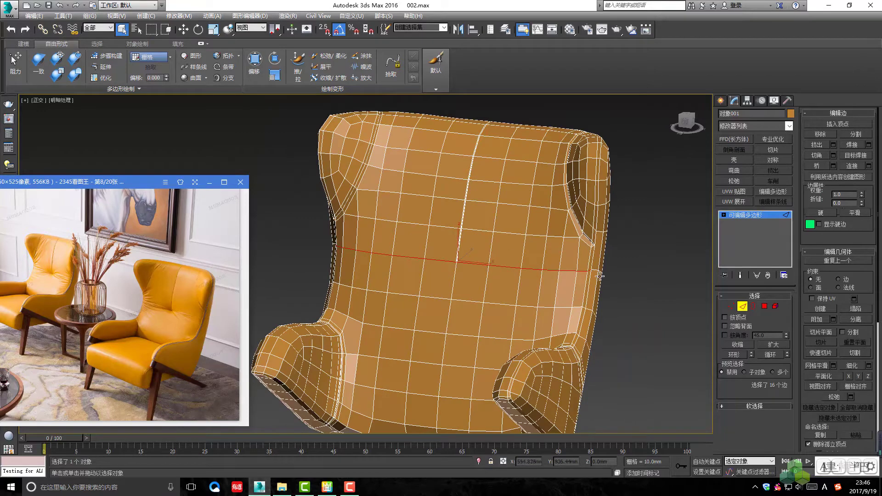
{"action": "scroll", "coordinate": [600, 276], "scroll_direction": "up", "scroll_amount": 2}
{"action": "scroll", "coordinate": [517, 280], "scroll_direction": "down", "scroll_amount": 2}
{"action": "mouse_move", "coordinate": [516, 265]}
{"action": "middle_mouse_down", "text": "alt"}
{"action": "mouse_move", "coordinate": [437, 275]}
{"action": "mouse_move", "coordinate": [459, 257]}
{"action": "middle_mouse_up", "text": "alt"}
{"action": "scroll", "coordinate": [459, 256], "scroll_direction": "up", "scroll_amount": 2}
{"action": "key", "text": "shift+e"}
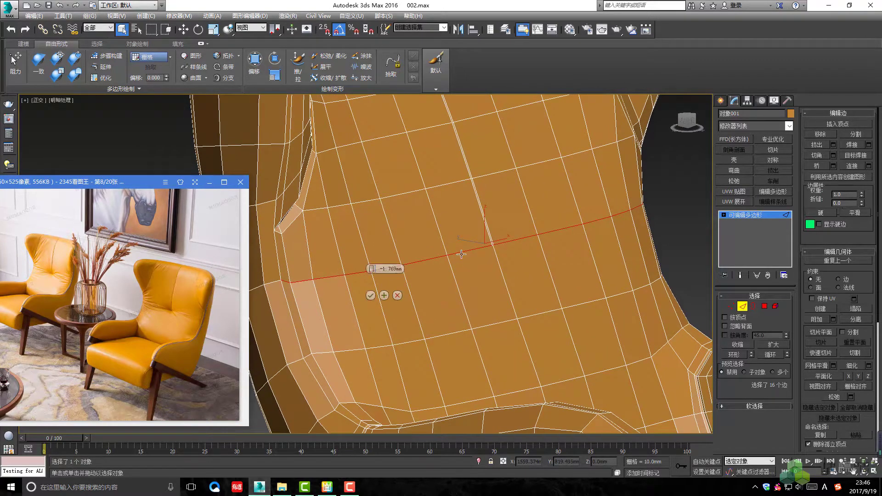
{"action": "left_click", "coordinate": [372, 295]}
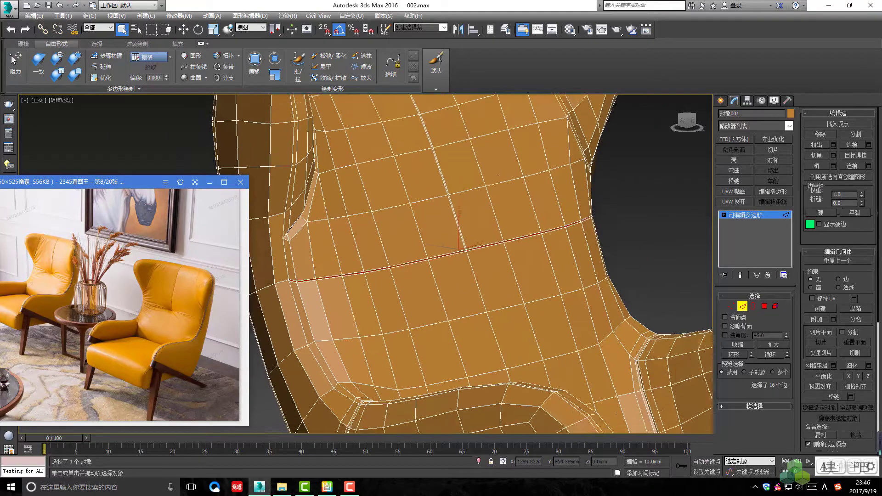
- Face the backrest and add TurboSmooth to preview both crossing grooves
{"action": "middle_click_drag", "start_coordinate": [352, 293], "coordinate": [436, 294], "text": "alt"}
{"action": "scroll", "coordinate": [456, 271], "scroll_direction": "up", "scroll_amount": 2}
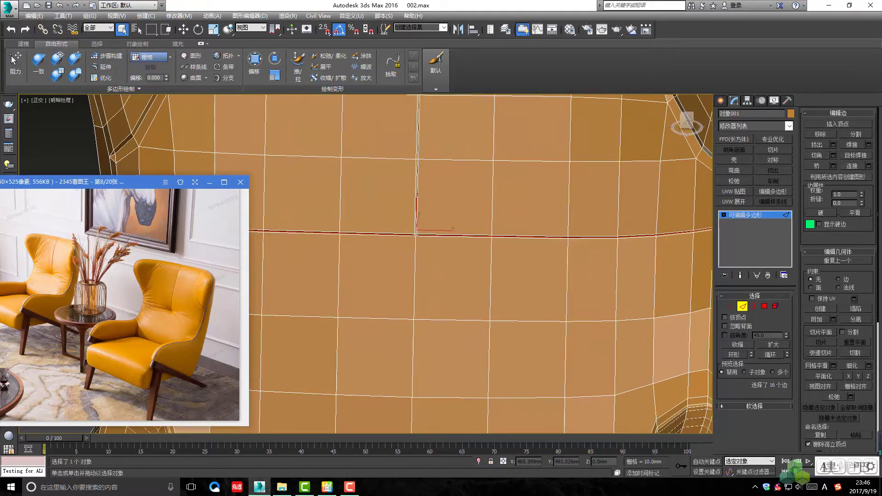
{"action": "scroll", "coordinate": [455, 272], "scroll_direction": "up", "scroll_amount": 3}
{"action": "scroll", "coordinate": [456, 272], "scroll_direction": "down", "scroll_amount": 5}
{"action": "scroll", "coordinate": [456, 272], "scroll_direction": "down", "scroll_amount": 4}
{"action": "middle_click_drag", "start_coordinate": [456, 272], "coordinate": [514, 267], "text": "alt"}
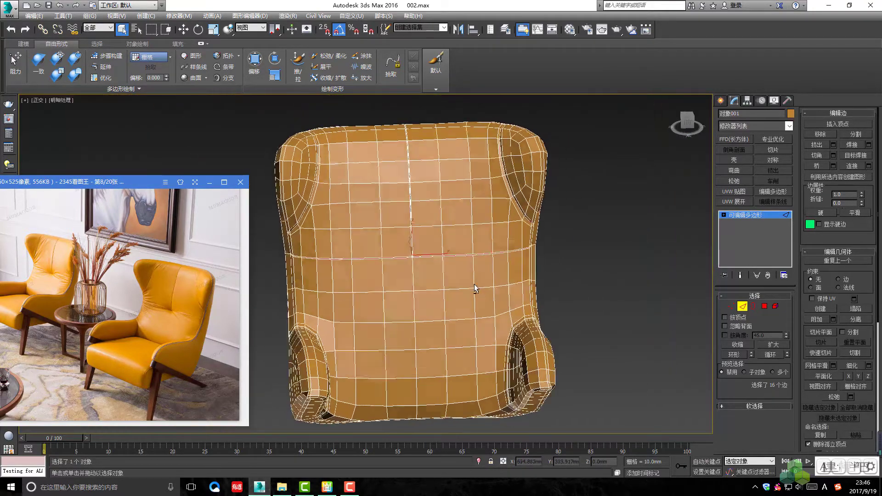
{"action": "key", "text": "ctrl+d"}
{"action": "key", "text": "F4"}
{"action": "scroll", "coordinate": [526, 262], "scroll_direction": "up", "scroll_amount": 2}
- Select the chair at Vertex level and frame the groove crossing
{"action": "left_click", "coordinate": [525, 262]}
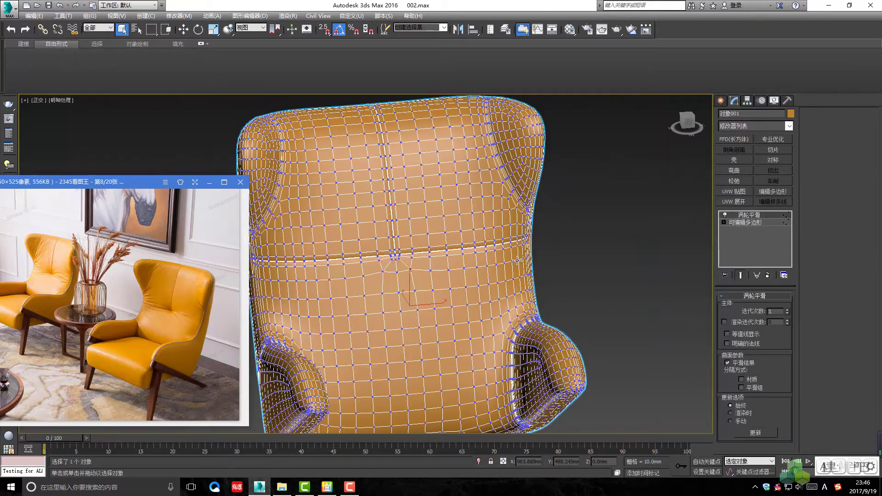
{"action": "key", "text": "1"}
{"action": "scroll", "coordinate": [409, 202], "scroll_direction": "up", "scroll_amount": 5}
{"action": "scroll", "coordinate": [409, 203], "scroll_direction": "up", "scroll_amount": 3}
{"action": "scroll", "coordinate": [381, 188], "scroll_direction": "up", "scroll_amount": 1}
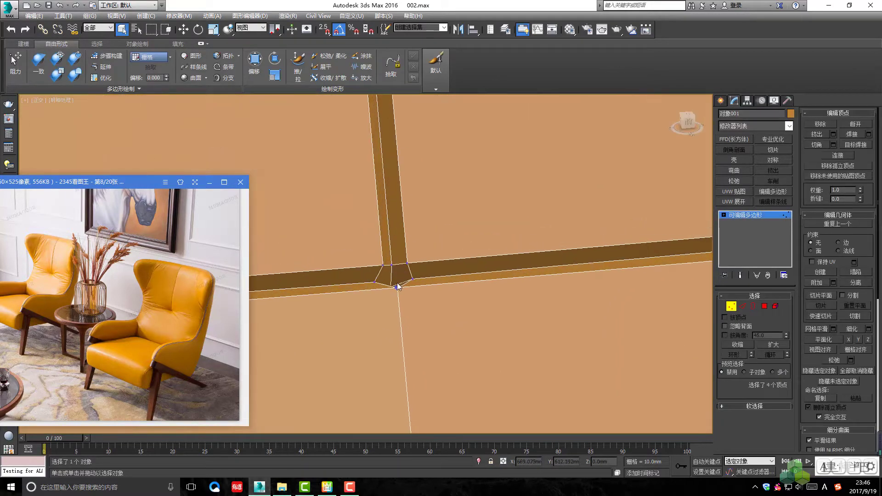
{"action": "middle_click_drag", "start_coordinate": [405, 292], "coordinate": [404, 307], "text": "alt"}
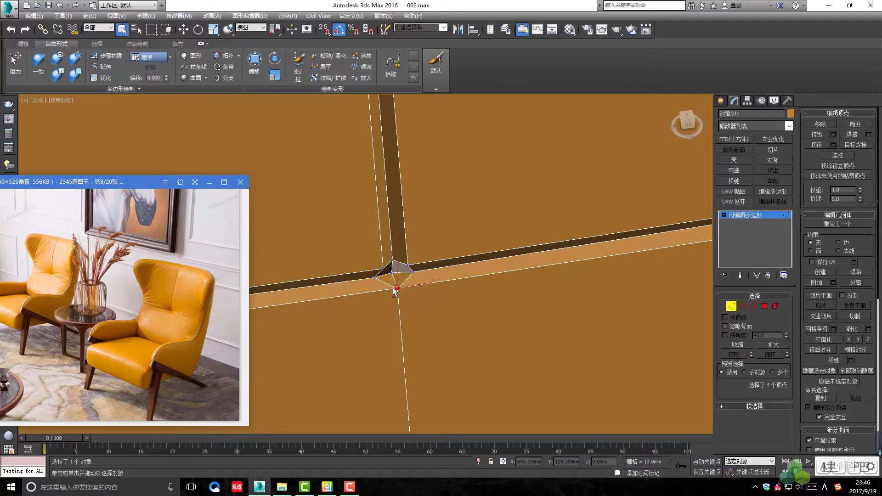
{"action": "scroll", "coordinate": [399, 288], "scroll_direction": "down", "scroll_amount": 5}
{"action": "scroll", "coordinate": [398, 288], "scroll_direction": "down", "scroll_amount": 5}
{"action": "mouse_move", "coordinate": [441, 280]}
{"action": "middle_mouse_down", "text": "alt"}
{"action": "mouse_move", "coordinate": [481, 271]}
{"action": "mouse_move", "coordinate": [476, 291]}
{"action": "middle_mouse_up", "text": "alt"}
- Preview smoothing at the groove crossing, then undo back to vertex editing
{"action": "key", "text": "1"}
{"action": "key", "text": "ctrl+q"}
{"action": "scroll", "coordinate": [429, 281], "scroll_direction": "up", "scroll_amount": 2}
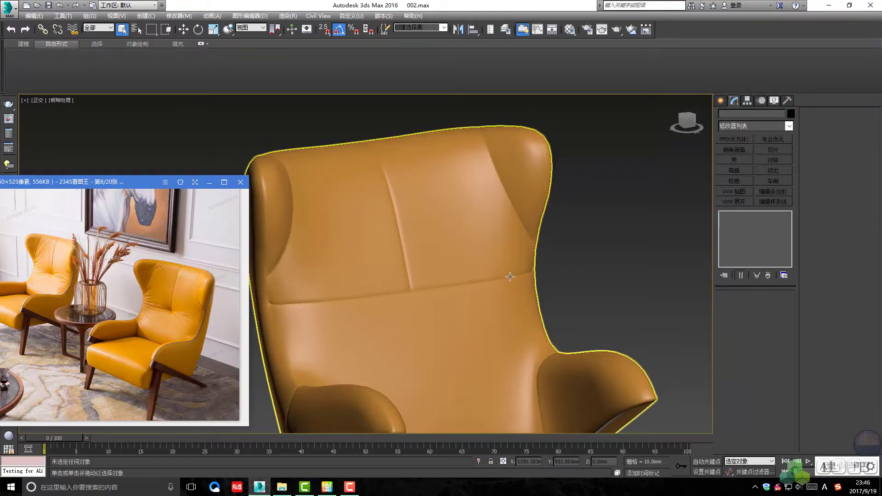
{"action": "scroll", "coordinate": [429, 281], "scroll_direction": "up", "scroll_amount": 2}
{"action": "key", "text": "ctrl+z"}
{"action": "key", "text": "1"}
{"action": "scroll", "coordinate": [426, 289], "scroll_direction": "up", "scroll_amount": 5}
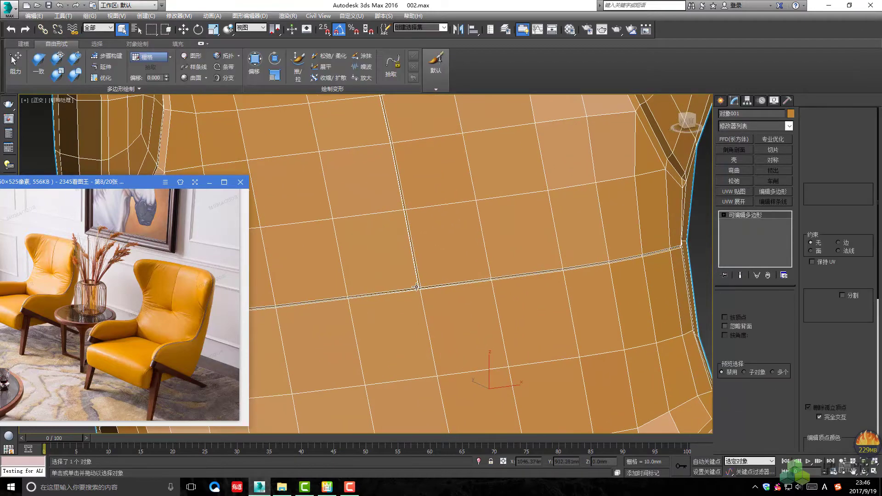
- Select vertices along the horizontal seam and reposition them with Move
{"action": "left_click_drag", "start_coordinate": [413, 281], "coordinate": [429, 294]}
{"action": "scroll", "coordinate": [429, 303], "scroll_direction": "down", "scroll_amount": 3}
{"action": "scroll", "coordinate": [434, 318], "scroll_direction": "down", "scroll_amount": 4}
{"action": "mouse_move", "coordinate": [463, 305]}
{"action": "middle_mouse_down", "text": "alt"}
{"action": "mouse_move", "coordinate": [440, 325]}
{"action": "mouse_move", "coordinate": [416, 271]}
{"action": "mouse_move", "coordinate": [424, 251]}
{"action": "mouse_move", "coordinate": [414, 242]}
{"action": "middle_mouse_up", "text": "alt"}
{"action": "key", "text": "w"}
{"action": "scroll", "coordinate": [425, 258], "scroll_direction": "up", "scroll_amount": 3}
{"action": "key", "text": "w"}
- Add more seam vertices, move them into place, and deselect the chair
{"action": "left_click", "coordinate": [422, 290], "text": "ctrl"}
{"action": "middle_click_drag", "start_coordinate": [422, 290], "coordinate": [414, 290], "text": "alt"}
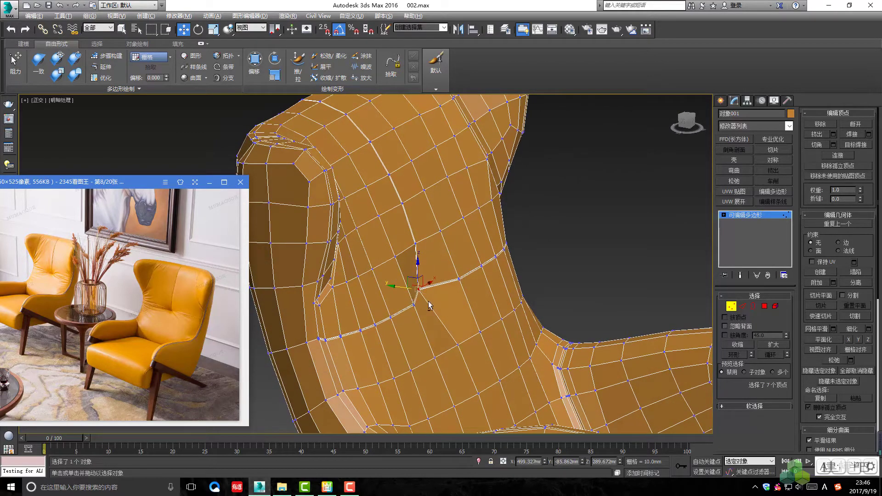
{"action": "middle_click_drag", "start_coordinate": [428, 305], "coordinate": [452, 298], "text": "alt"}
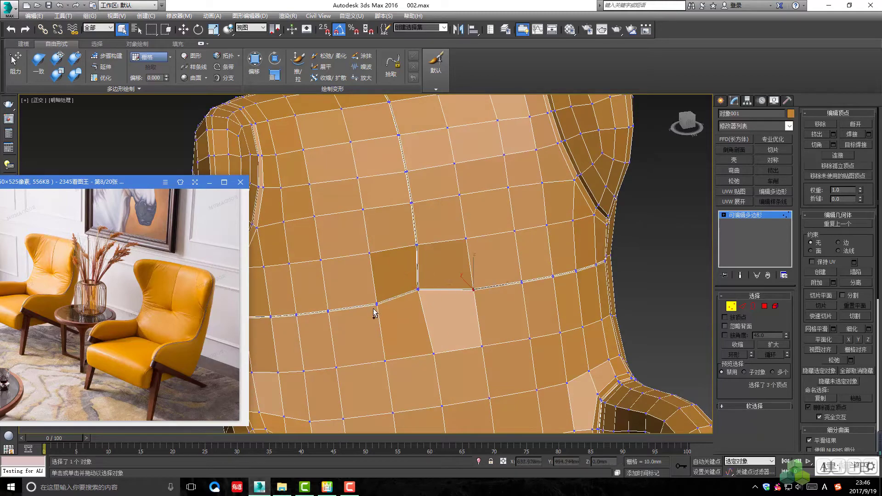
{"action": "key", "text": "w"}
{"action": "middle_click_drag", "start_coordinate": [379, 306], "coordinate": [460, 289], "text": "alt"}
{"action": "scroll", "coordinate": [404, 294], "scroll_direction": "down", "scroll_amount": 3}
{"action": "left_click", "coordinate": [542, 282]}
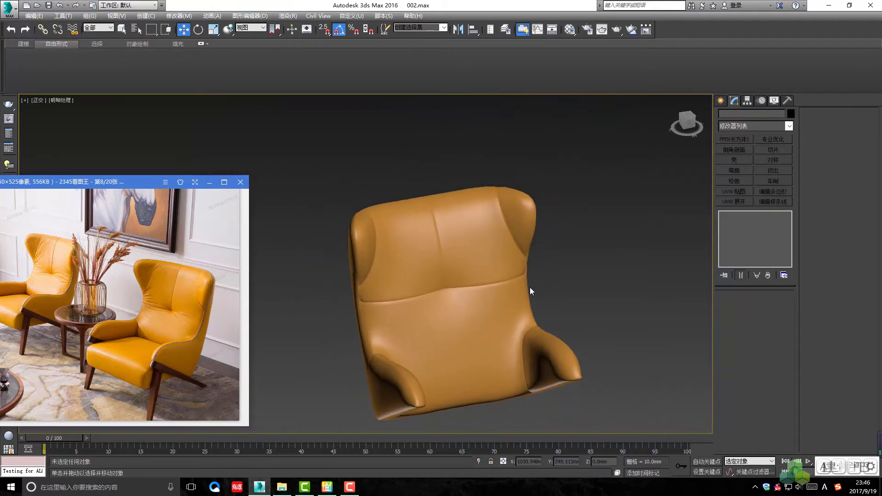
- Check the smoothed chair, then reselect the shell for editing
{"action": "left_click", "coordinate": [530, 290]}
{"action": "middle_click_drag", "start_coordinate": [530, 290], "coordinate": [529, 290], "text": "alt"}
{"action": "left_click", "coordinate": [529, 291]}
{"action": "scroll", "coordinate": [472, 292], "scroll_direction": "up", "scroll_amount": 3}
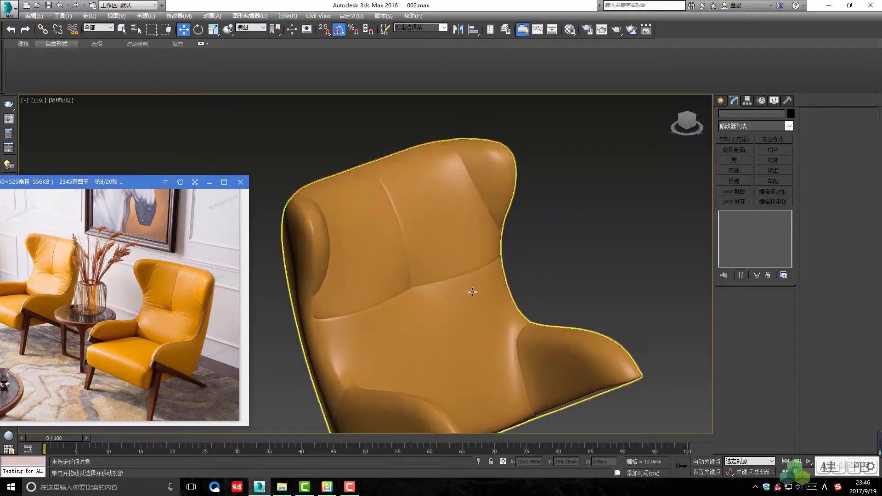
{"action": "scroll", "coordinate": [472, 291], "scroll_direction": "up", "scroll_amount": 2}
{"action": "left_click", "coordinate": [405, 292]}
{"action": "scroll", "coordinate": [405, 291], "scroll_direction": "up", "scroll_amount": 2}
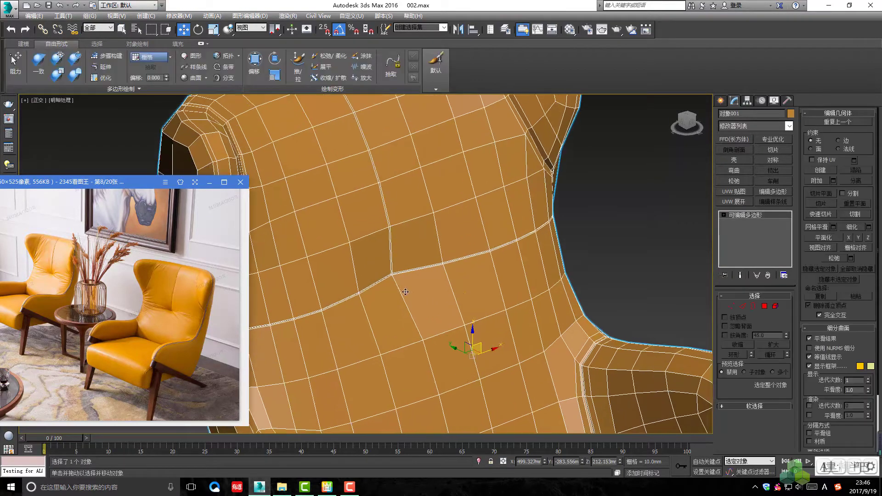
{"action": "scroll", "coordinate": [405, 292], "scroll_direction": "down", "scroll_amount": 3}
- Move the backrest seam vertices so the horizontal groove dips at the seams
{"action": "key", "text": "1"}
{"action": "key", "text": "q"}
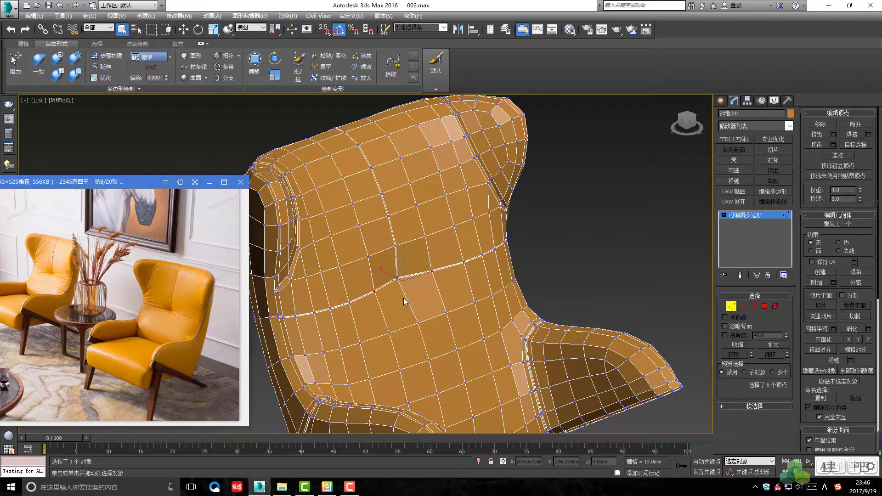
{"action": "scroll", "coordinate": [400, 275], "scroll_direction": "up", "scroll_amount": 1}
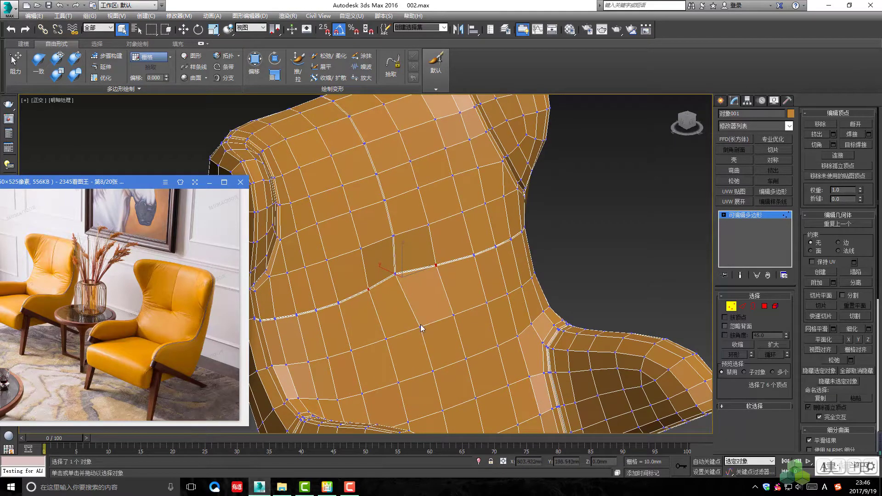
{"action": "key", "text": "w"}
{"action": "mouse_move", "coordinate": [418, 328]}
{"action": "middle_mouse_down", "text": "alt"}
{"action": "mouse_move", "coordinate": [454, 284]}
{"action": "mouse_move", "coordinate": [427, 320]}
{"action": "mouse_move", "coordinate": [454, 299]}
{"action": "mouse_move", "coordinate": [430, 301]}
{"action": "mouse_move", "coordinate": [445, 300]}
{"action": "middle_mouse_up", "text": "alt"}
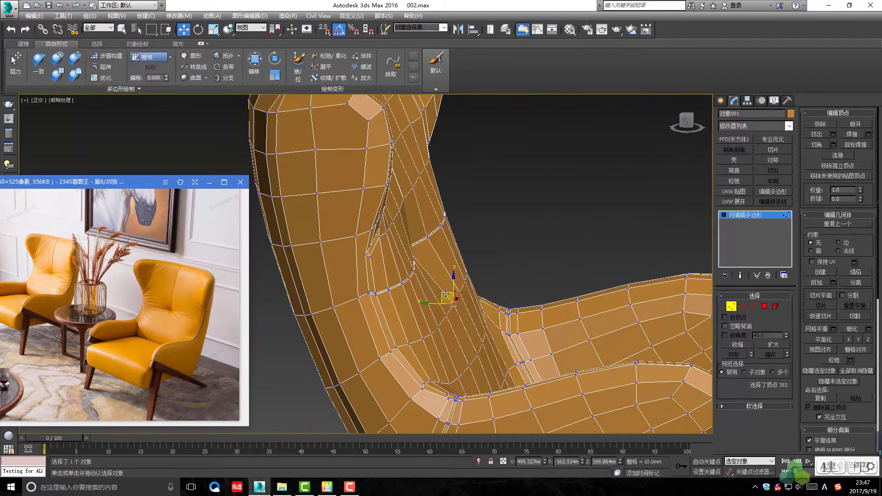
{"action": "mouse_move", "coordinate": [427, 263]}
{"action": "middle_mouse_down", "text": "alt"}
{"action": "mouse_move", "coordinate": [423, 302]}
{"action": "mouse_move", "coordinate": [448, 295]}
{"action": "mouse_move", "coordinate": [433, 278]}
{"action": "middle_mouse_up", "text": "alt"}
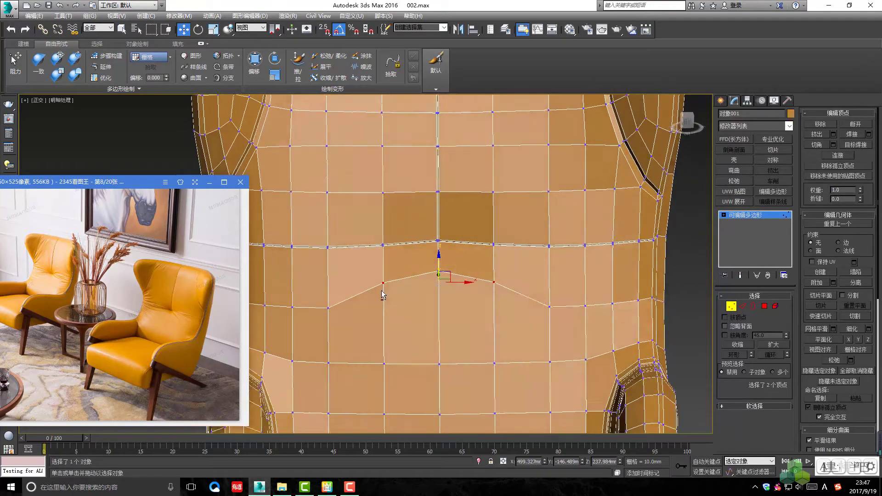
{"action": "scroll", "coordinate": [433, 278], "scroll_direction": "down", "scroll_amount": 5}
- Preview the smoothed chair outside vertex mode and save the scene
{"action": "key", "text": "1"}
{"action": "left_click", "coordinate": [586, 272]}
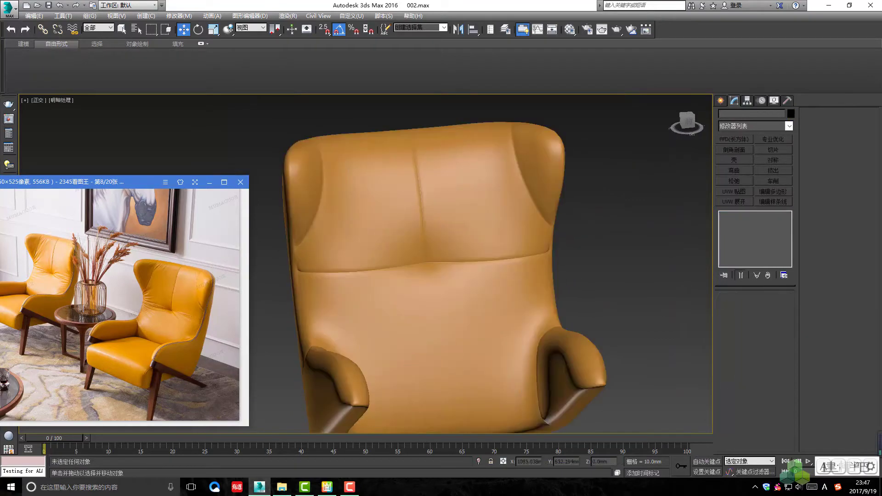
{"action": "mouse_move", "coordinate": [534, 287]}
{"action": "middle_mouse_down", "text": "alt"}
{"action": "mouse_move", "coordinate": [559, 289]}
{"action": "mouse_move", "coordinate": [481, 282]}
{"action": "middle_mouse_up", "text": "alt"}
{"action": "left_click", "coordinate": [559, 290]}
{"action": "scroll", "coordinate": [481, 283], "scroll_direction": "up", "scroll_amount": 2}
{"action": "key", "text": "ctrl+s"}
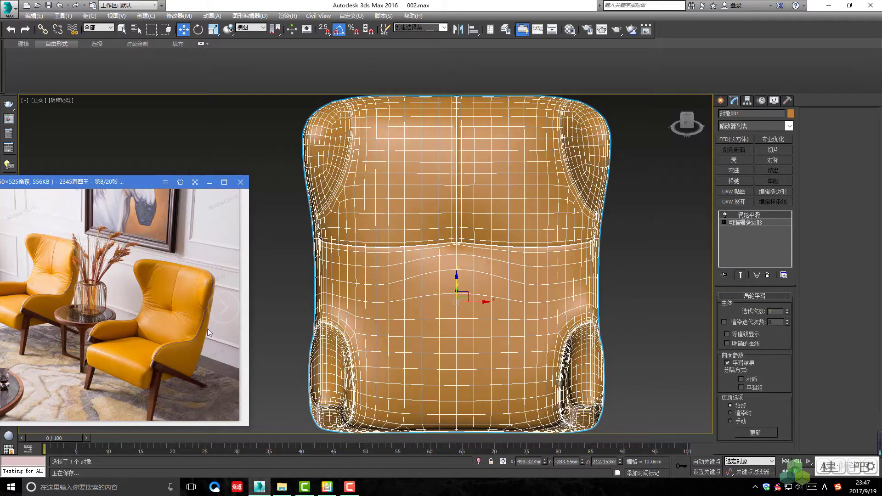
- Inspect the smoothed surface, then return to the chair's base mesh
{"action": "middle_click_drag", "start_coordinate": [421, 310], "coordinate": [426, 274], "text": "alt"}
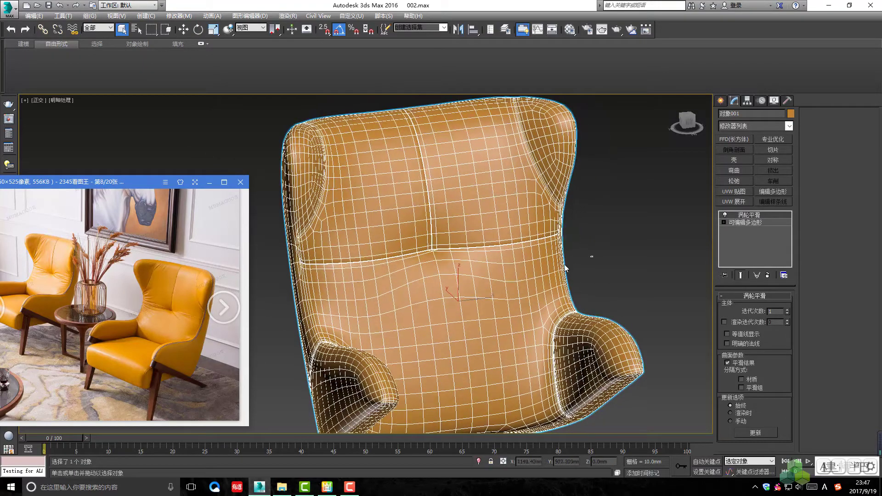
{"action": "scroll", "coordinate": [426, 274], "scroll_direction": "up", "scroll_amount": 1}
{"action": "key", "text": "q"}
{"action": "key", "text": "ctrl+d"}
{"action": "left_click", "coordinate": [433, 266]}
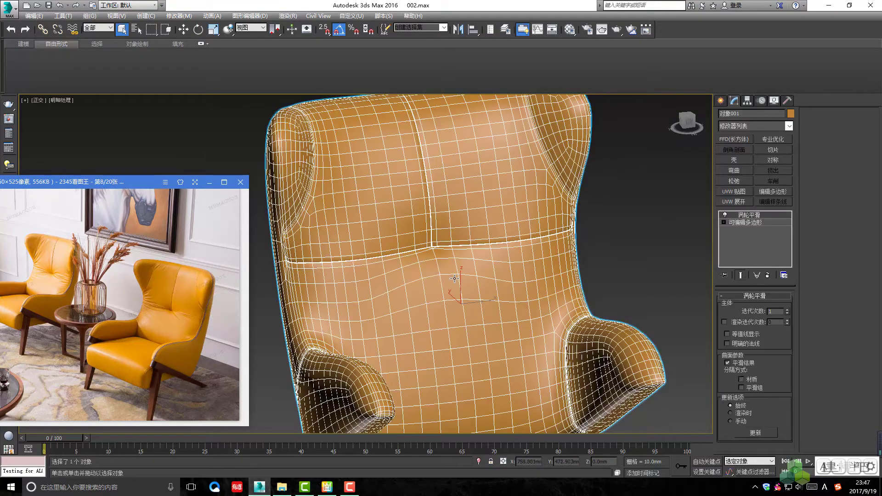
{"action": "mouse_move", "coordinate": [433, 266]}
{"action": "middle_mouse_down", "text": "alt"}
{"action": "mouse_move", "coordinate": [468, 292]}
{"action": "mouse_move", "coordinate": [472, 267]}
{"action": "middle_mouse_up", "text": "alt"}
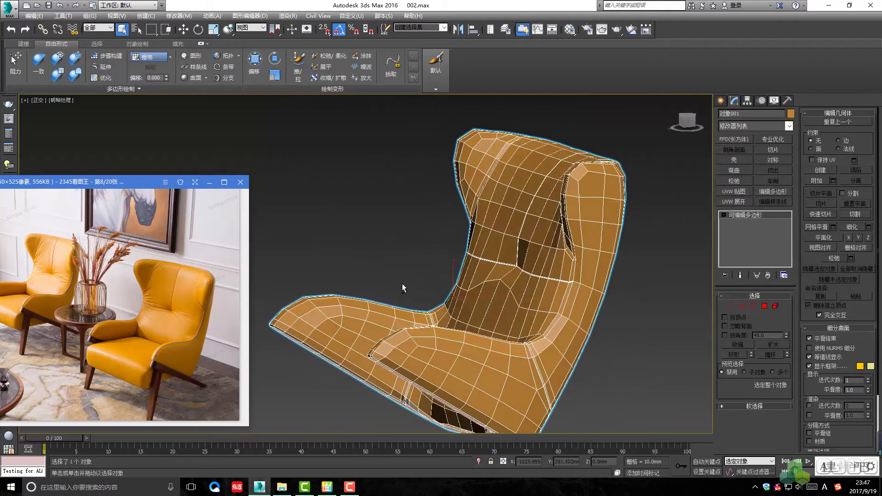
{"action": "scroll", "coordinate": [472, 268], "scroll_direction": "up", "scroll_amount": 3}
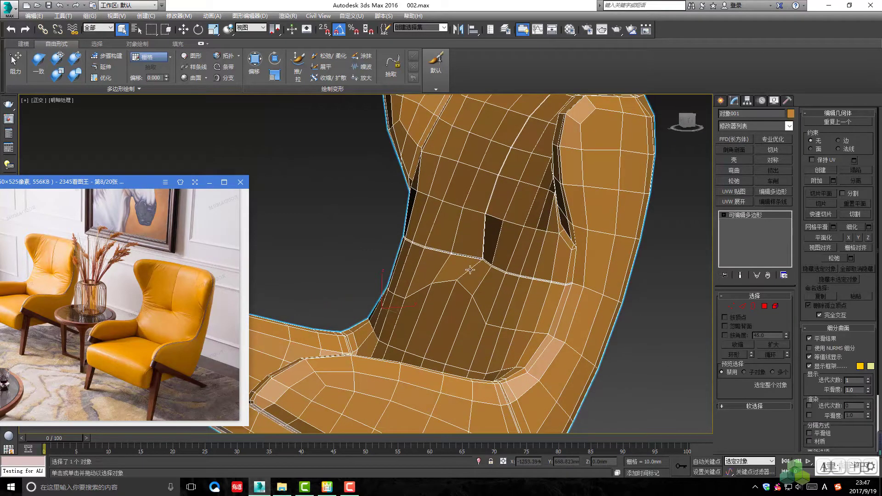
{"action": "scroll", "coordinate": [470, 267], "scroll_direction": "down", "scroll_amount": 2}
{"action": "mouse_move", "coordinate": [470, 267]}
{"action": "middle_mouse_down", "text": "alt"}
{"action": "mouse_move", "coordinate": [536, 296]}
{"action": "mouse_move", "coordinate": [396, 240]}
{"action": "middle_mouse_up", "text": "alt"}
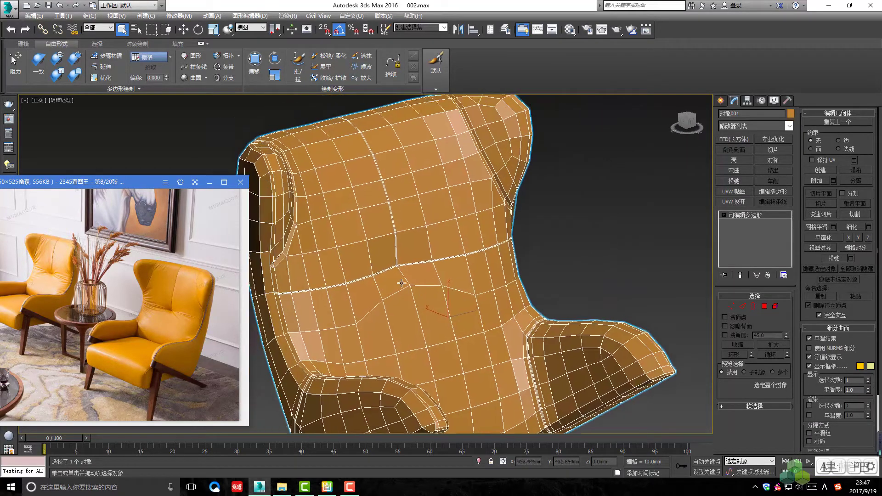
{"action": "scroll", "coordinate": [396, 240], "scroll_direction": "up", "scroll_amount": 4}
- Move the vertex where the backrest seams meet
{"action": "key", "text": "1"}
{"action": "scroll", "coordinate": [392, 248], "scroll_direction": "down", "scroll_amount": 2}
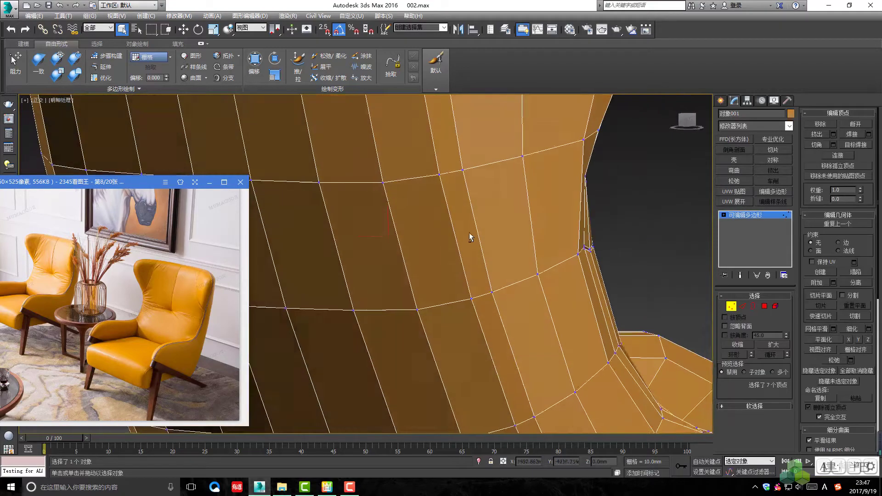
{"action": "scroll", "coordinate": [469, 232], "scroll_direction": "up", "scroll_amount": 2}
{"action": "middle_click_drag", "start_coordinate": [470, 232], "coordinate": [404, 242], "text": "alt"}
{"action": "key", "text": "w"}
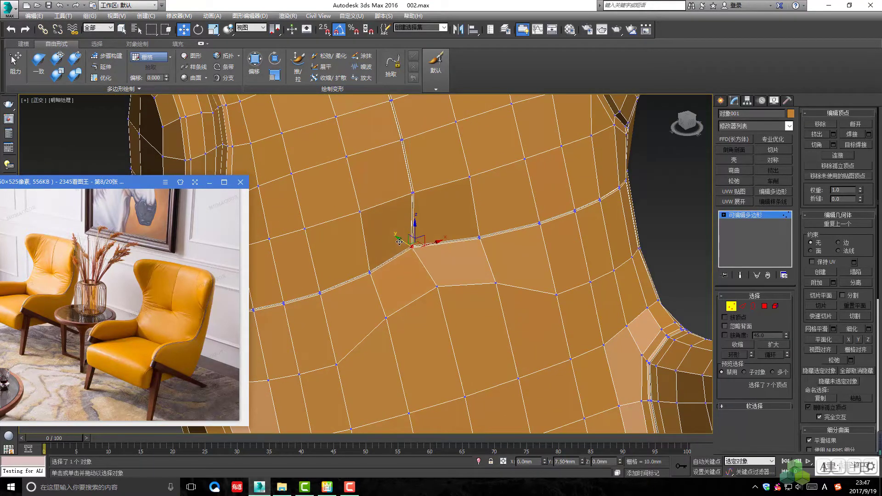
{"action": "scroll", "coordinate": [544, 299], "scroll_direction": "down", "scroll_amount": 4}
- Show the smoothed result and check the backrest shading up close
{"action": "middle_click_drag", "start_coordinate": [482, 284], "coordinate": [544, 299], "text": "alt"}
{"action": "key", "text": "ctrl+t"}
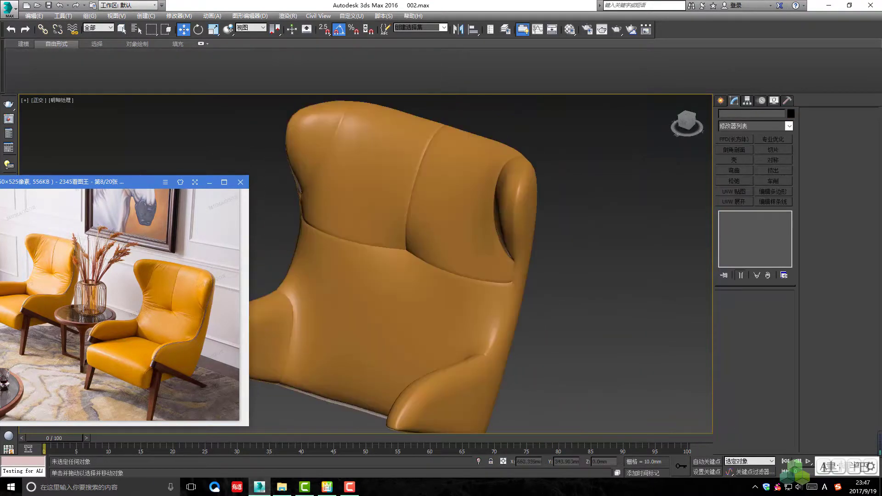
{"action": "middle_click_drag", "start_coordinate": [495, 319], "coordinate": [574, 294], "text": "alt"}
{"action": "left_click", "coordinate": [597, 368]}
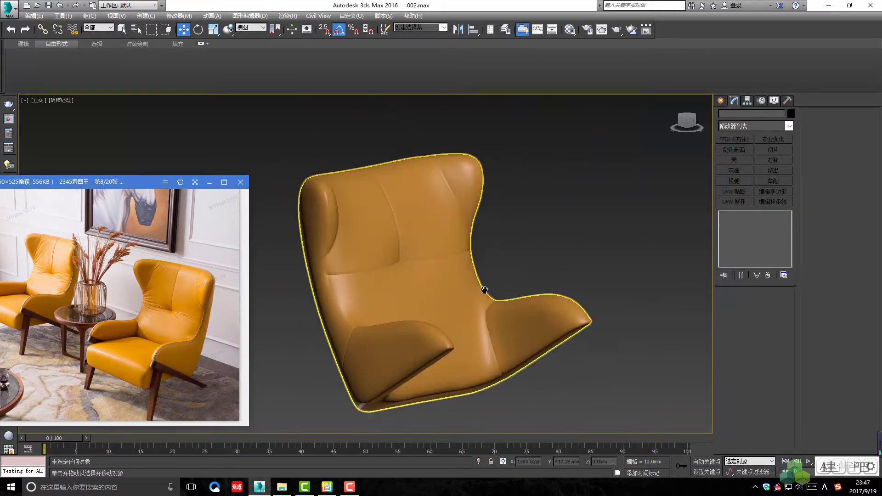
{"action": "scroll", "coordinate": [597, 368], "scroll_direction": "up", "scroll_amount": 2}
{"action": "scroll", "coordinate": [337, 241], "scroll_direction": "up", "scroll_amount": 5}
- Reselect the chair, show its unsmoothed polygon cage in vertex mode, and view the backrest edge
{"action": "left_click", "coordinate": [334, 241]}
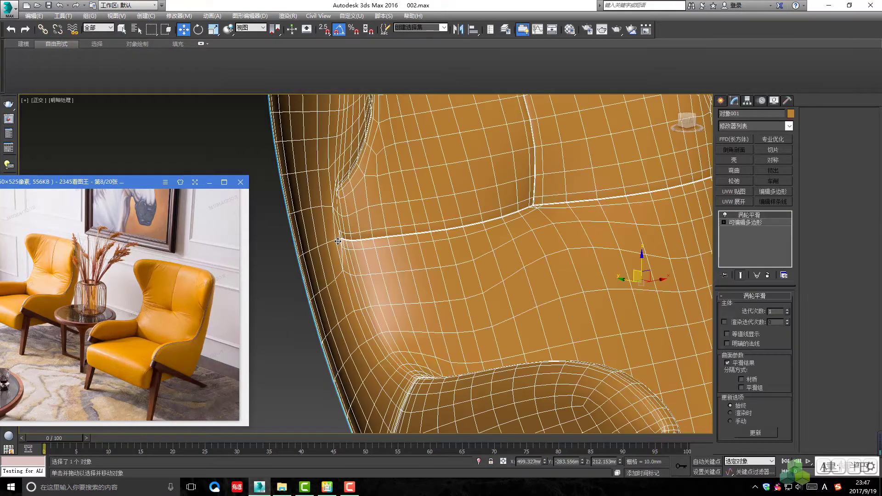
{"action": "key", "text": "ctrl+BackSpace"}
{"action": "scroll", "coordinate": [339, 229], "scroll_direction": "up", "scroll_amount": 4}
{"action": "scroll", "coordinate": [340, 228], "scroll_direction": "up", "scroll_amount": 2}
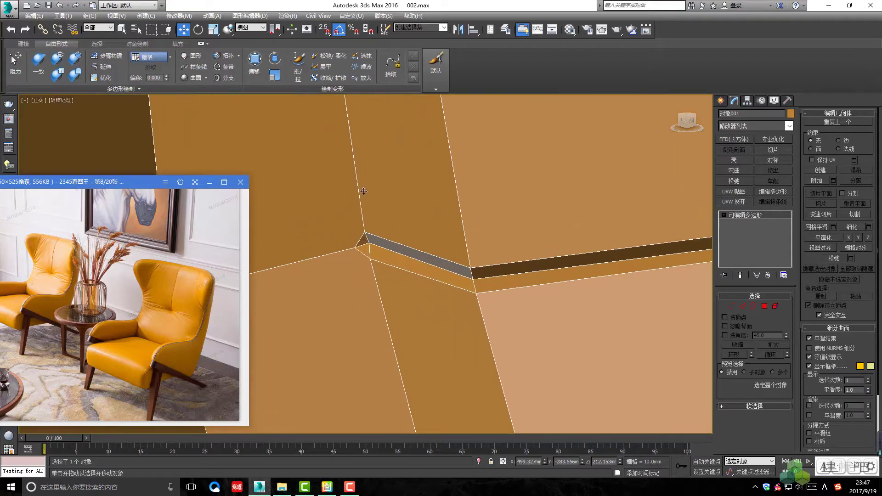
{"action": "key", "text": "1"}
{"action": "scroll", "coordinate": [383, 290], "scroll_direction": "down", "scroll_amount": 2}
{"action": "scroll", "coordinate": [390, 285], "scroll_direction": "down", "scroll_amount": 1}
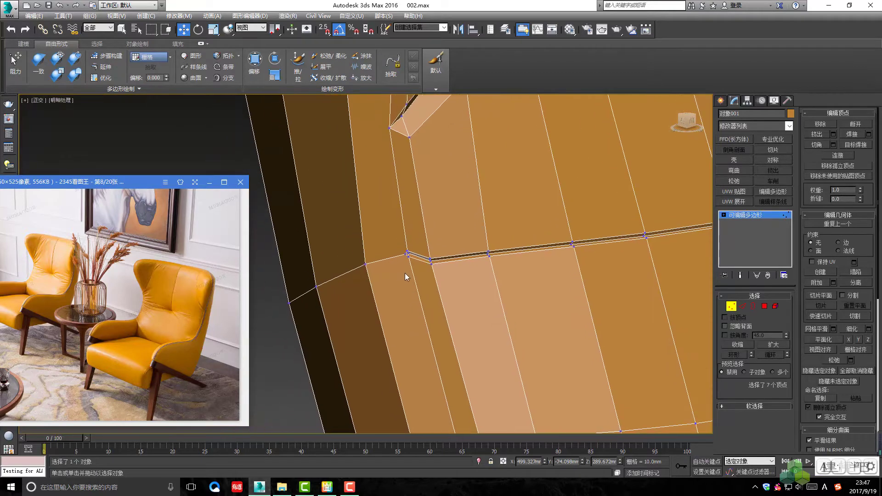
{"action": "scroll", "coordinate": [408, 275], "scroll_direction": "down", "scroll_amount": 1}
{"action": "scroll", "coordinate": [427, 294], "scroll_direction": "down", "scroll_amount": 3}
{"action": "scroll", "coordinate": [439, 305], "scroll_direction": "down", "scroll_amount": 2}
{"action": "mouse_move", "coordinate": [435, 301]}
{"action": "middle_mouse_down", "text": "alt"}
{"action": "mouse_move", "coordinate": [346, 296]}
{"action": "mouse_move", "coordinate": [433, 280]}
{"action": "middle_mouse_up", "text": "alt"}
{"action": "scroll", "coordinate": [418, 244], "scroll_direction": "up", "scroll_amount": 3}
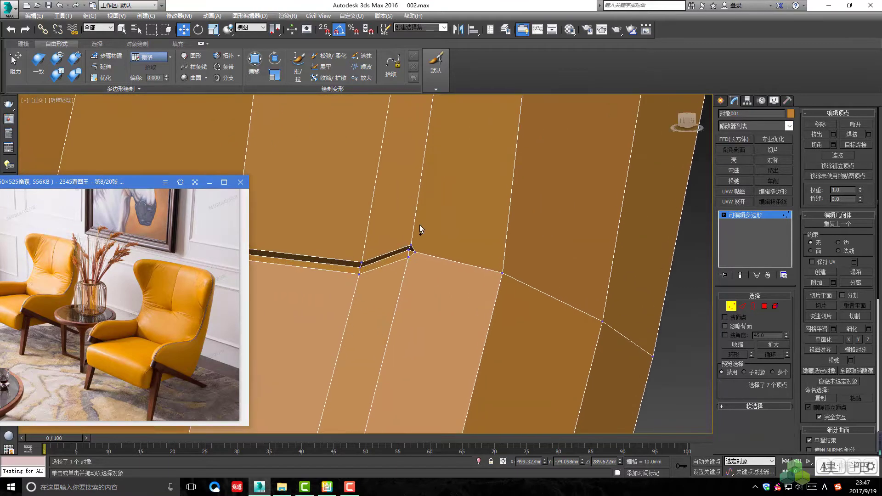
{"action": "scroll", "coordinate": [417, 250], "scroll_direction": "up", "scroll_amount": 2}
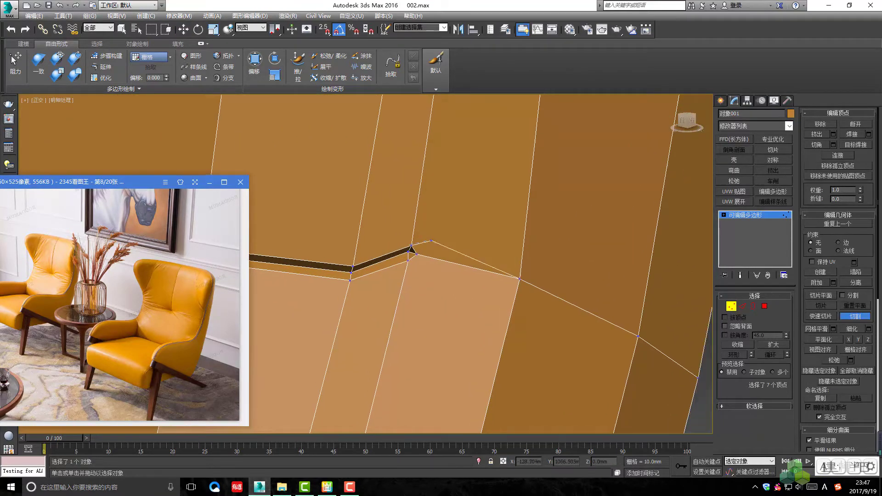
- Cut a new edge from the backrest seam vertex and return to vertex editing
{"action": "middle_click_drag", "start_coordinate": [410, 246], "coordinate": [478, 232], "text": "alt"}
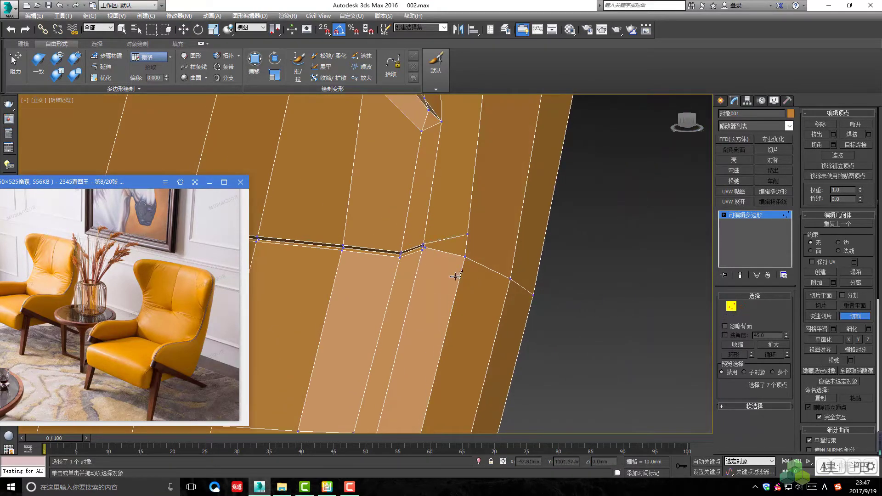
{"action": "scroll", "coordinate": [455, 276], "scroll_direction": "up", "scroll_amount": 4}
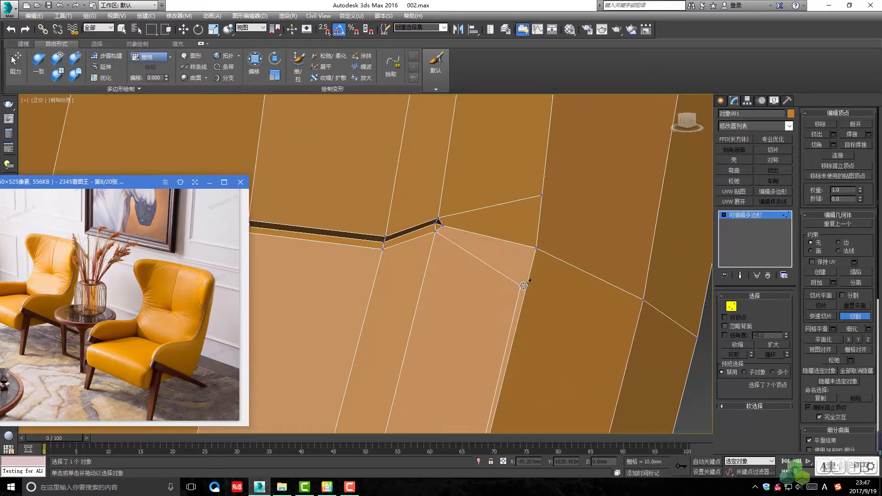
{"action": "right_click", "coordinate": [488, 304]}
{"action": "scroll", "coordinate": [441, 230], "scroll_direction": "up", "scroll_amount": 2}
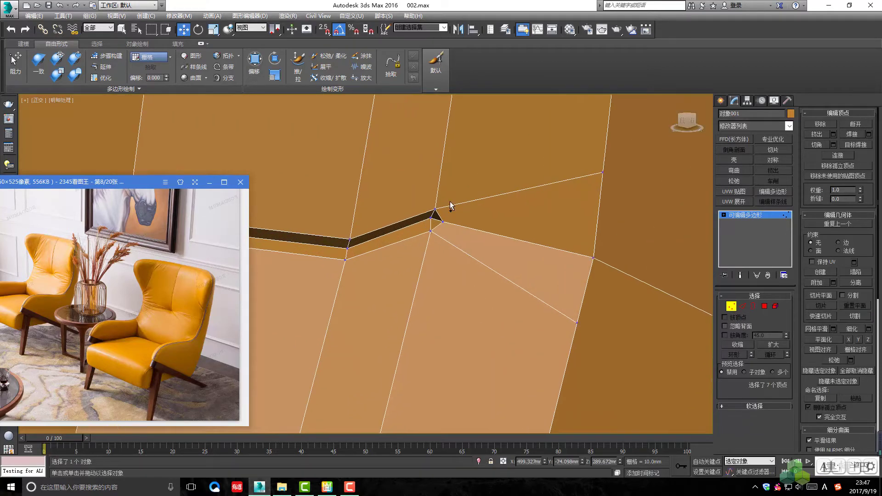
{"action": "key", "text": "2"}
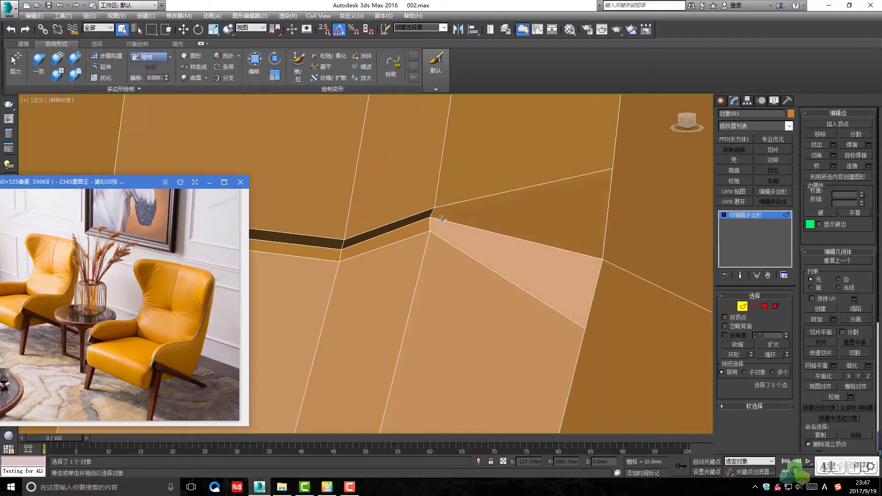
{"action": "scroll", "coordinate": [450, 275], "scroll_direction": "down", "scroll_amount": 4}
{"action": "scroll", "coordinate": [450, 277], "scroll_direction": "down", "scroll_amount": 2}
{"action": "key", "text": "1"}
- Preview the smoothed chair without wireframe edges and with nothing selected
{"action": "key", "text": "ctrl+q"}
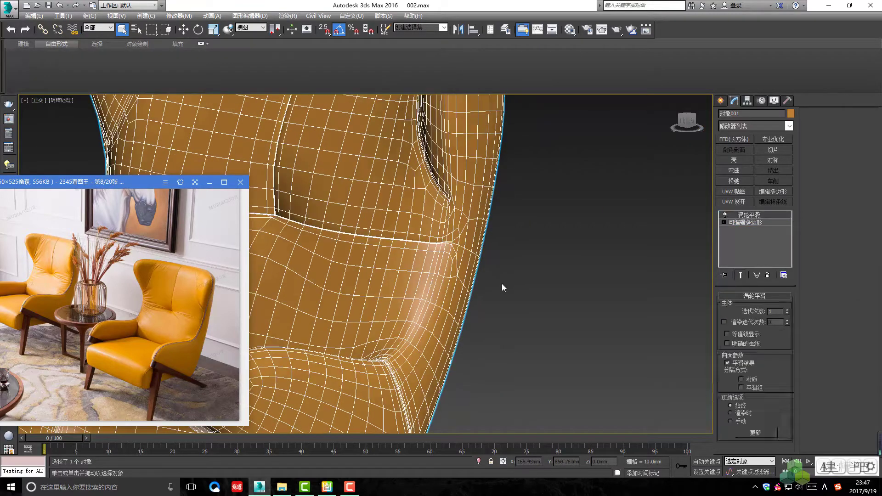
{"action": "scroll", "coordinate": [498, 262], "scroll_direction": "down", "scroll_amount": 3}
{"action": "scroll", "coordinate": [467, 293], "scroll_direction": "down", "scroll_amount": 3}
{"action": "key", "text": "F4"}
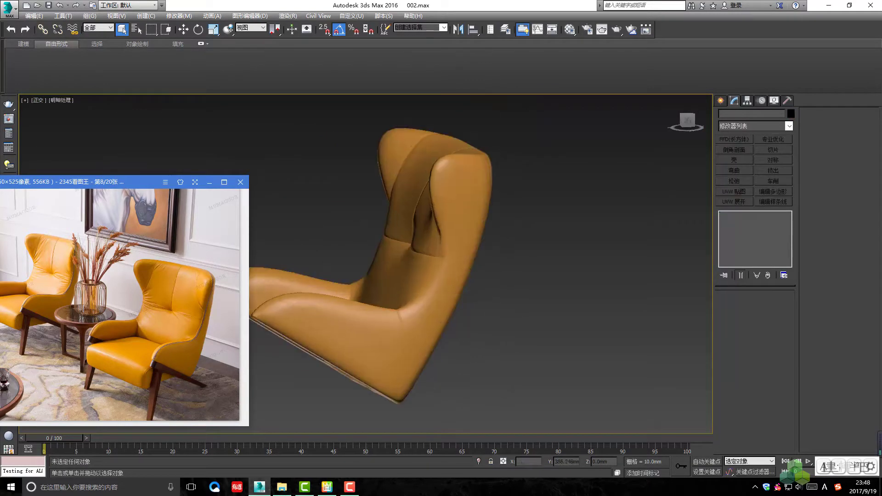
{"action": "scroll", "coordinate": [448, 294], "scroll_direction": "up", "scroll_amount": 3}
{"action": "scroll", "coordinate": [478, 302], "scroll_direction": "up", "scroll_amount": 2}
{"action": "key", "text": "ctrl+d"}
{"action": "scroll", "coordinate": [451, 237], "scroll_direction": "up", "scroll_amount": 1}
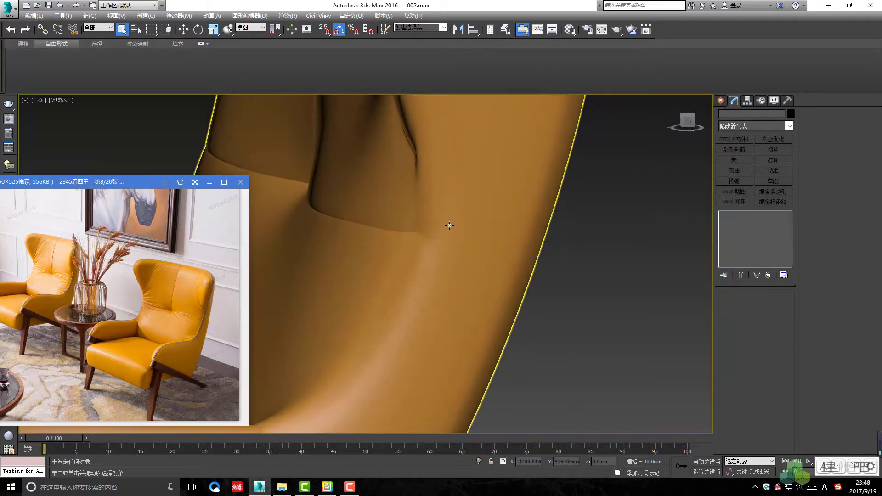
{"action": "left_click", "coordinate": [441, 239]}
{"action": "key", "text": "ctrl+d"}
- Reselect the chair in vertex mode, then leave vertex editing and deselect it
{"action": "left_click", "coordinate": [430, 243]}
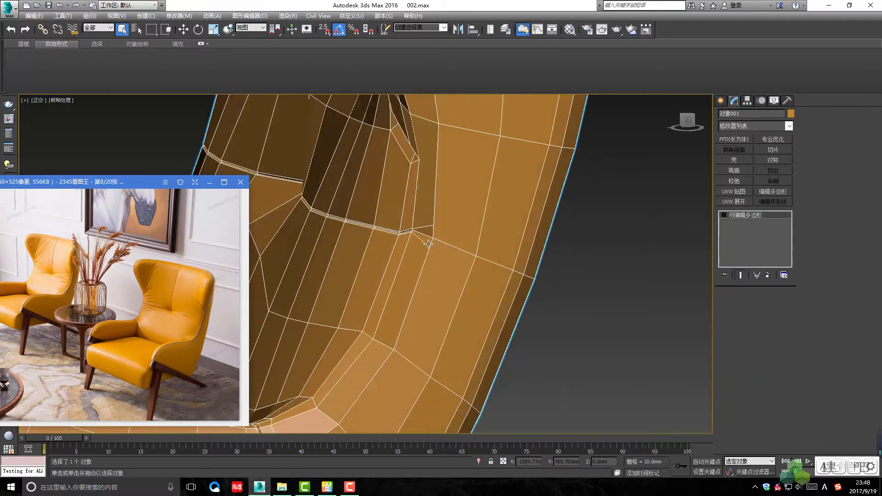
{"action": "key", "text": "1"}
{"action": "scroll", "coordinate": [423, 211], "scroll_direction": "up", "scroll_amount": 2}
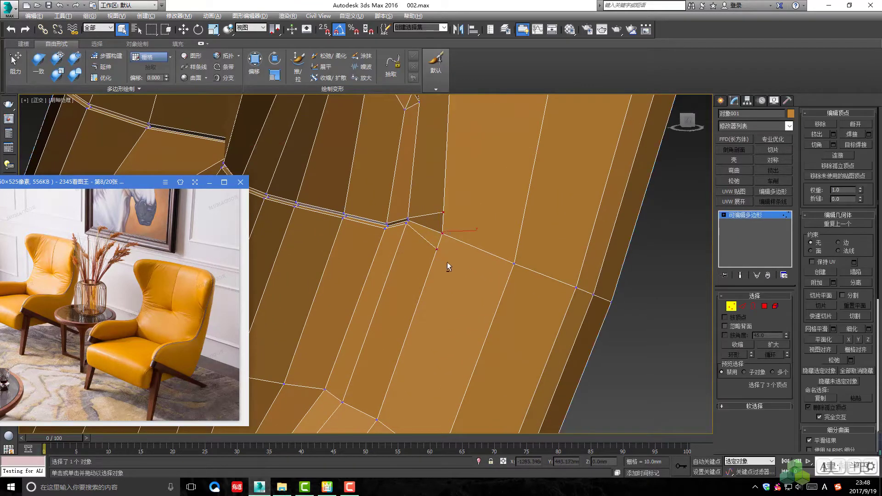
{"action": "scroll", "coordinate": [454, 257], "scroll_direction": "down", "scroll_amount": 1}
{"action": "scroll", "coordinate": [457, 247], "scroll_direction": "down", "scroll_amount": 3}
{"action": "key", "text": "1"}
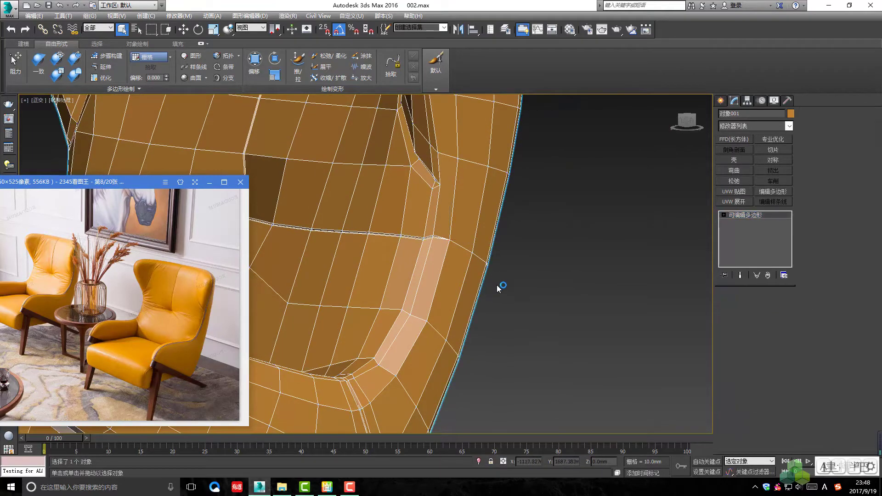
{"action": "left_click", "coordinate": [498, 287]}
- Select the vertex at the notched seam corner and ready it for moving
{"action": "left_click", "coordinate": [431, 222]}
{"action": "key", "text": "1"}
{"action": "scroll", "coordinate": [431, 221], "scroll_direction": "up", "scroll_amount": 5}
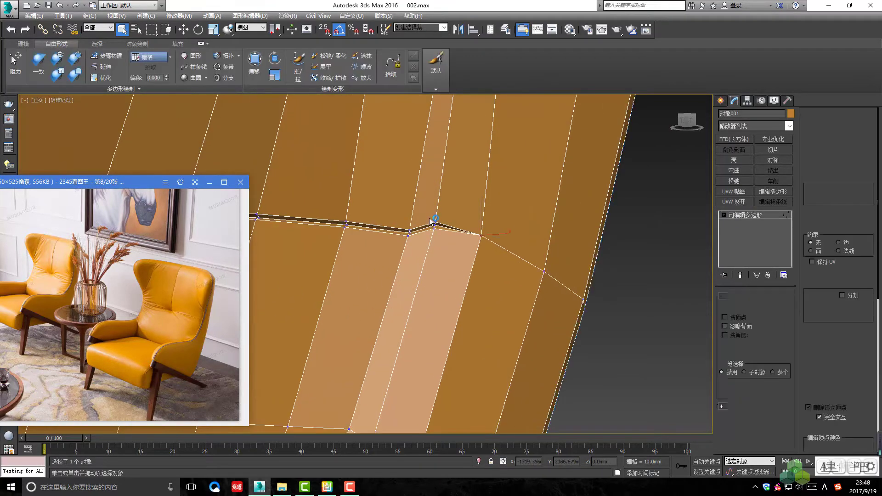
{"action": "left_click", "coordinate": [431, 222]}
{"action": "key", "text": "w"}
{"action": "scroll", "coordinate": [433, 225], "scroll_direction": "down", "scroll_amount": 1}
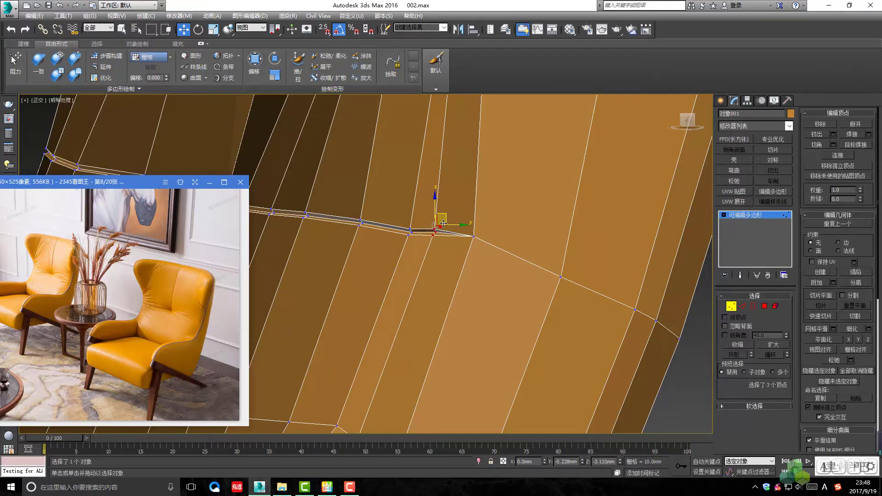
{"action": "scroll", "coordinate": [442, 257], "scroll_direction": "down", "scroll_amount": 5}
{"action": "scroll", "coordinate": [459, 283], "scroll_direction": "up", "scroll_amount": 3}
- Preview the edited seam smoothed, with the chair deselected and then reselected
{"action": "key", "text": "1"}
{"action": "scroll", "coordinate": [486, 279], "scroll_direction": "up", "scroll_amount": 2}
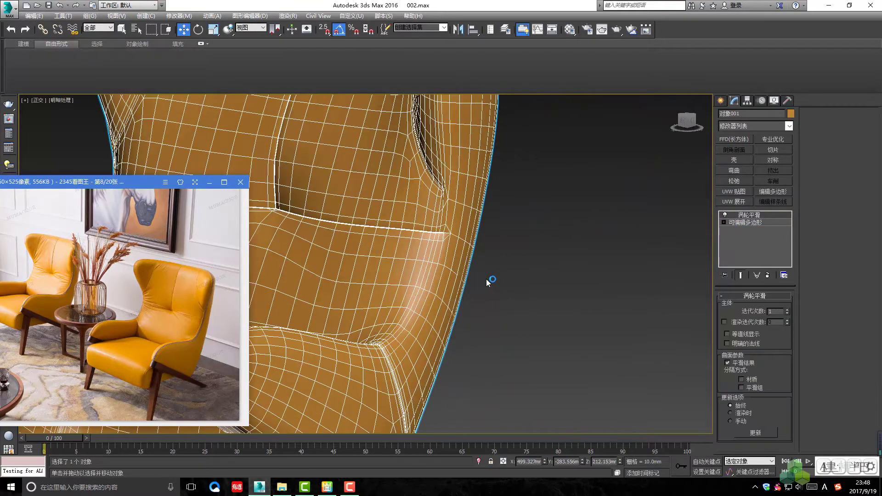
{"action": "left_click", "coordinate": [486, 279]}
{"action": "scroll", "coordinate": [486, 279], "scroll_direction": "down", "scroll_amount": 1}
{"action": "scroll", "coordinate": [478, 283], "scroll_direction": "down", "scroll_amount": 2}
{"action": "scroll", "coordinate": [459, 290], "scroll_direction": "down", "scroll_amount": 4}
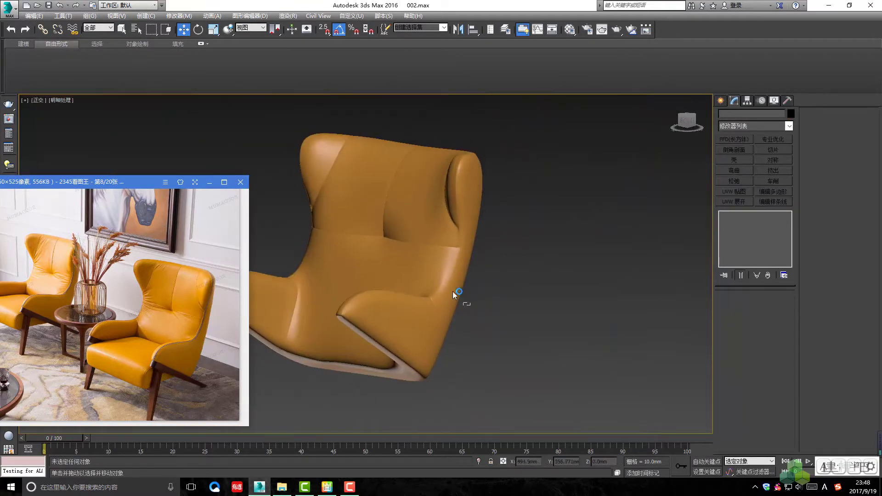
{"action": "left_click", "coordinate": [453, 291]}
- Orbit in close and inspect the smoothed chair surface in object selection mode
{"action": "middle_click_drag", "start_coordinate": [502, 281], "coordinate": [490, 293], "text": "alt"}
{"action": "left_click", "coordinate": [490, 293]}
{"action": "key", "text": "q"}
{"action": "scroll", "coordinate": [449, 206], "scroll_direction": "up", "scroll_amount": 6}
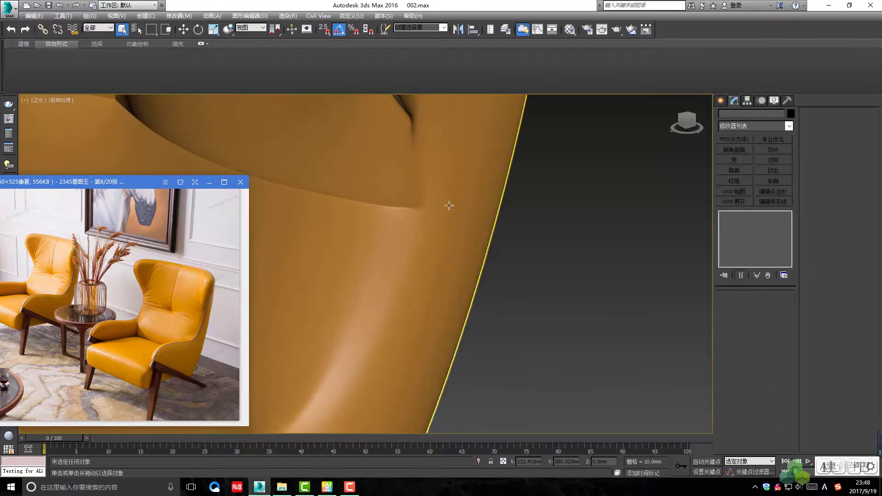
{"action": "scroll", "coordinate": [415, 200], "scroll_direction": "down", "scroll_amount": 2}
{"action": "scroll", "coordinate": [411, 211], "scroll_direction": "up", "scroll_amount": 2}
{"action": "scroll", "coordinate": [425, 186], "scroll_direction": "up", "scroll_amount": 1}
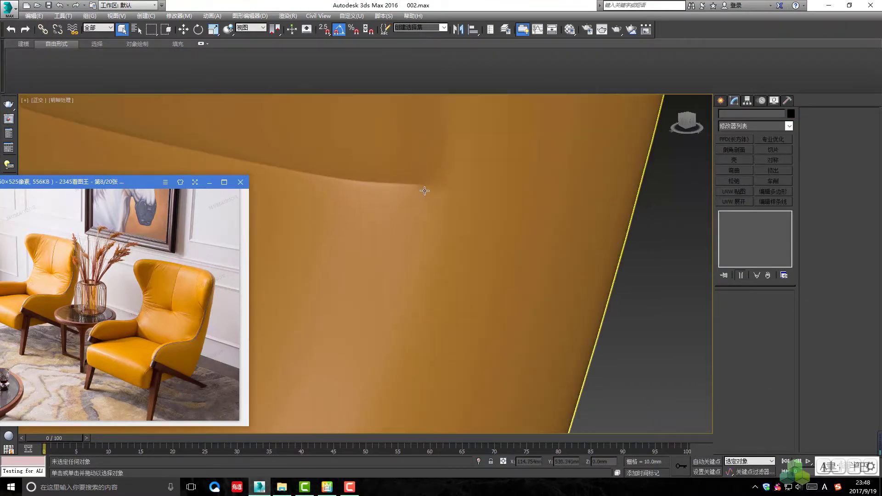
{"action": "scroll", "coordinate": [431, 271], "scroll_direction": "down", "scroll_amount": 3}
- Delete TurboSmooth from the chair and orbit the base mesh toward a front view
{"action": "left_click", "coordinate": [432, 270]}
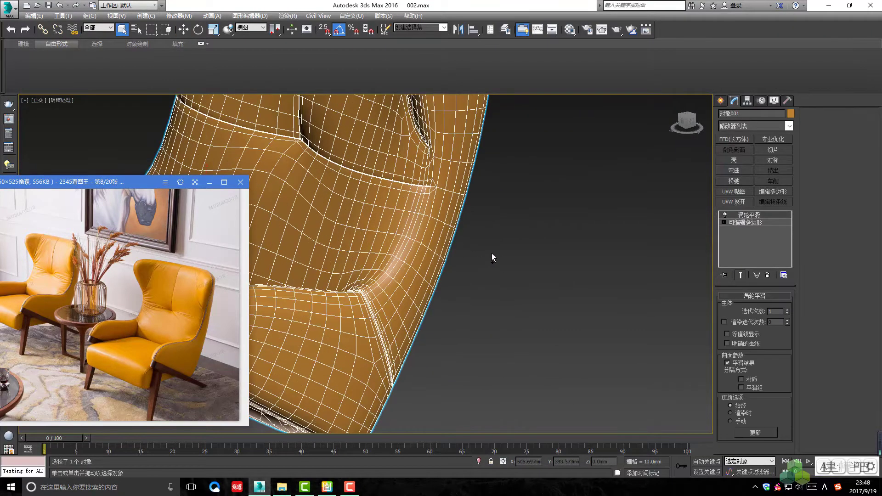
{"action": "left_click", "coordinate": [767, 275]}
{"action": "key", "text": "z"}
{"action": "mouse_move", "coordinate": [534, 286]}
{"action": "middle_mouse_down", "text": "alt"}
{"action": "mouse_move", "coordinate": [501, 286]}
{"action": "mouse_move", "coordinate": [473, 268]}
{"action": "middle_mouse_up", "text": "alt"}
- View the chair from the front, then orbit it to a tilted angle with nothing selected
{"action": "key", "text": "f"}
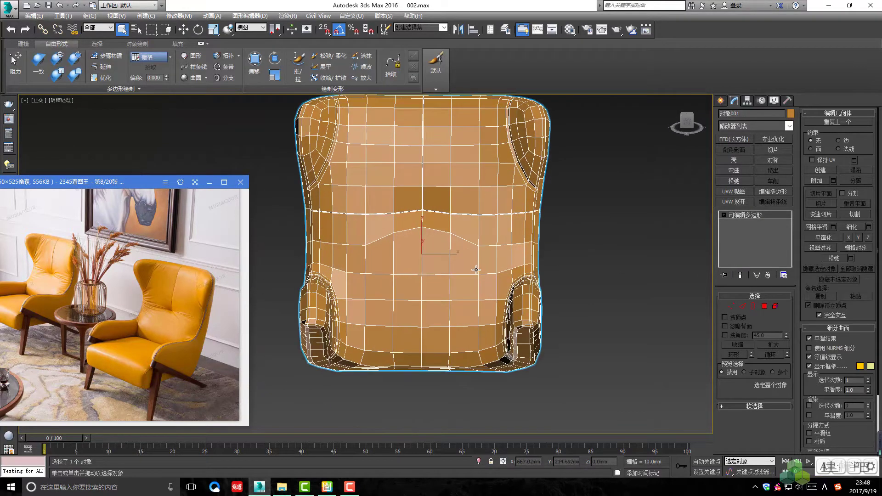
{"action": "scroll", "coordinate": [468, 264], "scroll_direction": "up", "scroll_amount": 2}
{"action": "scroll", "coordinate": [482, 265], "scroll_direction": "down", "scroll_amount": 3}
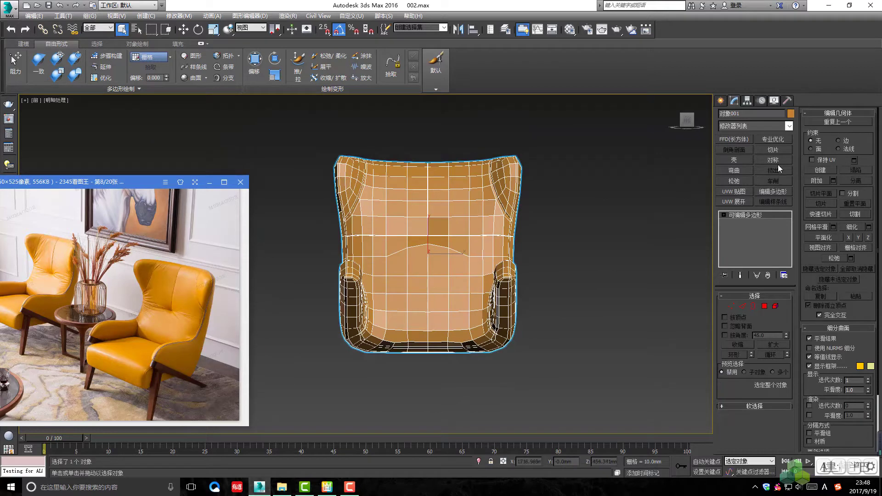
{"action": "mouse_move", "coordinate": [565, 254]}
{"action": "middle_mouse_down", "text": "alt"}
{"action": "mouse_move", "coordinate": [525, 257]}
{"action": "mouse_move", "coordinate": [517, 269]}
{"action": "middle_mouse_up", "text": "alt"}
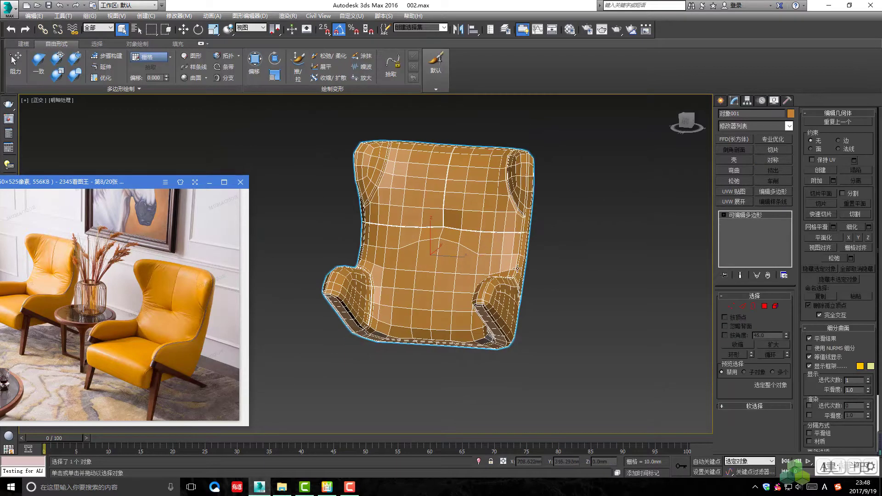
{"action": "left_click", "coordinate": [543, 263]}
{"action": "left_click", "coordinate": [533, 266]}
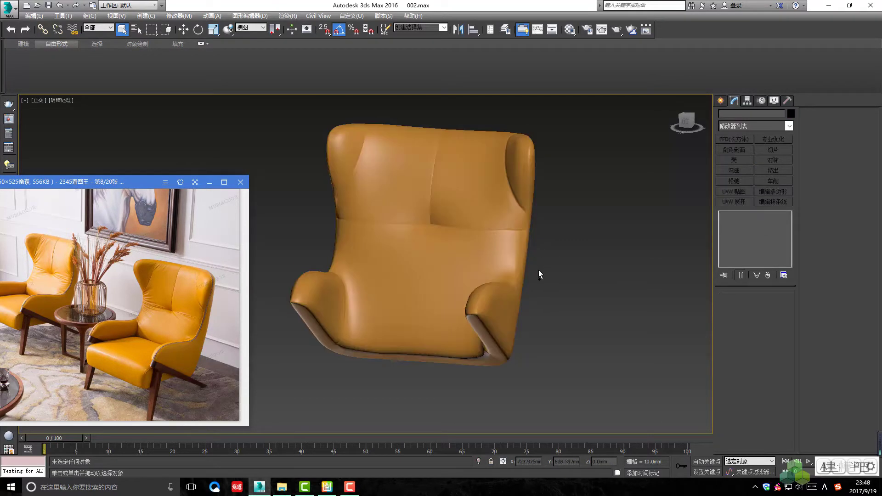
{"action": "scroll", "coordinate": [539, 270], "scroll_direction": "up", "scroll_amount": 1}
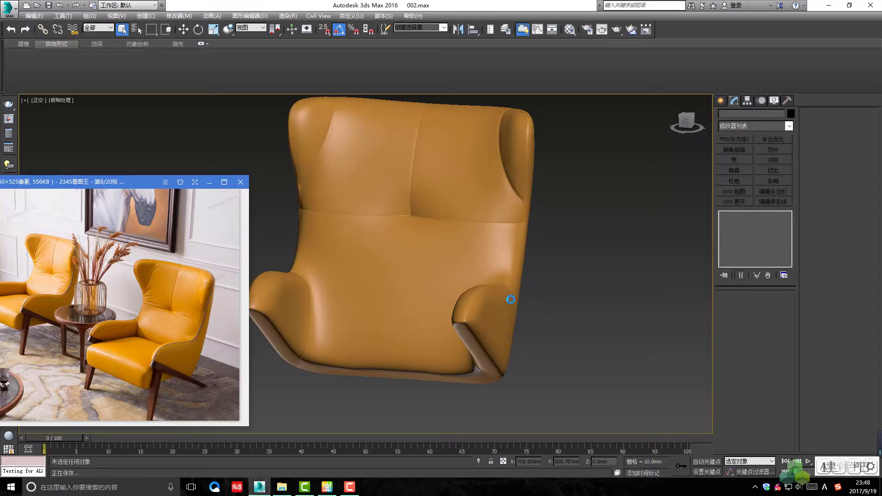
- Apply smoothing and orbit around the smoothed chair to inspect its shading
{"action": "key", "text": "ctrl+a"}
{"action": "middle_click_drag", "start_coordinate": [569, 266], "coordinate": [566, 272], "text": "alt"}
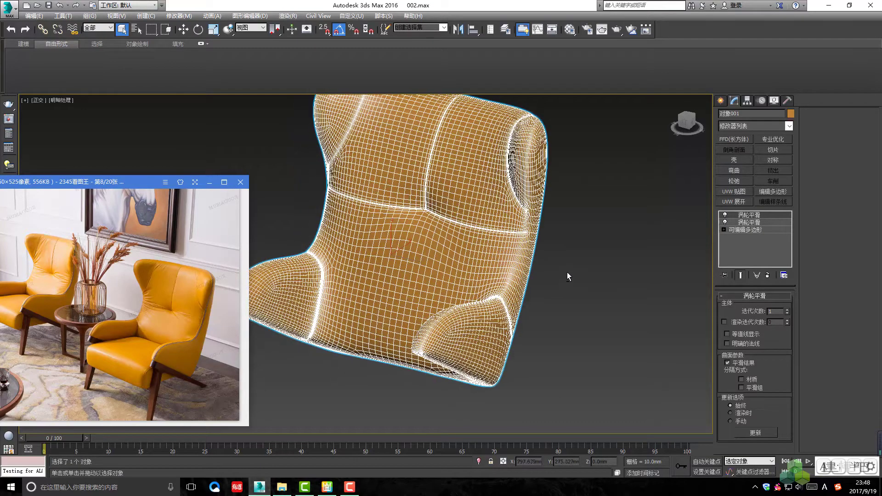
{"action": "mouse_move", "coordinate": [495, 238]}
{"action": "middle_mouse_down", "text": "alt"}
{"action": "mouse_move", "coordinate": [551, 257]}
{"action": "mouse_move", "coordinate": [510, 265]}
{"action": "mouse_move", "coordinate": [559, 249]}
{"action": "mouse_move", "coordinate": [537, 257]}
{"action": "middle_mouse_up", "text": "alt"}
{"action": "left_click", "coordinate": [566, 269]}
{"action": "scroll", "coordinate": [567, 204], "scroll_direction": "up", "scroll_amount": 5}
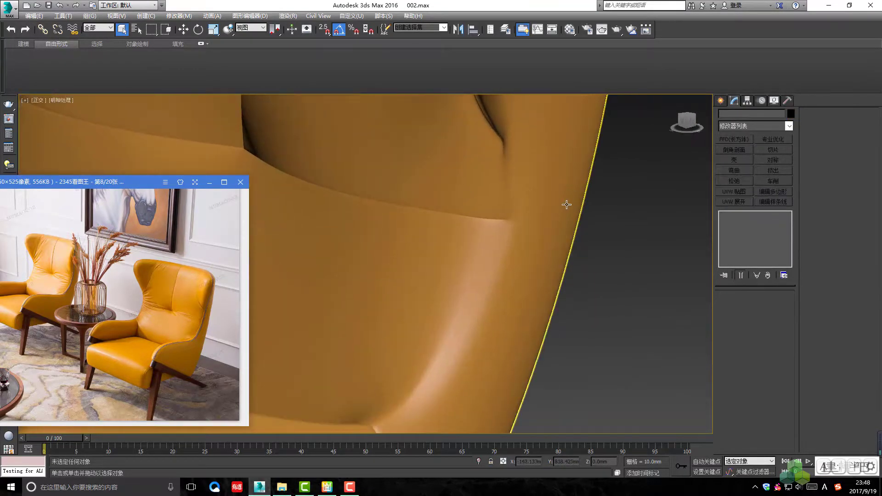
- Reselect the chair and delete both TurboSmooth modifiers
{"action": "left_click", "coordinate": [514, 277]}
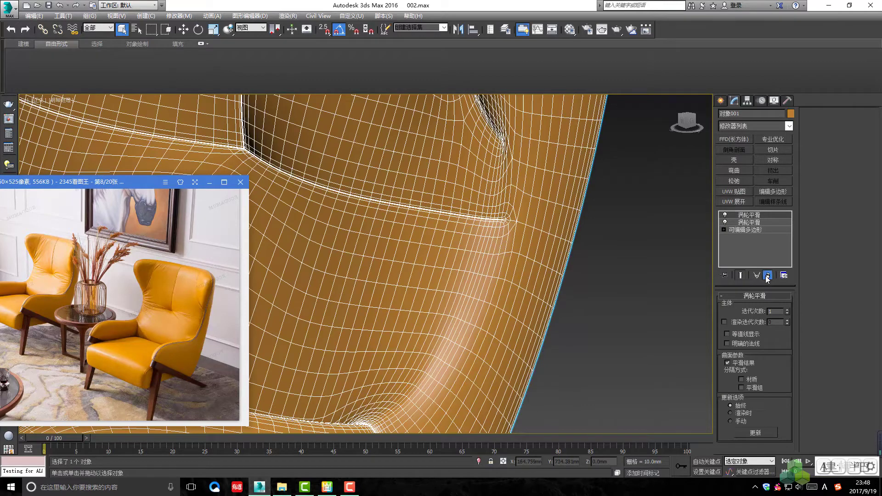
{"action": "left_click", "coordinate": [767, 274]}
{"action": "scroll", "coordinate": [467, 204], "scroll_direction": "up", "scroll_amount": 3}
- Select vertices along the wing seam and orbit to see the mesh in 3D
{"action": "scroll", "coordinate": [467, 204], "scroll_direction": "up", "scroll_amount": 3}
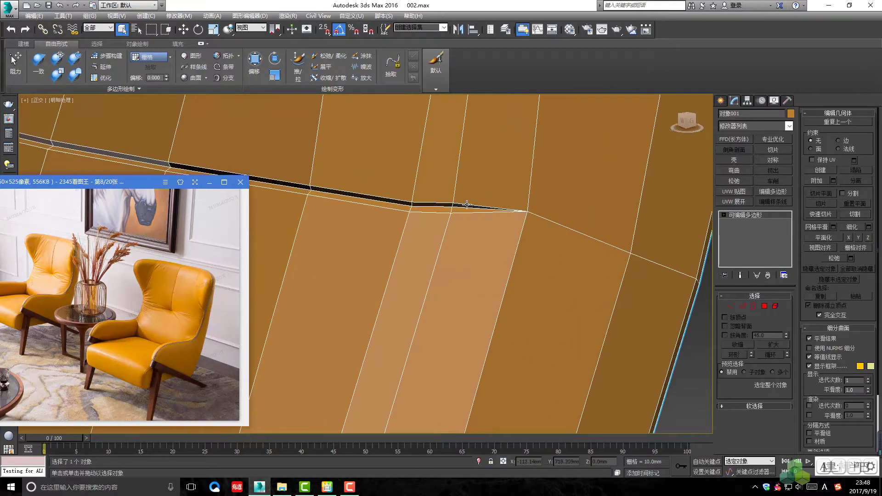
{"action": "key", "text": "1"}
{"action": "left_click_drag", "start_coordinate": [459, 198], "coordinate": [449, 209]}
{"action": "mouse_move", "coordinate": [458, 222]}
{"action": "middle_mouse_down", "text": "alt"}
{"action": "mouse_move", "coordinate": [461, 249]}
{"action": "mouse_move", "coordinate": [448, 245]}
{"action": "mouse_move", "coordinate": [487, 240]}
{"action": "mouse_move", "coordinate": [475, 196]}
{"action": "mouse_move", "coordinate": [469, 291]}
{"action": "mouse_move", "coordinate": [464, 260]}
{"action": "mouse_move", "coordinate": [477, 210]}
{"action": "mouse_move", "coordinate": [434, 293]}
{"action": "mouse_move", "coordinate": [481, 318]}
{"action": "mouse_move", "coordinate": [475, 246]}
{"action": "mouse_move", "coordinate": [487, 229]}
{"action": "mouse_move", "coordinate": [501, 239]}
{"action": "mouse_move", "coordinate": [460, 232]}
{"action": "mouse_move", "coordinate": [502, 238]}
{"action": "middle_mouse_up", "text": "alt"}
{"action": "key", "text": "w"}
{"action": "scroll", "coordinate": [447, 302], "scroll_direction": "down", "scroll_amount": 5}
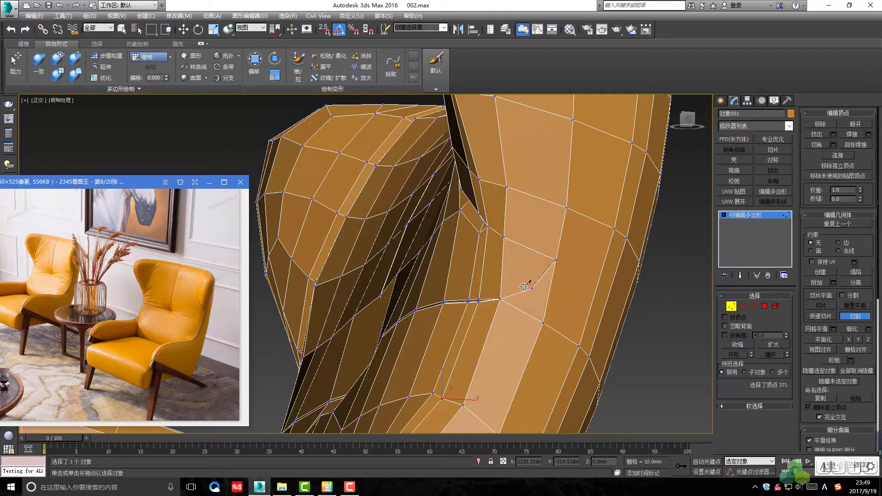
{"action": "scroll", "coordinate": [465, 252], "scroll_direction": "up", "scroll_amount": 3}
{"action": "scroll", "coordinate": [475, 221], "scroll_direction": "up", "scroll_amount": 2}
- Cut new edges beside the wing slit in vertex mode
{"action": "key", "text": "w"}
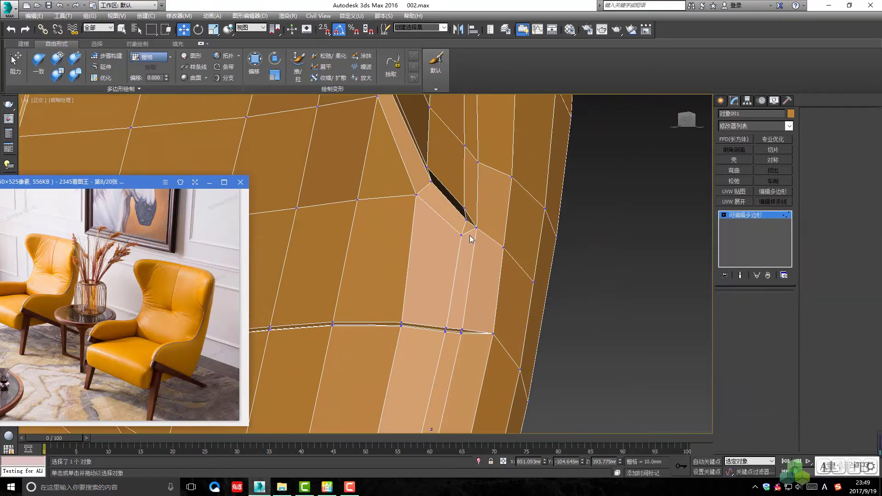
{"action": "key", "text": "2"}
{"action": "scroll", "coordinate": [477, 214], "scroll_direction": "up", "scroll_amount": 1}
{"action": "key", "text": "1"}
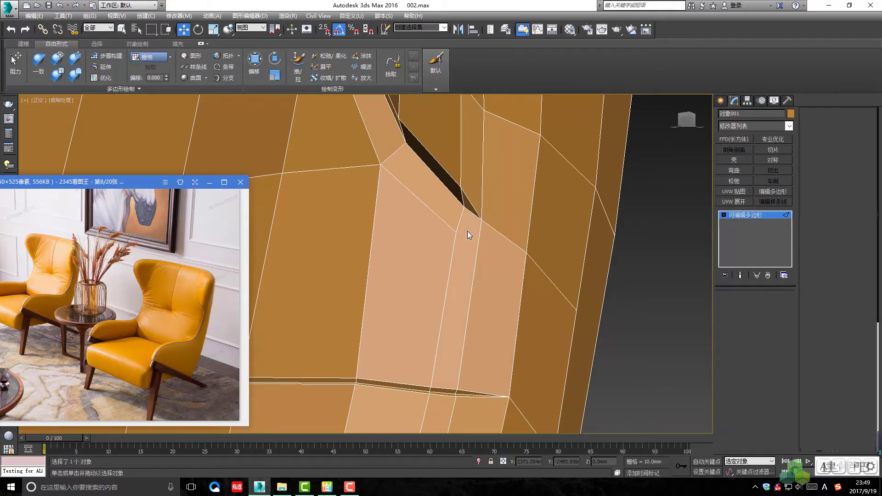
{"action": "key", "text": "alt+c"}
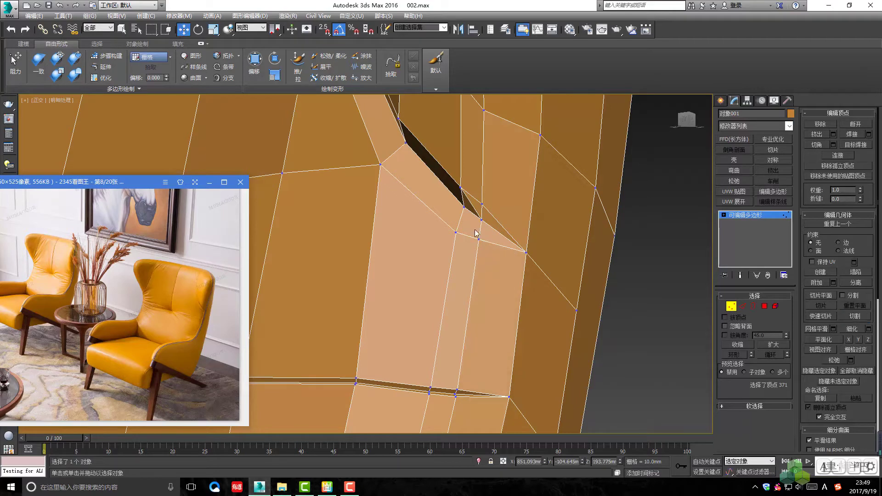
{"action": "key", "text": "q"}
{"action": "scroll", "coordinate": [475, 239], "scroll_direction": "down", "scroll_amount": 5}
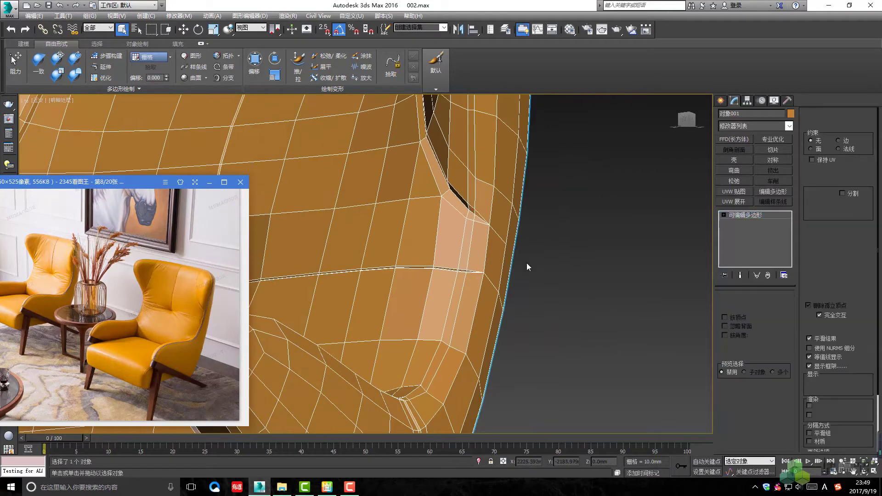
- Reapply TurboSmooth and orbit to inspect the smoothed backrest
{"action": "key", "text": "ctrl+t"}
{"action": "scroll", "coordinate": [528, 266], "scroll_direction": "down", "scroll_amount": 3}
{"action": "scroll", "coordinate": [530, 268], "scroll_direction": "down", "scroll_amount": 2}
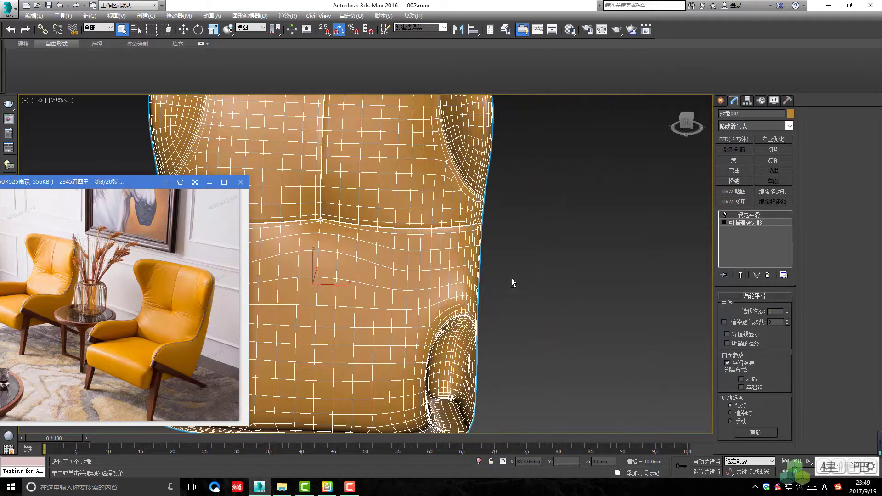
{"action": "mouse_move", "coordinate": [512, 278]}
{"action": "middle_mouse_down", "text": "alt"}
{"action": "mouse_move", "coordinate": [469, 237]}
{"action": "mouse_move", "coordinate": [491, 264]}
{"action": "middle_mouse_up", "text": "alt"}
- Cut new edges into the top of the chair wing with the Cut tool
{"action": "left_click", "coordinate": [490, 263]}
{"action": "scroll", "coordinate": [427, 237], "scroll_direction": "up", "scroll_amount": 3}
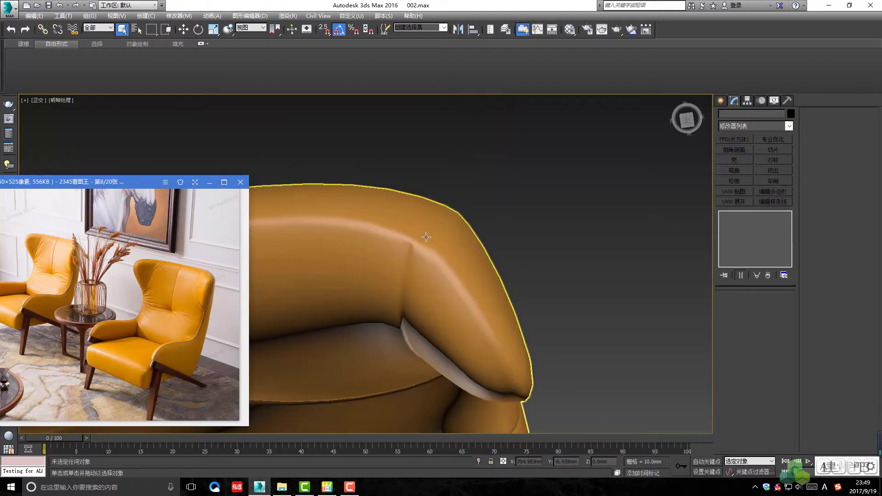
{"action": "left_click", "coordinate": [425, 236]}
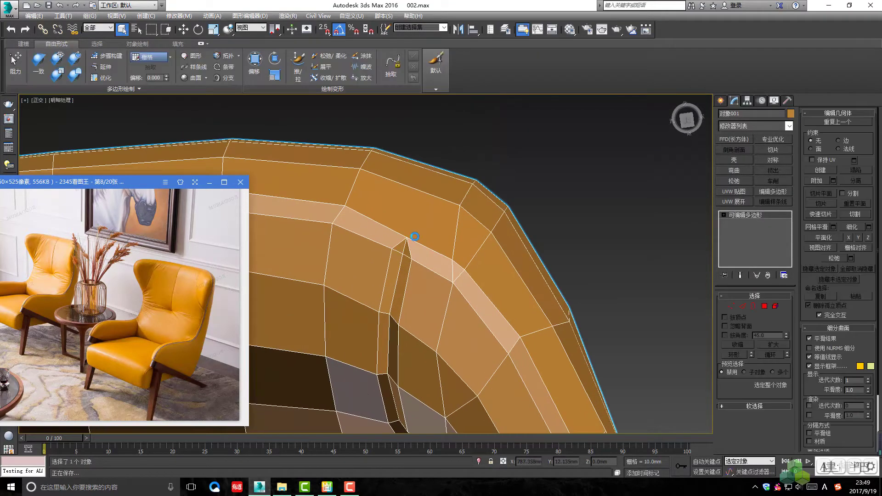
{"action": "key", "text": "1"}
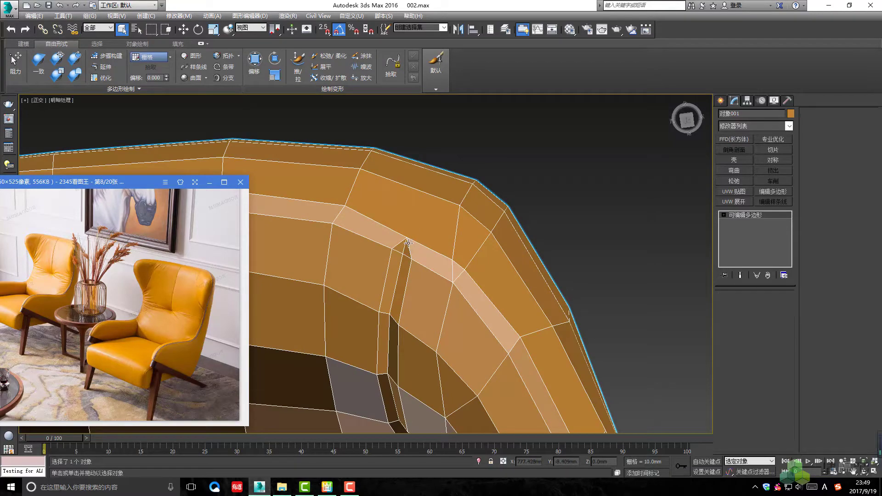
{"action": "left_click", "coordinate": [405, 239]}
{"action": "middle_click_drag", "start_coordinate": [406, 239], "coordinate": [409, 264], "text": "alt"}
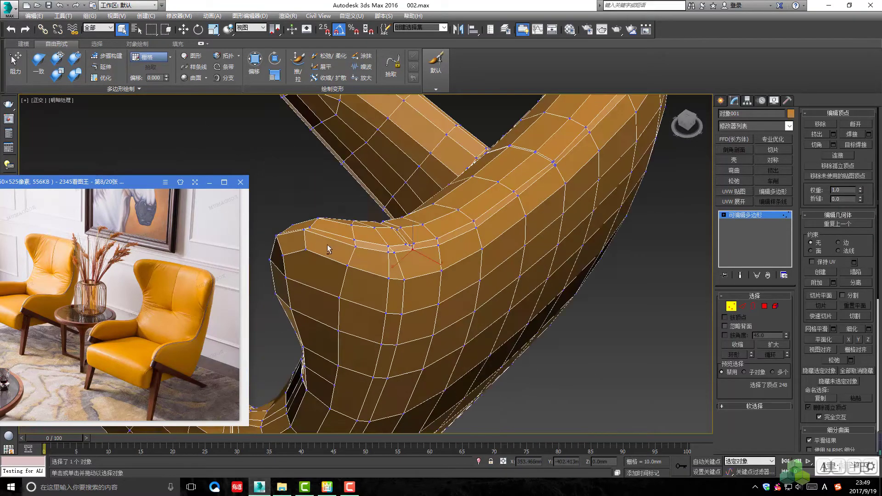
{"action": "key", "text": "alt+c"}
{"action": "scroll", "coordinate": [415, 219], "scroll_direction": "up", "scroll_amount": 3}
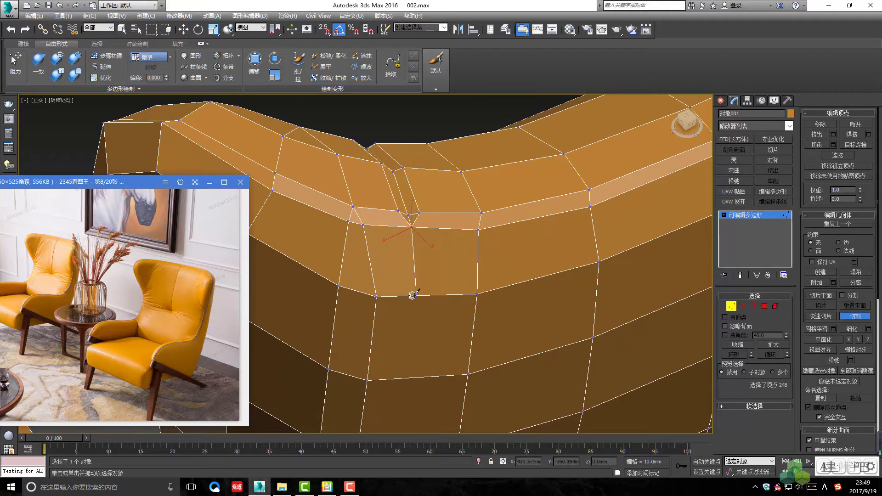
{"action": "scroll", "coordinate": [414, 276], "scroll_direction": "down", "scroll_amount": 2}
{"action": "scroll", "coordinate": [406, 253], "scroll_direction": "down", "scroll_amount": 1}
{"action": "scroll", "coordinate": [413, 234], "scroll_direction": "up", "scroll_amount": 3}
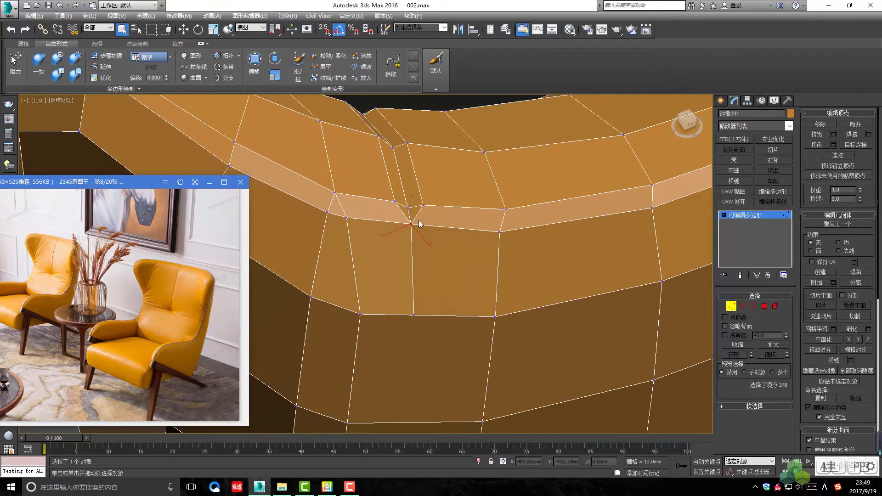
{"action": "scroll", "coordinate": [420, 213], "scroll_direction": "up", "scroll_amount": 2}
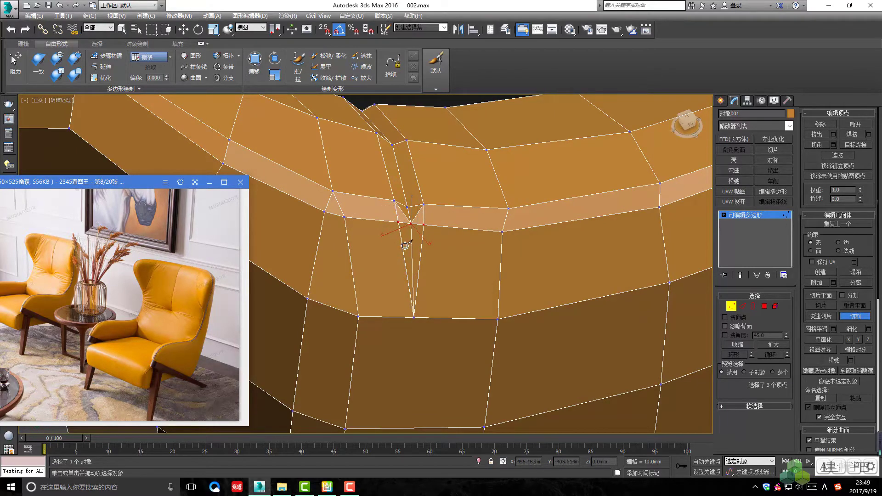
{"action": "key", "text": "2"}
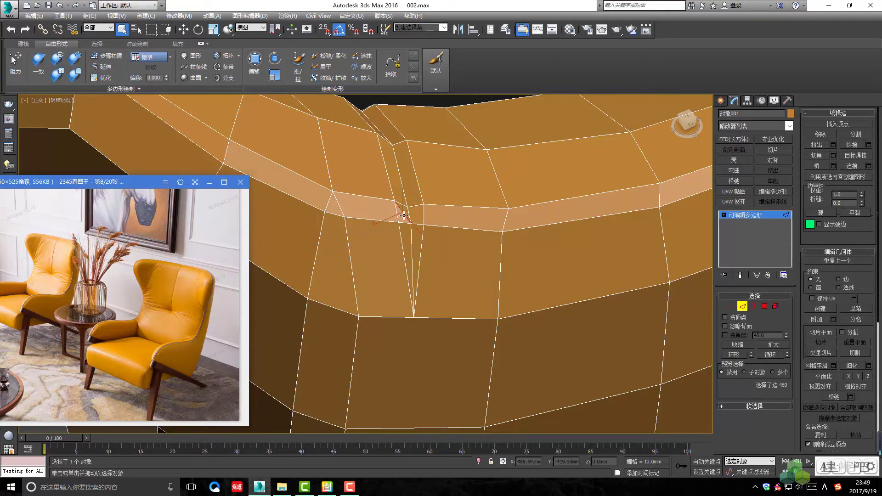
{"action": "scroll", "coordinate": [403, 216], "scroll_direction": "down", "scroll_amount": 4}
- Check the smoothed wing, then undo the smoothing to edit the cage again
{"action": "left_click", "coordinate": [426, 141]}
{"action": "scroll", "coordinate": [428, 135], "scroll_direction": "up", "scroll_amount": 4}
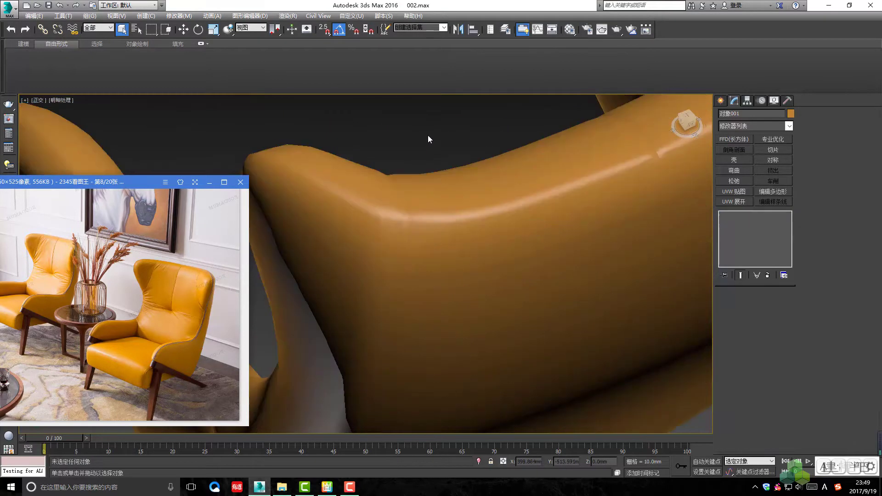
{"action": "scroll", "coordinate": [428, 135], "scroll_direction": "down", "scroll_amount": 4}
{"action": "scroll", "coordinate": [404, 206], "scroll_direction": "up", "scroll_amount": 4}
{"action": "left_click", "coordinate": [404, 205]}
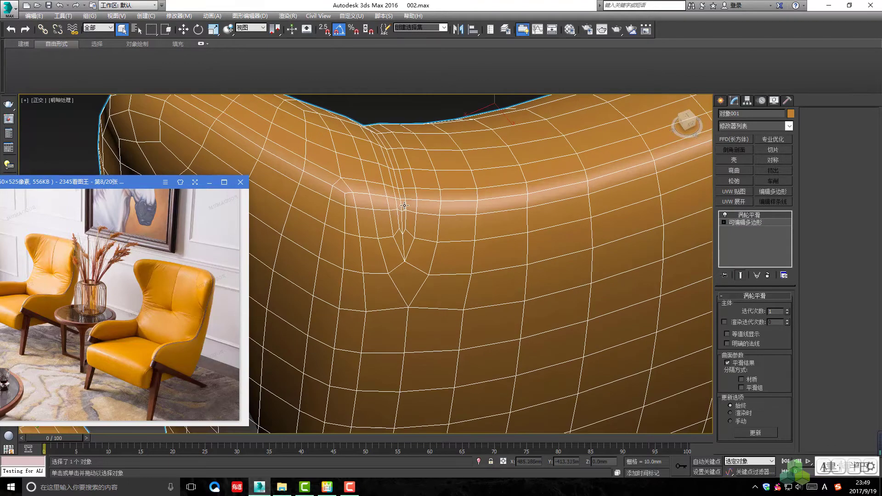
{"action": "key", "text": "ctrl+z"}
{"action": "scroll", "coordinate": [404, 206], "scroll_direction": "down", "scroll_amount": 3}
{"action": "scroll", "coordinate": [396, 213], "scroll_direction": "up", "scroll_amount": 3}
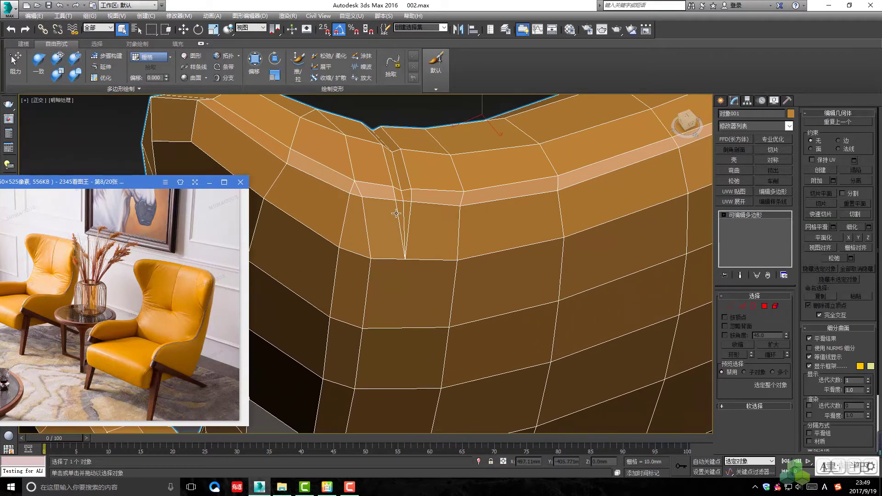
- Select the seam edge along the top of the backrest
{"action": "key", "text": "1"}
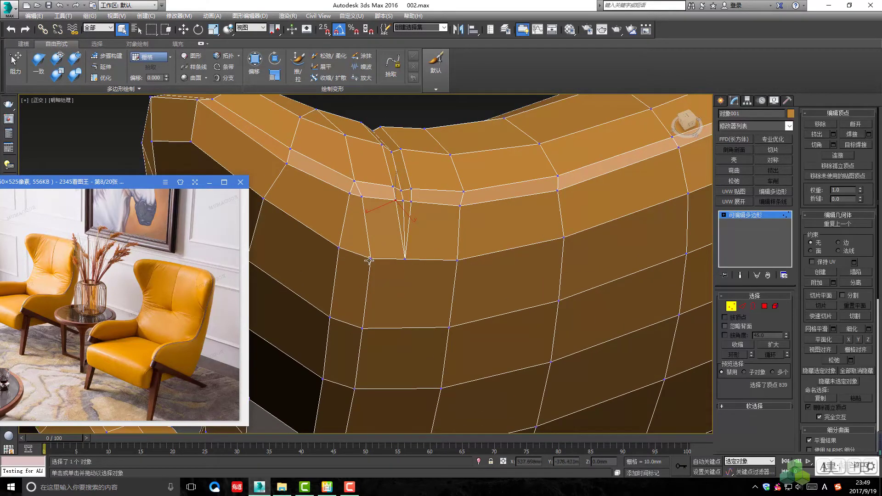
{"action": "key", "text": "c"}
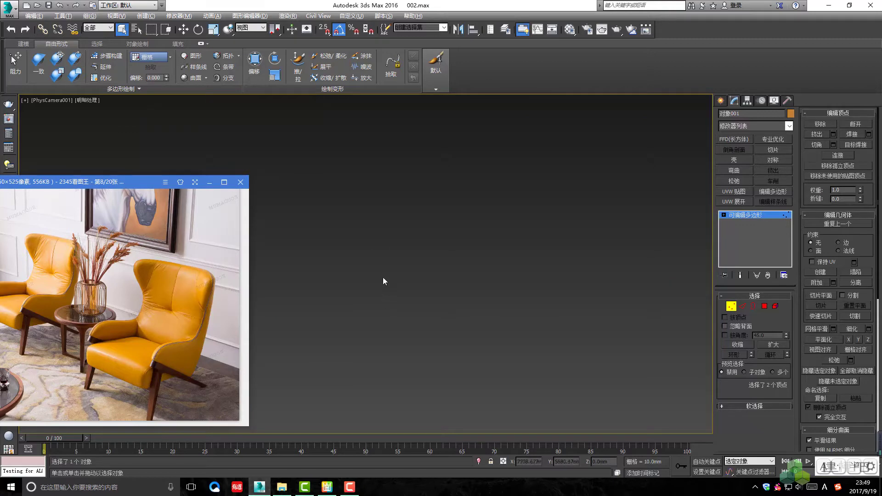
{"action": "key", "text": "f"}
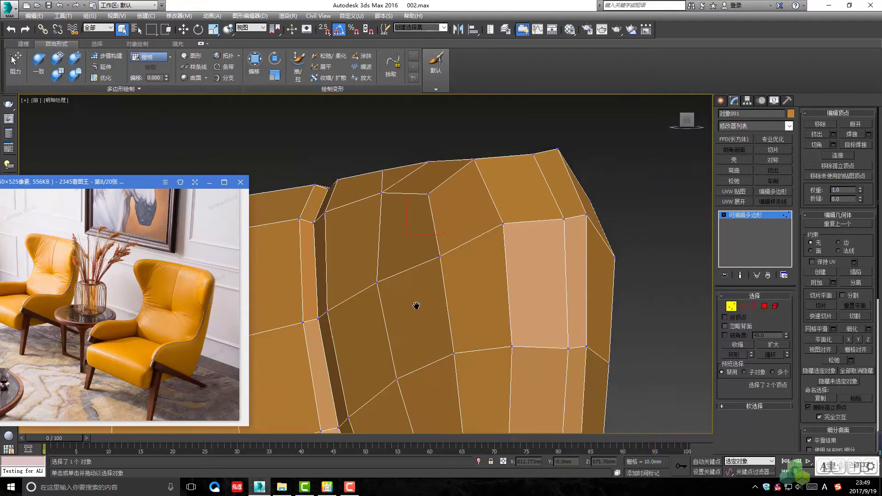
{"action": "middle_click_drag", "start_coordinate": [416, 305], "coordinate": [333, 291], "text": "alt"}
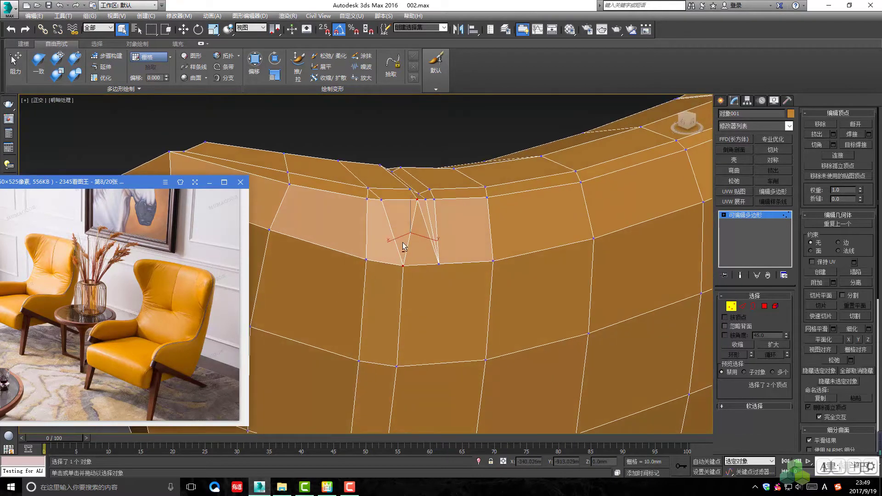
{"action": "mouse_move", "coordinate": [403, 247]}
{"action": "middle_mouse_down", "text": "alt"}
{"action": "mouse_move", "coordinate": [393, 234]}
{"action": "mouse_move", "coordinate": [426, 222]}
{"action": "mouse_move", "coordinate": [430, 237]}
{"action": "middle_mouse_up", "text": "alt"}
{"action": "key", "text": "2"}
{"action": "left_click", "coordinate": [429, 227]}
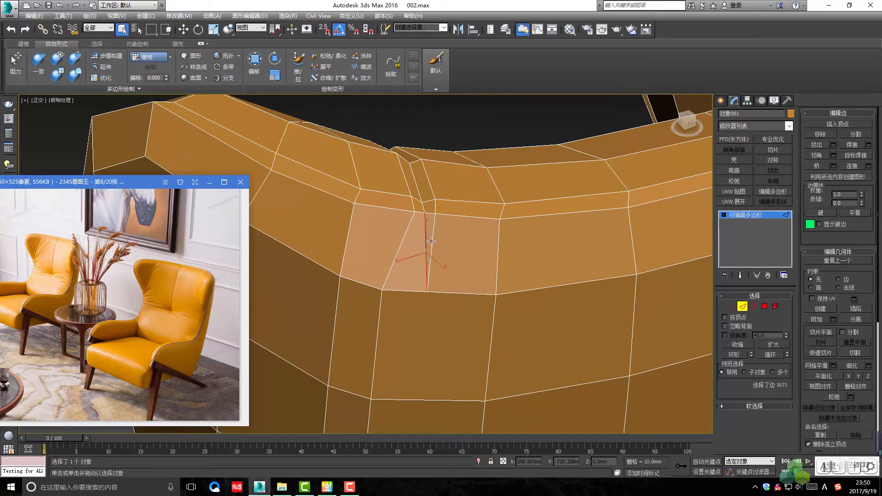
{"action": "left_click", "coordinate": [434, 240]}
{"action": "middle_click_drag", "start_coordinate": [433, 239], "coordinate": [439, 238], "text": "alt"}
{"action": "scroll", "coordinate": [439, 239], "scroll_direction": "up", "scroll_amount": 2}
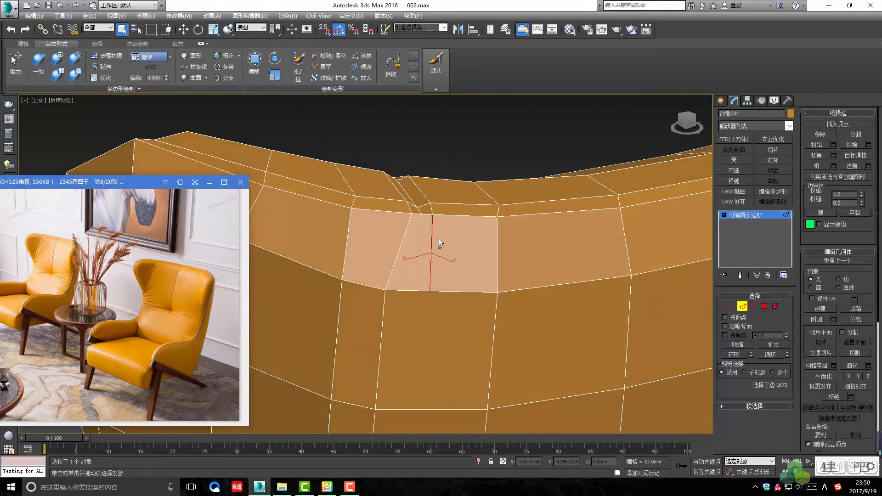
{"action": "scroll", "coordinate": [421, 186], "scroll_direction": "up", "scroll_amount": 2}
- Raise the stray seam vertex in Z and check the smoothed groove
{"action": "key", "text": "1"}
{"action": "left_click", "coordinate": [416, 203]}
{"action": "key", "text": "w"}
{"action": "middle_click_drag", "start_coordinate": [416, 203], "coordinate": [415, 192], "text": "alt"}
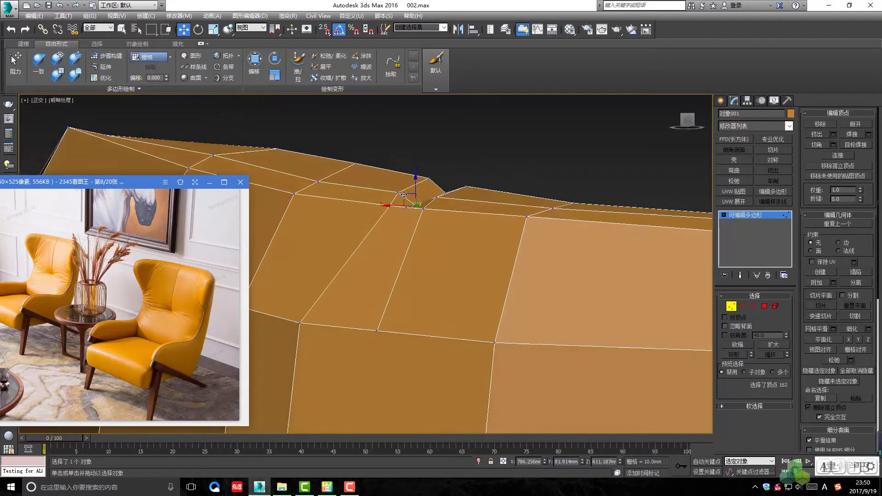
{"action": "left_click_drag", "start_coordinate": [415, 185], "coordinate": [415, 184]}
{"action": "mouse_move", "coordinate": [416, 184]}
{"action": "middle_mouse_down", "text": "alt"}
{"action": "mouse_move", "coordinate": [419, 197]}
{"action": "mouse_move", "coordinate": [417, 189]}
{"action": "mouse_move", "coordinate": [386, 215]}
{"action": "mouse_move", "coordinate": [397, 244]}
{"action": "mouse_move", "coordinate": [392, 228]}
{"action": "mouse_move", "coordinate": [429, 242]}
{"action": "mouse_move", "coordinate": [429, 281]}
{"action": "middle_mouse_up", "text": "alt"}
{"action": "scroll", "coordinate": [425, 257], "scroll_direction": "up", "scroll_amount": 3}
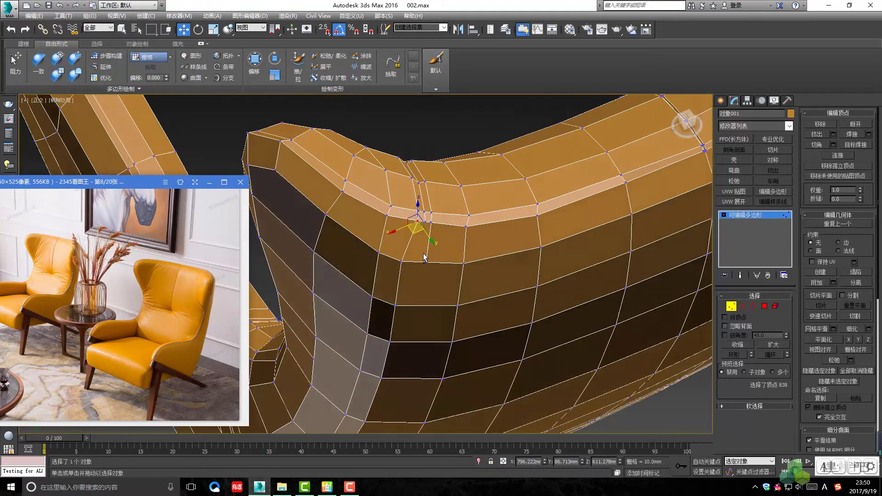
{"action": "scroll", "coordinate": [424, 257], "scroll_direction": "down", "scroll_amount": 2}
{"action": "left_click", "coordinate": [454, 144]}
{"action": "scroll", "coordinate": [448, 224], "scroll_direction": "down", "scroll_amount": 3}
- Select the chair shell and remove its TurboSmooth modifier
{"action": "left_click_drag", "start_coordinate": [513, 307], "coordinate": [493, 249]}
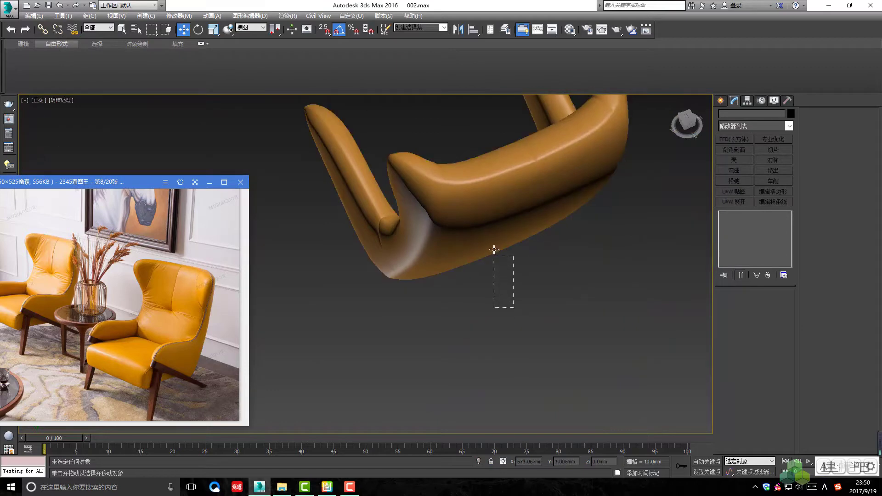
{"action": "mouse_move", "coordinate": [494, 249]}
{"action": "middle_mouse_down", "text": "alt"}
{"action": "mouse_move", "coordinate": [498, 207]}
{"action": "mouse_move", "coordinate": [458, 276]}
{"action": "middle_mouse_up", "text": "alt"}
{"action": "scroll", "coordinate": [464, 211], "scroll_direction": "up", "scroll_amount": 5}
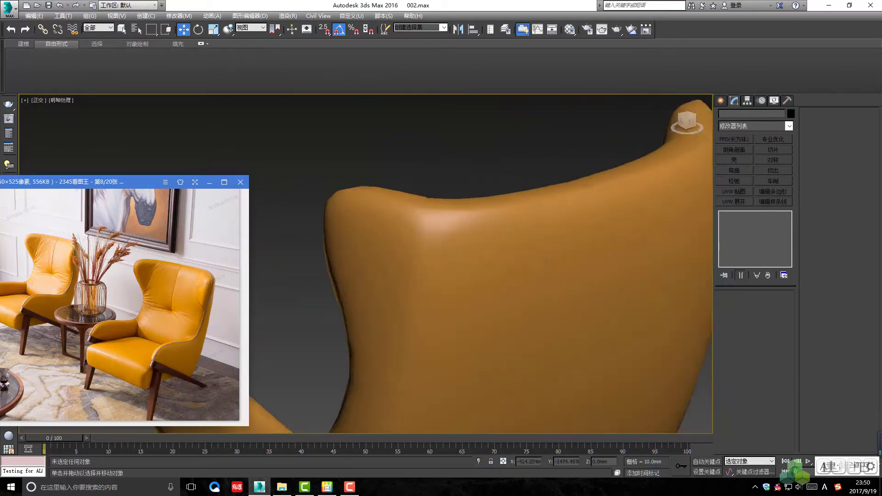
{"action": "scroll", "coordinate": [437, 196], "scroll_direction": "down", "scroll_amount": 2}
{"action": "scroll", "coordinate": [448, 161], "scroll_direction": "up", "scroll_amount": 2}
{"action": "left_click", "coordinate": [453, 217]}
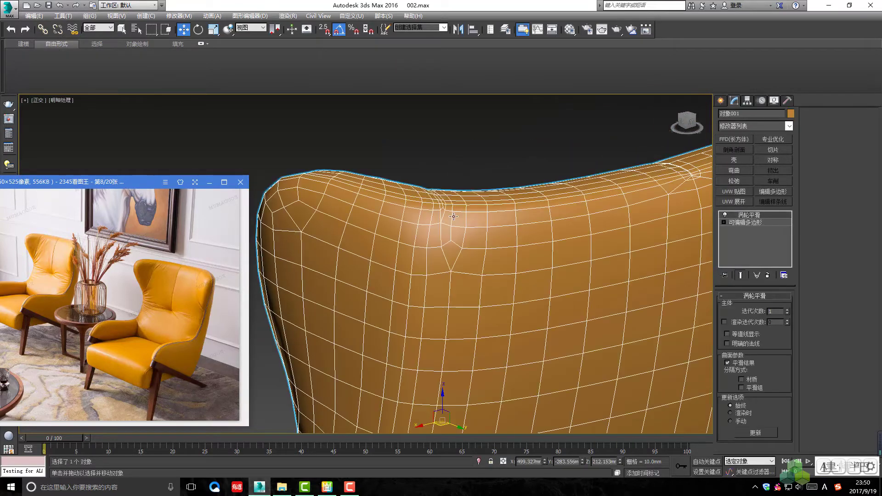
{"action": "key", "text": "q"}
{"action": "scroll", "coordinate": [454, 217], "scroll_direction": "down", "scroll_amount": 3}
{"action": "mouse_move", "coordinate": [453, 216]}
{"action": "middle_mouse_down", "text": "alt"}
{"action": "mouse_move", "coordinate": [547, 264]}
{"action": "mouse_move", "coordinate": [554, 210]}
{"action": "mouse_move", "coordinate": [566, 206]}
{"action": "mouse_move", "coordinate": [563, 220]}
{"action": "mouse_move", "coordinate": [578, 232]}
{"action": "middle_mouse_up", "text": "alt"}
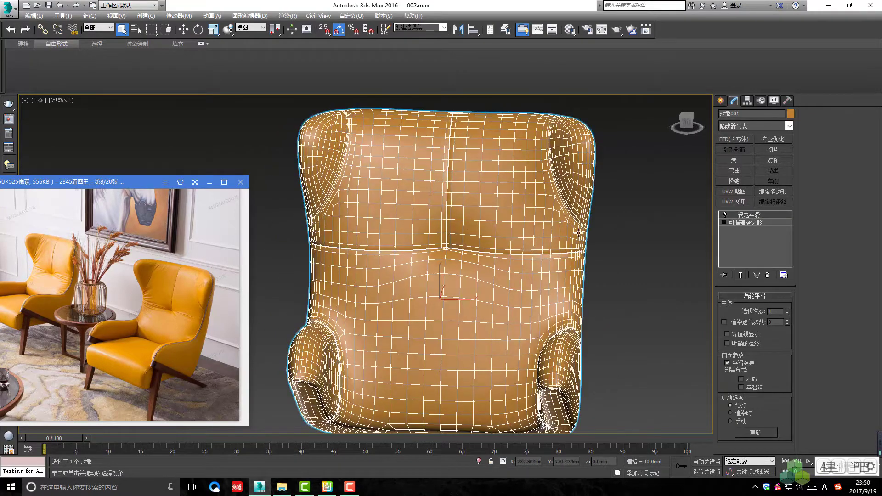
{"action": "left_click", "coordinate": [768, 275]}
- Clone the chair, save the scene, then delete the copy
{"action": "key", "text": "f"}
{"action": "scroll", "coordinate": [486, 254], "scroll_direction": "down", "scroll_amount": 3}
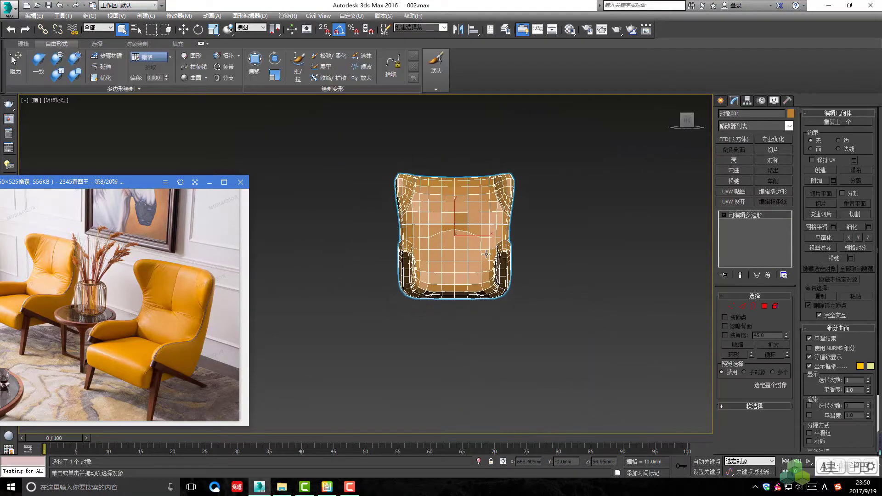
{"action": "left_click_drag", "start_coordinate": [478, 237], "coordinate": [301, 238], "text": "shift"}
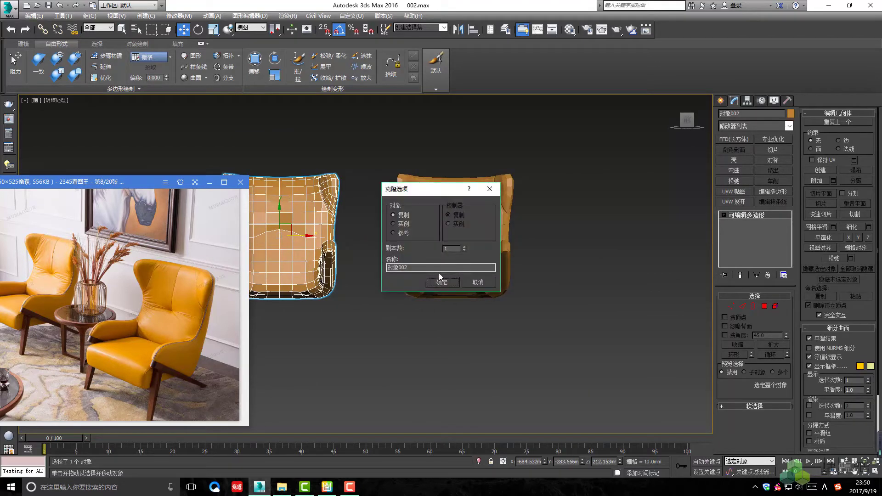
{"action": "left_click", "coordinate": [399, 268]}
{"action": "key", "text": "ctrl+s"}
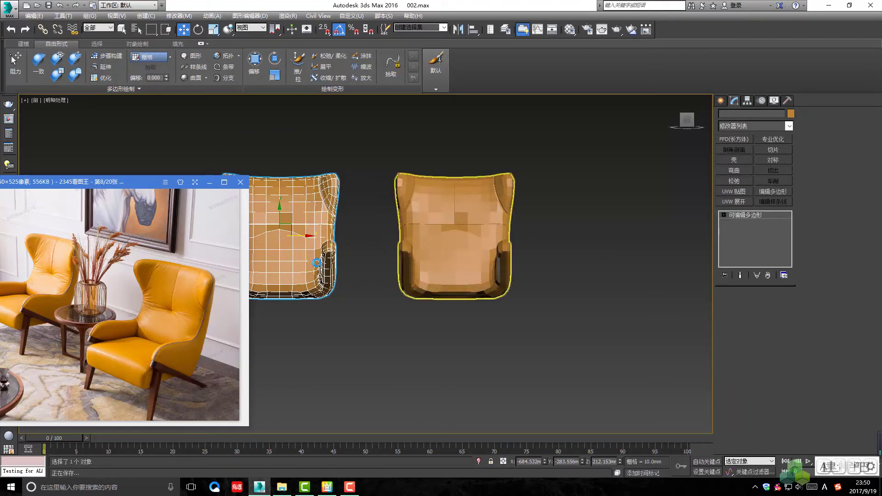
{"action": "key", "text": "Delete"}
{"action": "scroll", "coordinate": [465, 286], "scroll_direction": "up", "scroll_amount": 2}
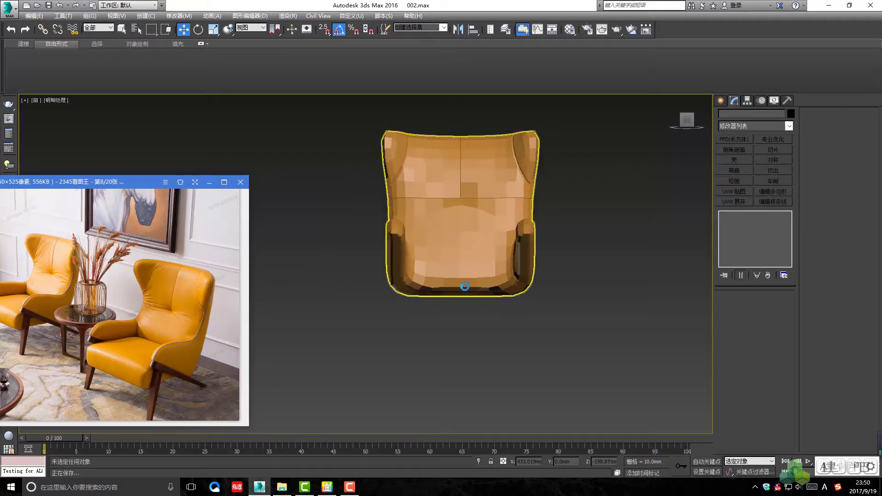
- Stack two TurboSmooth modifiers on the chair and inspect the upper wing
{"action": "left_click", "coordinate": [481, 257]}
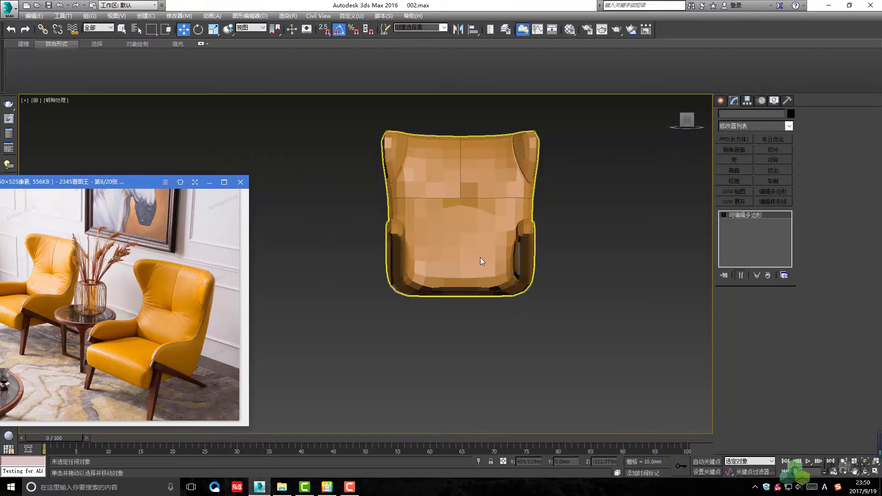
{"action": "mouse_move", "coordinate": [481, 257]}
{"action": "middle_mouse_down", "text": "alt"}
{"action": "mouse_move", "coordinate": [464, 276]}
{"action": "mouse_move", "coordinate": [507, 256]}
{"action": "mouse_move", "coordinate": [514, 233]}
{"action": "mouse_move", "coordinate": [529, 298]}
{"action": "mouse_move", "coordinate": [498, 327]}
{"action": "middle_mouse_up", "text": "alt"}
{"action": "key", "text": "ctrl+q"}
{"action": "scroll", "coordinate": [507, 255], "scroll_direction": "up", "scroll_amount": 2}
{"action": "scroll", "coordinate": [506, 255], "scroll_direction": "down", "scroll_amount": 2}
{"action": "key", "text": "ctrl+q"}
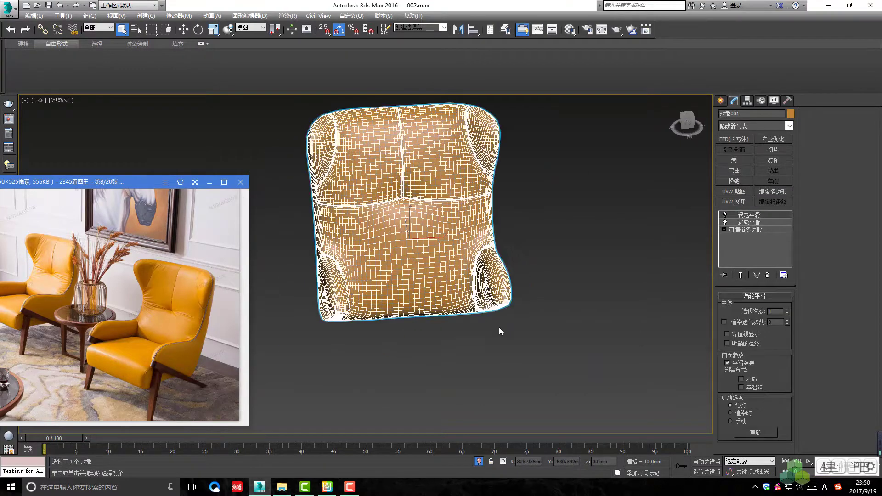
{"action": "left_click", "coordinate": [499, 327]}
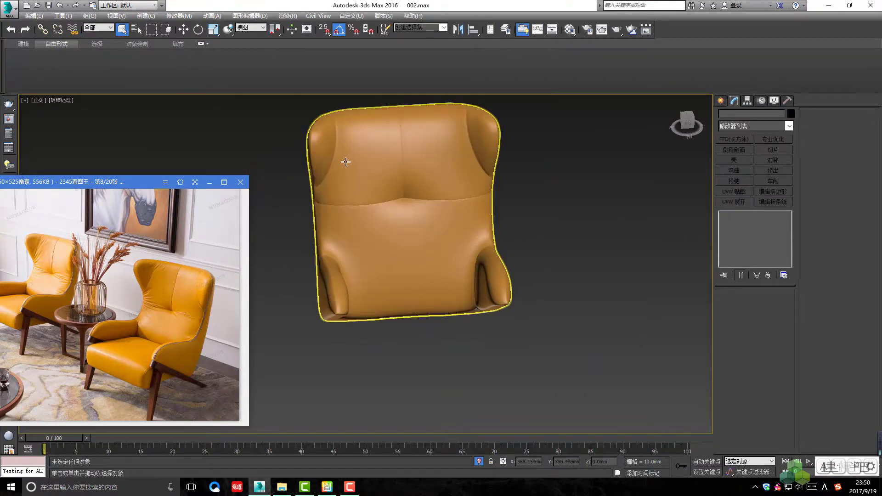
{"action": "middle_click_drag", "start_coordinate": [370, 187], "coordinate": [413, 165], "text": "alt"}
{"action": "scroll", "coordinate": [472, 129], "scroll_direction": "up", "scroll_amount": 2}
{"action": "scroll", "coordinate": [472, 129], "scroll_direction": "up", "scroll_amount": 3}
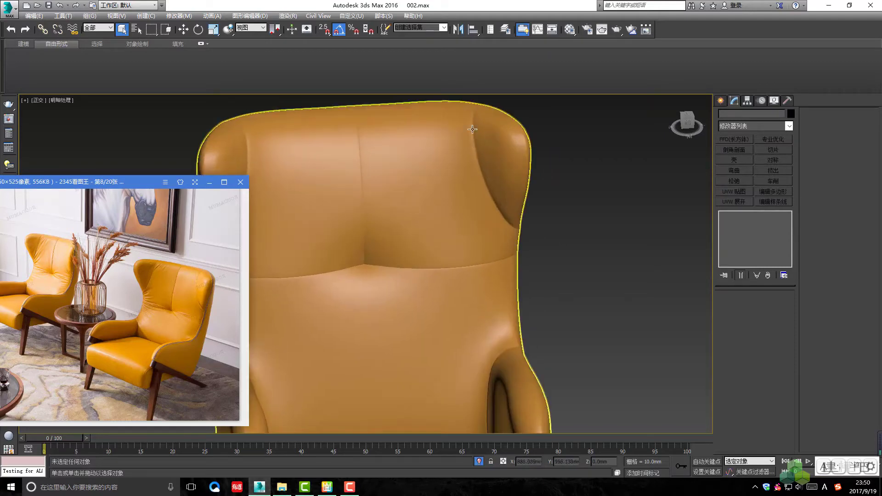
{"action": "scroll", "coordinate": [479, 201], "scroll_direction": "down", "scroll_amount": 3}
- Inspect the heavily smoothed chair's side and back, then remove one TurboSmooth
{"action": "left_click", "coordinate": [509, 275]}
{"action": "mouse_move", "coordinate": [509, 275]}
{"action": "middle_mouse_down", "text": "alt"}
{"action": "mouse_move", "coordinate": [523, 274]}
{"action": "mouse_move", "coordinate": [499, 301]}
{"action": "mouse_move", "coordinate": [517, 253]}
{"action": "middle_mouse_up", "text": "alt"}
{"action": "left_click", "coordinate": [499, 301]}
{"action": "scroll", "coordinate": [516, 254], "scroll_direction": "down", "scroll_amount": 2}
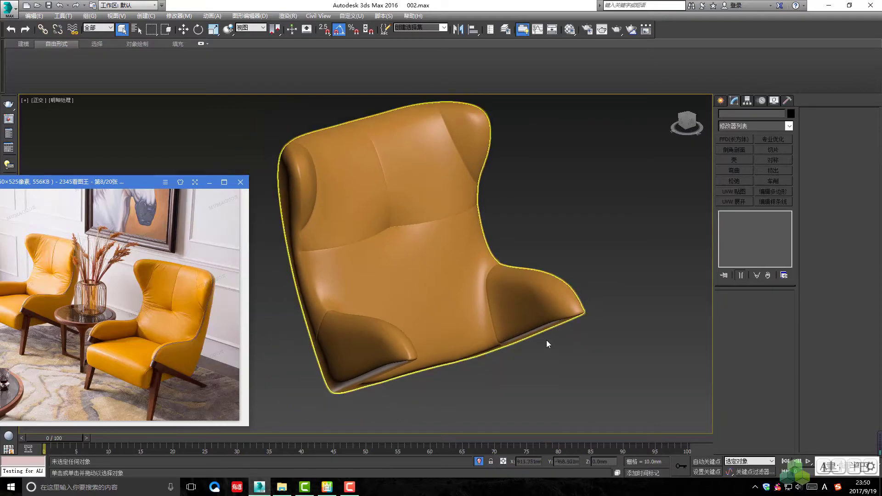
{"action": "left_click", "coordinate": [538, 301]}
{"action": "mouse_move", "coordinate": [539, 301]}
{"action": "middle_mouse_down", "text": "alt"}
{"action": "mouse_move", "coordinate": [400, 255]}
{"action": "mouse_move", "coordinate": [378, 257]}
{"action": "middle_mouse_up", "text": "alt"}
{"action": "left_click", "coordinate": [355, 255]}
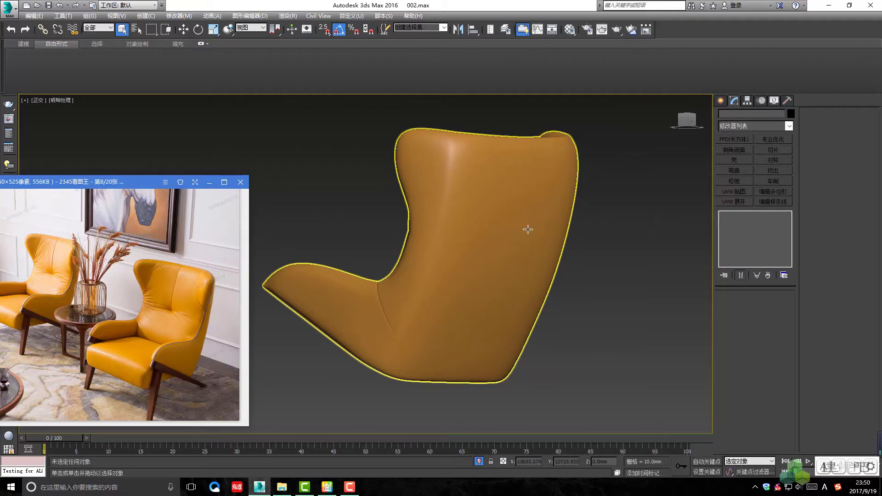
{"action": "left_click", "coordinate": [542, 271]}
{"action": "middle_click_drag", "start_coordinate": [542, 271], "coordinate": [735, 277], "text": "alt"}
{"action": "left_click", "coordinate": [767, 275]}
- Remove the remaining TurboSmooth and pick a polygon beside the right wing
{"action": "left_click", "coordinate": [767, 275]}
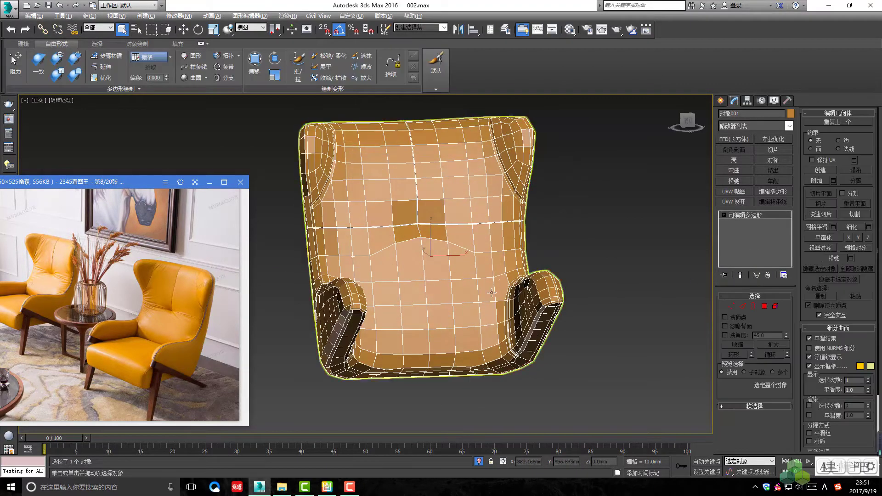
{"action": "mouse_move", "coordinate": [450, 321]}
{"action": "middle_mouse_down", "text": "alt"}
{"action": "mouse_move", "coordinate": [500, 327]}
{"action": "mouse_move", "coordinate": [464, 302]}
{"action": "middle_mouse_up", "text": "alt"}
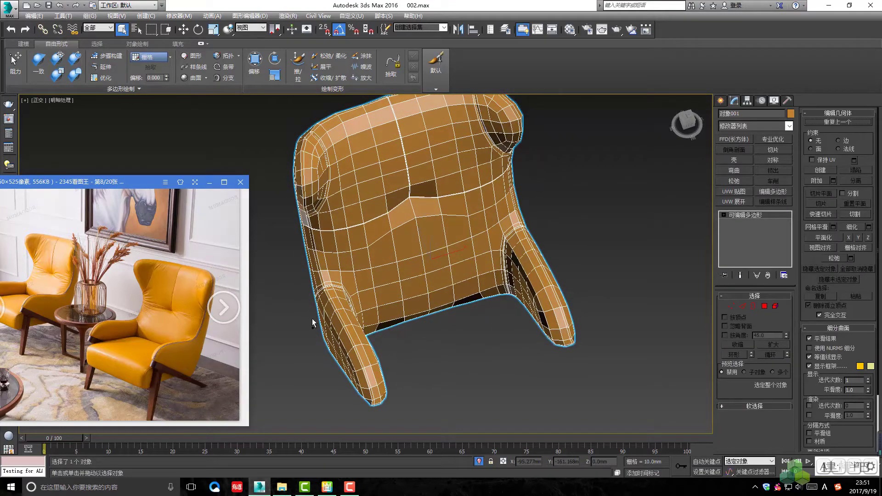
{"action": "mouse_move", "coordinate": [313, 318]}
{"action": "middle_mouse_down", "text": "alt"}
{"action": "mouse_move", "coordinate": [475, 259]}
{"action": "mouse_move", "coordinate": [486, 294]}
{"action": "mouse_move", "coordinate": [497, 273]}
{"action": "mouse_move", "coordinate": [486, 274]}
{"action": "mouse_move", "coordinate": [511, 299]}
{"action": "middle_mouse_up", "text": "alt"}
{"action": "key", "text": "4"}
{"action": "scroll", "coordinate": [498, 273], "scroll_direction": "up", "scroll_amount": 5}
{"action": "left_click", "coordinate": [486, 274]}
{"action": "scroll", "coordinate": [492, 270], "scroll_direction": "down", "scroll_amount": 3}
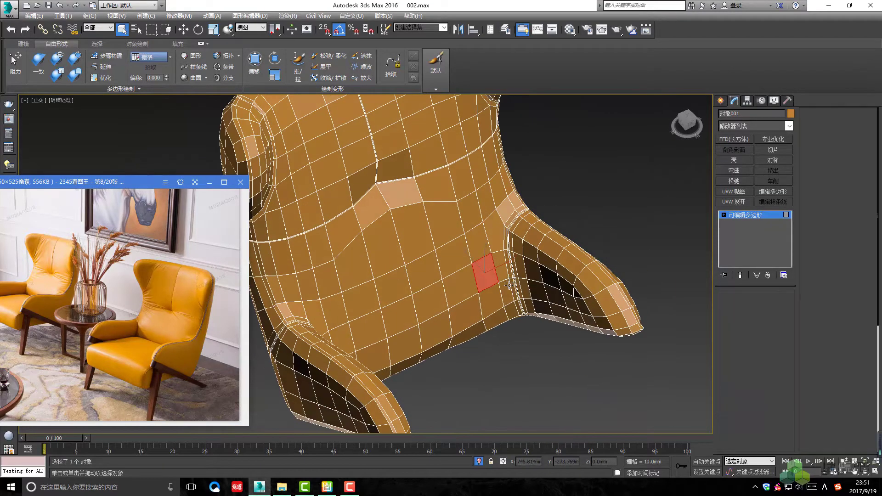
{"action": "key", "text": "2"}
{"action": "key", "text": "ctrl+d"}
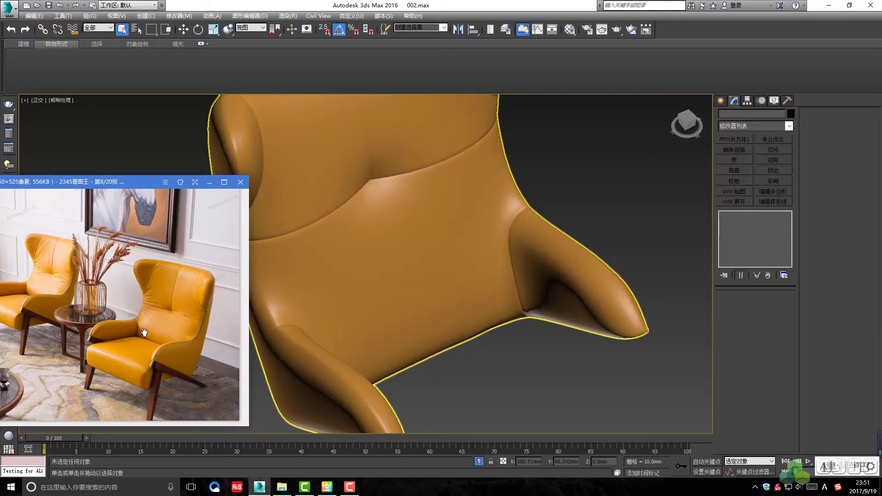
- Compare against the reference photos, then remove TurboSmooth and isolate the chair body
{"action": "left_click", "coordinate": [216, 316]}
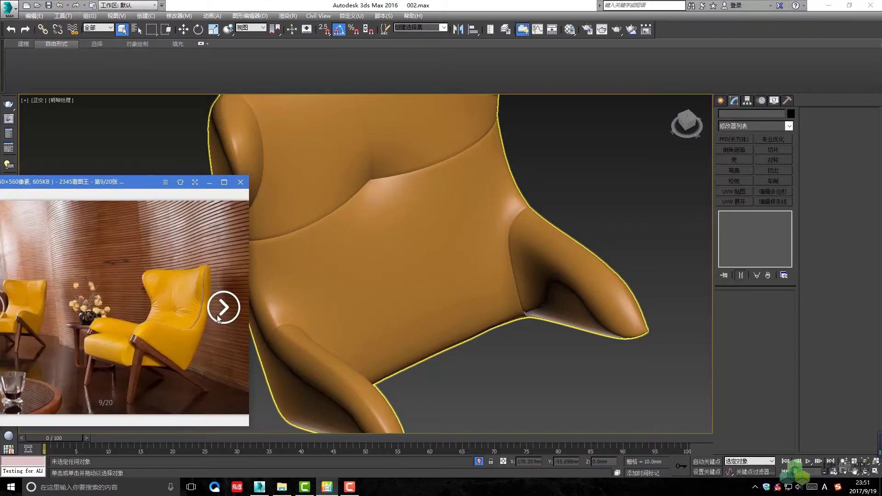
{"action": "left_click", "coordinate": [217, 315]}
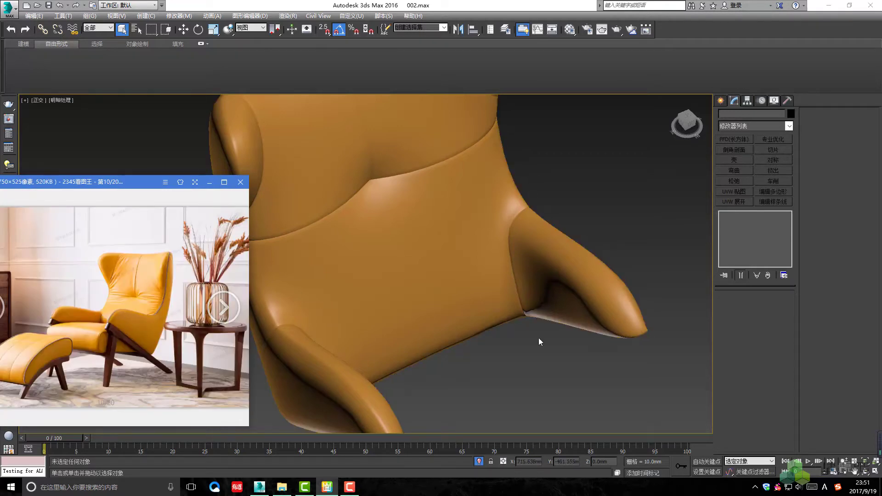
{"action": "left_click", "coordinate": [579, 319]}
{"action": "left_click", "coordinate": [767, 275]}
{"action": "key", "text": "2"}
{"action": "scroll", "coordinate": [471, 306], "scroll_direction": "down", "scroll_amount": 3}
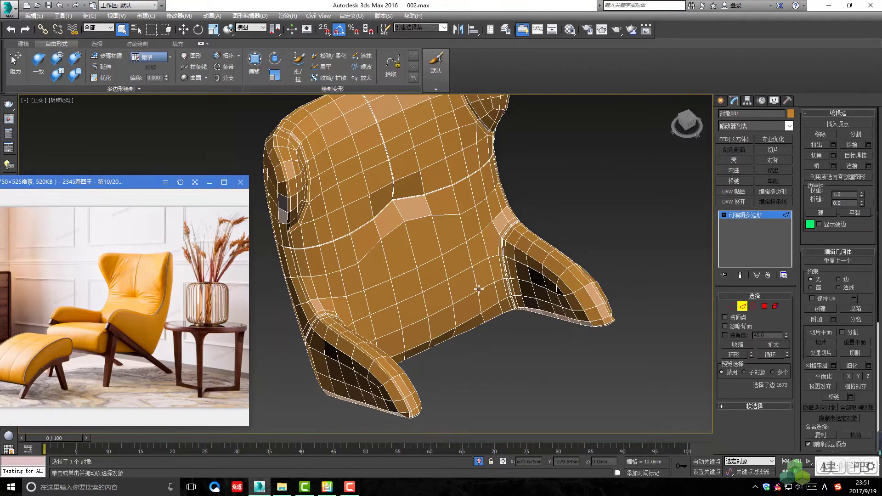
{"action": "scroll", "coordinate": [471, 306], "scroll_direction": "up", "scroll_amount": 4}
{"action": "key", "text": "alt+q"}
{"action": "scroll", "coordinate": [505, 271], "scroll_direction": "up", "scroll_amount": 2}
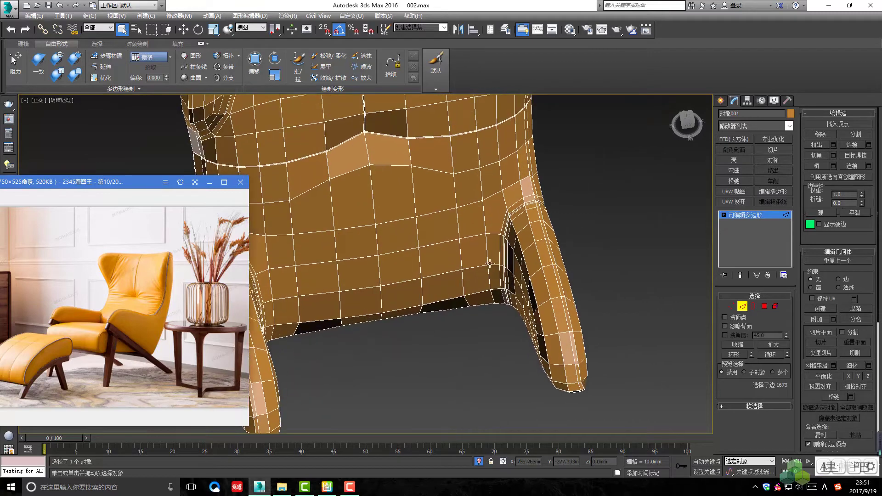
{"action": "scroll", "coordinate": [505, 271], "scroll_direction": "up", "scroll_amount": 2}
- Select a five-face strip along the seat side beside the right wing
{"action": "key", "text": "4"}
{"action": "left_click", "coordinate": [488, 259]}
{"action": "middle_click_drag", "start_coordinate": [510, 268], "coordinate": [503, 251], "text": "alt"}
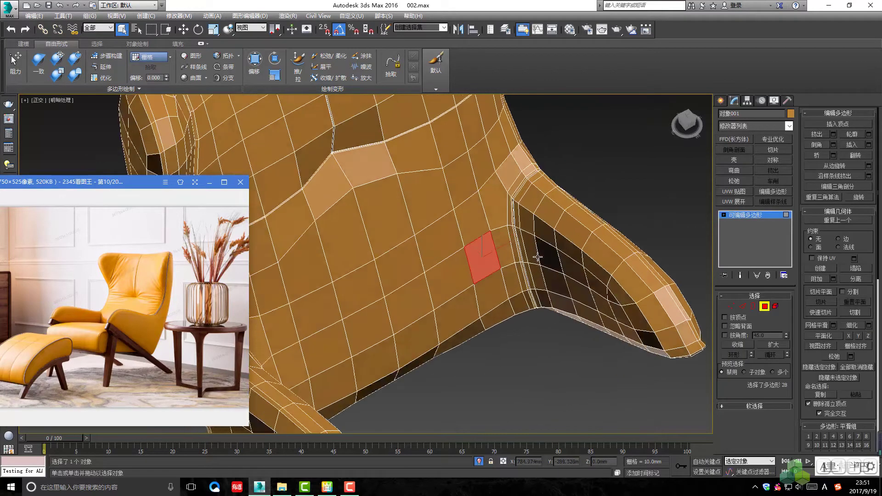
{"action": "scroll", "coordinate": [501, 244], "scroll_direction": "up", "scroll_amount": 2}
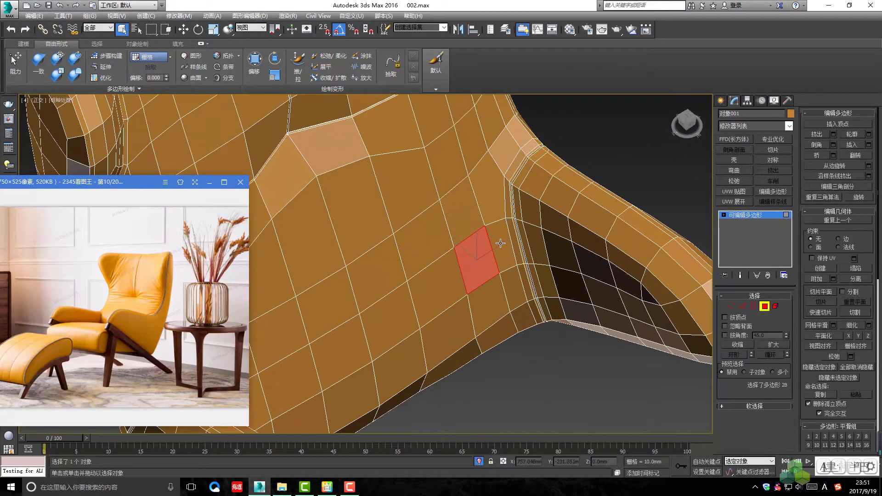
{"action": "left_click", "coordinate": [442, 277], "text": "ctrl"}
{"action": "left_click", "coordinate": [395, 307], "text": "ctrl"}
{"action": "middle_click_drag", "start_coordinate": [395, 308], "coordinate": [448, 316], "text": "alt"}
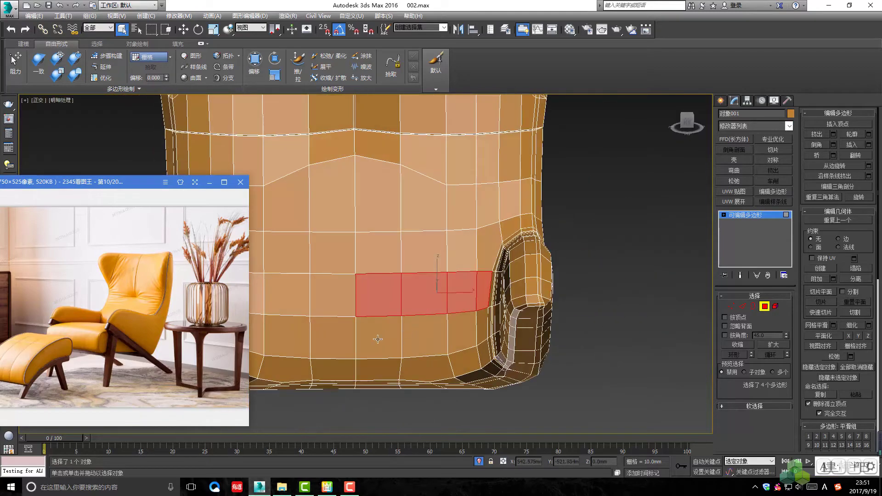
{"action": "mouse_move", "coordinate": [378, 339]}
{"action": "middle_mouse_down", "text": "alt"}
{"action": "mouse_move", "coordinate": [345, 329]}
{"action": "mouse_move", "coordinate": [391, 344]}
{"action": "mouse_move", "coordinate": [433, 334]}
{"action": "mouse_move", "coordinate": [478, 353]}
{"action": "mouse_move", "coordinate": [380, 299]}
{"action": "mouse_move", "coordinate": [450, 271]}
{"action": "middle_mouse_up", "text": "alt"}
{"action": "left_click", "coordinate": [345, 327], "text": "ctrl"}
{"action": "scroll", "coordinate": [345, 327], "scroll_direction": "down", "scroll_amount": 3}
{"action": "key", "text": "alt+q"}
- Lower the seat-side face strip about 2 mm to form a recessed groove
{"action": "key", "text": "w"}
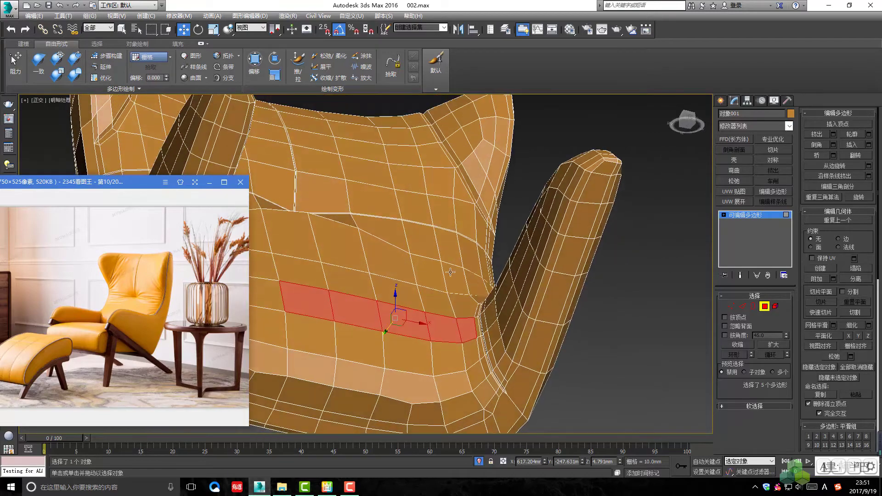
{"action": "left_click", "coordinate": [474, 316], "text": "alt"}
{"action": "middle_click_drag", "start_coordinate": [474, 316], "coordinate": [368, 302], "text": "alt"}
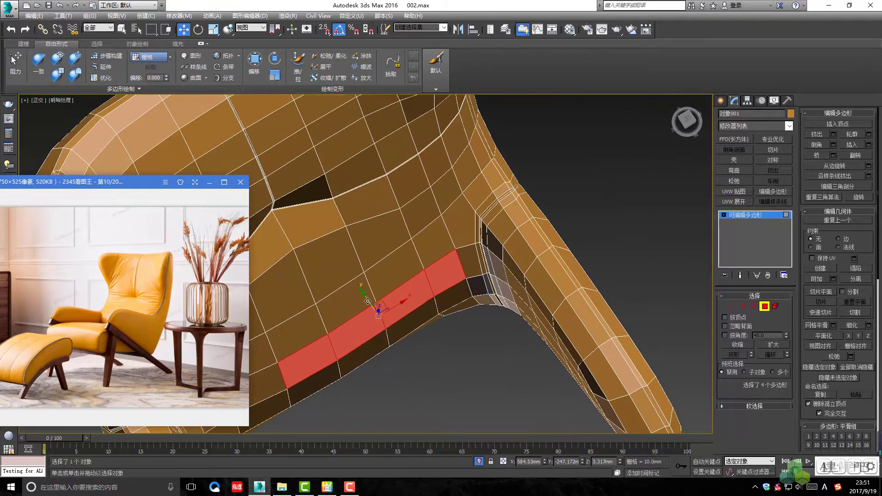
{"action": "left_click_drag", "start_coordinate": [368, 303], "coordinate": [370, 304]}
{"action": "mouse_move", "coordinate": [402, 302]}
{"action": "middle_mouse_down", "text": "alt"}
{"action": "mouse_move", "coordinate": [380, 305]}
{"action": "mouse_move", "coordinate": [359, 277]}
{"action": "mouse_move", "coordinate": [380, 275]}
{"action": "mouse_move", "coordinate": [417, 315]}
{"action": "mouse_move", "coordinate": [406, 268]}
{"action": "middle_mouse_up", "text": "alt"}
{"action": "key", "text": "2"}
{"action": "key", "text": "q"}
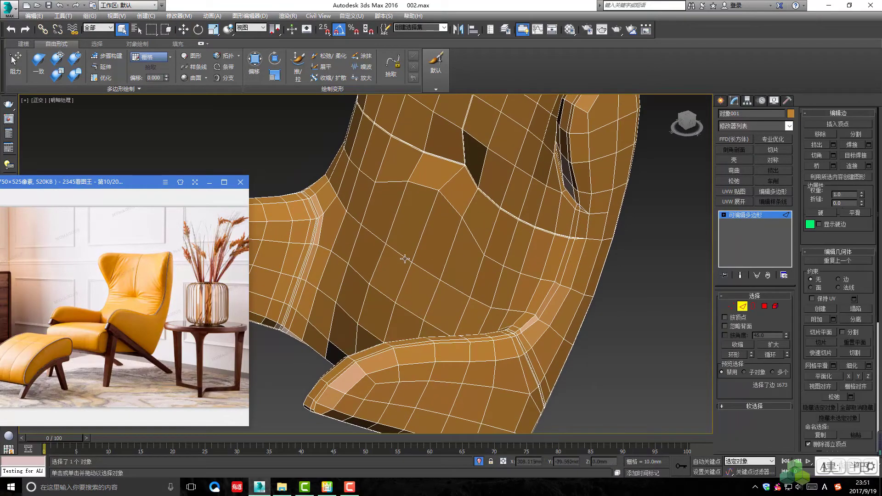
{"action": "mouse_move", "coordinate": [471, 294]}
{"action": "middle_mouse_down", "text": "alt"}
{"action": "mouse_move", "coordinate": [449, 334]}
{"action": "mouse_move", "coordinate": [439, 300]}
{"action": "mouse_move", "coordinate": [498, 296]}
{"action": "middle_mouse_up", "text": "alt"}
- Return to object level and add a Symmetry modifier on X
{"action": "key", "text": "w"}
{"action": "key", "text": "6"}
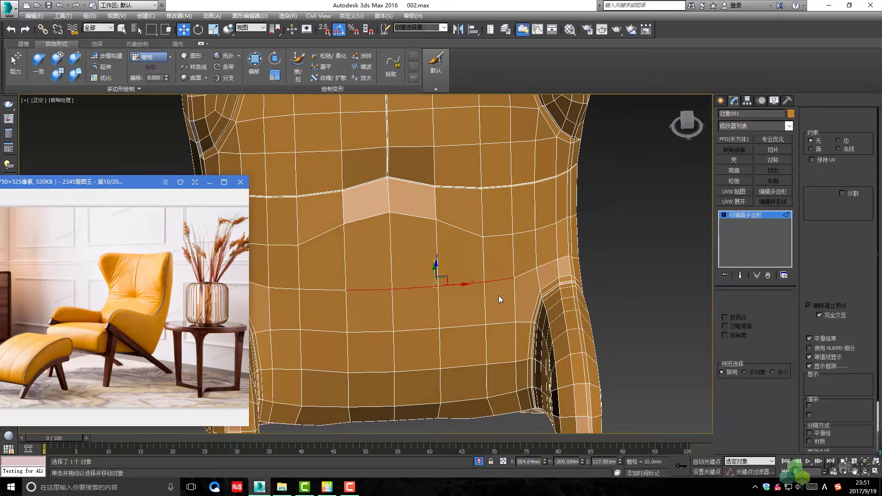
{"action": "scroll", "coordinate": [498, 296], "scroll_direction": "down", "scroll_amount": 3}
{"action": "key", "text": "q"}
{"action": "left_click", "coordinate": [773, 160]}
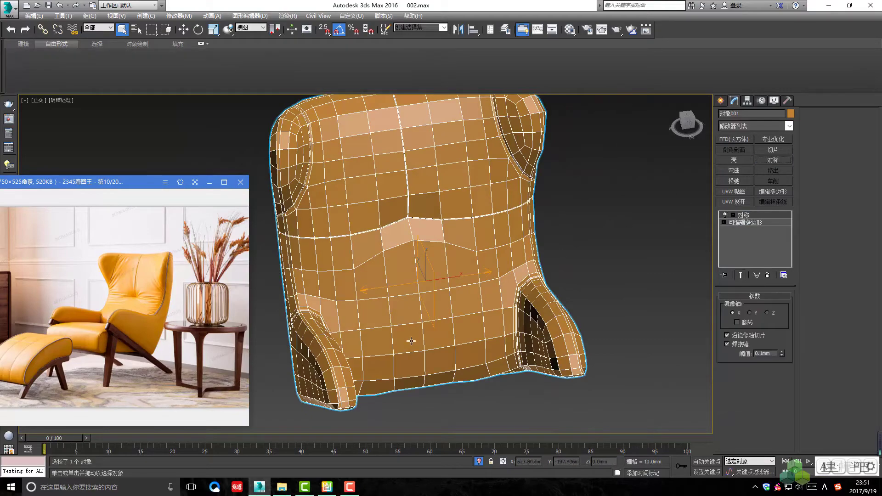
{"action": "middle_click_drag", "start_coordinate": [437, 350], "coordinate": [477, 329], "text": "alt"}
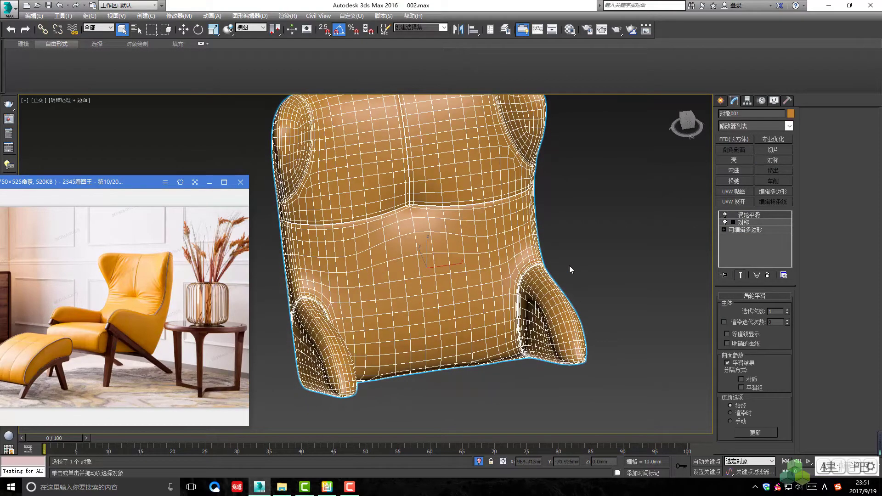
- Add TurboSmooth and inspect the mirrored chair from several angles
{"action": "key", "text": "F4"}
{"action": "middle_click_drag", "start_coordinate": [568, 265], "coordinate": [560, 280], "text": "alt"}
{"action": "left_click", "coordinate": [521, 335]}
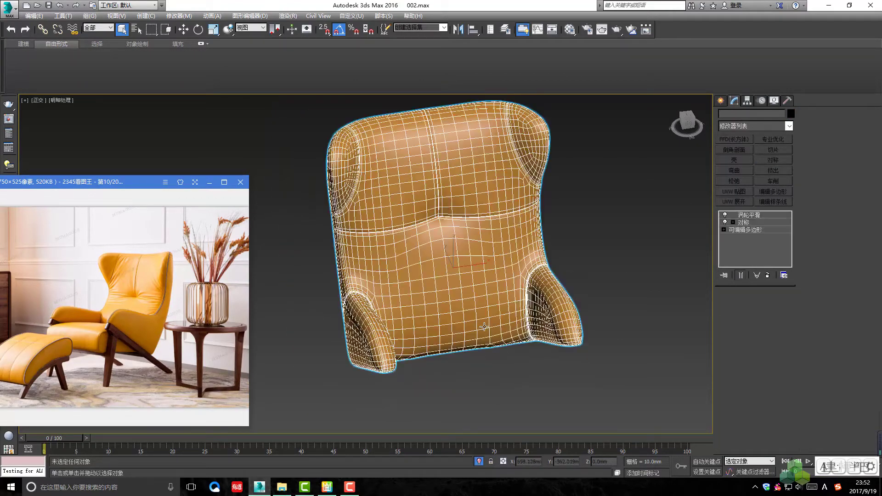
{"action": "mouse_move", "coordinate": [520, 335]}
{"action": "middle_mouse_down", "text": "alt"}
{"action": "mouse_move", "coordinate": [531, 357]}
{"action": "mouse_move", "coordinate": [531, 257]}
{"action": "middle_mouse_up", "text": "alt"}
{"action": "left_click", "coordinate": [531, 357]}
{"action": "scroll", "coordinate": [537, 330], "scroll_direction": "up", "scroll_amount": 5}
{"action": "left_click", "coordinate": [538, 331]}
{"action": "scroll", "coordinate": [531, 253], "scroll_direction": "up", "scroll_amount": 4}
{"action": "left_click", "coordinate": [531, 249], "text": "alt"}
{"action": "left_click", "coordinate": [514, 290]}
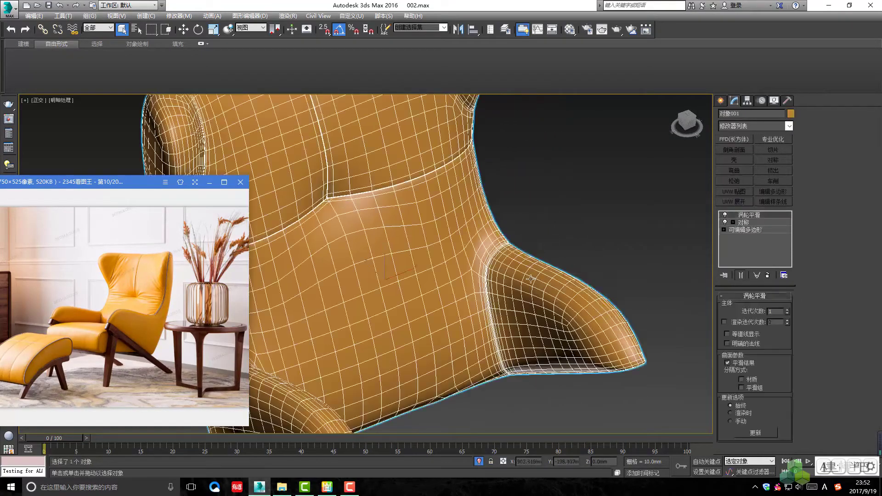
{"action": "mouse_move", "coordinate": [514, 291]}
{"action": "middle_mouse_down", "text": "alt"}
{"action": "mouse_move", "coordinate": [544, 261]}
{"action": "mouse_move", "coordinate": [534, 245]}
{"action": "mouse_move", "coordinate": [513, 244]}
{"action": "mouse_move", "coordinate": [528, 318]}
{"action": "middle_mouse_up", "text": "alt"}
- Delete the TurboSmooth, then undo to restore the smoothing
{"action": "left_click", "coordinate": [766, 277]}
{"action": "key", "text": "ctrl+z"}
{"action": "left_click", "coordinate": [533, 245]}
{"action": "key", "text": "ctrl+z"}
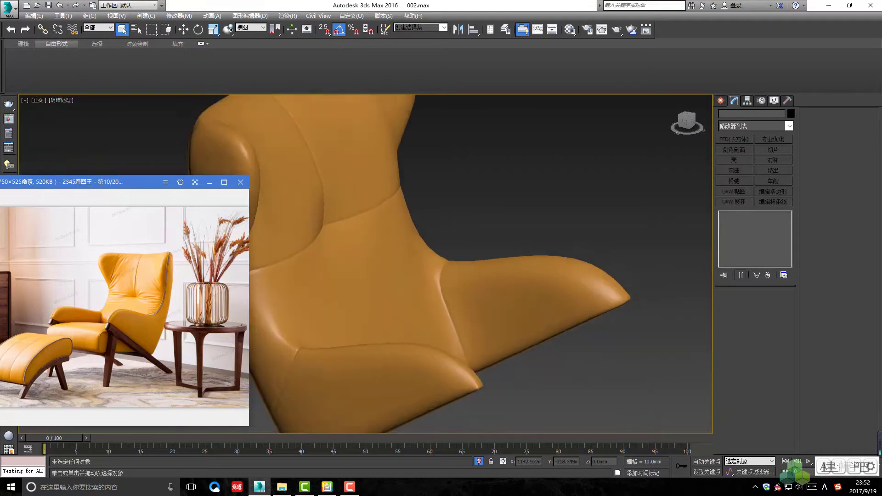
- Drop the smoothing, select the arm's inner faces on the base mesh, and nudge them slightly along X
{"action": "key", "text": "ctrl+z"}
{"action": "scroll", "coordinate": [491, 280], "scroll_direction": "up", "scroll_amount": 2}
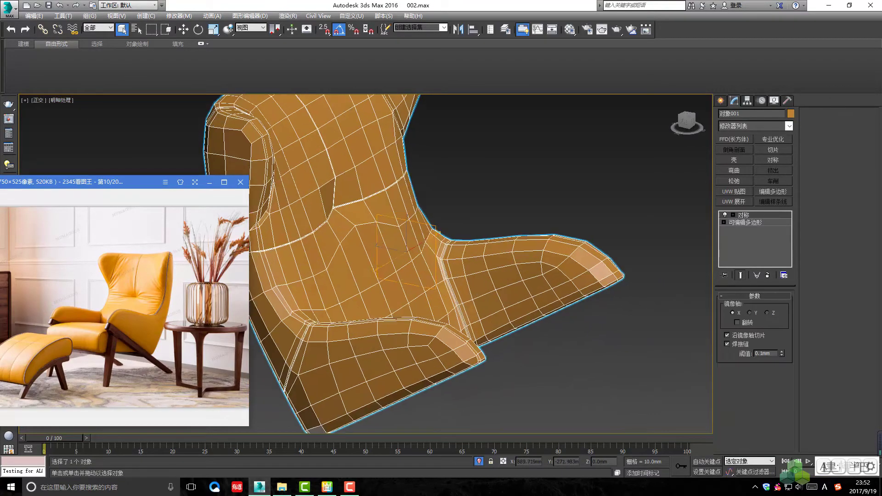
{"action": "left_click", "coordinate": [735, 223]}
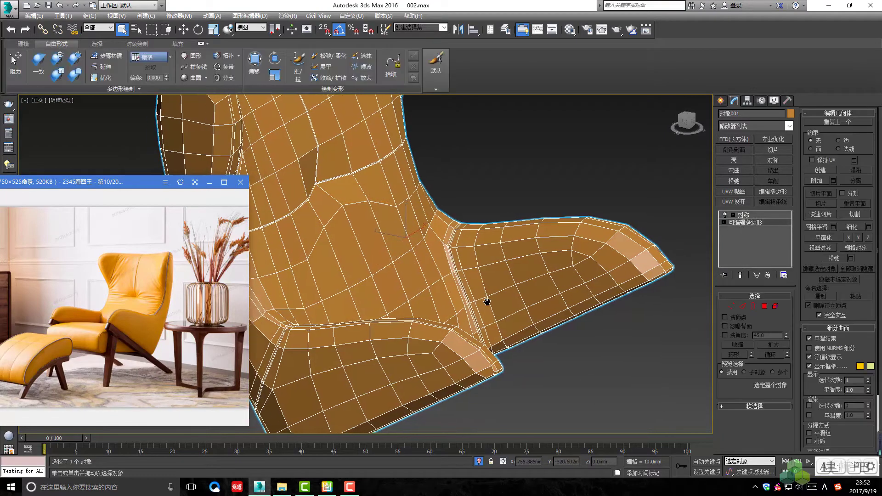
{"action": "key", "text": "4"}
{"action": "left_click", "coordinate": [498, 284]}
{"action": "middle_click_drag", "start_coordinate": [498, 284], "coordinate": [495, 297], "text": "alt"}
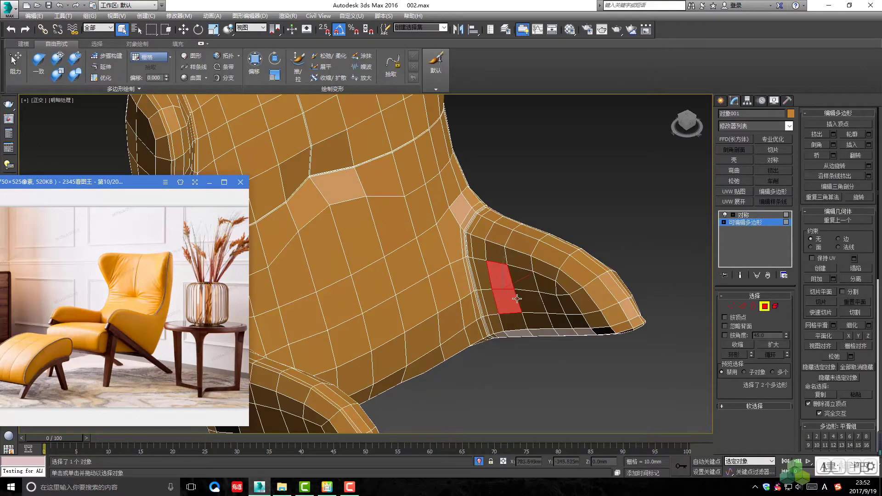
{"action": "left_click", "coordinate": [561, 295], "text": "ctrl"}
{"action": "middle_click_drag", "start_coordinate": [562, 295], "coordinate": [534, 314], "text": "alt"}
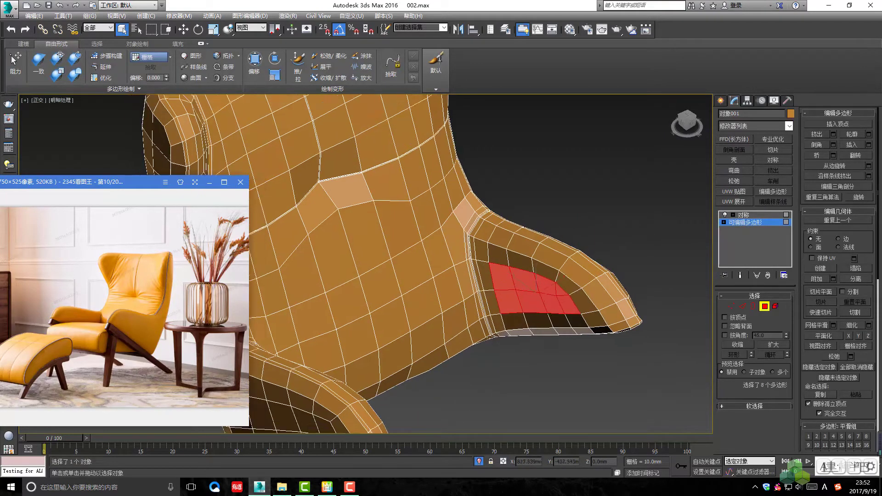
{"action": "scroll", "coordinate": [534, 315], "scroll_direction": "up", "scroll_amount": 2}
{"action": "key", "text": "w"}
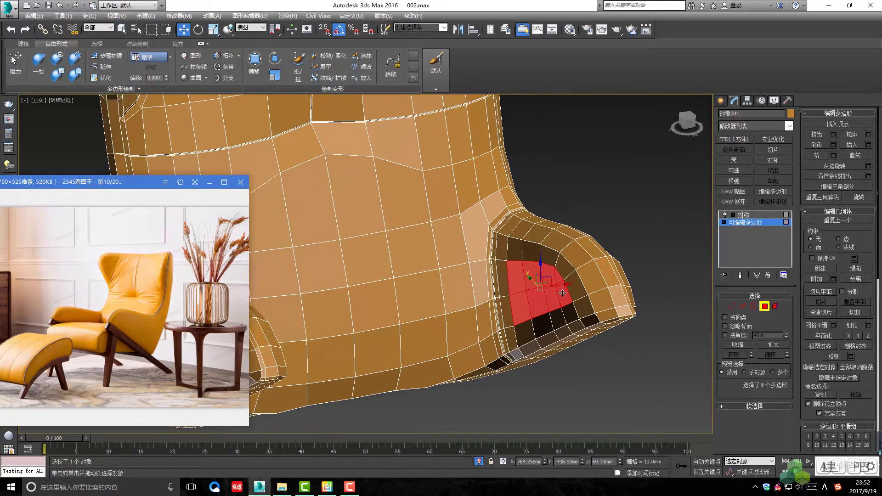
{"action": "left_click_drag", "start_coordinate": [559, 287], "coordinate": [556, 287]}
- Nudge the arm faces further inward, then preview TurboSmooth on the arm and remove it
{"action": "middle_click_drag", "start_coordinate": [556, 287], "coordinate": [464, 300], "text": "alt"}
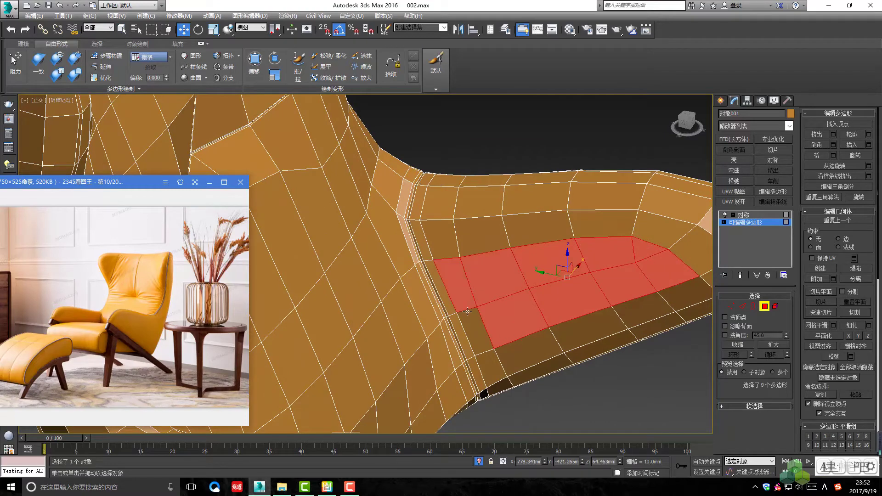
{"action": "middle_click_drag", "start_coordinate": [551, 311], "coordinate": [572, 282], "text": "alt"}
{"action": "left_click_drag", "start_coordinate": [569, 274], "coordinate": [565, 275]}
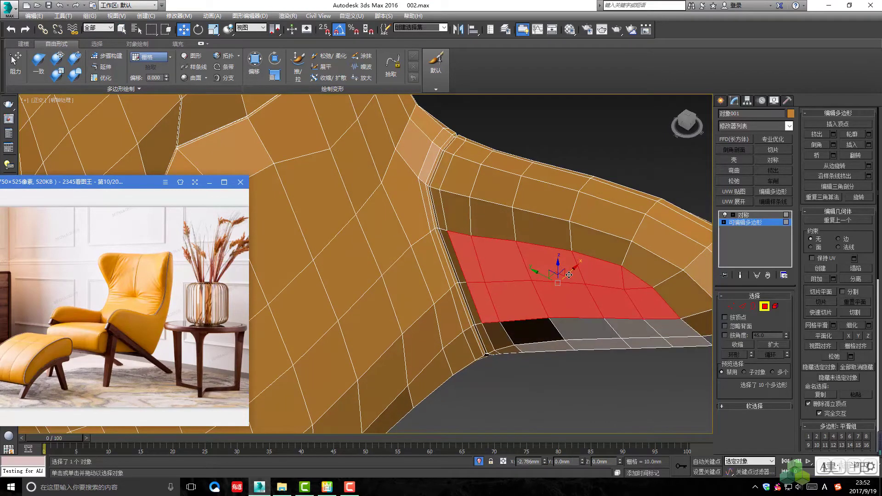
{"action": "mouse_move", "coordinate": [558, 266]}
{"action": "middle_mouse_down", "text": "alt"}
{"action": "mouse_move", "coordinate": [559, 285]}
{"action": "mouse_move", "coordinate": [522, 251]}
{"action": "mouse_move", "coordinate": [518, 258]}
{"action": "middle_mouse_up", "text": "alt"}
{"action": "key", "text": "6"}
{"action": "key", "text": "ctrl+t"}
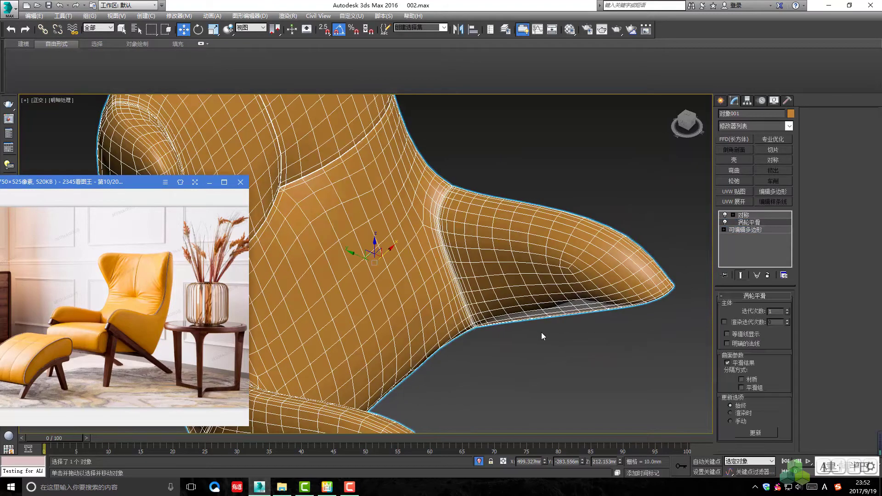
{"action": "middle_click_drag", "start_coordinate": [541, 332], "coordinate": [467, 285], "text": "alt"}
{"action": "key", "text": "ctrl+z"}
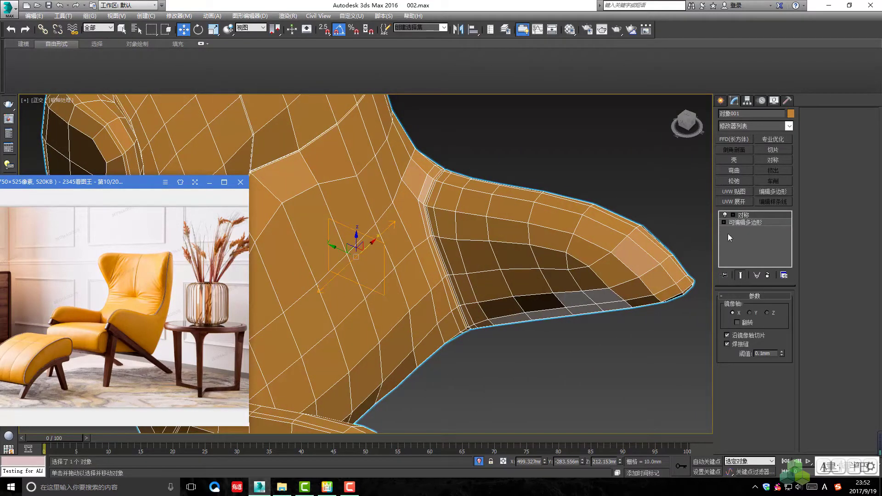
- Select faces at the arm's inner edge, then preview the smoothed chair with nothing selected
{"action": "left_click", "coordinate": [745, 222]}
{"action": "key", "text": "4"}
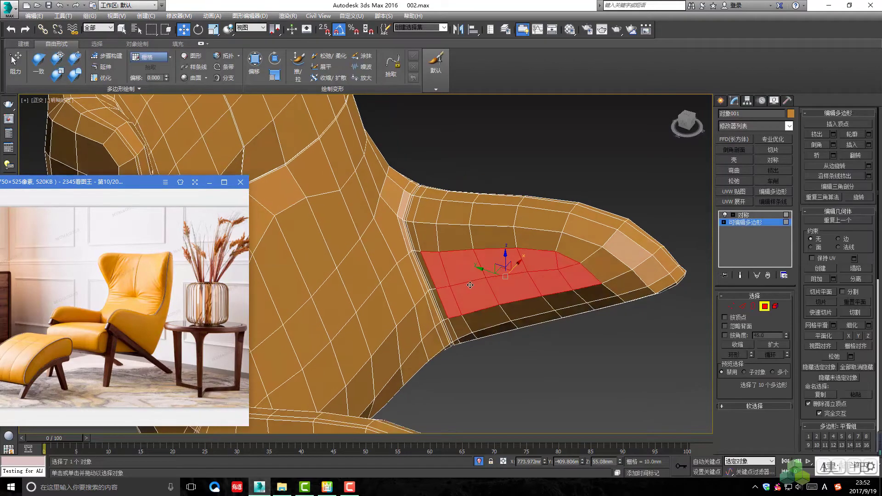
{"action": "middle_click_drag", "start_coordinate": [469, 284], "coordinate": [559, 293], "text": "alt"}
{"action": "left_click", "coordinate": [448, 275]}
{"action": "middle_click_drag", "start_coordinate": [448, 275], "coordinate": [442, 266], "text": "alt"}
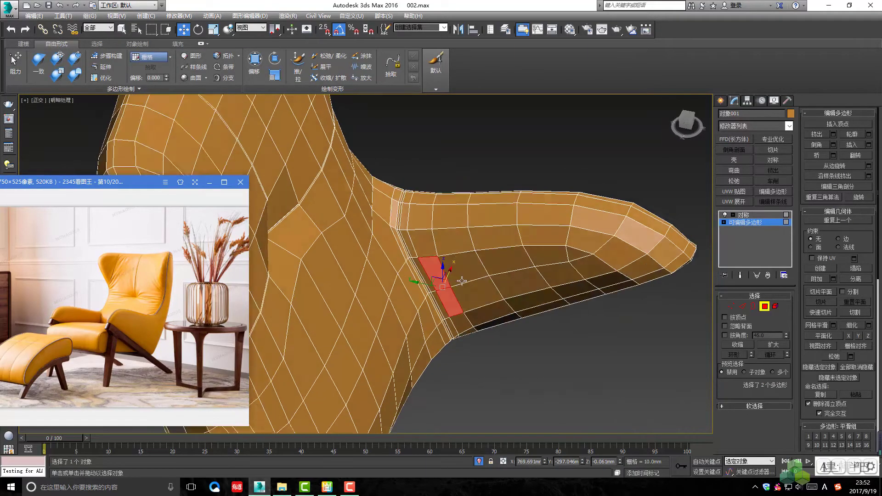
{"action": "mouse_move", "coordinate": [442, 296]}
{"action": "middle_mouse_down", "text": "alt"}
{"action": "mouse_move", "coordinate": [437, 252]}
{"action": "mouse_move", "coordinate": [412, 266]}
{"action": "mouse_move", "coordinate": [423, 256]}
{"action": "mouse_move", "coordinate": [404, 254]}
{"action": "mouse_move", "coordinate": [442, 297]}
{"action": "middle_mouse_up", "text": "alt"}
{"action": "scroll", "coordinate": [442, 279], "scroll_direction": "up", "scroll_amount": 2}
{"action": "left_click", "coordinate": [413, 251]}
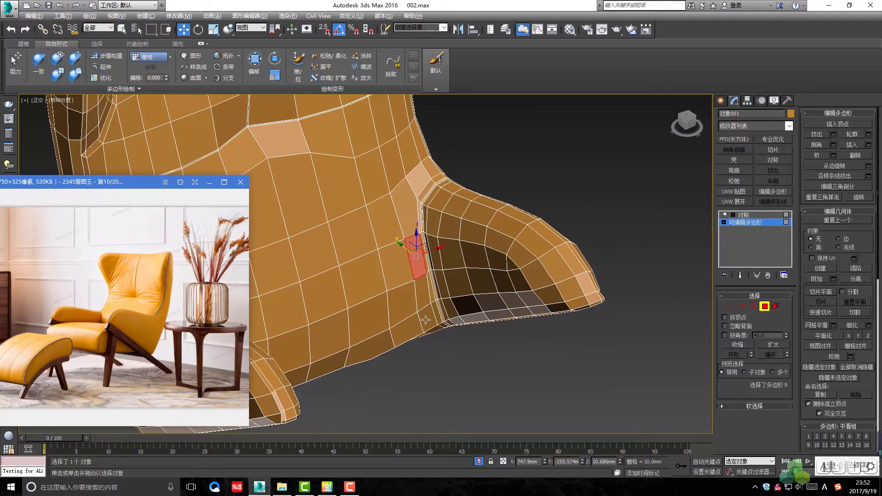
{"action": "middle_click_drag", "start_coordinate": [421, 313], "coordinate": [427, 338]}
{"action": "key", "text": "ctrl+q"}
{"action": "key", "text": "ctrl+d"}
{"action": "key", "text": "F4"}
- Orbit around the whole chair to view it from above and then from the front
{"action": "scroll", "coordinate": [470, 347], "scroll_direction": "down", "scroll_amount": 3}
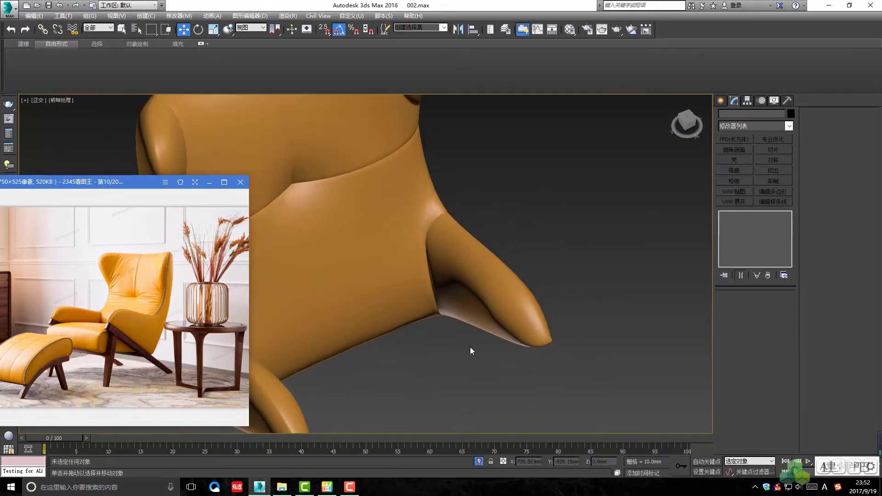
{"action": "left_click", "coordinate": [473, 290]}
{"action": "left_click", "coordinate": [485, 340]}
{"action": "left_click", "coordinate": [470, 303]}
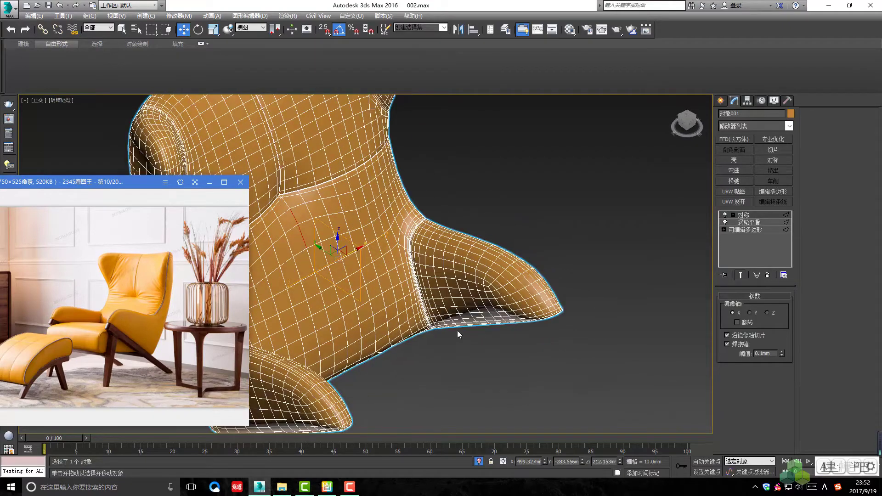
{"action": "left_click", "coordinate": [457, 330]}
{"action": "middle_click_drag", "start_coordinate": [456, 330], "coordinate": [478, 330], "text": "alt"}
{"action": "left_click_drag", "start_coordinate": [478, 330], "coordinate": [411, 317]}
{"action": "middle_click_drag", "start_coordinate": [411, 317], "coordinate": [416, 340], "text": "alt"}
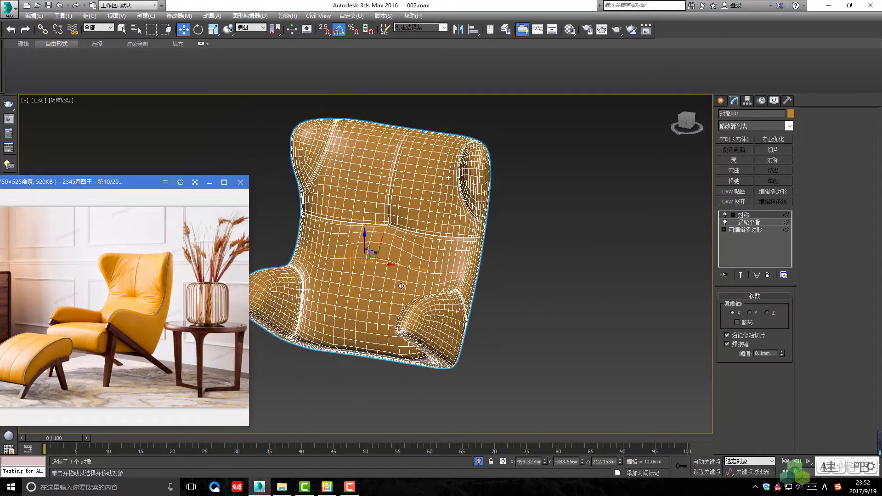
- Add TurboSmooth above the Symmetry modifier and review the whole mirrored chair smoothed
{"action": "left_click", "coordinate": [725, 222]}
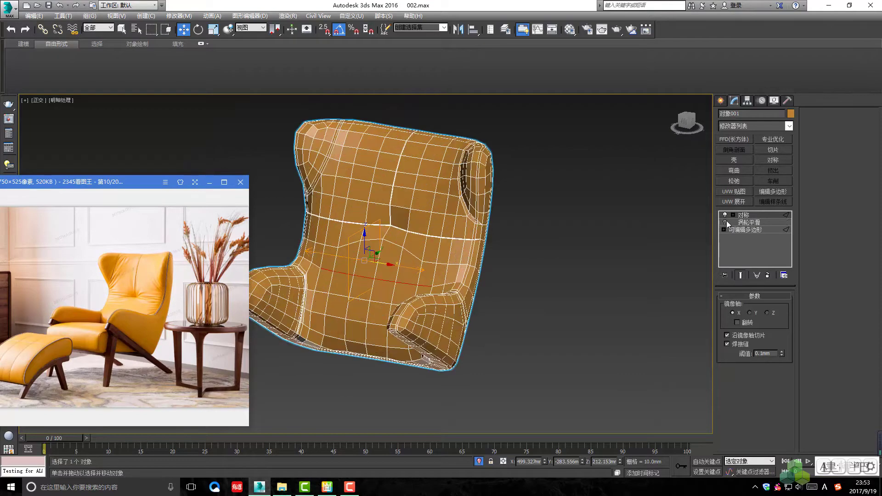
{"action": "left_click", "coordinate": [750, 216]}
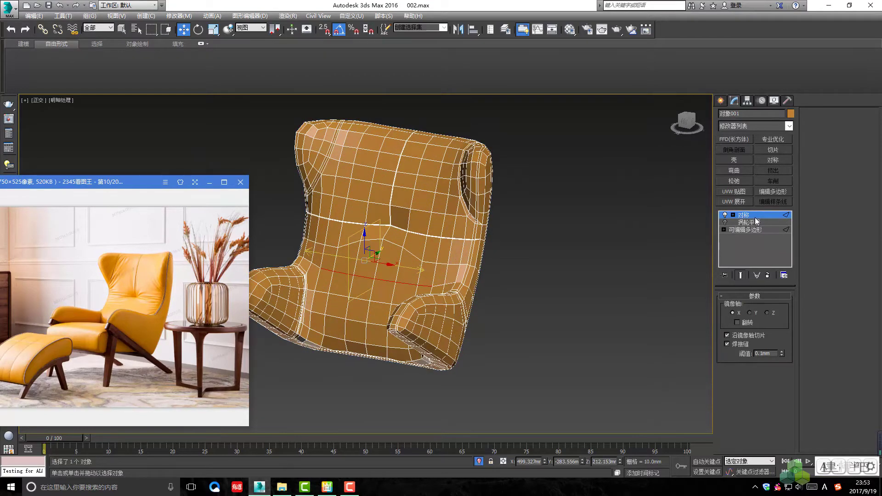
{"action": "key", "text": "ctrl+q"}
{"action": "left_click", "coordinate": [643, 269]}
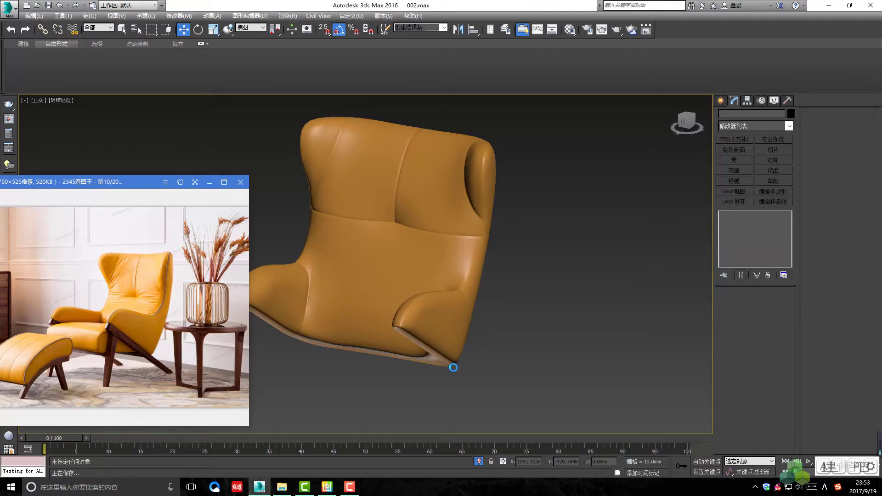
{"action": "mouse_move", "coordinate": [450, 370]}
{"action": "middle_mouse_down", "text": "alt"}
{"action": "mouse_move", "coordinate": [492, 328]}
{"action": "mouse_move", "coordinate": [549, 304]}
{"action": "mouse_move", "coordinate": [486, 324]}
{"action": "mouse_move", "coordinate": [400, 333]}
{"action": "mouse_move", "coordinate": [673, 279]}
{"action": "middle_mouse_up", "text": "alt"}
{"action": "left_click", "coordinate": [491, 305]}
- Delete the top TurboSmooth and return to the base Editable Poly in Vertex mode
{"action": "left_click", "coordinate": [768, 276]}
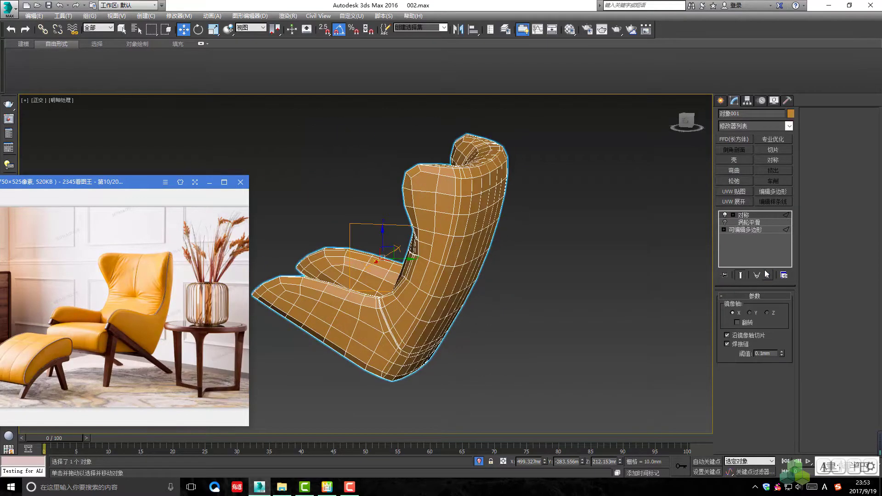
{"action": "left_click", "coordinate": [746, 222]}
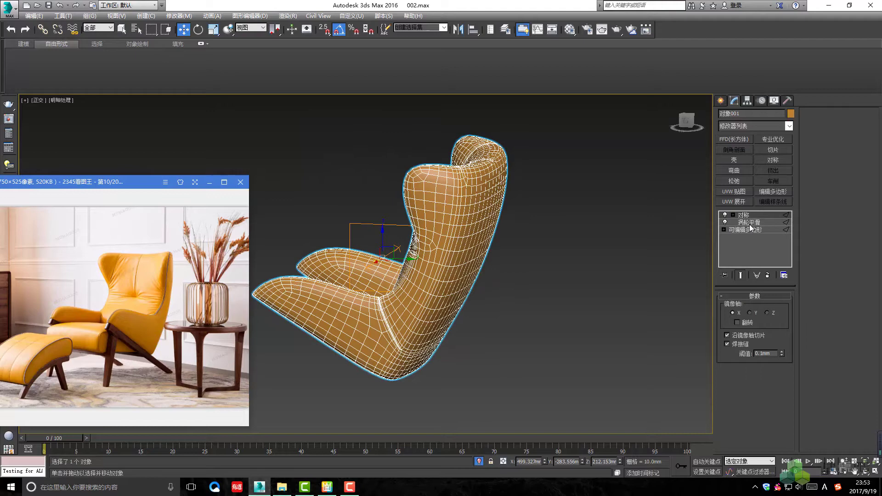
{"action": "left_click", "coordinate": [768, 275]}
{"action": "middle_click_drag", "start_coordinate": [572, 265], "coordinate": [522, 252], "text": "alt"}
{"action": "key", "text": "1"}
{"action": "scroll", "coordinate": [399, 256], "scroll_direction": "up", "scroll_amount": 5}
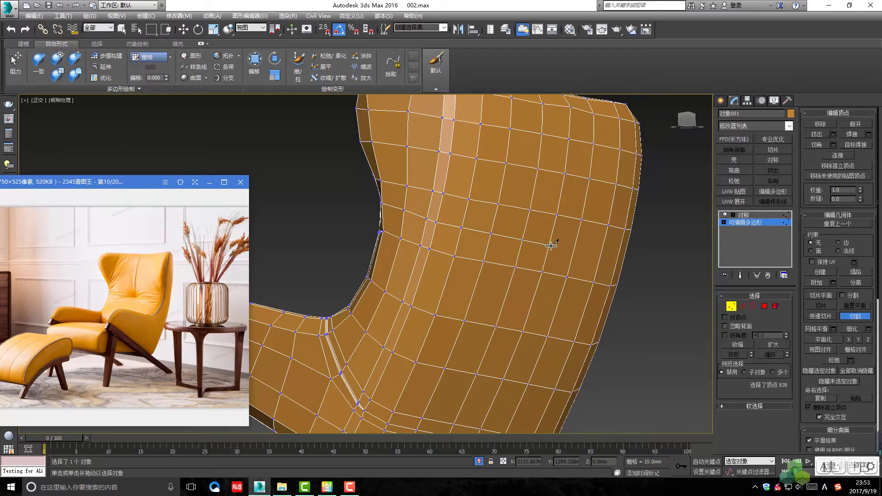
- Leave vertex editing and browse the reference photos to the orange chair's back view
{"action": "scroll", "coordinate": [570, 289], "scroll_direction": "down", "scroll_amount": 5}
{"action": "mouse_move", "coordinate": [457, 297]}
{"action": "middle_mouse_down", "text": "alt"}
{"action": "mouse_move", "coordinate": [426, 306]}
{"action": "mouse_move", "coordinate": [470, 287]}
{"action": "mouse_move", "coordinate": [399, 288]}
{"action": "middle_mouse_up", "text": "alt"}
{"action": "key", "text": "1"}
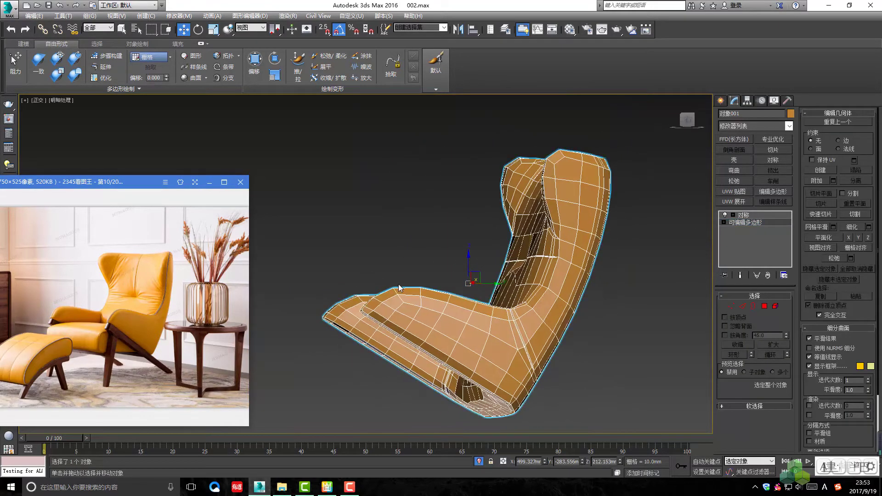
{"action": "mouse_move", "coordinate": [294, 290]}
{"action": "middle_mouse_down", "text": "alt"}
{"action": "mouse_move", "coordinate": [470, 312]}
{"action": "mouse_move", "coordinate": [482, 296]}
{"action": "middle_mouse_up", "text": "alt"}
{"action": "left_click", "coordinate": [223, 305]}
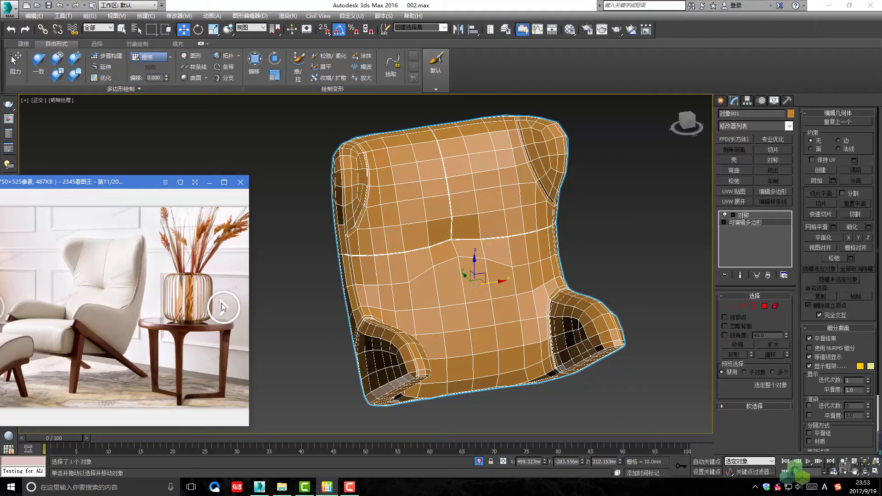
{"action": "left_click", "coordinate": [222, 306]}
{"action": "left_click", "coordinate": [221, 306]}
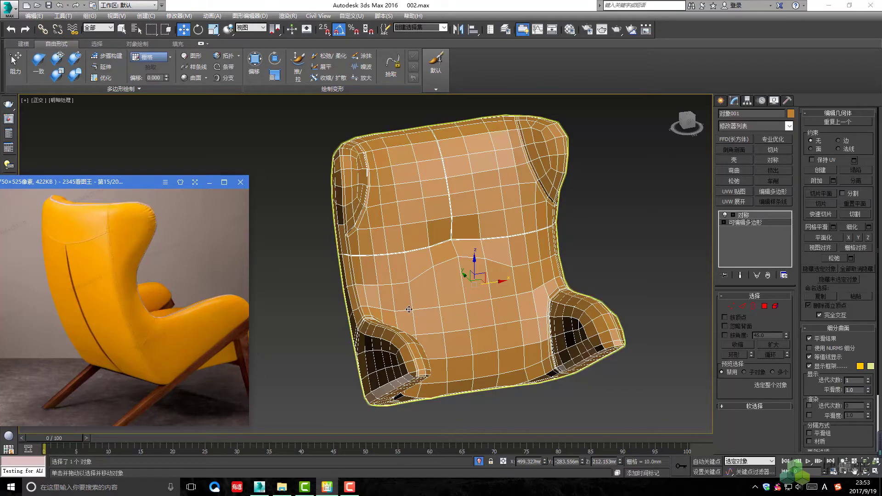
- Orbit to the chair's back and show the shell at its Symmetry stage
{"action": "middle_click_drag", "start_coordinate": [474, 320], "coordinate": [276, 294], "text": "alt"}
{"action": "middle_click_drag", "start_coordinate": [397, 303], "coordinate": [478, 287], "text": "alt"}
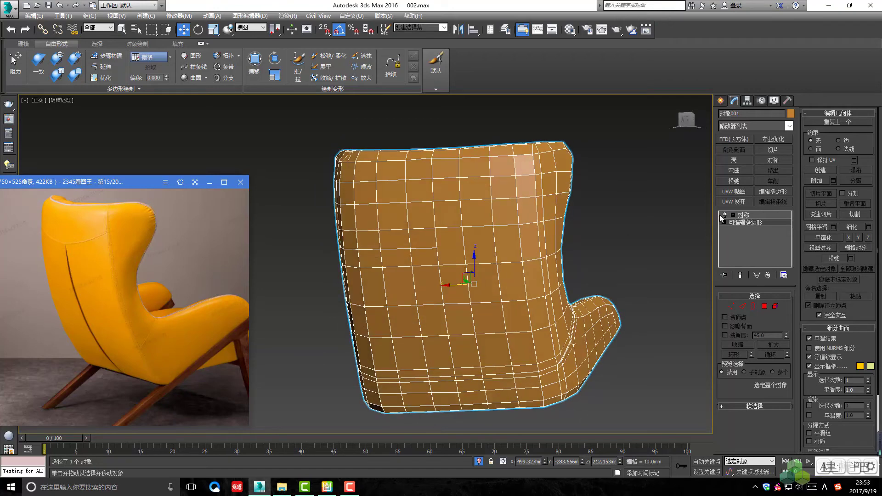
{"action": "left_click", "coordinate": [745, 216]}
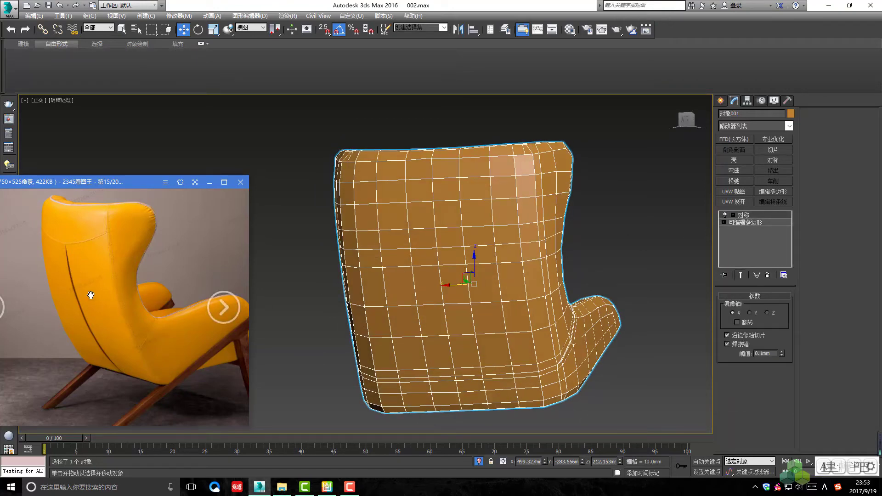
{"action": "mouse_move", "coordinate": [511, 268]}
{"action": "middle_mouse_down", "text": "alt"}
{"action": "mouse_move", "coordinate": [551, 274]}
{"action": "mouse_move", "coordinate": [523, 304]}
{"action": "mouse_move", "coordinate": [422, 331]}
{"action": "middle_mouse_up", "text": "alt"}
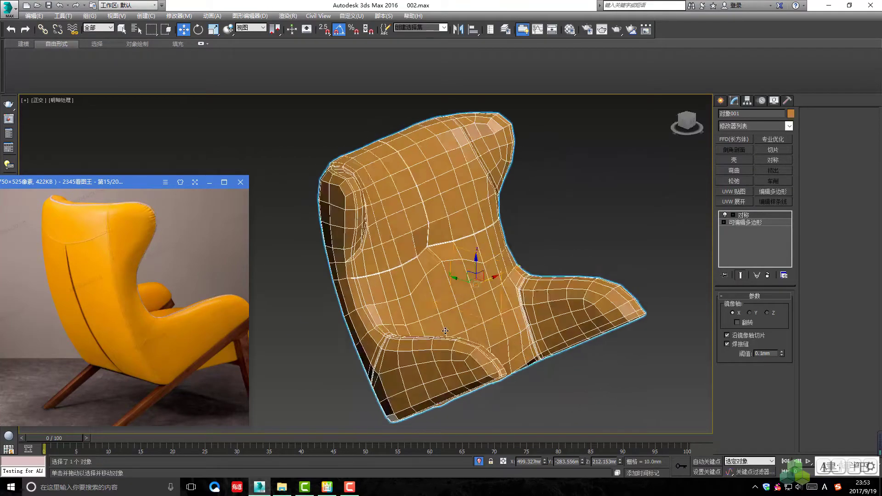
- Apply TurboSmooth to the chair shell and inspect it from angled, front and three-quarter views
{"action": "key", "text": "ctrl+q"}
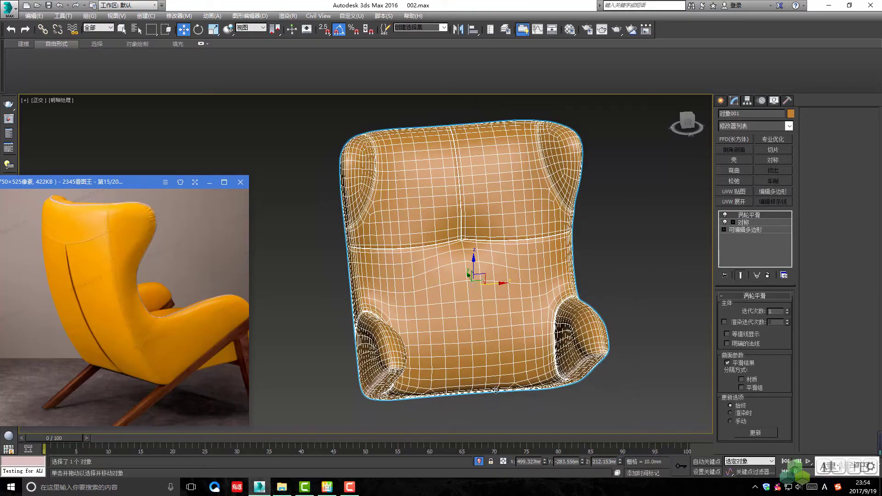
{"action": "scroll", "coordinate": [499, 395], "scroll_direction": "up", "scroll_amount": 1}
{"action": "scroll", "coordinate": [499, 394], "scroll_direction": "up", "scroll_amount": 1}
{"action": "scroll", "coordinate": [521, 403], "scroll_direction": "up", "scroll_amount": 2}
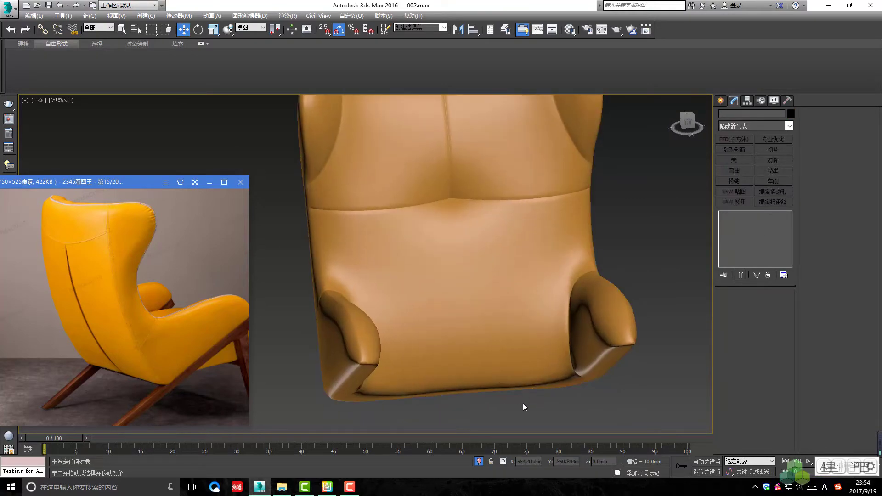
{"action": "mouse_move", "coordinate": [495, 356]}
{"action": "middle_mouse_down", "text": "alt"}
{"action": "mouse_move", "coordinate": [465, 357]}
{"action": "mouse_move", "coordinate": [525, 381]}
{"action": "middle_mouse_up", "text": "alt"}
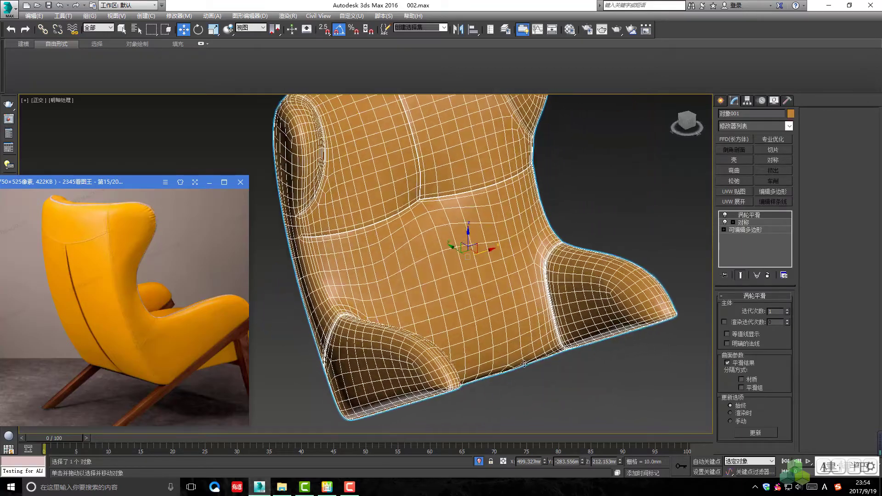
{"action": "mouse_move", "coordinate": [504, 338]}
{"action": "middle_mouse_down", "text": "alt"}
{"action": "mouse_move", "coordinate": [481, 322]}
{"action": "mouse_move", "coordinate": [501, 325]}
{"action": "middle_mouse_up", "text": "alt"}
{"action": "key", "text": "q"}
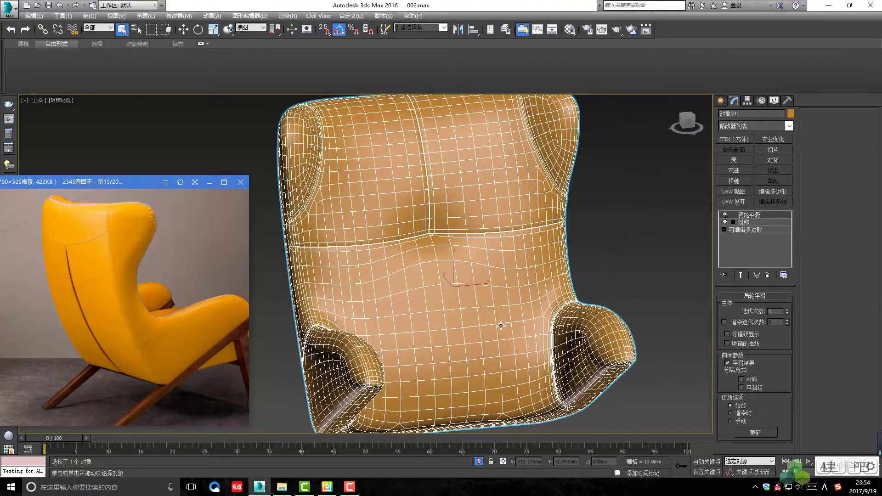
{"action": "mouse_move", "coordinate": [483, 288]}
{"action": "middle_mouse_down", "text": "alt"}
{"action": "mouse_move", "coordinate": [497, 316]}
{"action": "mouse_move", "coordinate": [519, 298]}
{"action": "middle_mouse_up", "text": "alt"}
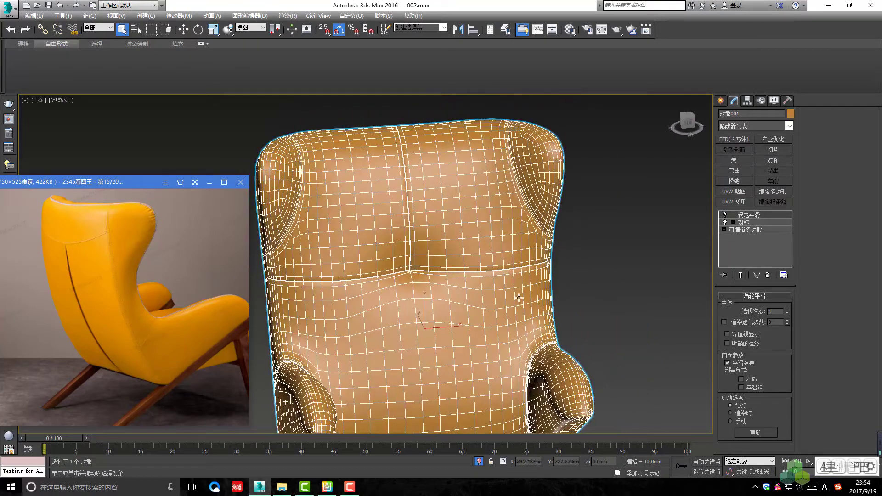
- Reselect the chair and remove its modifiers, leaving only the bare Editable Poly
{"action": "left_click", "coordinate": [594, 292]}
{"action": "left_click_drag", "start_coordinate": [539, 292], "coordinate": [538, 294]}
{"action": "left_click", "coordinate": [767, 275]}
{"action": "middle_click_drag", "start_coordinate": [652, 247], "coordinate": [644, 273]}
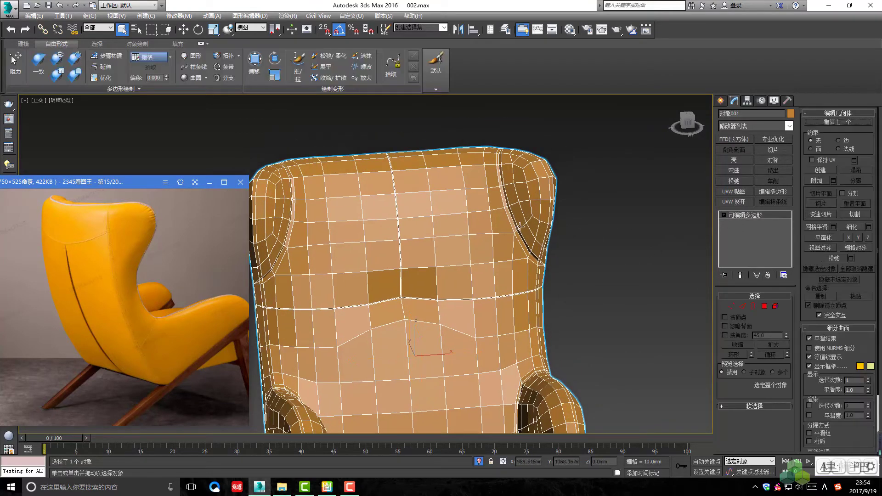
- Select the edge loop along the wing-backrest seam, plus one extra seam edge
{"action": "scroll", "coordinate": [515, 244], "scroll_direction": "up", "scroll_amount": 3}
{"action": "scroll", "coordinate": [515, 244], "scroll_direction": "up", "scroll_amount": 2}
{"action": "key", "text": "2"}
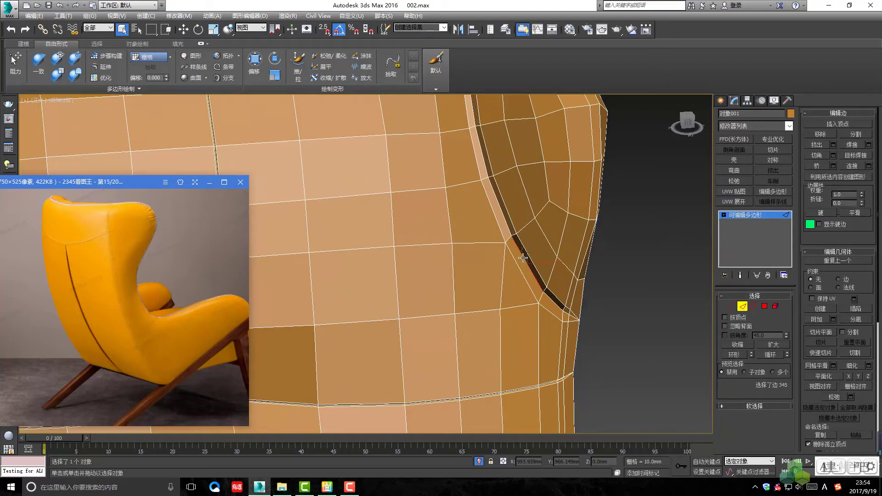
{"action": "double_click", "coordinate": [522, 258]}
{"action": "scroll", "coordinate": [521, 266], "scroll_direction": "down", "scroll_amount": 2}
{"action": "scroll", "coordinate": [517, 285], "scroll_direction": "down", "scroll_amount": 2}
{"action": "scroll", "coordinate": [510, 313], "scroll_direction": "down", "scroll_amount": 2}
{"action": "scroll", "coordinate": [503, 343], "scroll_direction": "down", "scroll_amount": 2}
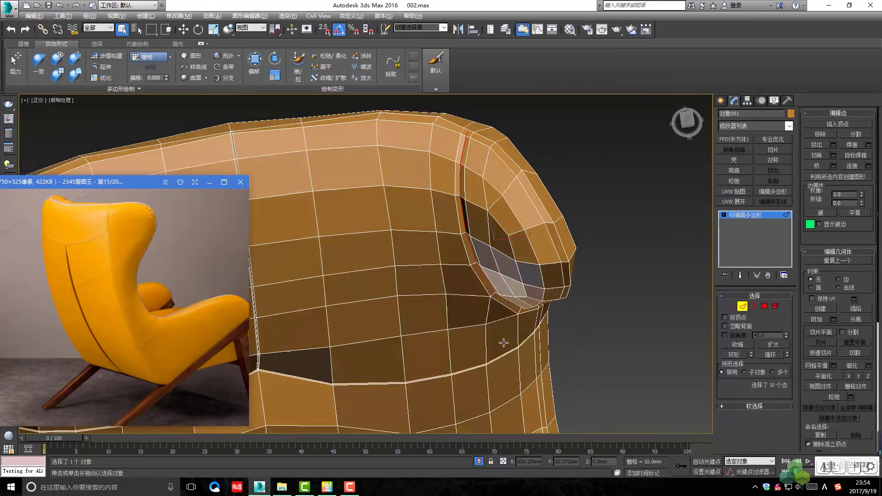
{"action": "middle_click_drag", "start_coordinate": [503, 342], "coordinate": [512, 363], "text": "alt"}
{"action": "scroll", "coordinate": [516, 374], "scroll_direction": "down", "scroll_amount": 4}
{"action": "scroll", "coordinate": [511, 314], "scroll_direction": "up", "scroll_amount": 4}
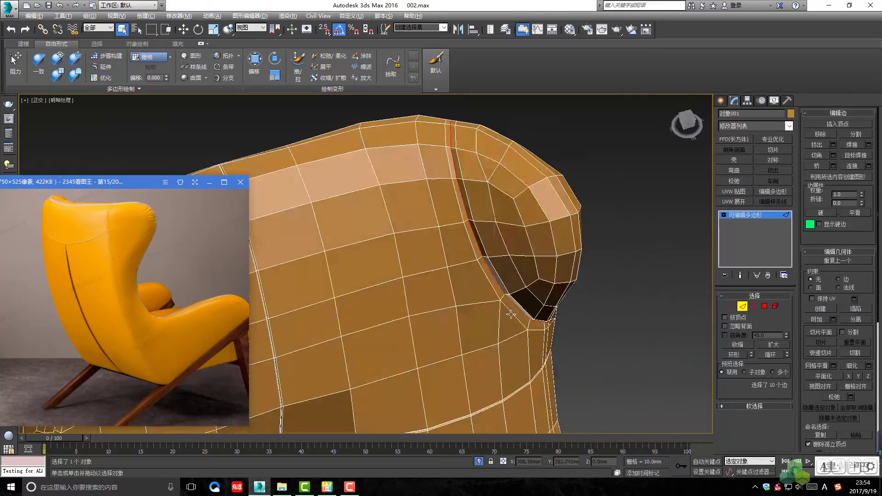
{"action": "middle_click_drag", "start_coordinate": [511, 314], "coordinate": [502, 295], "text": "alt"}
{"action": "scroll", "coordinate": [501, 297], "scroll_direction": "up", "scroll_amount": 2}
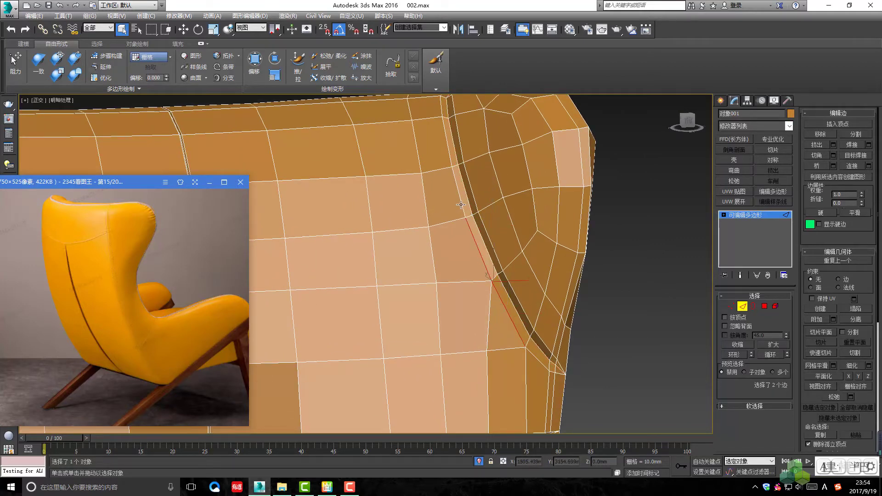
{"action": "left_click", "coordinate": [450, 150], "text": "ctrl"}
{"action": "middle_click_drag", "start_coordinate": [449, 149], "coordinate": [459, 240], "text": "alt"}
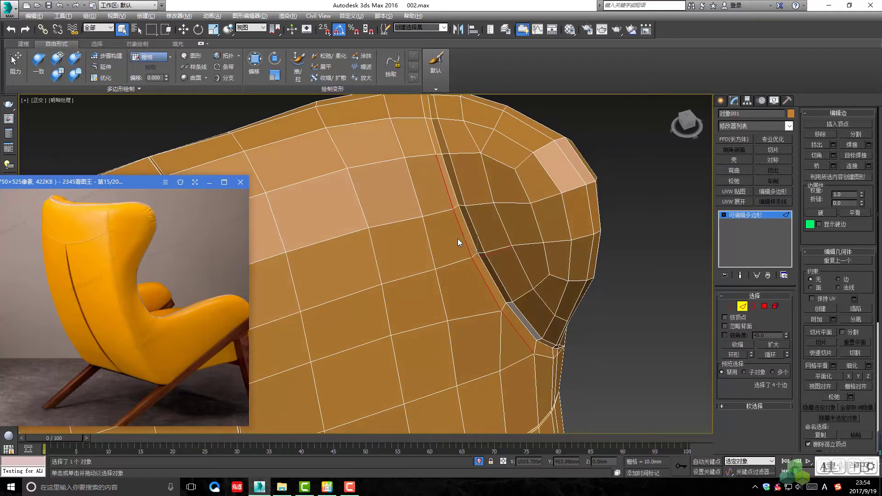
- Move the selected seam edges and briefly check the seam's vertices
{"action": "key", "text": "w"}
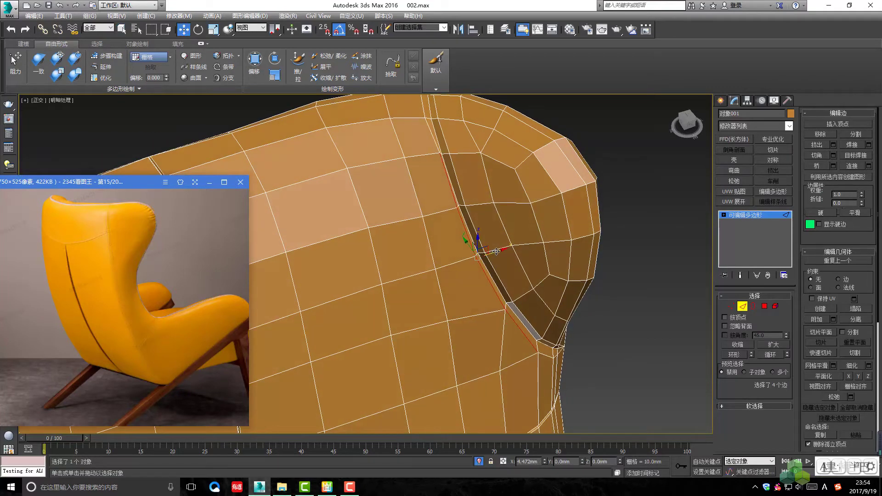
{"action": "middle_click_drag", "start_coordinate": [488, 250], "coordinate": [484, 238], "text": "alt"}
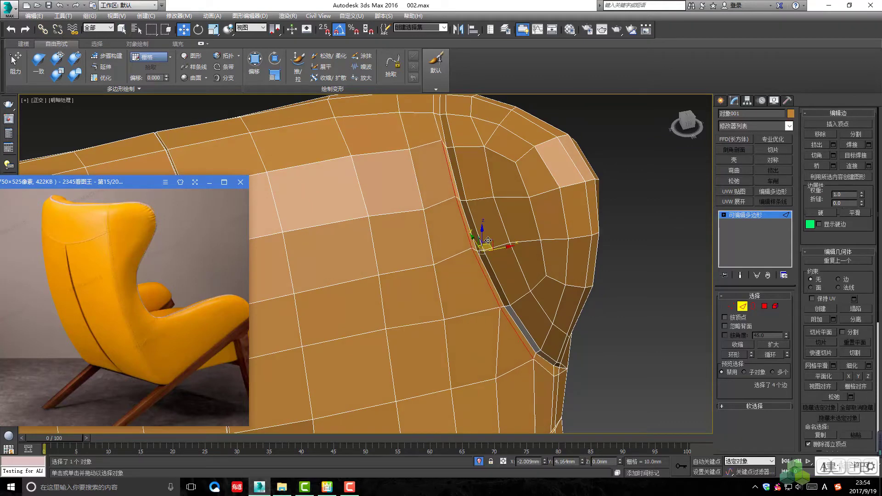
{"action": "mouse_move", "coordinate": [490, 251]}
{"action": "middle_mouse_down", "text": "alt"}
{"action": "mouse_move", "coordinate": [479, 234]}
{"action": "mouse_move", "coordinate": [483, 243]}
{"action": "middle_mouse_up", "text": "alt"}
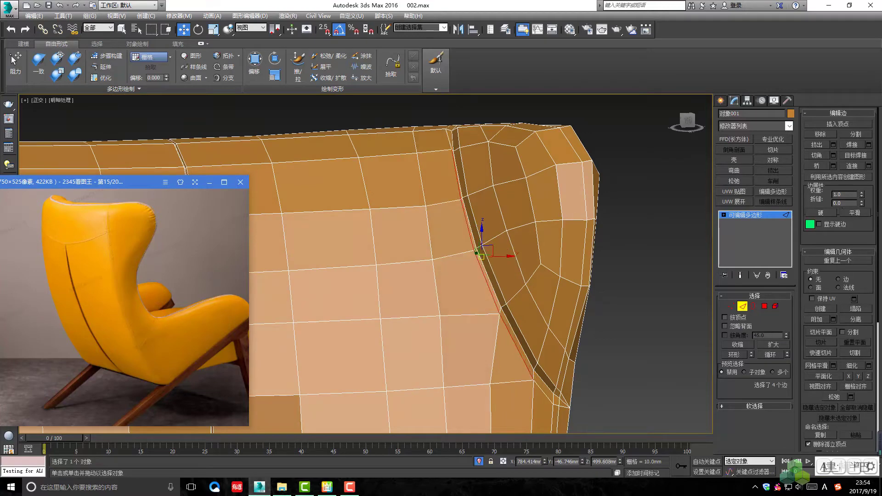
{"action": "scroll", "coordinate": [482, 248], "scroll_direction": "up", "scroll_amount": 3}
{"action": "key", "text": "1"}
{"action": "scroll", "coordinate": [482, 243], "scroll_direction": "up", "scroll_amount": 2}
{"action": "scroll", "coordinate": [487, 243], "scroll_direction": "up", "scroll_amount": 3}
{"action": "key", "text": "2"}
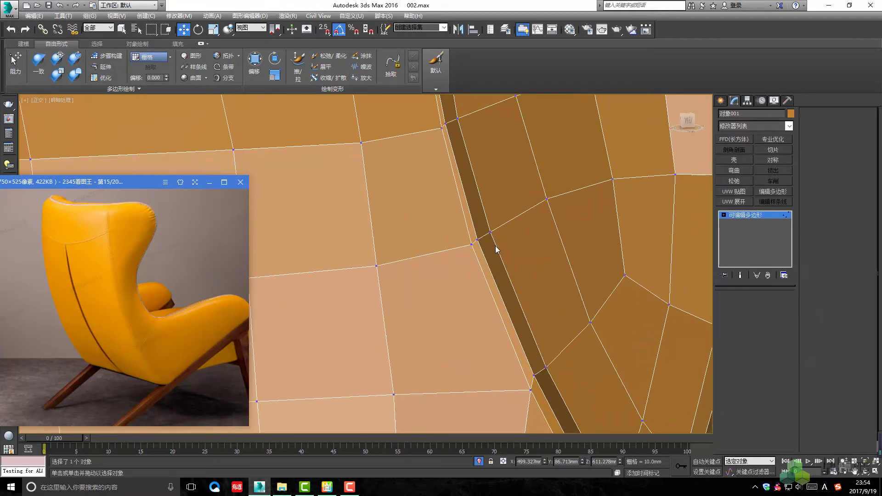
{"action": "key", "text": "q"}
- Pick a single seam edge and inspect it from the groove's inner side with Move active
{"action": "left_click", "coordinate": [497, 250]}
{"action": "scroll", "coordinate": [506, 294], "scroll_direction": "down", "scroll_amount": 3}
{"action": "scroll", "coordinate": [520, 310], "scroll_direction": "down", "scroll_amount": 2}
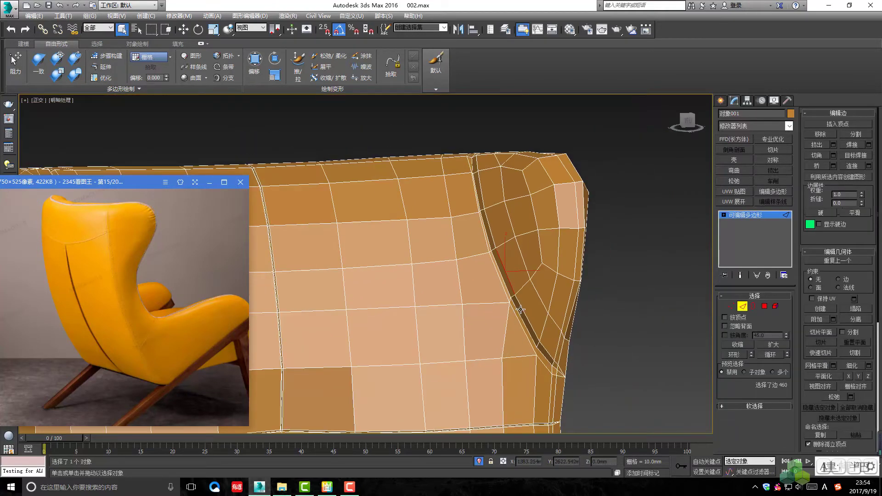
{"action": "scroll", "coordinate": [521, 308], "scroll_direction": "up", "scroll_amount": 2}
{"action": "mouse_move", "coordinate": [528, 303]}
{"action": "middle_mouse_down", "text": "alt"}
{"action": "mouse_move", "coordinate": [512, 282]}
{"action": "mouse_move", "coordinate": [499, 285]}
{"action": "mouse_move", "coordinate": [495, 325]}
{"action": "mouse_move", "coordinate": [470, 267]}
{"action": "middle_mouse_up", "text": "alt"}
{"action": "key", "text": "w"}
{"action": "scroll", "coordinate": [527, 280], "scroll_direction": "up", "scroll_amount": 3}
- Select a wing-groove seam vertex and move it to reshape the groove
{"action": "key", "text": "1"}
{"action": "key", "text": "q"}
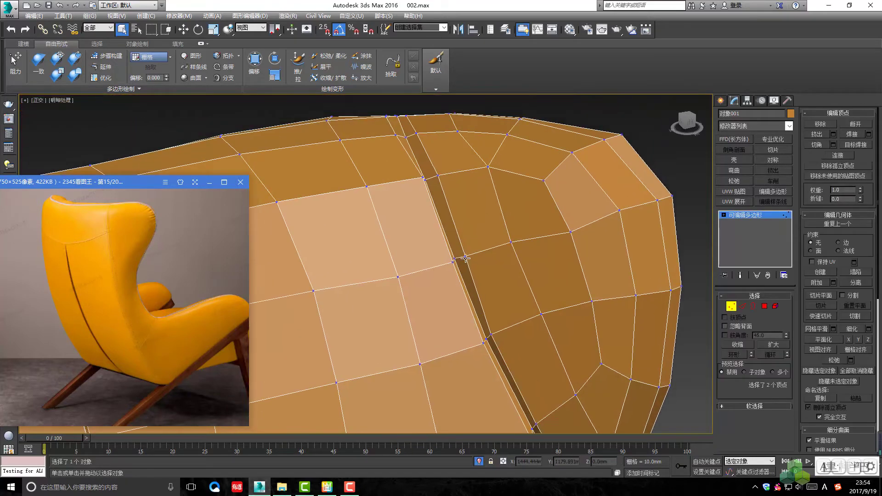
{"action": "left_click", "coordinate": [467, 257]}
{"action": "scroll", "coordinate": [468, 248], "scroll_direction": "up", "scroll_amount": 2}
{"action": "mouse_move", "coordinate": [471, 227]}
{"action": "middle_mouse_down", "text": "alt"}
{"action": "mouse_move", "coordinate": [474, 266]}
{"action": "mouse_move", "coordinate": [478, 253]}
{"action": "mouse_move", "coordinate": [441, 256]}
{"action": "mouse_move", "coordinate": [441, 233]}
{"action": "mouse_move", "coordinate": [450, 274]}
{"action": "mouse_move", "coordinate": [463, 268]}
{"action": "mouse_move", "coordinate": [449, 256]}
{"action": "mouse_move", "coordinate": [438, 282]}
{"action": "mouse_move", "coordinate": [432, 269]}
{"action": "mouse_move", "coordinate": [410, 261]}
{"action": "mouse_move", "coordinate": [425, 250]}
{"action": "mouse_move", "coordinate": [442, 310]}
{"action": "mouse_move", "coordinate": [422, 276]}
{"action": "mouse_move", "coordinate": [456, 278]}
{"action": "middle_mouse_up", "text": "alt"}
{"action": "key", "text": "w"}
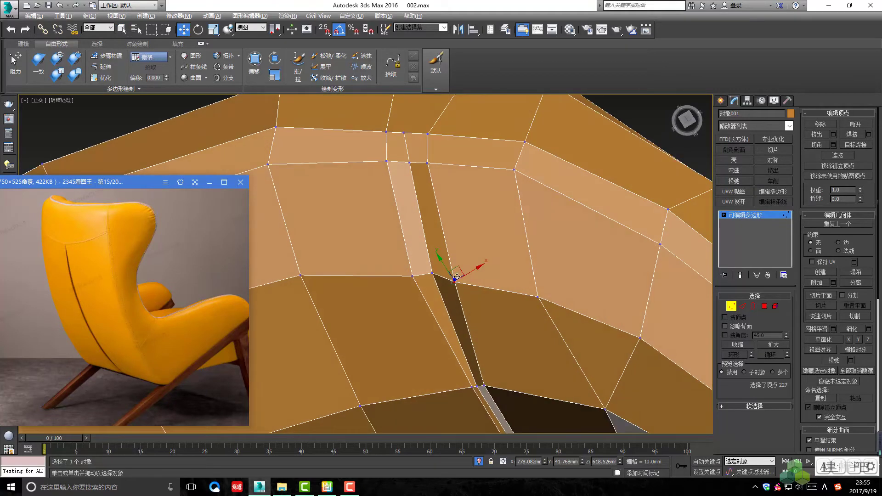
{"action": "left_click_drag", "start_coordinate": [454, 263], "coordinate": [423, 262]}
{"action": "mouse_move", "coordinate": [451, 268]}
{"action": "middle_mouse_down", "text": "alt"}
{"action": "mouse_move", "coordinate": [445, 224]}
{"action": "mouse_move", "coordinate": [446, 264]}
{"action": "middle_mouse_up", "text": "alt"}
{"action": "scroll", "coordinate": [446, 265], "scroll_direction": "up", "scroll_amount": 1}
{"action": "scroll", "coordinate": [442, 250], "scroll_direction": "up", "scroll_amount": 1}
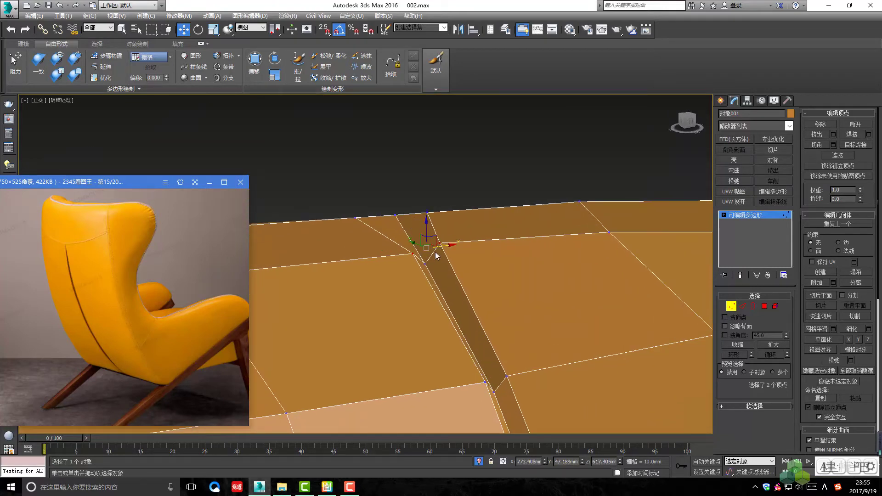
- In the top view, select the vertex where the arm seams meet
{"action": "key", "text": "q"}
{"action": "mouse_move", "coordinate": [436, 256]}
{"action": "middle_mouse_down", "text": "alt"}
{"action": "mouse_move", "coordinate": [439, 235]}
{"action": "mouse_move", "coordinate": [457, 342]}
{"action": "middle_mouse_up", "text": "alt"}
{"action": "scroll", "coordinate": [440, 216], "scroll_direction": "up", "scroll_amount": 3}
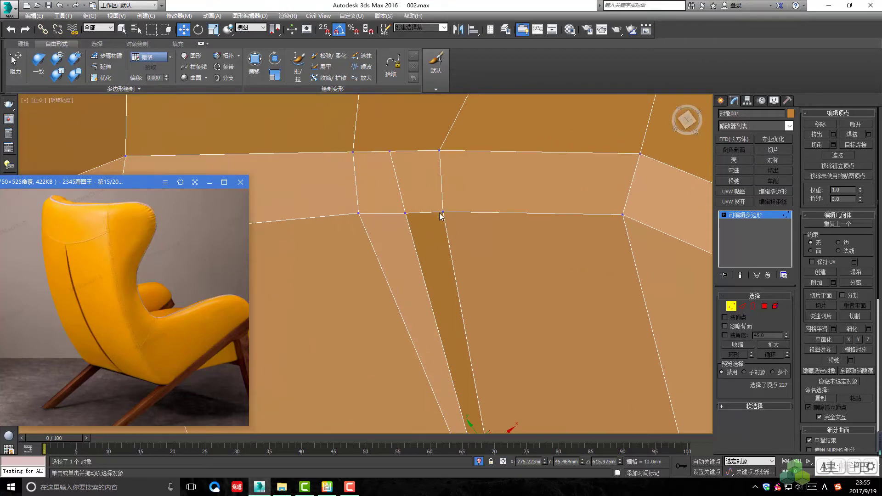
{"action": "scroll", "coordinate": [448, 230], "scroll_direction": "down", "scroll_amount": 2}
{"action": "scroll", "coordinate": [444, 238], "scroll_direction": "down", "scroll_amount": 2}
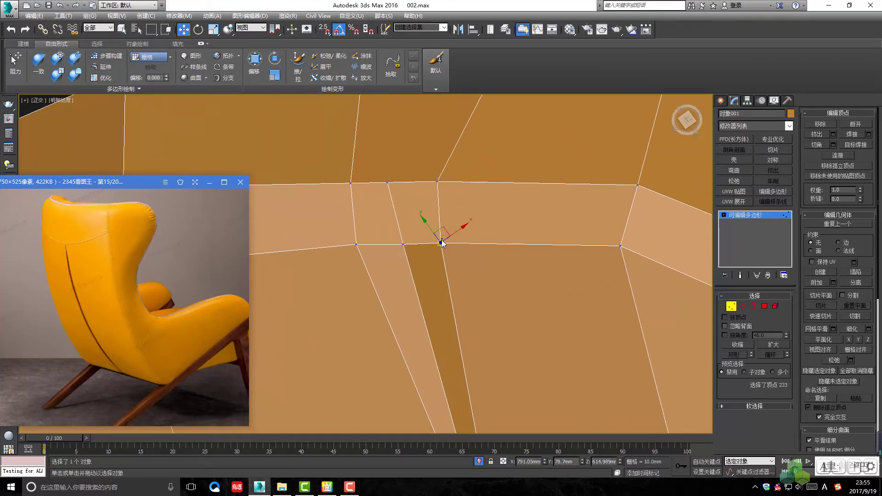
{"action": "key", "text": "t"}
{"action": "scroll", "coordinate": [422, 283], "scroll_direction": "up", "scroll_amount": 2}
{"action": "scroll", "coordinate": [423, 283], "scroll_direction": "up", "scroll_amount": 2}
{"action": "scroll", "coordinate": [432, 285], "scroll_direction": "up", "scroll_amount": 2}
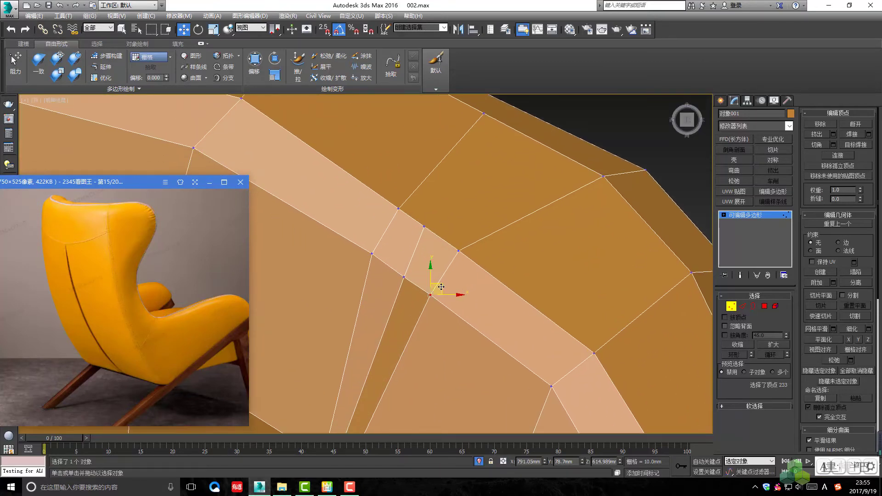
{"action": "left_click", "coordinate": [372, 254]}
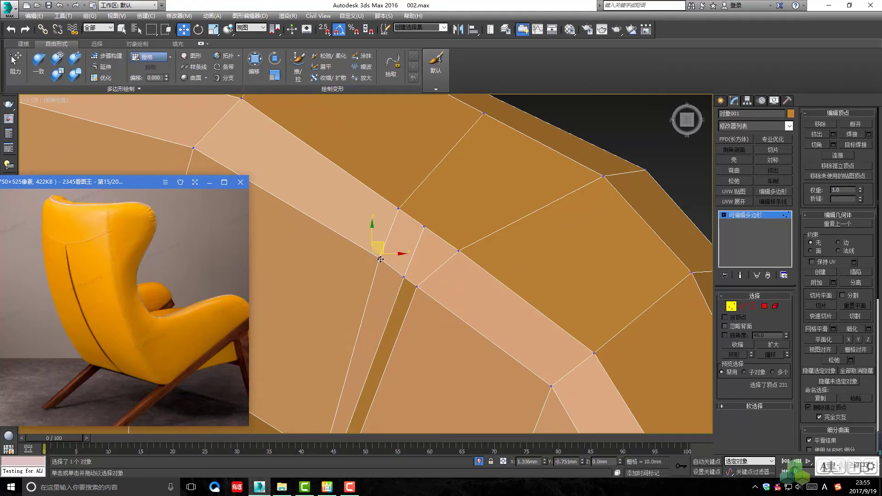
- In the front view, raise that seam vertex slightly
{"action": "scroll", "coordinate": [392, 262], "scroll_direction": "down", "scroll_amount": 2}
{"action": "scroll", "coordinate": [404, 257], "scroll_direction": "down", "scroll_amount": 2}
{"action": "scroll", "coordinate": [415, 275], "scroll_direction": "down", "scroll_amount": 2}
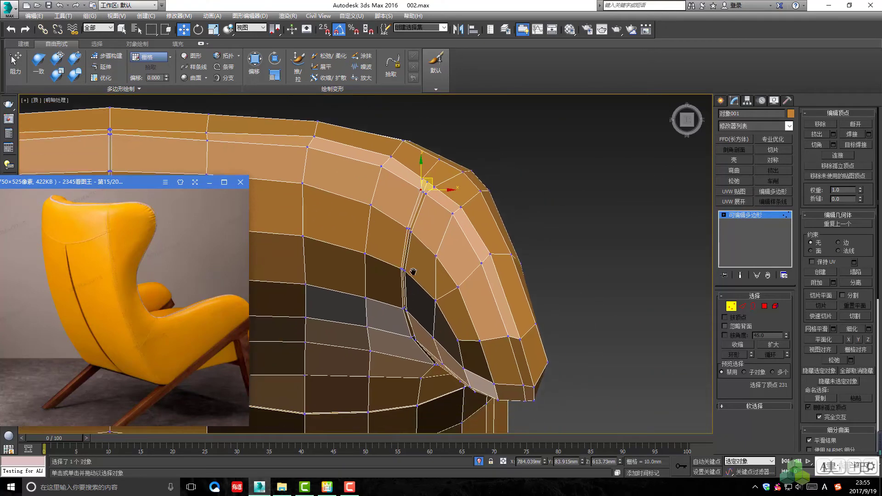
{"action": "scroll", "coordinate": [425, 314], "scroll_direction": "down", "scroll_amount": 2}
{"action": "scroll", "coordinate": [432, 298], "scroll_direction": "down", "scroll_amount": 2}
{"action": "key", "text": "f"}
{"action": "scroll", "coordinate": [413, 294], "scroll_direction": "up", "scroll_amount": 3}
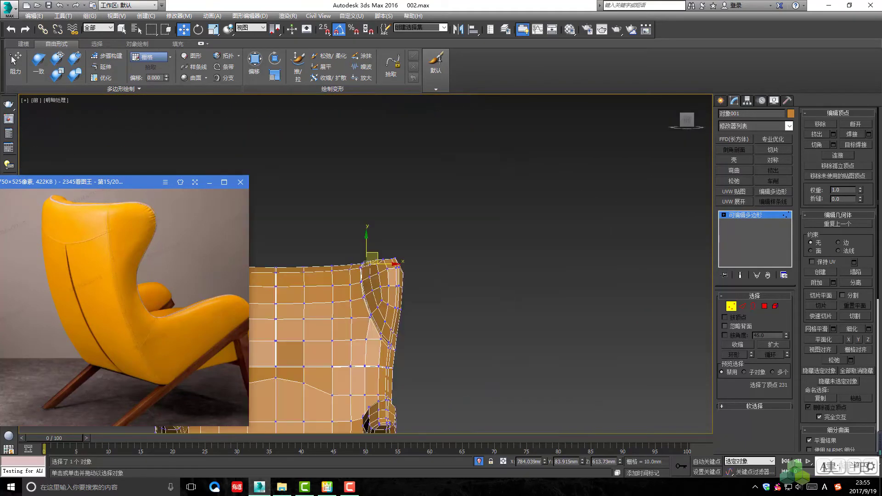
{"action": "scroll", "coordinate": [392, 305], "scroll_direction": "up", "scroll_amount": 3}
{"action": "scroll", "coordinate": [392, 304], "scroll_direction": "up", "scroll_amount": 2}
{"action": "scroll", "coordinate": [386, 301], "scroll_direction": "up", "scroll_amount": 2}
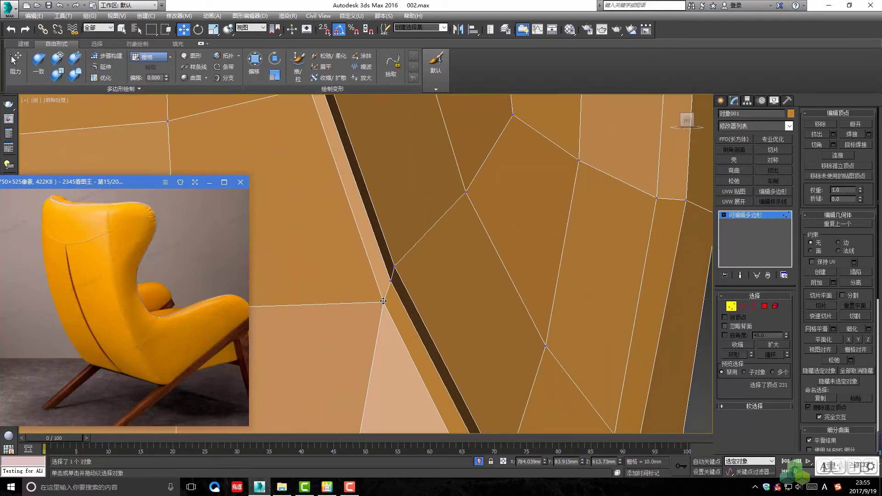
{"action": "left_click_drag", "start_coordinate": [392, 291], "coordinate": [391, 281]}
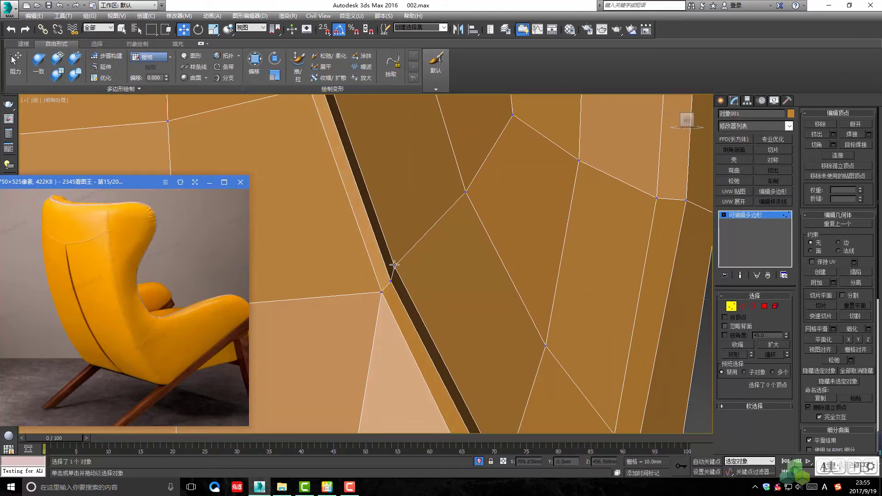
- Nudge the neighbouring vertices at the lower end of the groove to taper the seam
{"action": "left_click", "coordinate": [394, 265]}
{"action": "scroll", "coordinate": [392, 279], "scroll_direction": "down", "scroll_amount": 2}
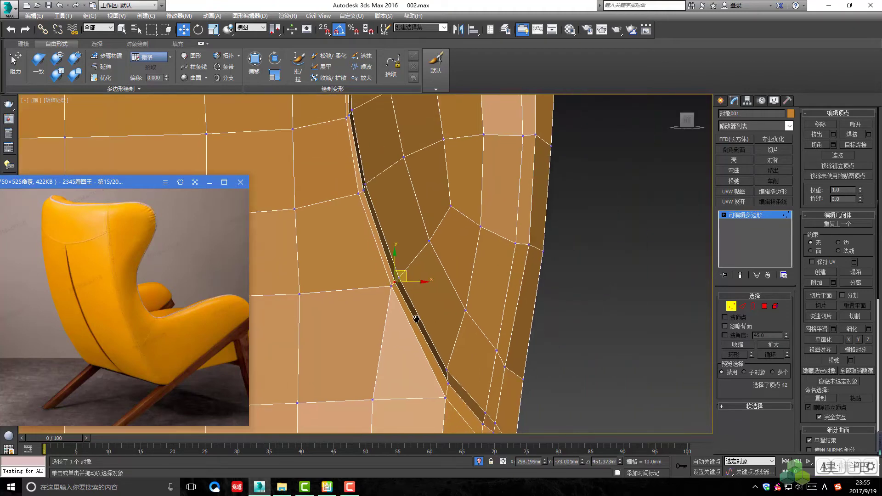
{"action": "scroll", "coordinate": [433, 332], "scroll_direction": "up", "scroll_amount": 2}
{"action": "scroll", "coordinate": [433, 331], "scroll_direction": "up", "scroll_amount": 1}
{"action": "left_click_drag", "start_coordinate": [441, 324], "coordinate": [445, 315]}
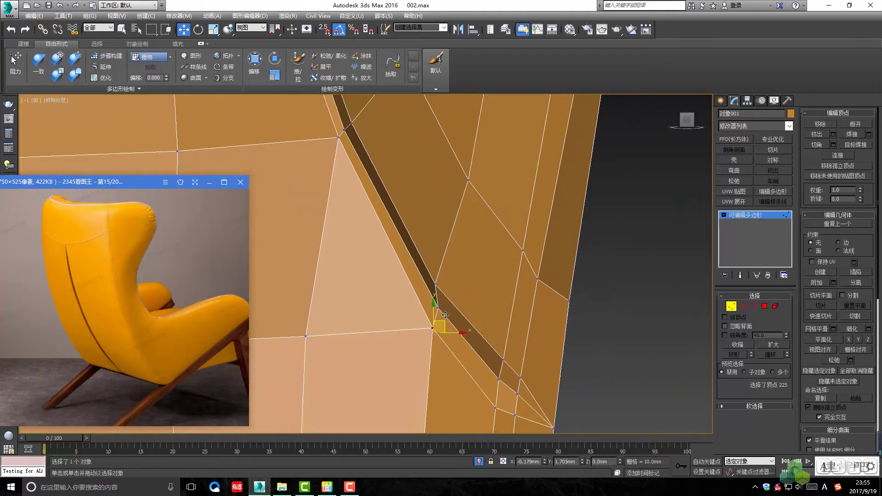
{"action": "left_click_drag", "start_coordinate": [435, 283], "coordinate": [443, 290]}
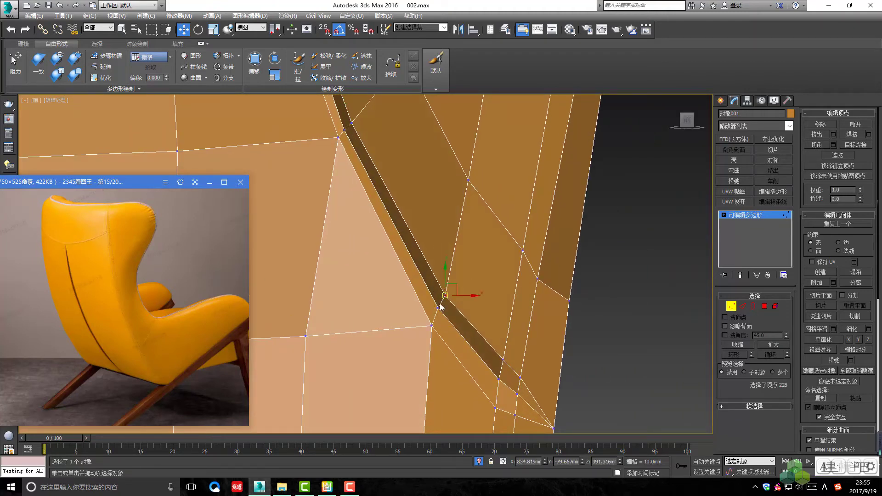
{"action": "left_click_drag", "start_coordinate": [431, 324], "coordinate": [431, 324]}
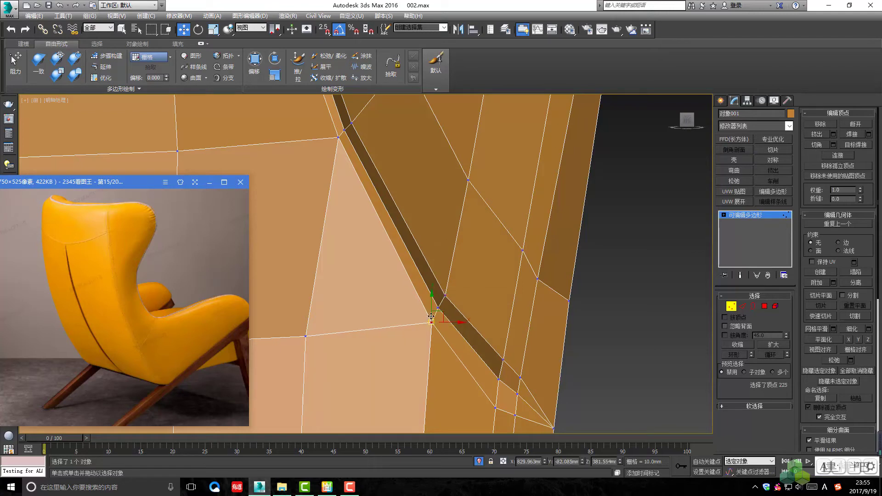
{"action": "scroll", "coordinate": [437, 335], "scroll_direction": "down", "scroll_amount": 2}
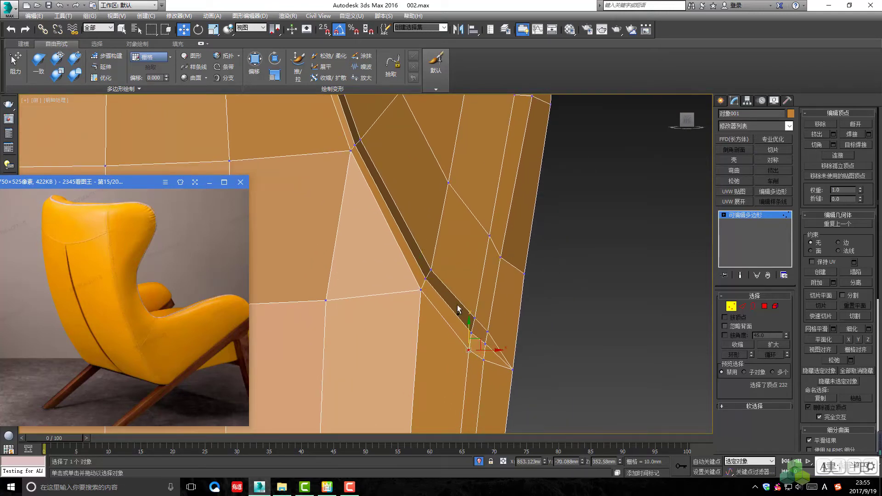
{"action": "scroll", "coordinate": [457, 310], "scroll_direction": "down", "scroll_amount": 2}
{"action": "scroll", "coordinate": [455, 313], "scroll_direction": "down", "scroll_amount": 2}
- Toggle NURMS smoothing on to preview the chair, then back off to the cage
{"action": "key", "text": "1"}
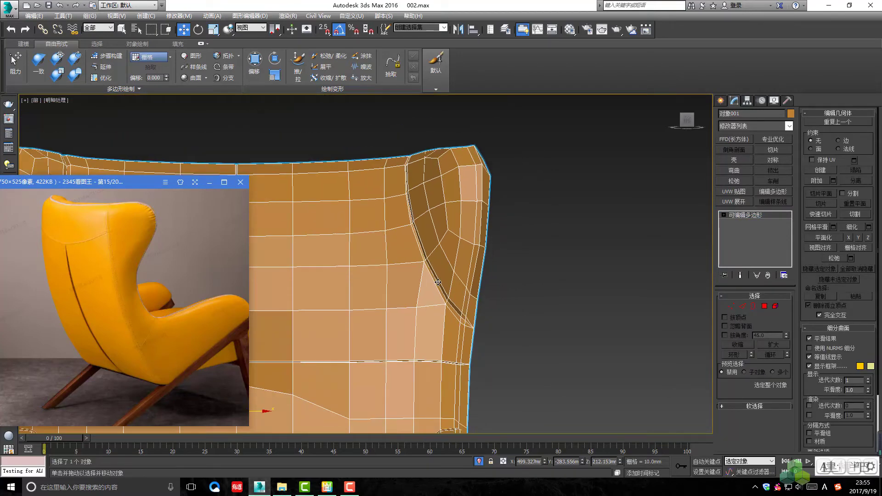
{"action": "middle_click_drag", "start_coordinate": [437, 282], "coordinate": [440, 285], "text": "alt"}
{"action": "key", "text": "ctrl+BackSpace"}
{"action": "left_click", "coordinate": [495, 293]}
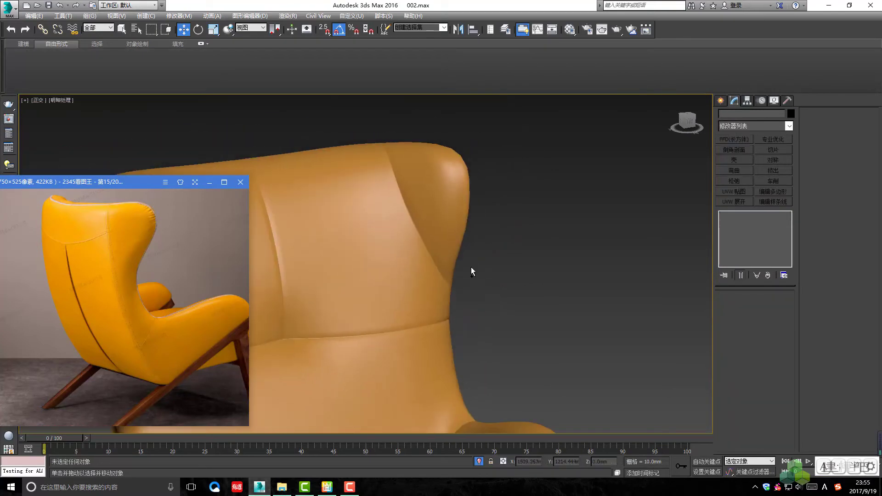
{"action": "left_click", "coordinate": [470, 261]}
{"action": "key", "text": "ctrl+BackSpace"}
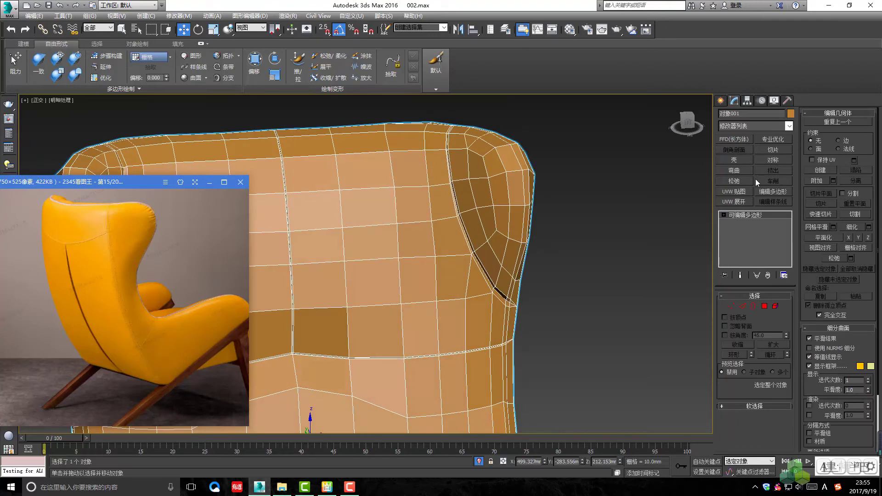
{"action": "middle_click_drag", "start_coordinate": [541, 250], "coordinate": [480, 254], "text": "alt"}
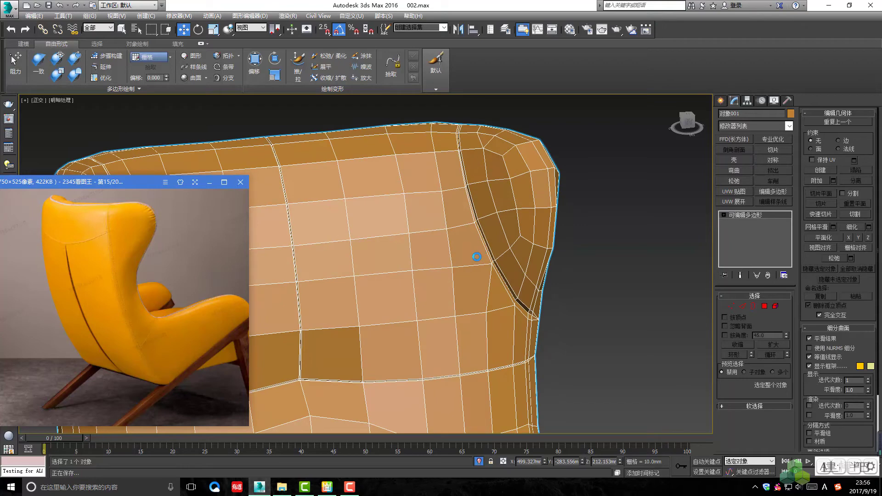
- Activate the Paint Deform Shift brush (strength 1, falloff 200) on the wing groove
{"action": "key", "text": "1"}
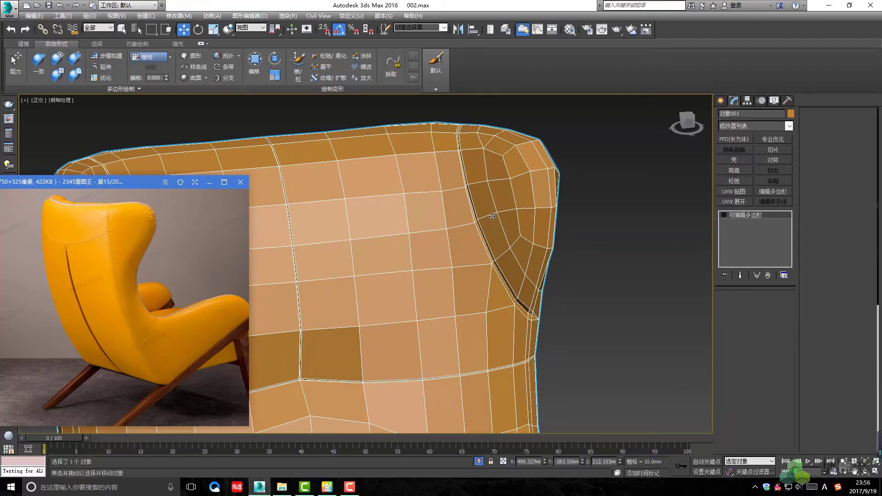
{"action": "key", "text": "q"}
{"action": "mouse_move", "coordinate": [475, 239]}
{"action": "middle_mouse_down", "text": "alt"}
{"action": "mouse_move", "coordinate": [473, 247]}
{"action": "mouse_move", "coordinate": [472, 238]}
{"action": "middle_mouse_up", "text": "alt"}
{"action": "key", "text": "1"}
{"action": "key", "text": "shift"}
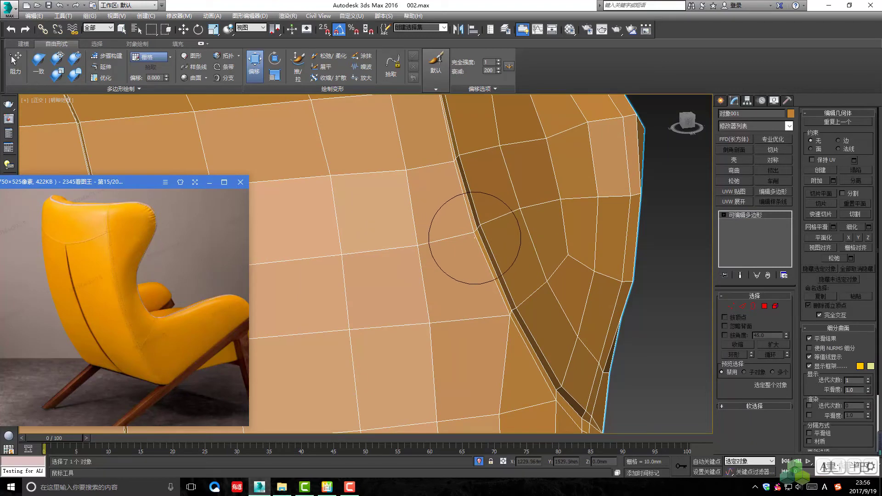
- Shift the wing-to-backrest seam surface with the brush at falloff 182
{"action": "scroll", "coordinate": [466, 233], "scroll_direction": "up", "scroll_amount": 2}
{"action": "scroll", "coordinate": [476, 256], "scroll_direction": "up", "scroll_amount": 2}
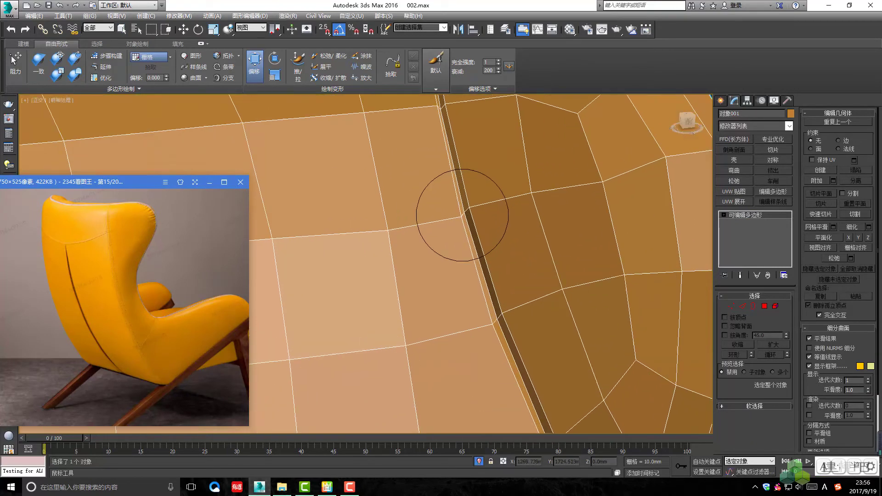
{"action": "scroll", "coordinate": [460, 210], "scroll_direction": "up", "scroll_amount": 2}
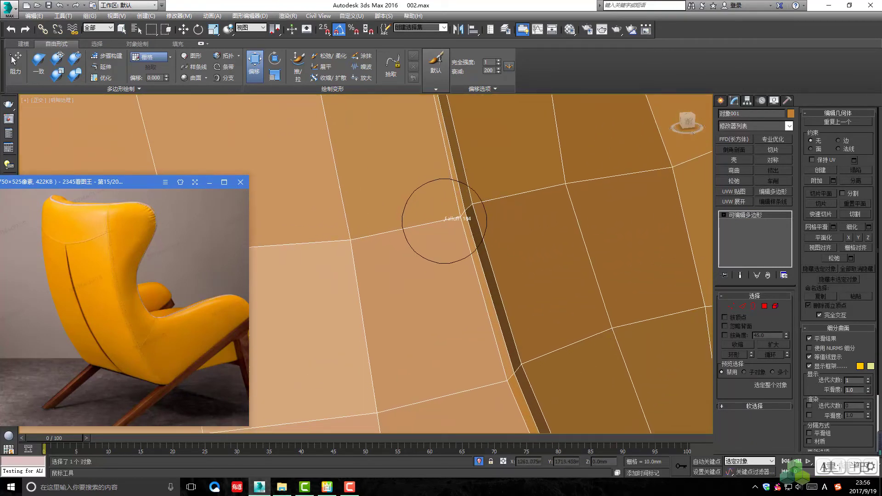
{"action": "scroll", "coordinate": [457, 202], "scroll_direction": "up", "scroll_amount": 1}
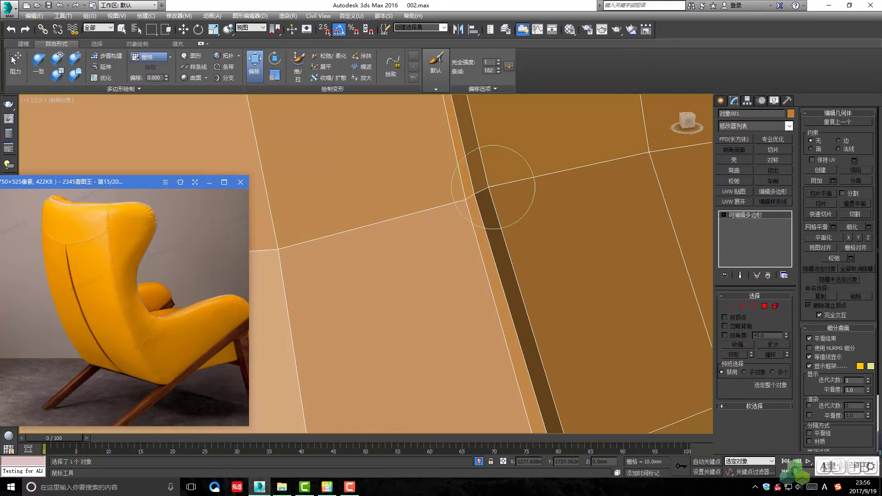
{"action": "scroll", "coordinate": [486, 189], "scroll_direction": "down", "scroll_amount": 3}
{"action": "scroll", "coordinate": [477, 260], "scroll_direction": "up", "scroll_amount": 1}
{"action": "scroll", "coordinate": [464, 196], "scroll_direction": "up", "scroll_amount": 1}
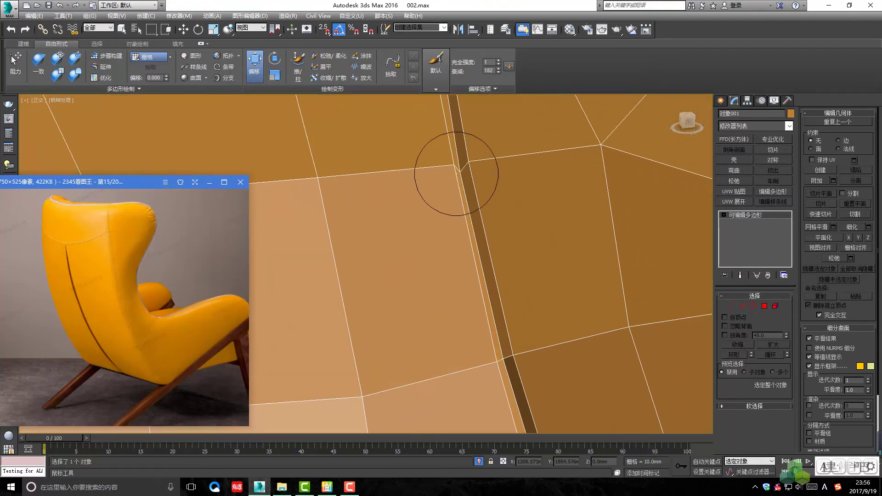
{"action": "middle_click_drag", "start_coordinate": [457, 173], "coordinate": [464, 253]}
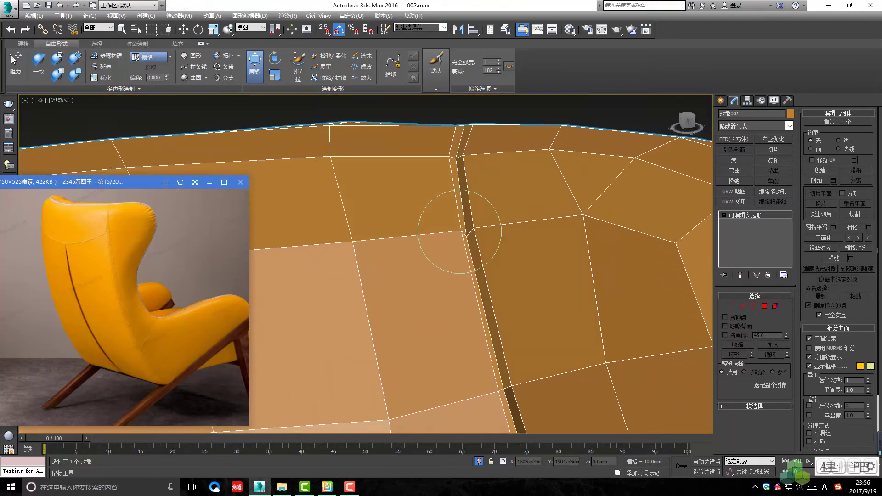
{"action": "scroll", "coordinate": [459, 232], "scroll_direction": "down", "scroll_amount": 3}
{"action": "scroll", "coordinate": [468, 266], "scroll_direction": "up", "scroll_amount": 2}
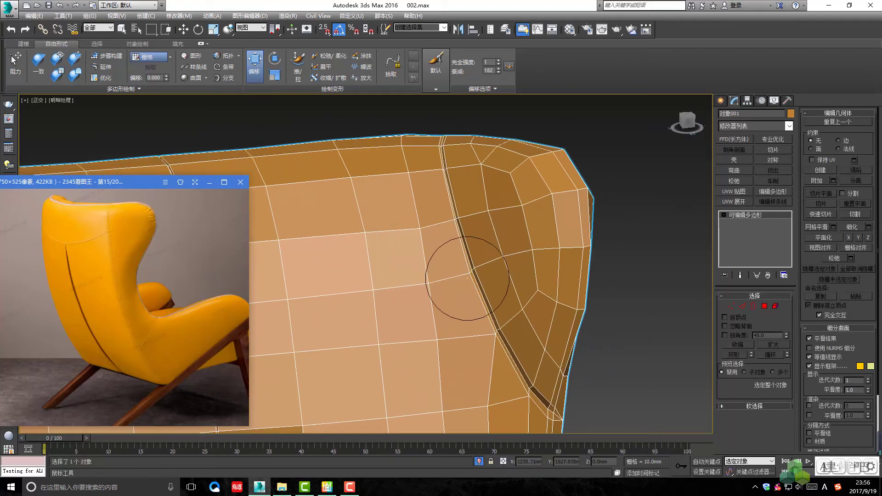
{"action": "scroll", "coordinate": [467, 278], "scroll_direction": "up", "scroll_amount": 2}
{"action": "mouse_move", "coordinate": [478, 268]}
{"action": "middle_mouse_down", "text": "alt"}
{"action": "mouse_move", "coordinate": [466, 275]}
{"action": "mouse_move", "coordinate": [491, 285]}
{"action": "middle_mouse_up", "text": "alt"}
{"action": "mouse_move", "coordinate": [497, 341]}
{"action": "middle_mouse_down"}
{"action": "mouse_move", "coordinate": [473, 285]}
{"action": "mouse_move", "coordinate": [479, 260]}
{"action": "mouse_move", "coordinate": [468, 252]}
{"action": "mouse_move", "coordinate": [470, 276]}
{"action": "mouse_move", "coordinate": [488, 265]}
{"action": "mouse_move", "coordinate": [478, 252]}
{"action": "mouse_move", "coordinate": [467, 262]}
{"action": "mouse_move", "coordinate": [473, 276]}
{"action": "mouse_move", "coordinate": [694, 170]}
{"action": "middle_mouse_up"}
- Adjust a seam vertex with Move, return to object level and frame the chair
{"action": "key", "text": "2"}
{"action": "key", "text": "1"}
{"action": "key", "text": "q"}
{"action": "key", "text": "w"}
{"action": "scroll", "coordinate": [467, 262], "scroll_direction": "down", "scroll_amount": 3}
{"action": "key", "text": "1"}
{"action": "key", "text": "z"}
{"action": "mouse_move", "coordinate": [643, 201]}
{"action": "middle_mouse_down", "text": "alt"}
{"action": "mouse_move", "coordinate": [541, 261]}
{"action": "mouse_move", "coordinate": [482, 276]}
{"action": "mouse_move", "coordinate": [488, 262]}
{"action": "middle_mouse_up", "text": "alt"}
- Preview the smoothed chair, save the scene, and advance the reference viewer to photo 17/20
{"action": "key", "text": "ctrl+BackSpace"}
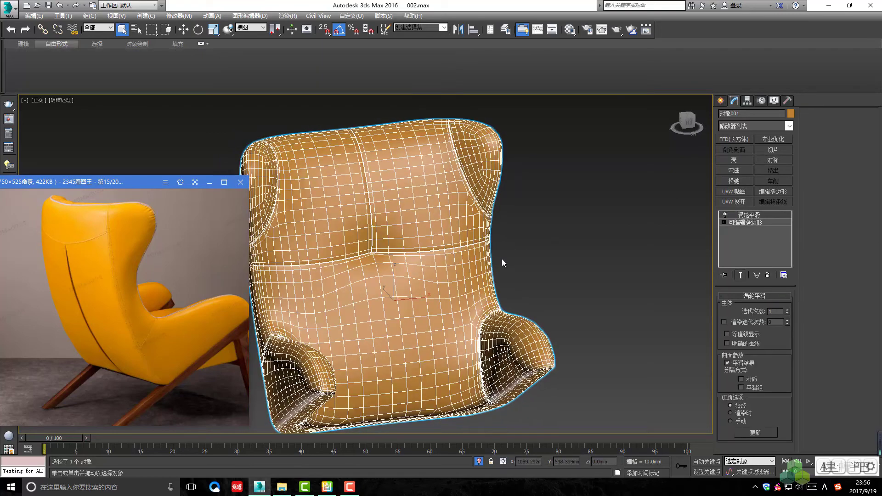
{"action": "left_click", "coordinate": [502, 258]}
{"action": "key", "text": "ctrl+s"}
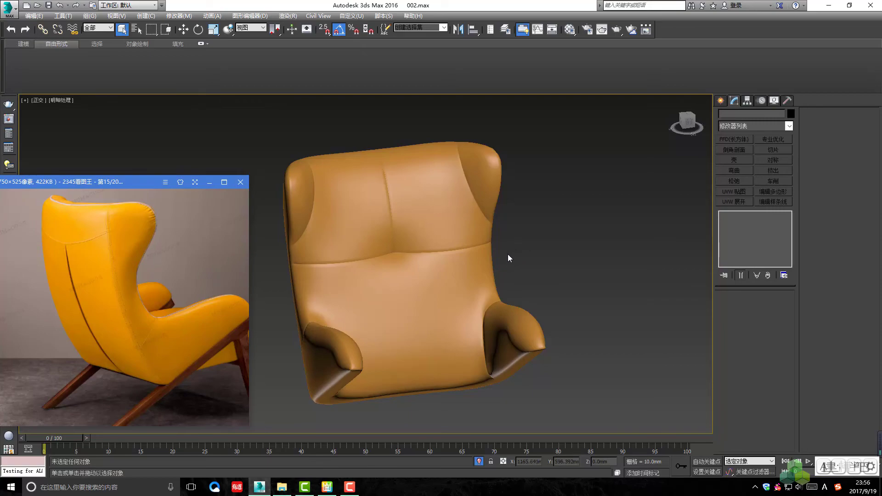
{"action": "left_click", "coordinate": [501, 264]}
{"action": "mouse_move", "coordinate": [503, 270]}
{"action": "middle_mouse_down", "text": "alt"}
{"action": "mouse_move", "coordinate": [439, 249]}
{"action": "mouse_move", "coordinate": [454, 257]}
{"action": "mouse_move", "coordinate": [230, 278]}
{"action": "middle_mouse_up", "text": "alt"}
{"action": "left_click", "coordinate": [225, 303]}
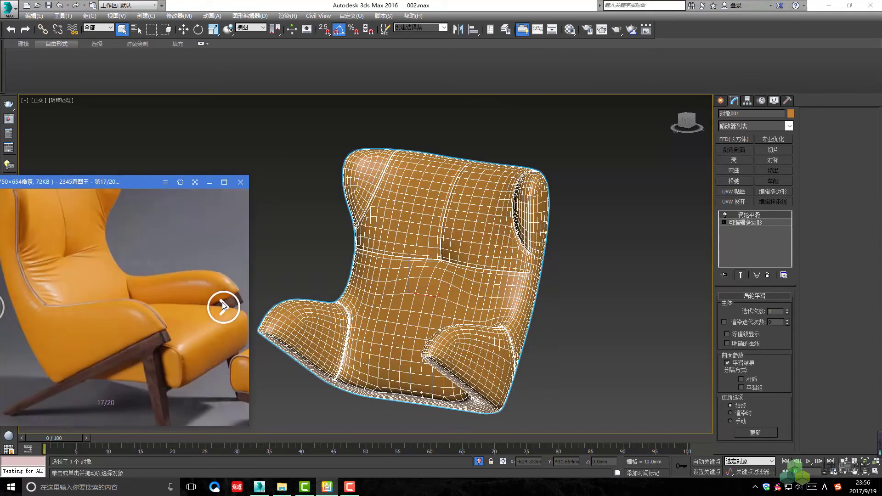
{"action": "middle_click_drag", "start_coordinate": [377, 278], "coordinate": [619, 271], "text": "alt"}
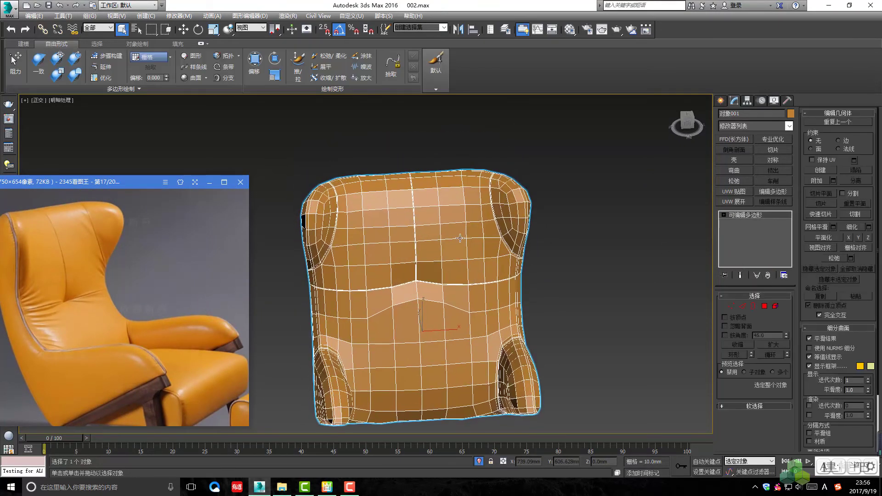
- Inspect polygons and edges, then add TurboSmooth to the chair shell at object level
{"action": "key", "text": "4"}
{"action": "scroll", "coordinate": [468, 209], "scroll_direction": "up", "scroll_amount": 3}
{"action": "middle_click_drag", "start_coordinate": [471, 213], "coordinate": [459, 208], "text": "alt"}
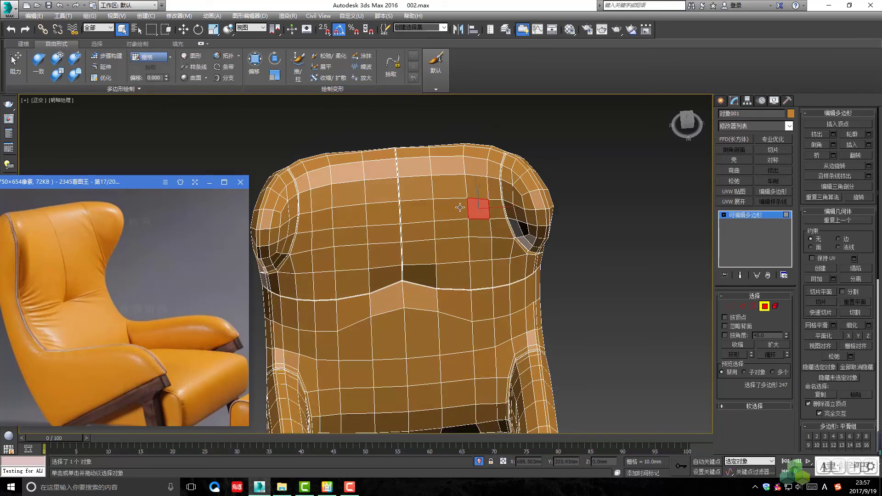
{"action": "mouse_move", "coordinate": [461, 244]}
{"action": "middle_mouse_down", "text": "alt"}
{"action": "mouse_move", "coordinate": [464, 297]}
{"action": "mouse_move", "coordinate": [425, 189]}
{"action": "mouse_move", "coordinate": [481, 240]}
{"action": "mouse_move", "coordinate": [522, 234]}
{"action": "middle_mouse_up", "text": "alt"}
{"action": "key", "text": "2"}
{"action": "scroll", "coordinate": [453, 222], "scroll_direction": "down", "scroll_amount": 3}
{"action": "key", "text": "6"}
{"action": "key", "text": "ctrl+q"}
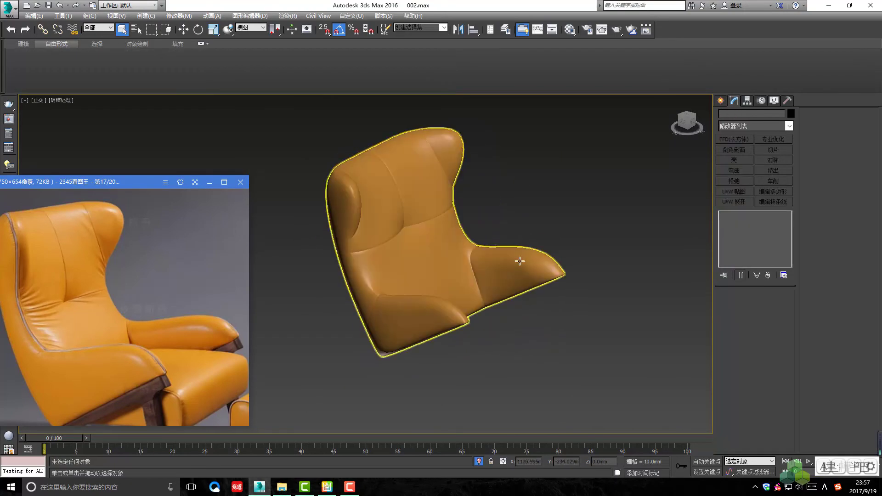
{"action": "scroll", "coordinate": [531, 290], "scroll_direction": "down", "scroll_amount": 2}
- Orbit the smoothed chair to compare angles against the reference, then close the photo viewer
{"action": "mouse_move", "coordinate": [530, 289]}
{"action": "middle_mouse_down", "text": "alt"}
{"action": "mouse_move", "coordinate": [547, 245]}
{"action": "mouse_move", "coordinate": [577, 238]}
{"action": "mouse_move", "coordinate": [550, 302]}
{"action": "mouse_move", "coordinate": [513, 265]}
{"action": "mouse_move", "coordinate": [533, 244]}
{"action": "mouse_move", "coordinate": [505, 316]}
{"action": "middle_mouse_up", "text": "alt"}
{"action": "left_click", "coordinate": [550, 302]}
{"action": "left_click", "coordinate": [505, 317]}
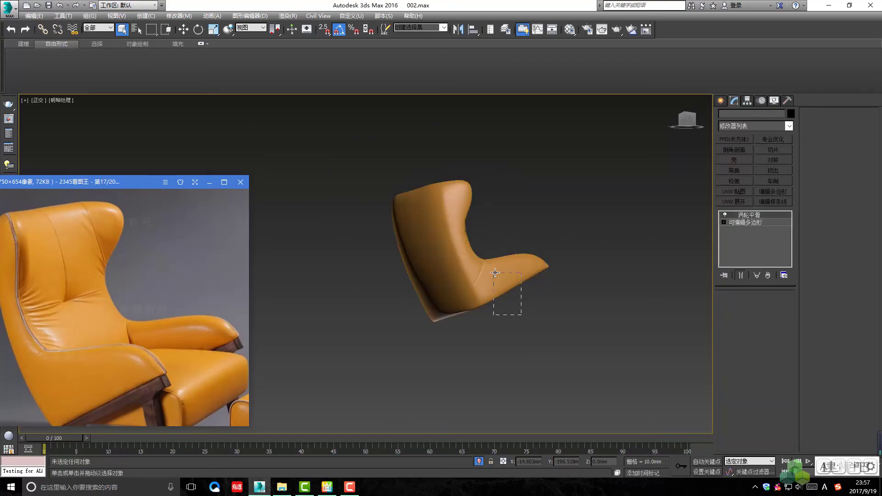
{"action": "left_click_drag", "start_coordinate": [494, 273], "coordinate": [495, 273]}
{"action": "mouse_move", "coordinate": [495, 274]}
{"action": "middle_mouse_down", "text": "alt"}
{"action": "mouse_move", "coordinate": [404, 313]}
{"action": "mouse_move", "coordinate": [462, 327]}
{"action": "mouse_move", "coordinate": [473, 303]}
{"action": "mouse_move", "coordinate": [449, 308]}
{"action": "middle_mouse_up", "text": "alt"}
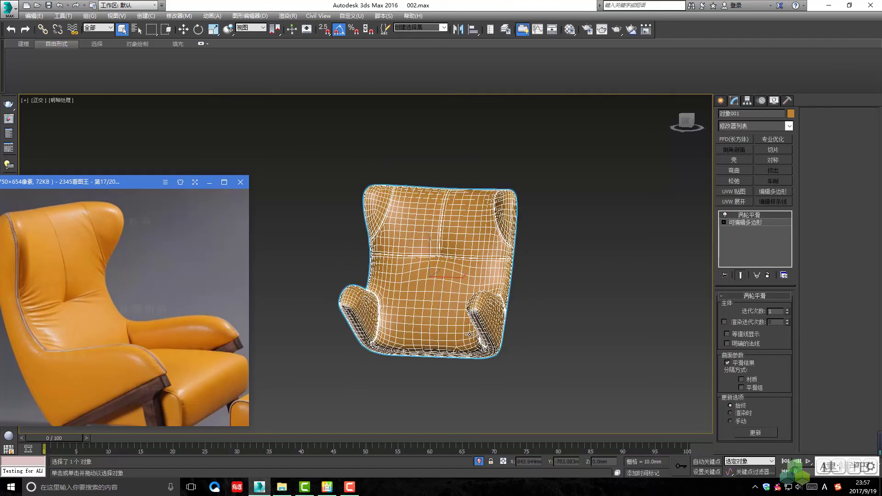
{"action": "middle_click_drag", "start_coordinate": [488, 363], "coordinate": [500, 367], "text": "alt"}
{"action": "middle_click_drag", "start_coordinate": [498, 306], "coordinate": [466, 320], "text": "alt"}
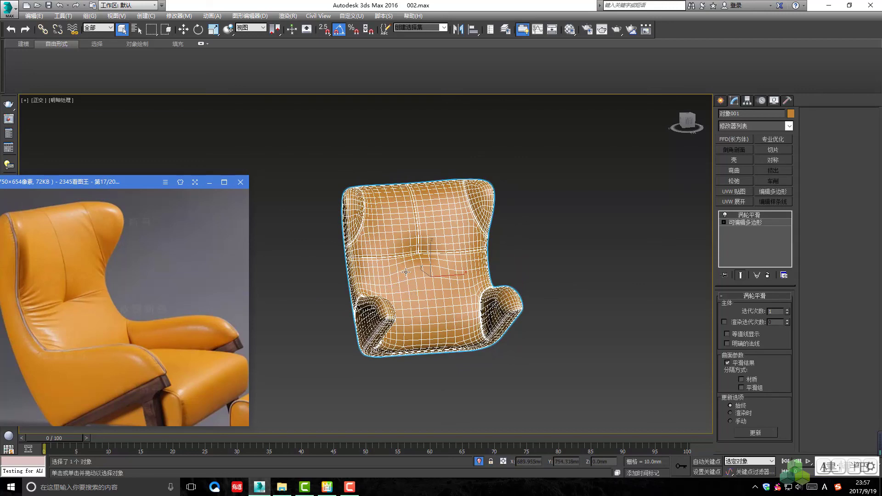
{"action": "scroll", "coordinate": [406, 272], "scroll_direction": "up", "scroll_amount": 1}
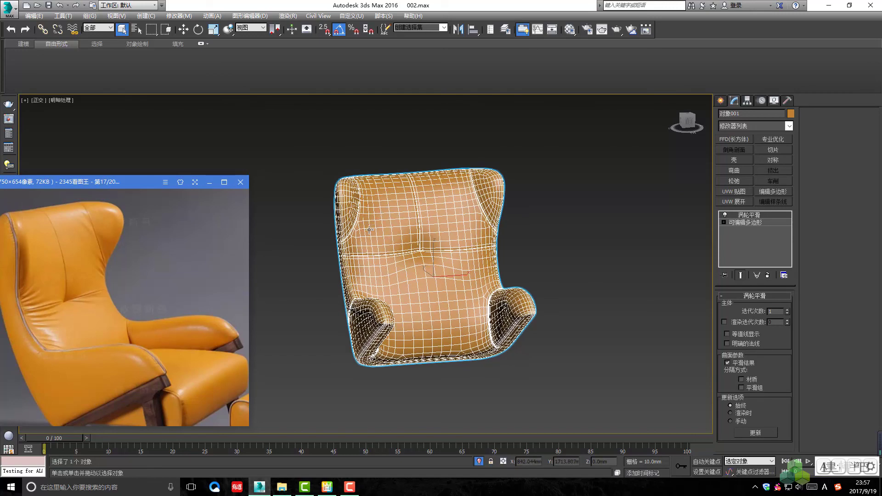
{"action": "left_click", "coordinate": [241, 183]}
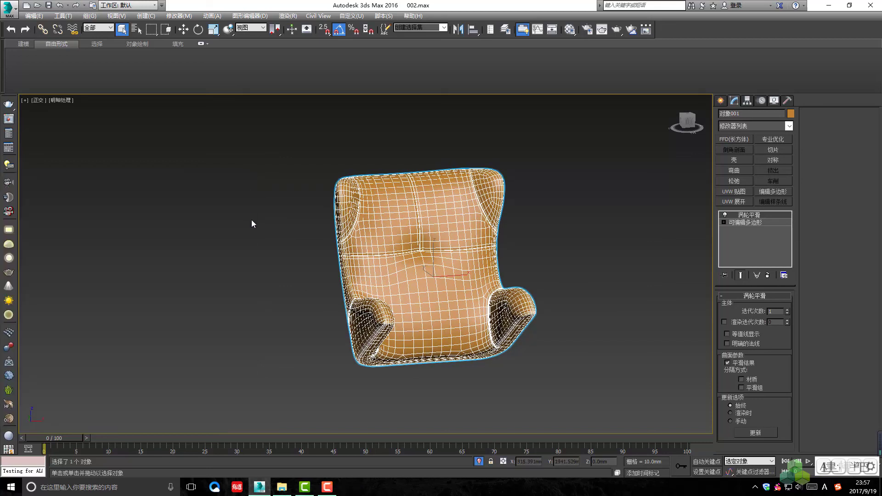